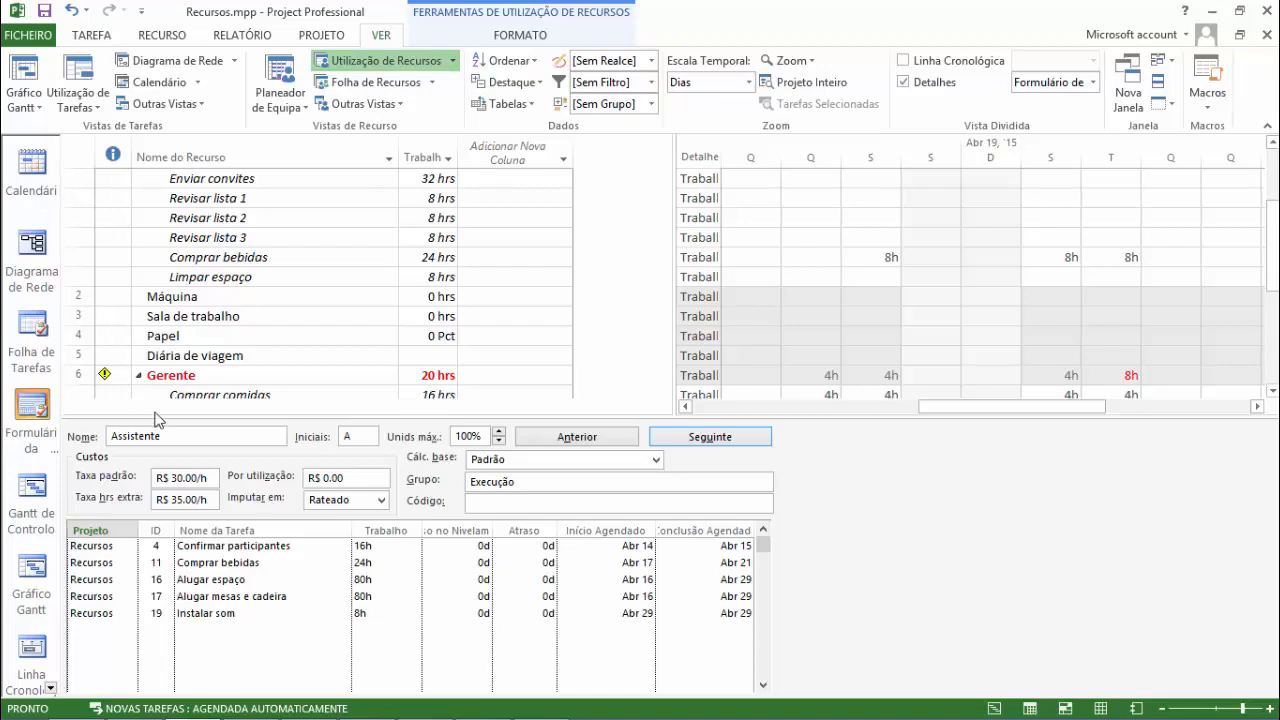
{"action": "left_click", "coordinate": [303, 241]}
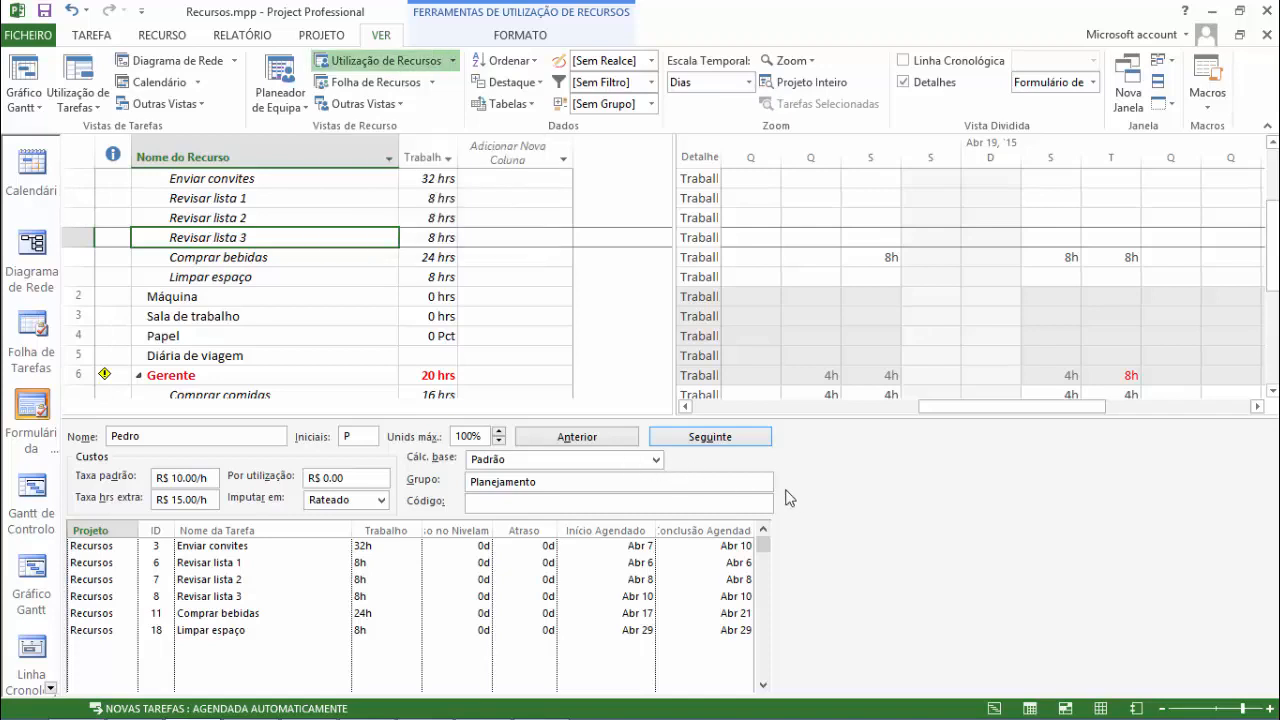
{"action": "left_click", "coordinate": [806, 430]}
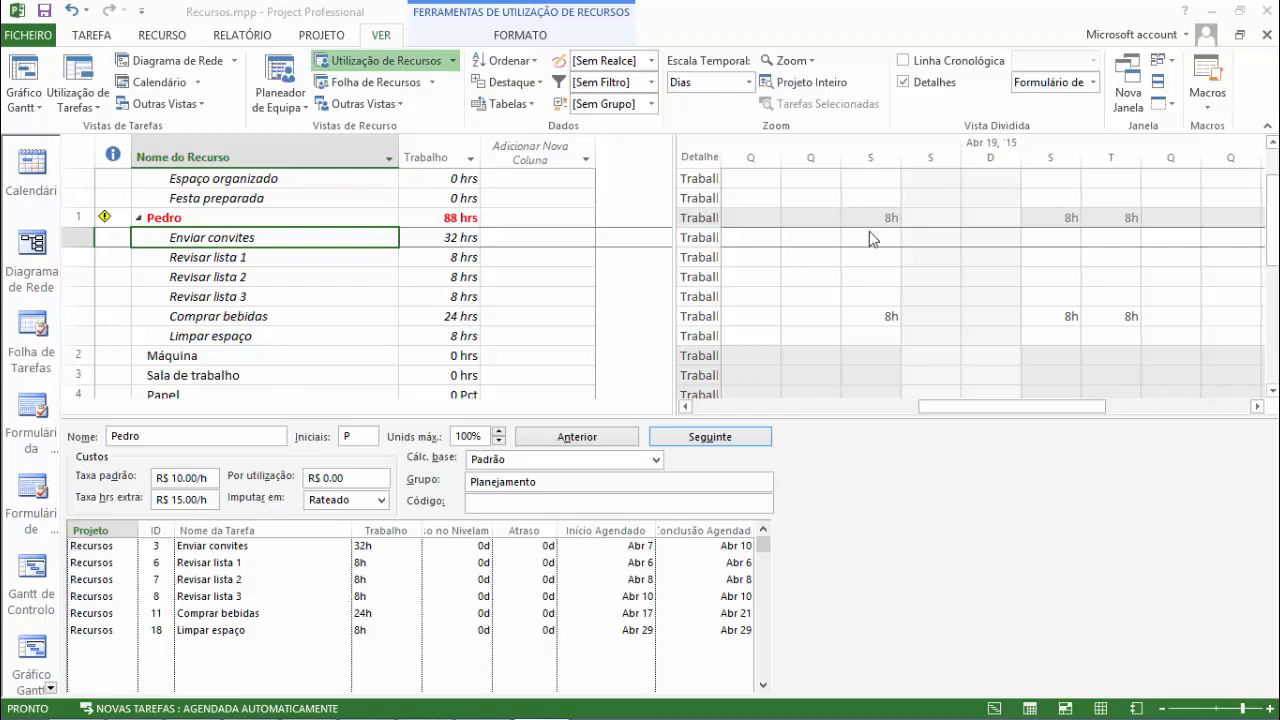
{"action": "left_click", "coordinate": [1093, 85]}
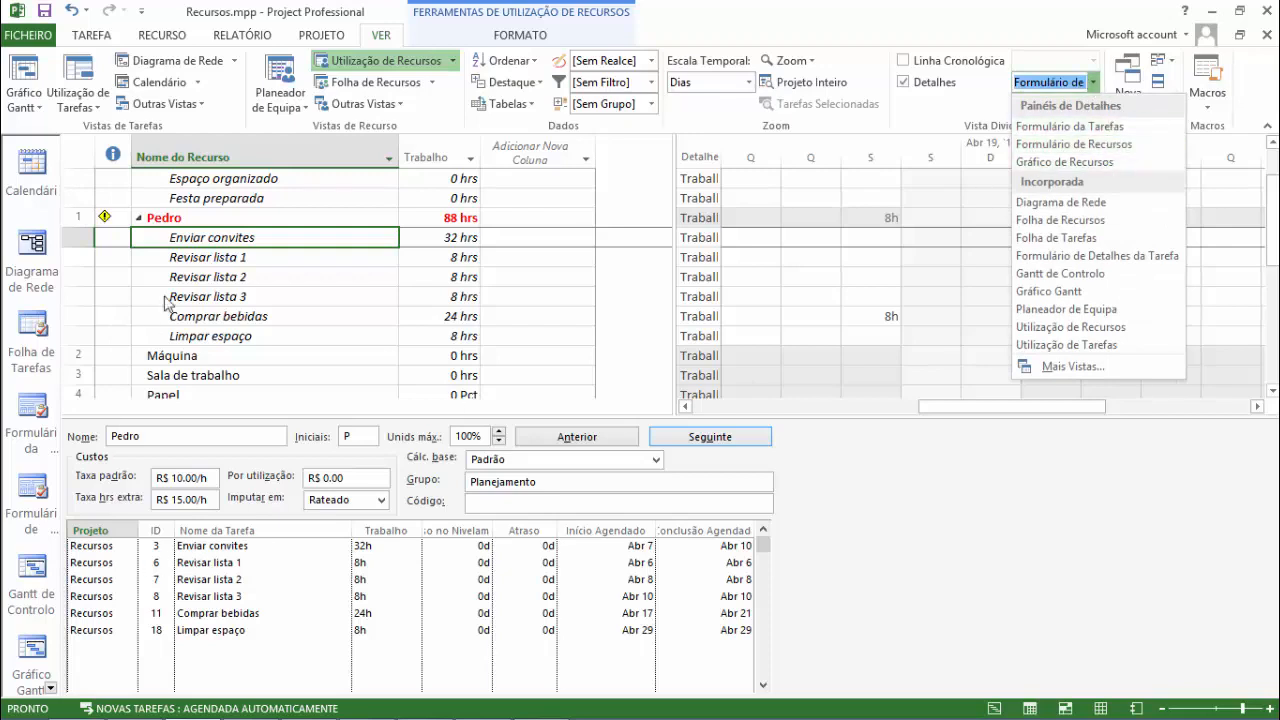
{"action": "left_click", "coordinate": [155, 445]}
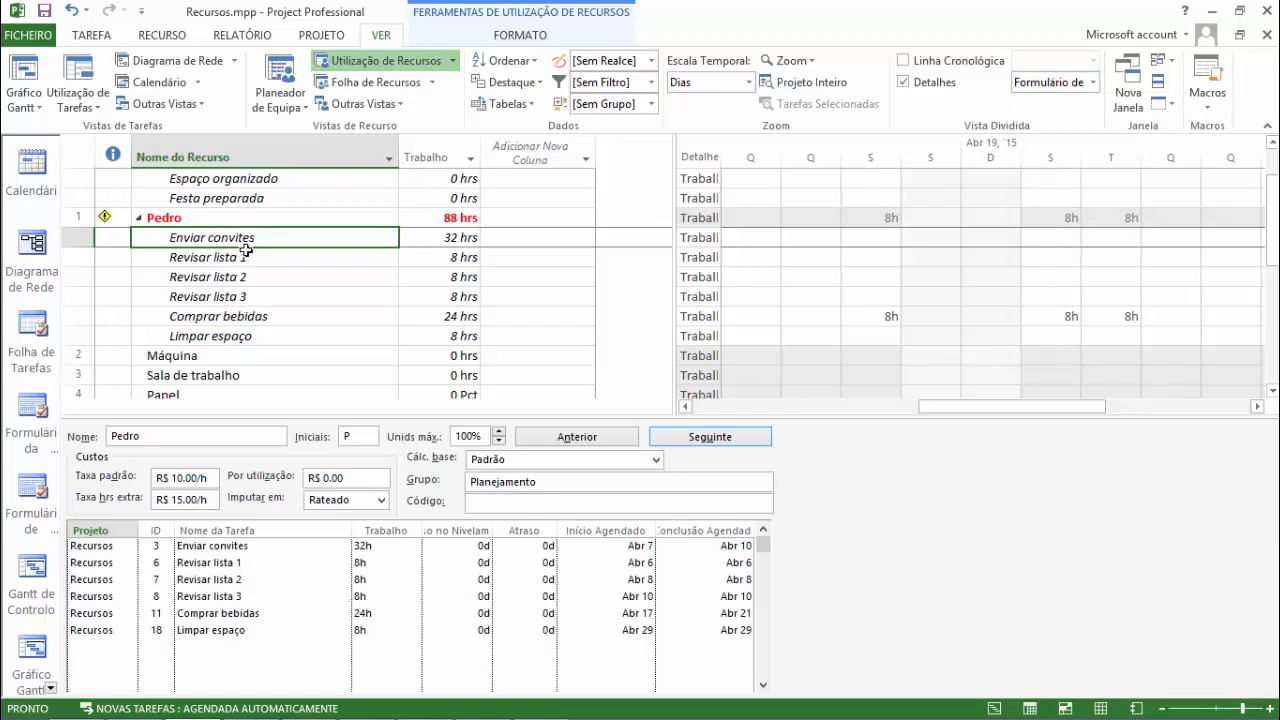
Step: Select the resource in row 1 and switch the lower details pane to the Formulário de Detalhes da Tarefa view
{"action": "left_click", "coordinate": [282, 218]}
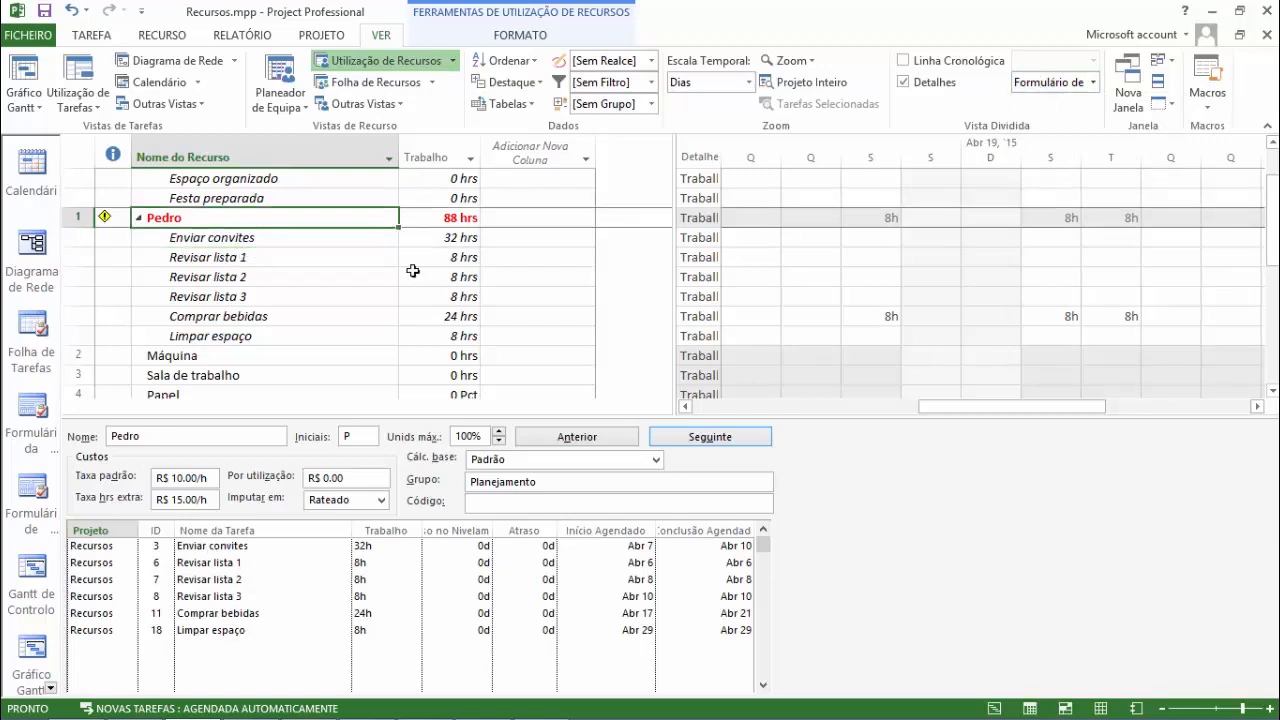
{"action": "left_click", "coordinate": [258, 566]}
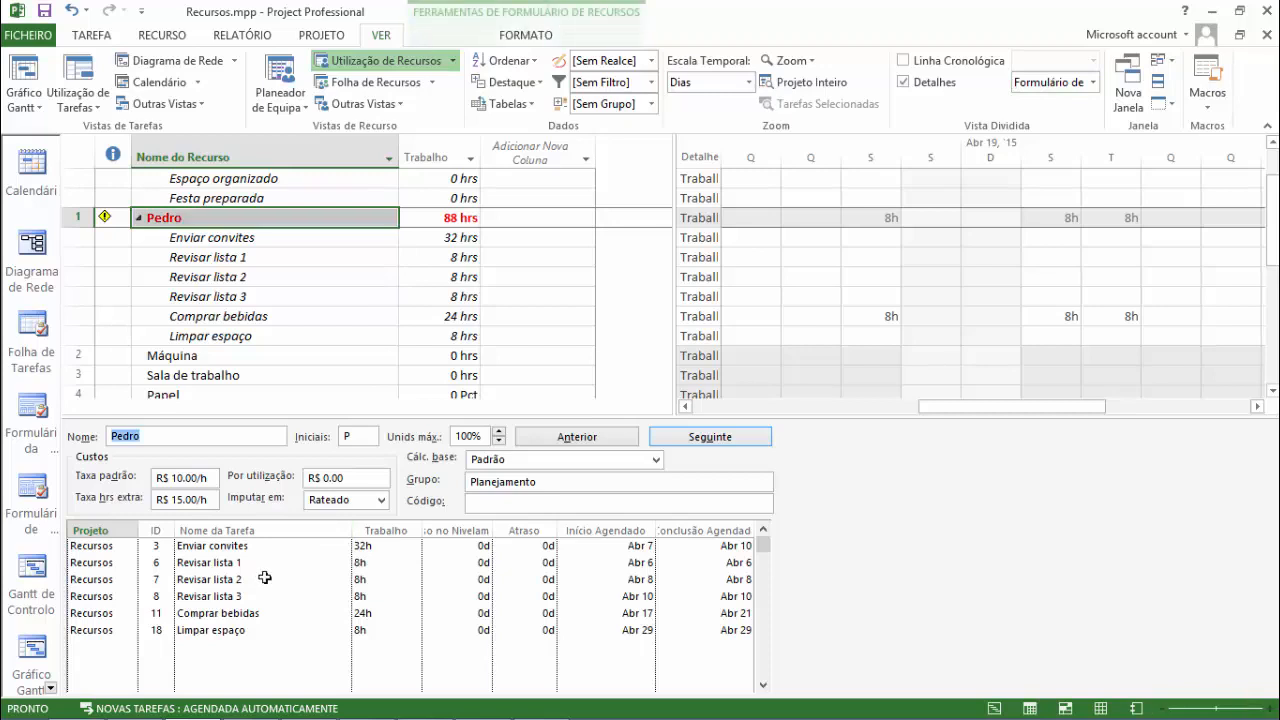
{"action": "left_click", "coordinate": [1098, 88]}
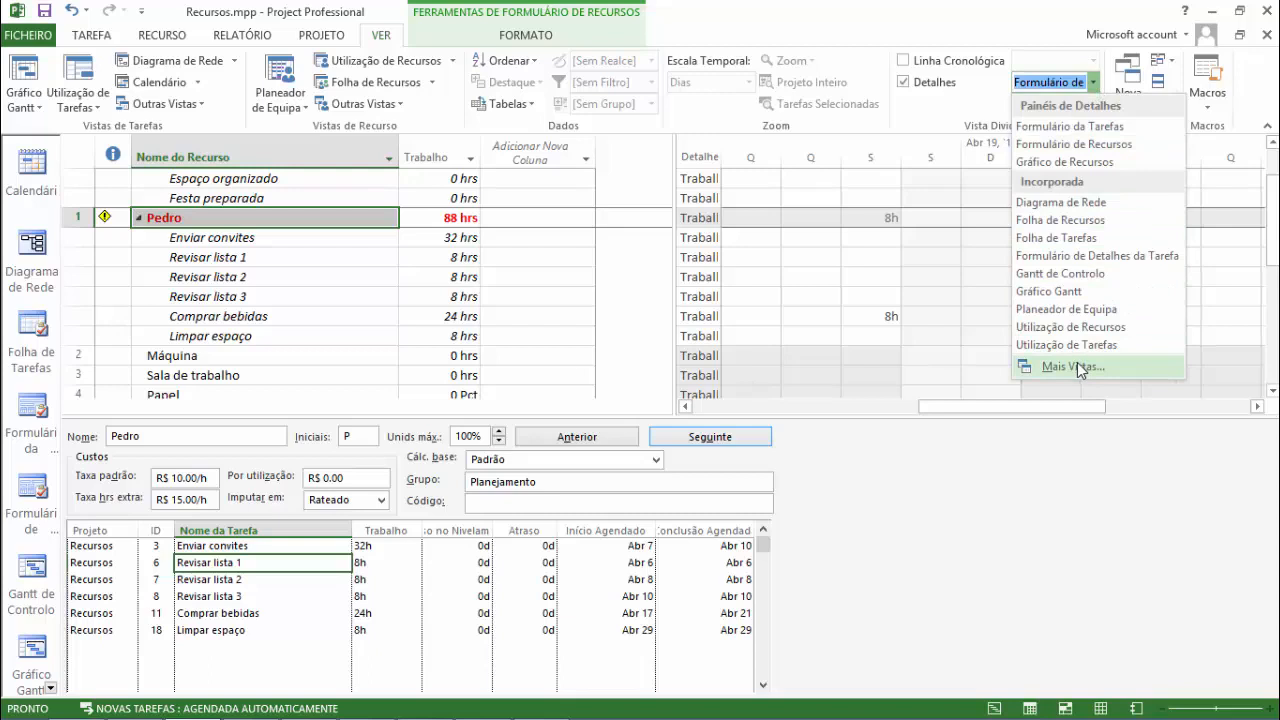
{"action": "left_click", "coordinate": [1079, 368]}
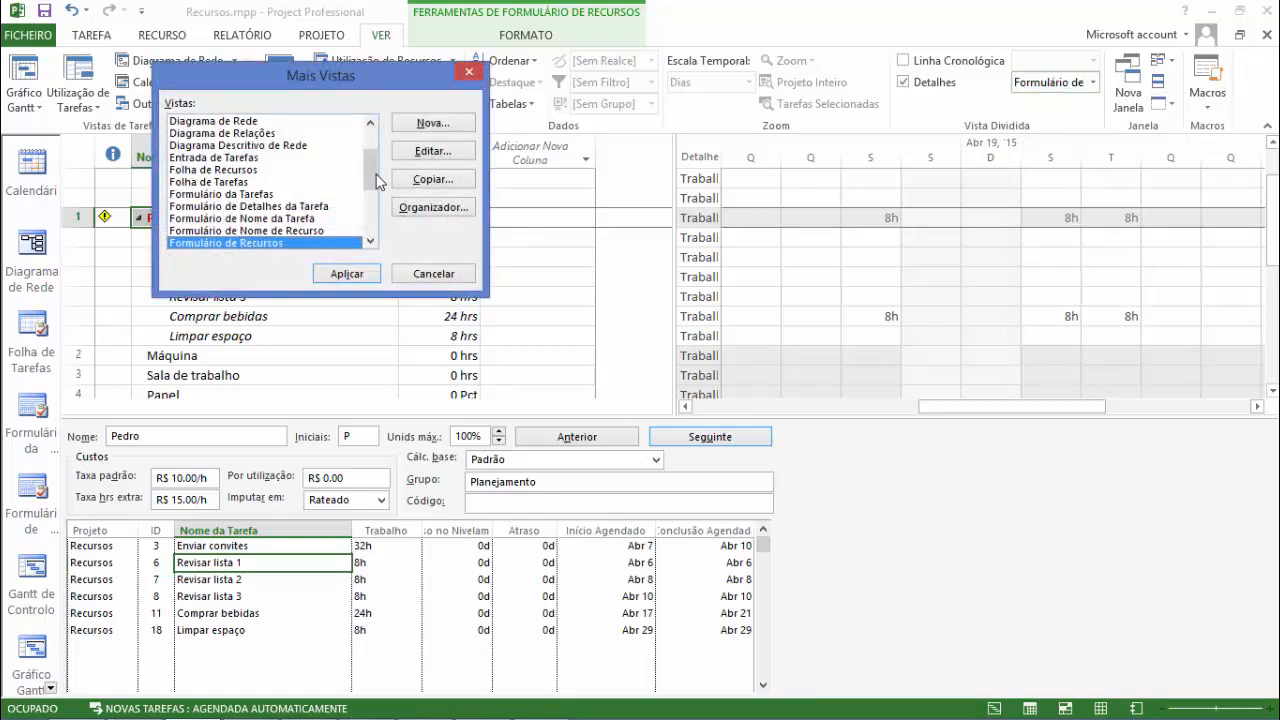
{"action": "mouse_move", "coordinate": [377, 180]}
{"action": "left_mouse_down"}
{"action": "mouse_move", "coordinate": [381, 250]}
{"action": "mouse_move", "coordinate": [378, 143]}
{"action": "mouse_move", "coordinate": [368, 192]}
{"action": "left_mouse_up"}
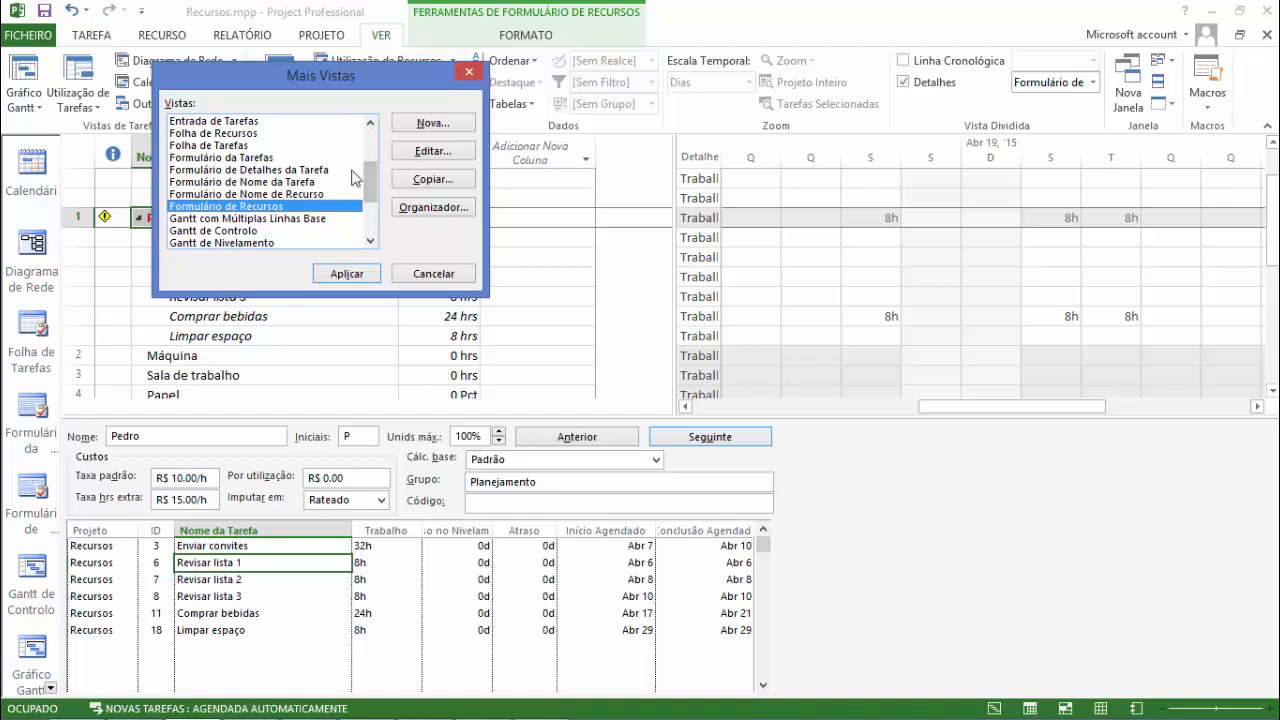
{"action": "left_click_drag", "start_coordinate": [373, 175], "coordinate": [373, 168]}
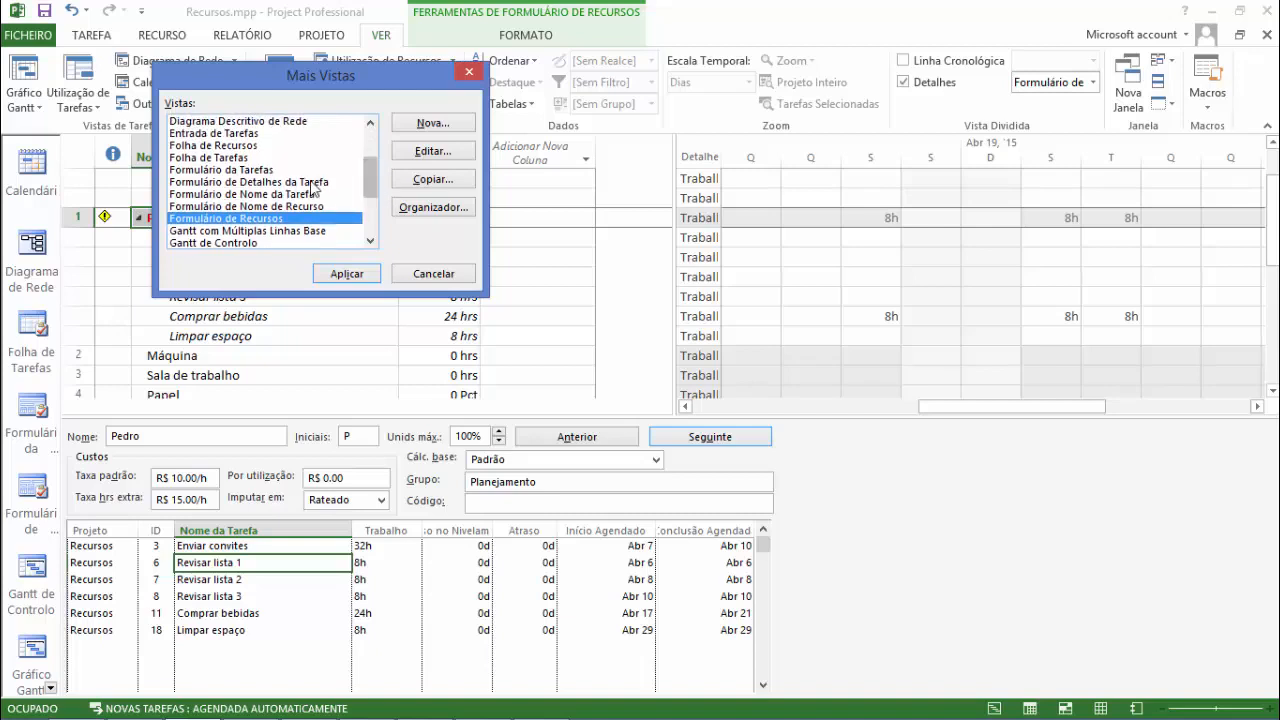
{"action": "left_click", "coordinate": [315, 182]}
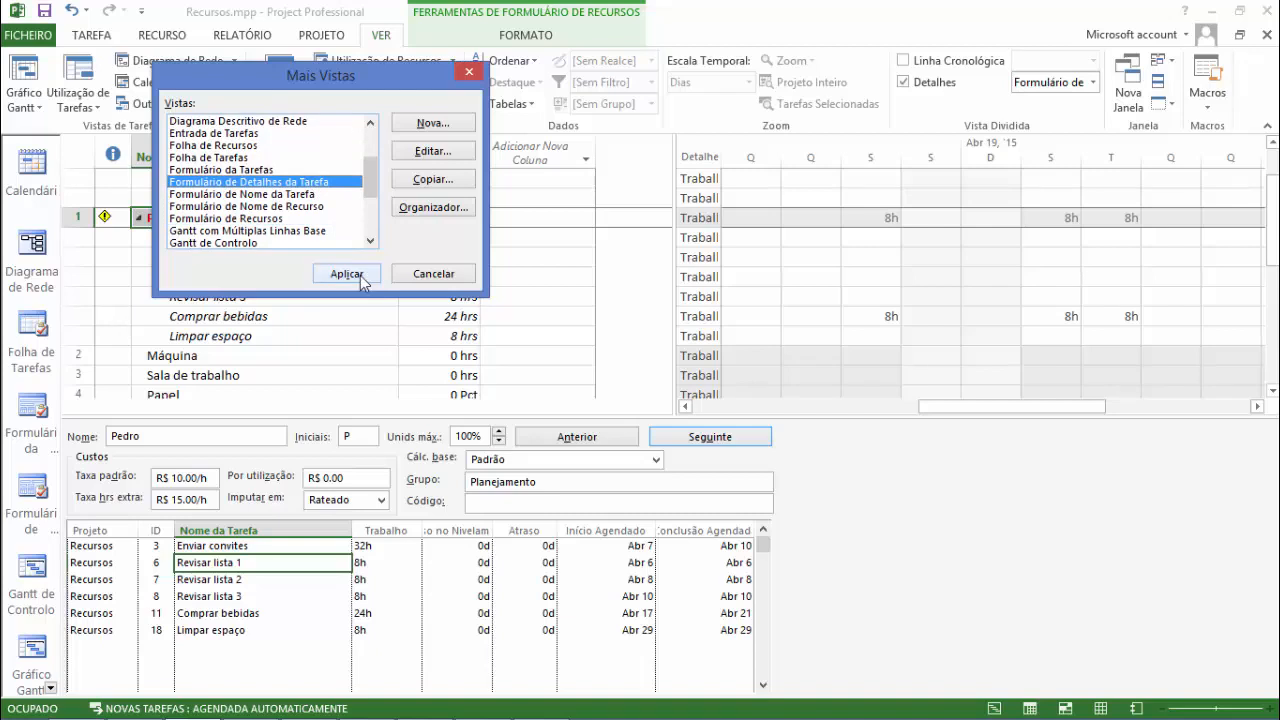
{"action": "left_click", "coordinate": [346, 274]}
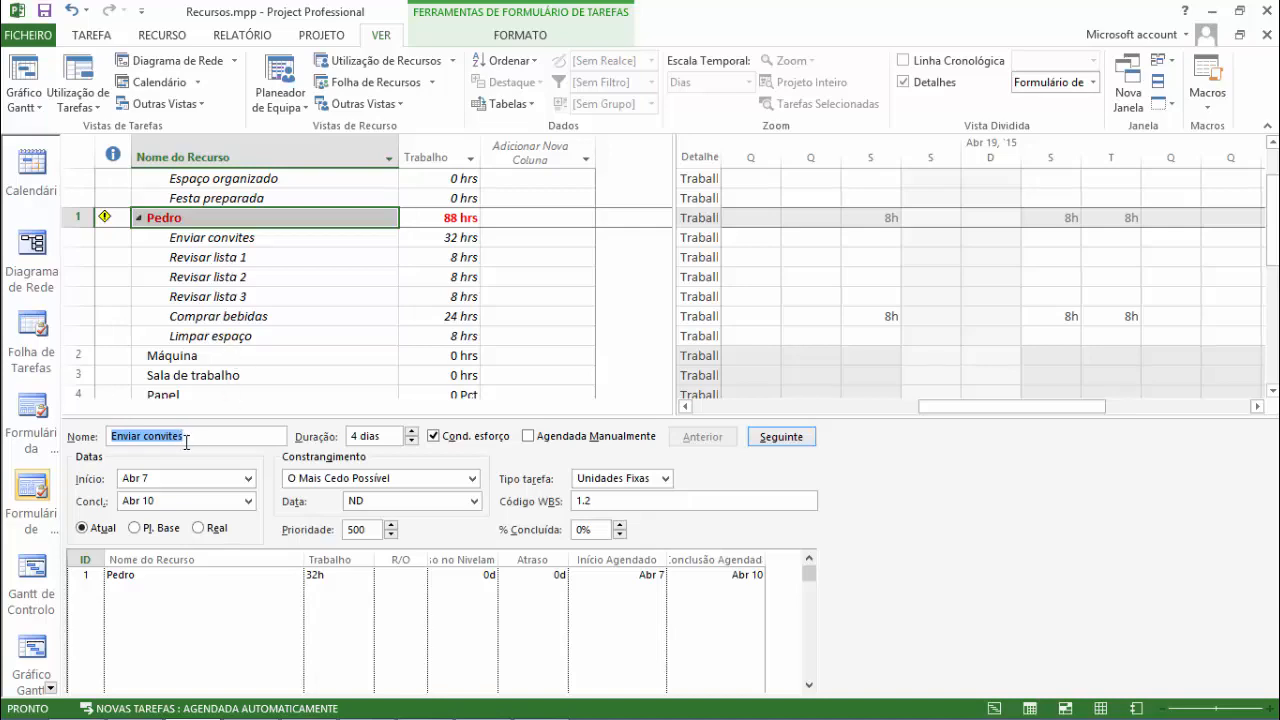
Step: Add the resource with ID 8 to Assistente's Alugar espaço task, leaving its work value blank, and apply the assignment
{"action": "left_click", "coordinate": [252, 259]}
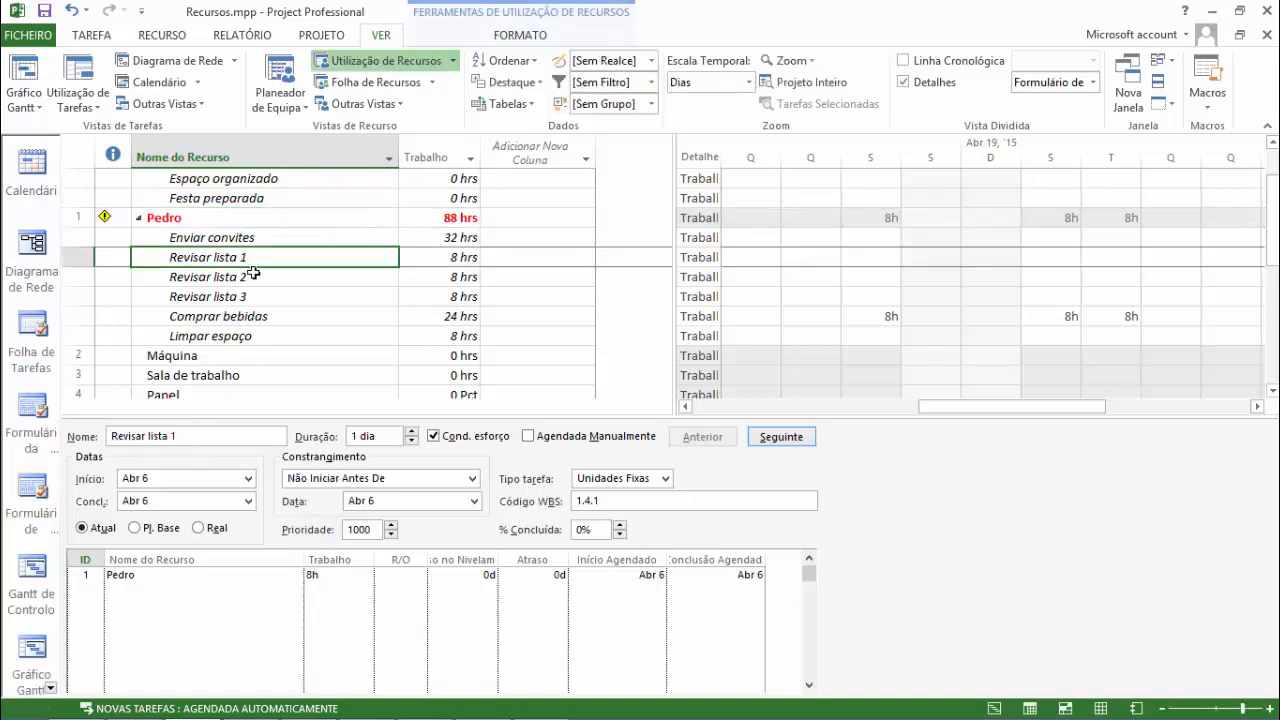
{"action": "scroll", "coordinate": [235, 340], "scroll_direction": "down", "scroll_amount": 3}
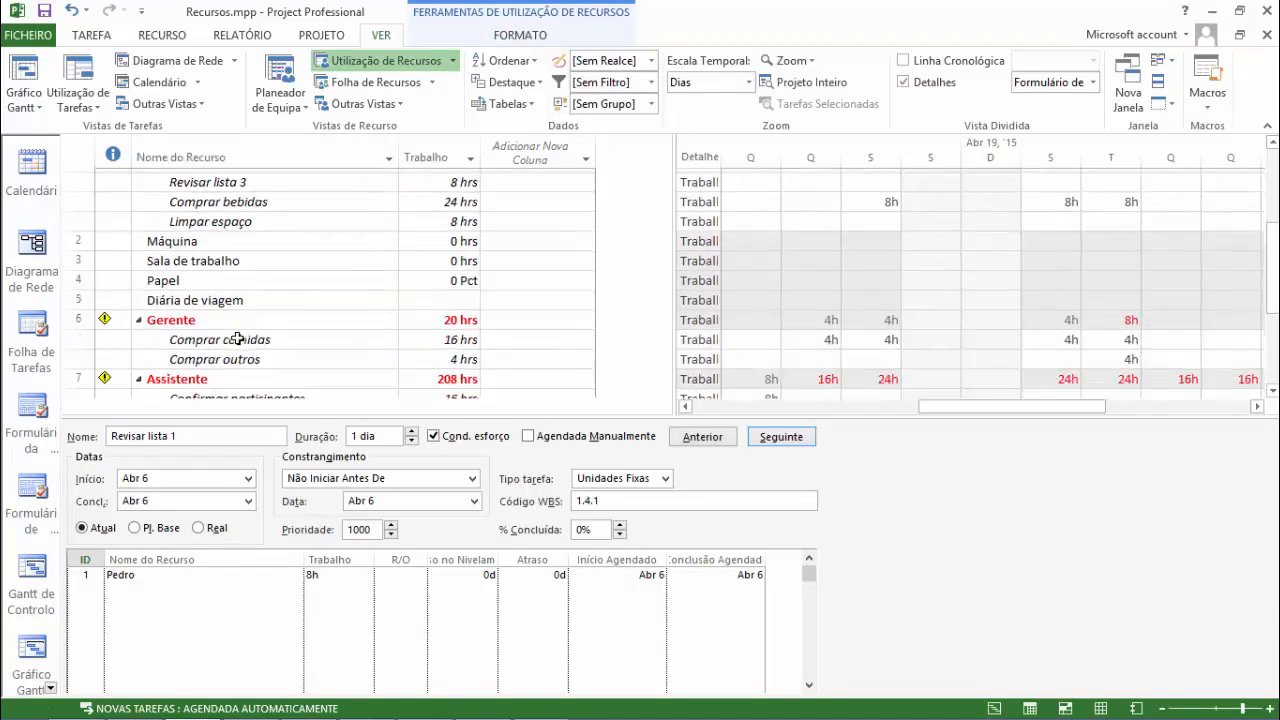
{"action": "scroll", "coordinate": [235, 340], "scroll_direction": "down", "scroll_amount": 1}
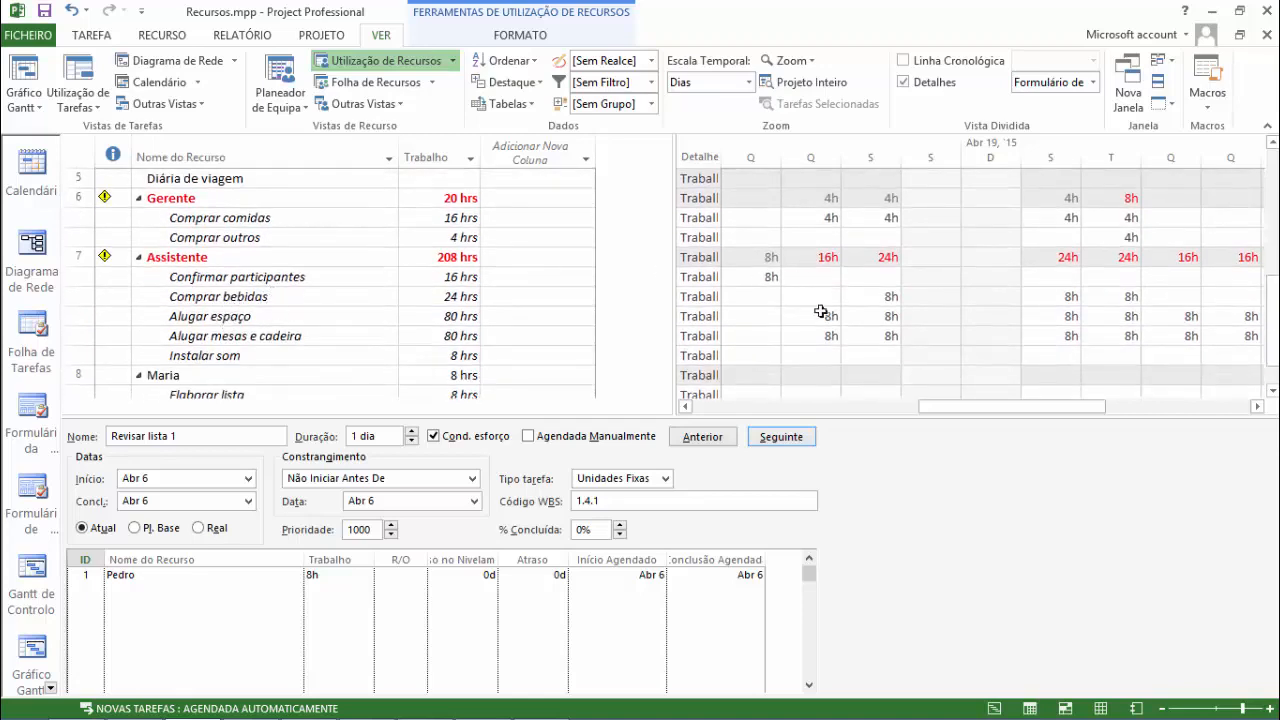
{"action": "left_click", "coordinate": [263, 316]}
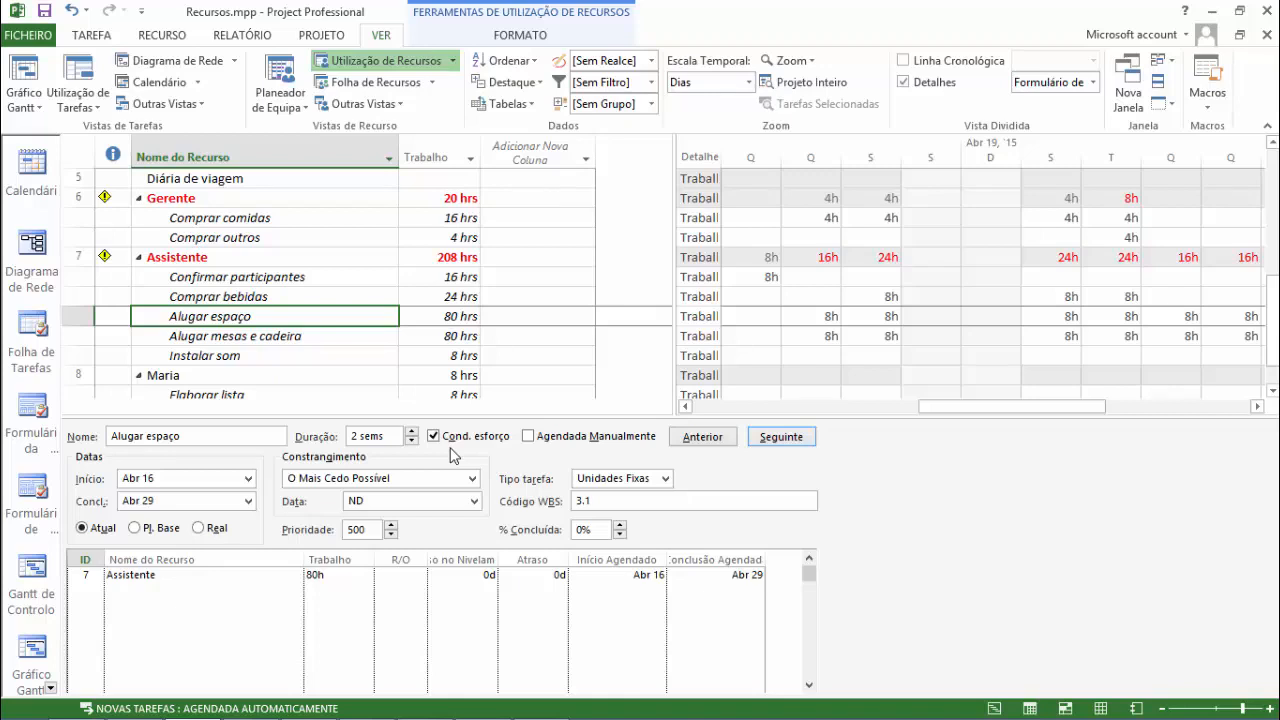
{"action": "left_click", "coordinate": [100, 586]}
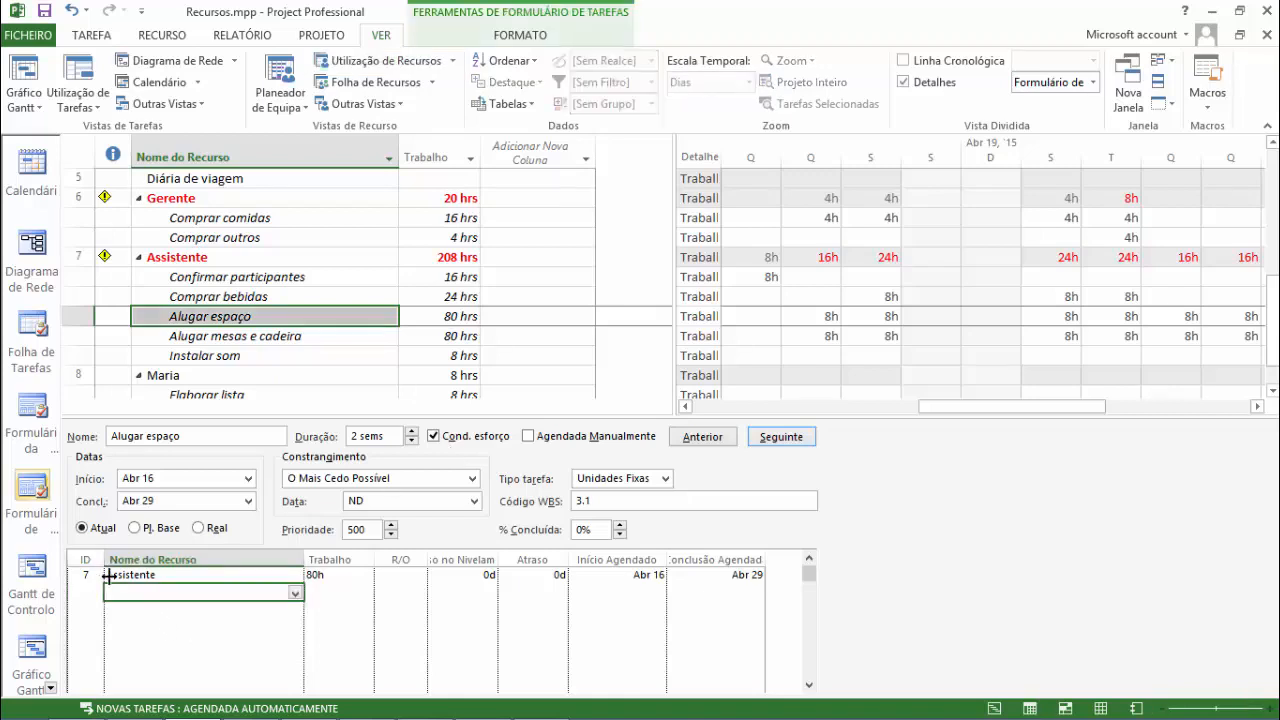
{"action": "left_click", "coordinate": [296, 593]}
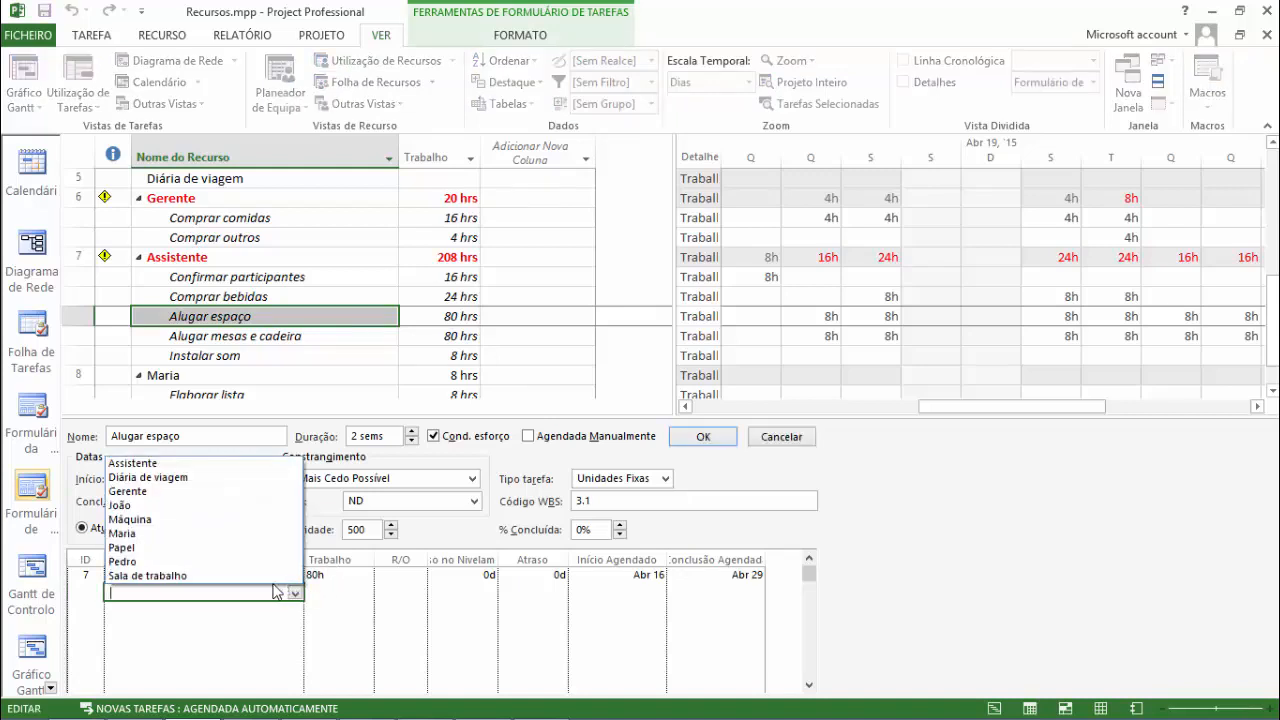
{"action": "left_click", "coordinate": [214, 533]}
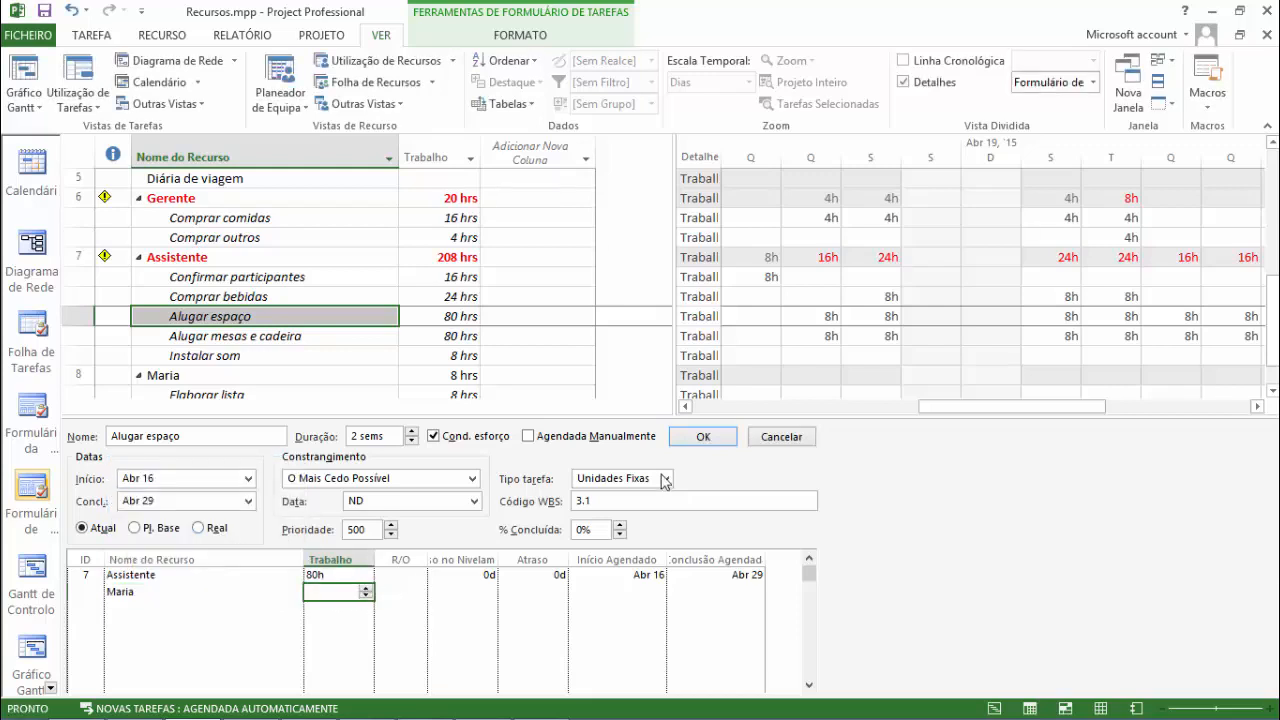
{"action": "left_click", "coordinate": [705, 437]}
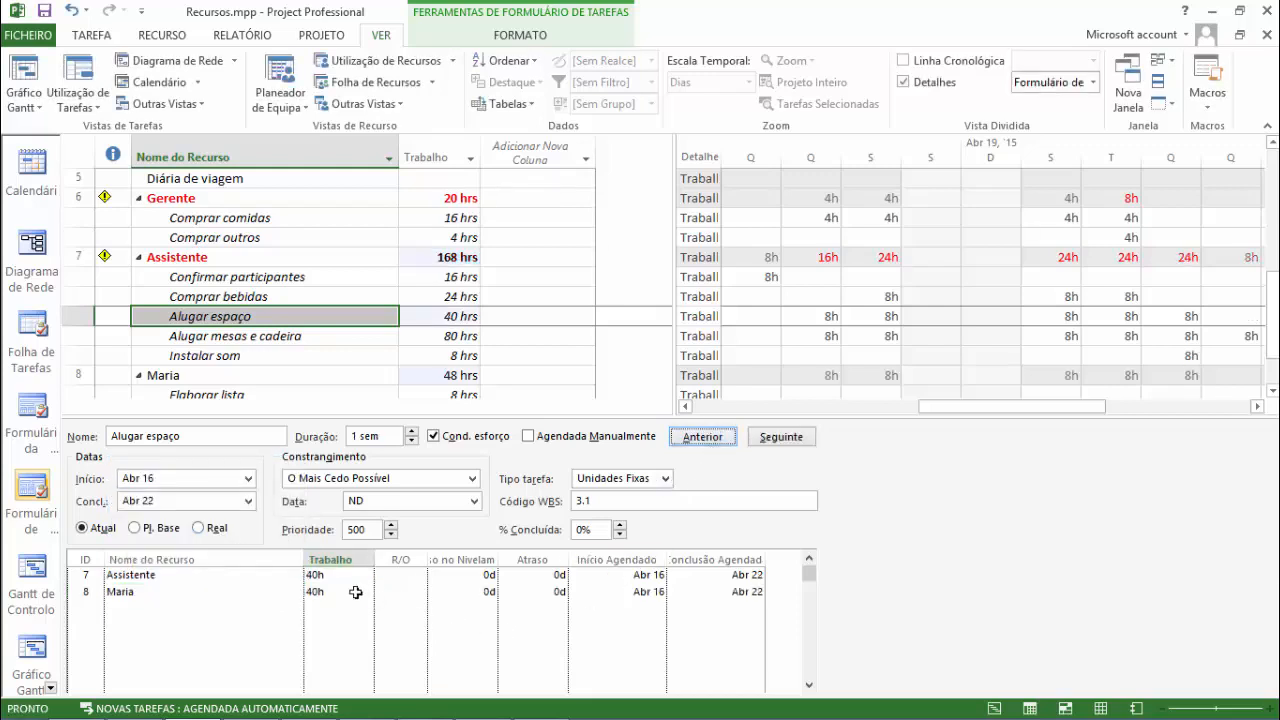
Step: Examine the work split and scheduled dates of both resources on Alugar espaço, along with their daily hours
{"action": "left_click", "coordinate": [316, 576]}
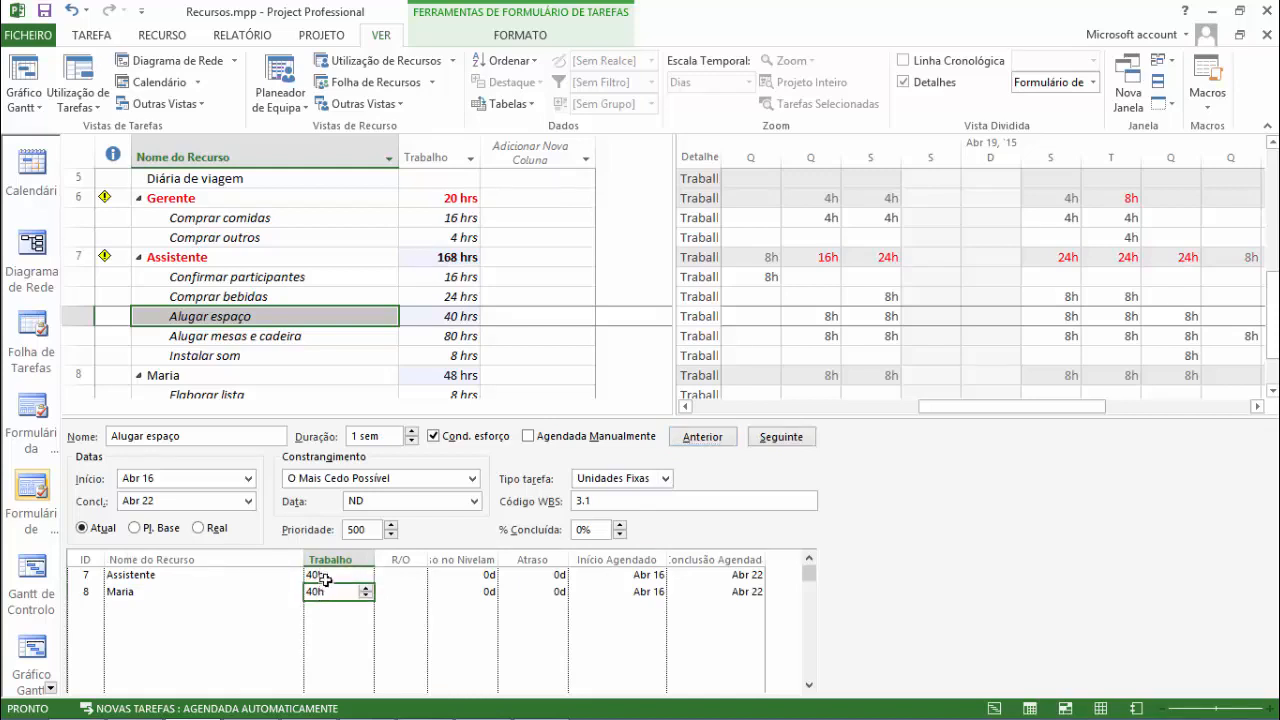
{"action": "left_click", "coordinate": [340, 592]}
{"action": "left_click", "coordinate": [641, 576]}
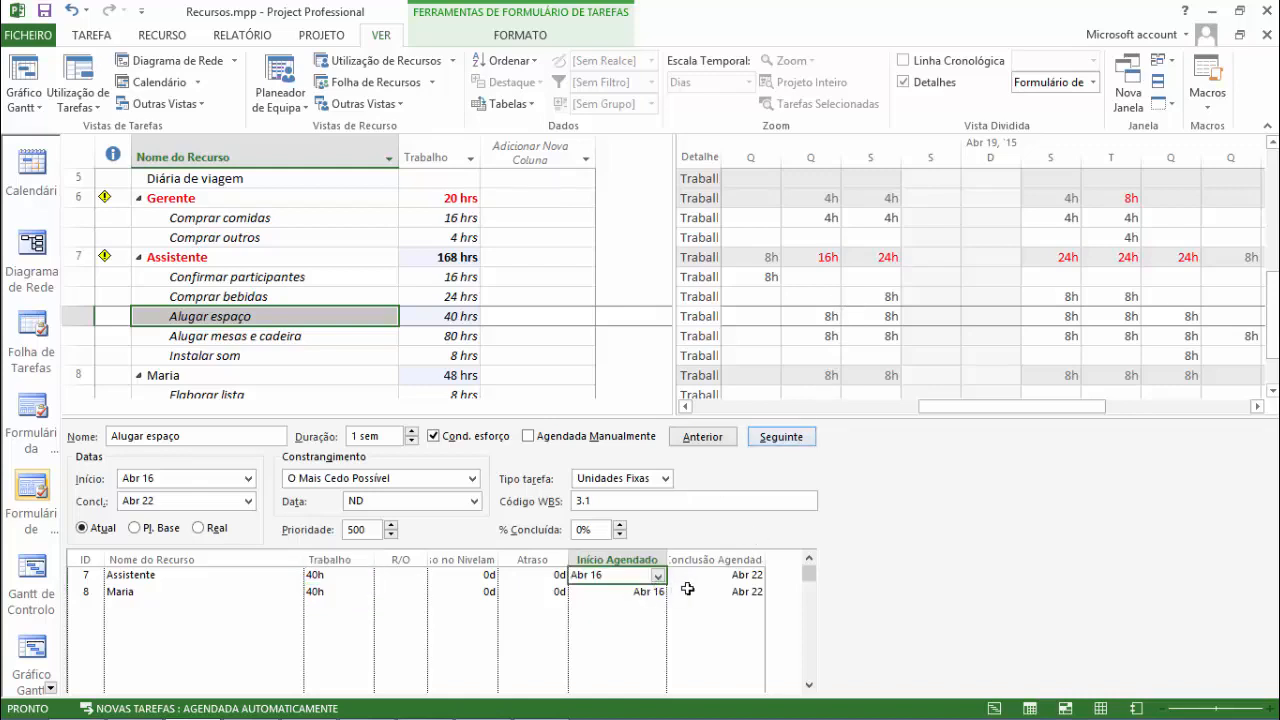
{"action": "left_click", "coordinate": [337, 577]}
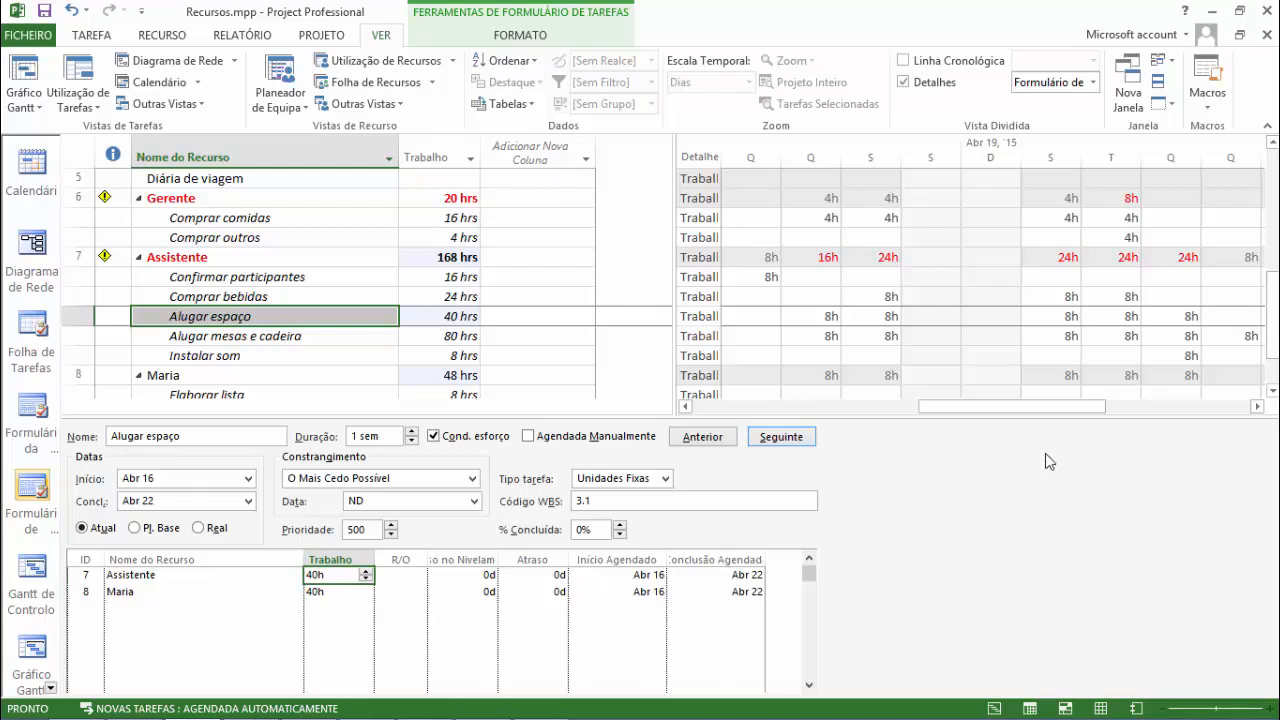
{"action": "left_click_drag", "start_coordinate": [1041, 407], "coordinate": [1013, 407]}
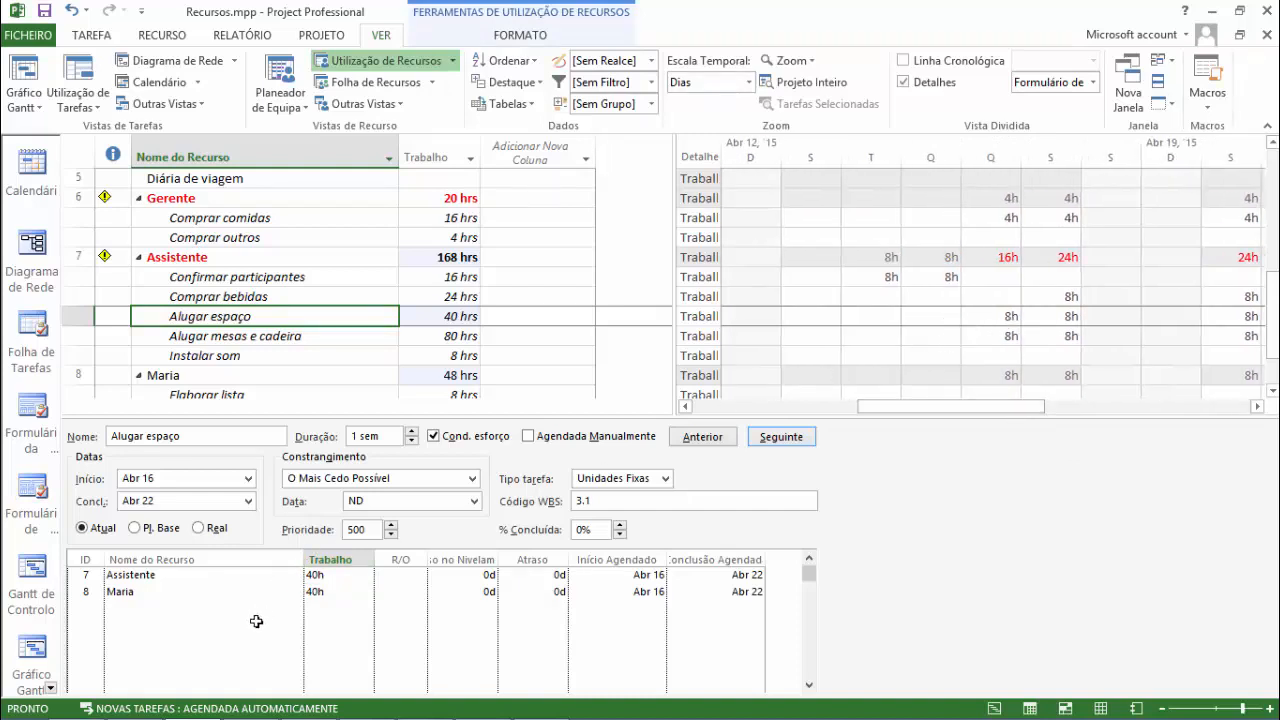
{"action": "left_click", "coordinate": [208, 598]}
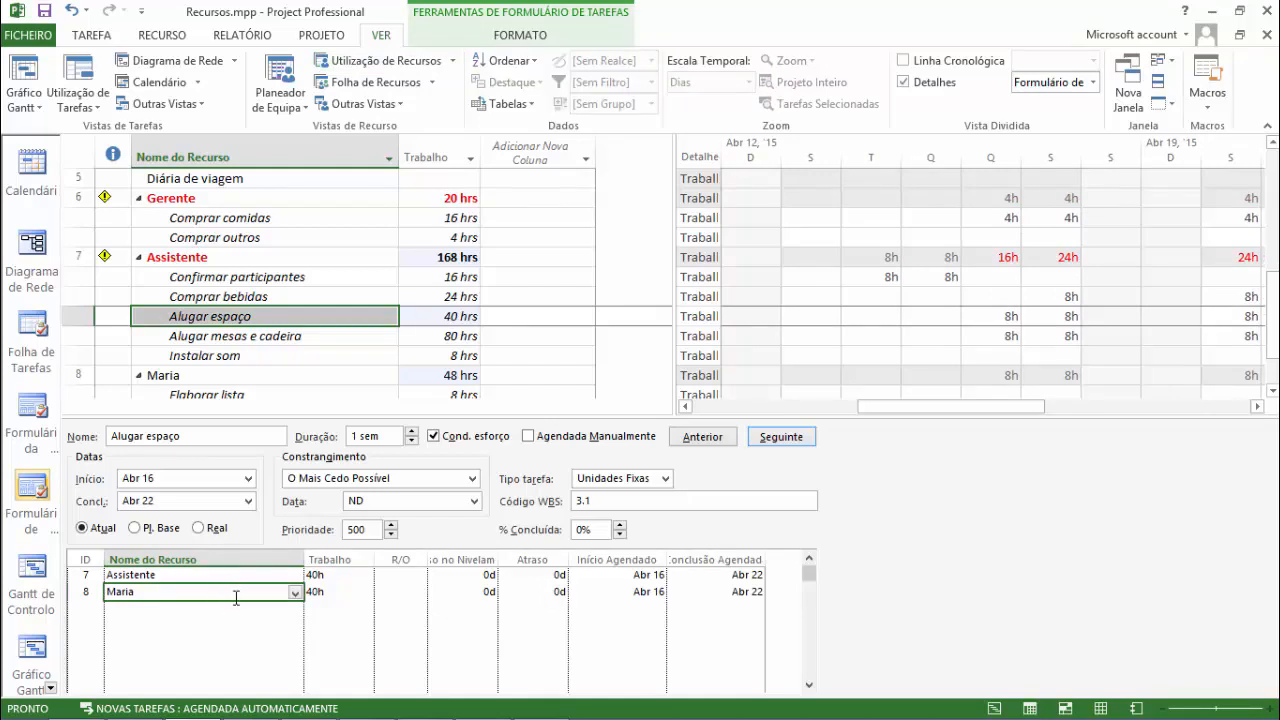
Step: Set the work on Alugar espaço to 30h for Assistente and 50h for resource 8, and apply the changes
{"action": "left_click", "coordinate": [315, 576]}
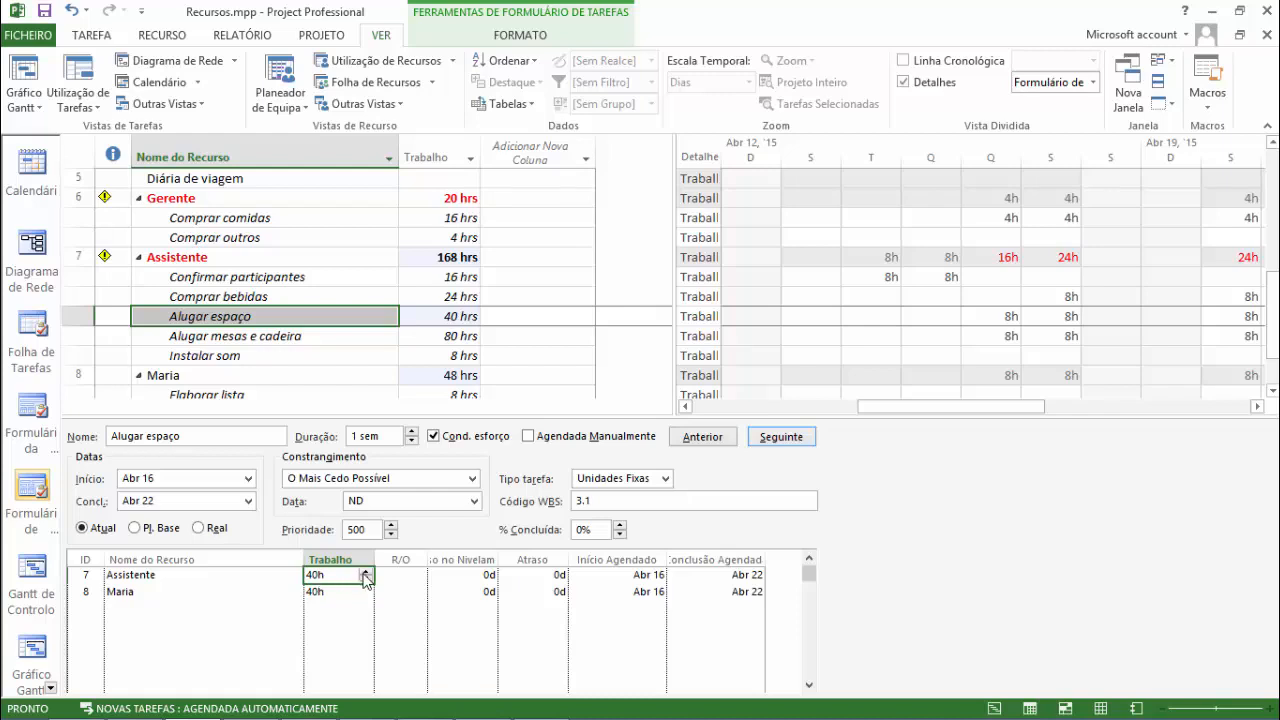
{"action": "left_click", "coordinate": [366, 580]}
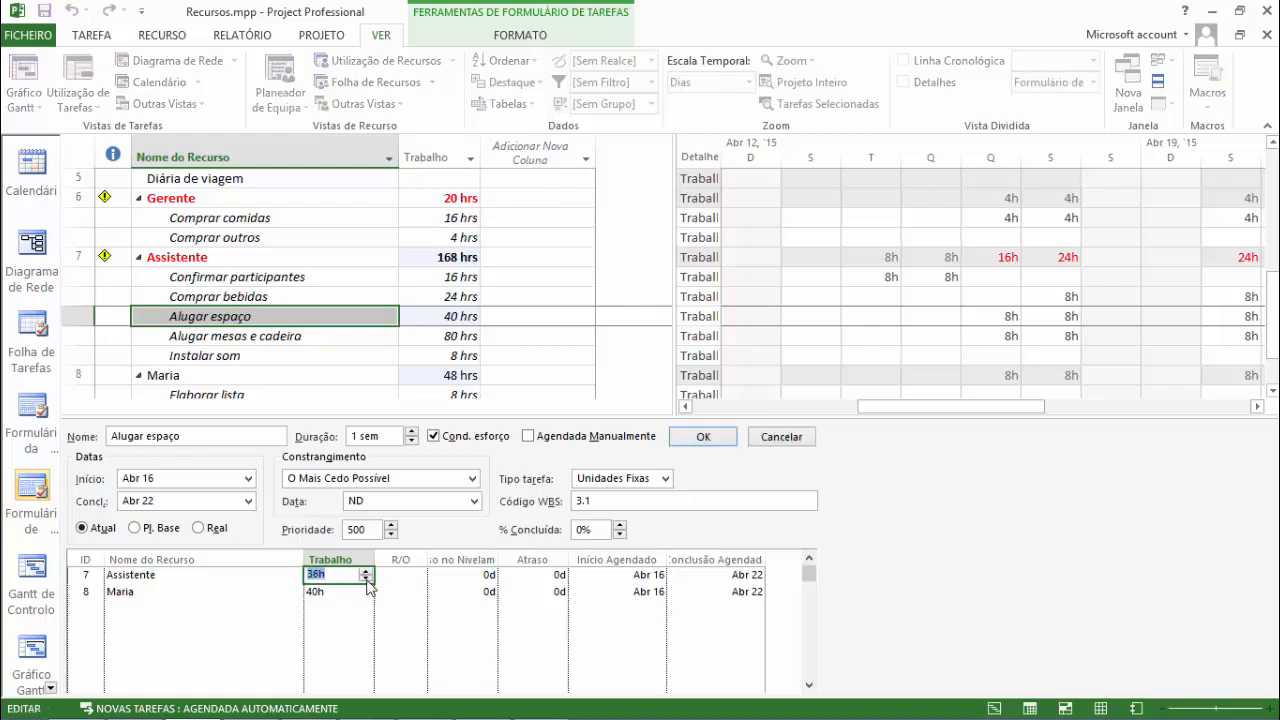
{"action": "left_click", "coordinate": [366, 580]}
{"action": "left_click", "coordinate": [366, 580]}
{"action": "left_click", "coordinate": [345, 591]}
{"action": "type", "text": "50"}
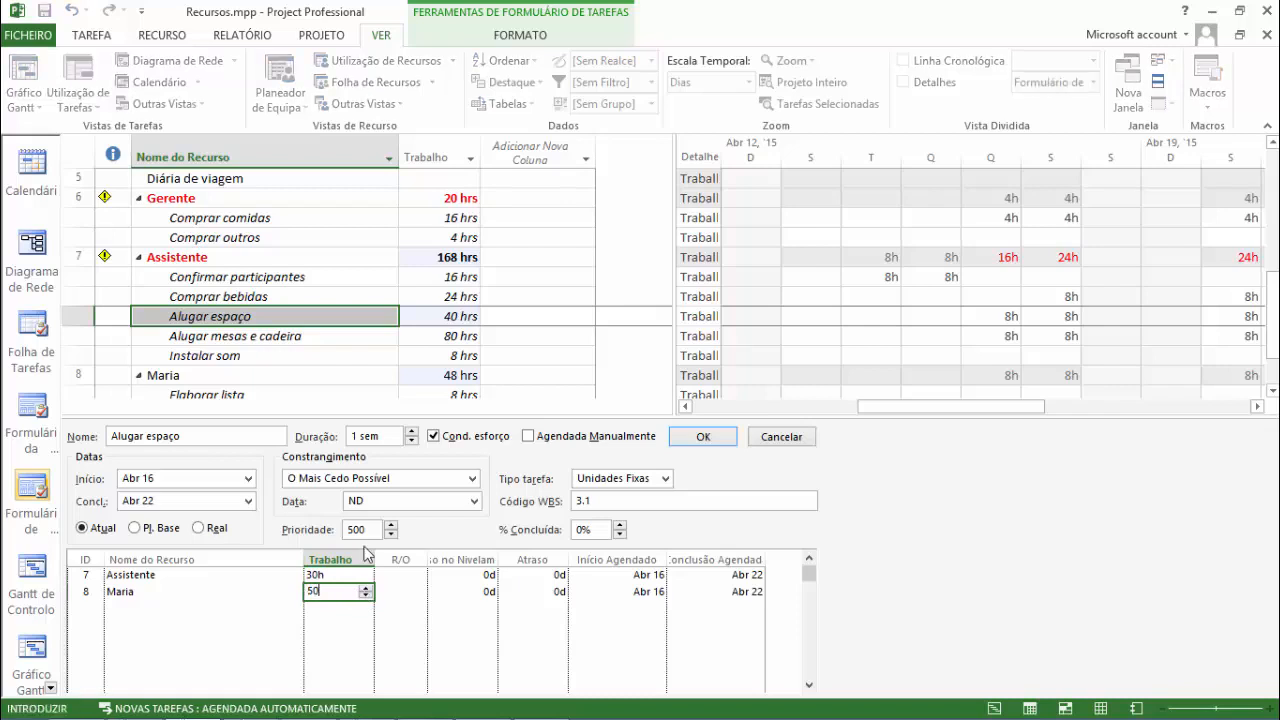
{"action": "key", "text": "Return"}
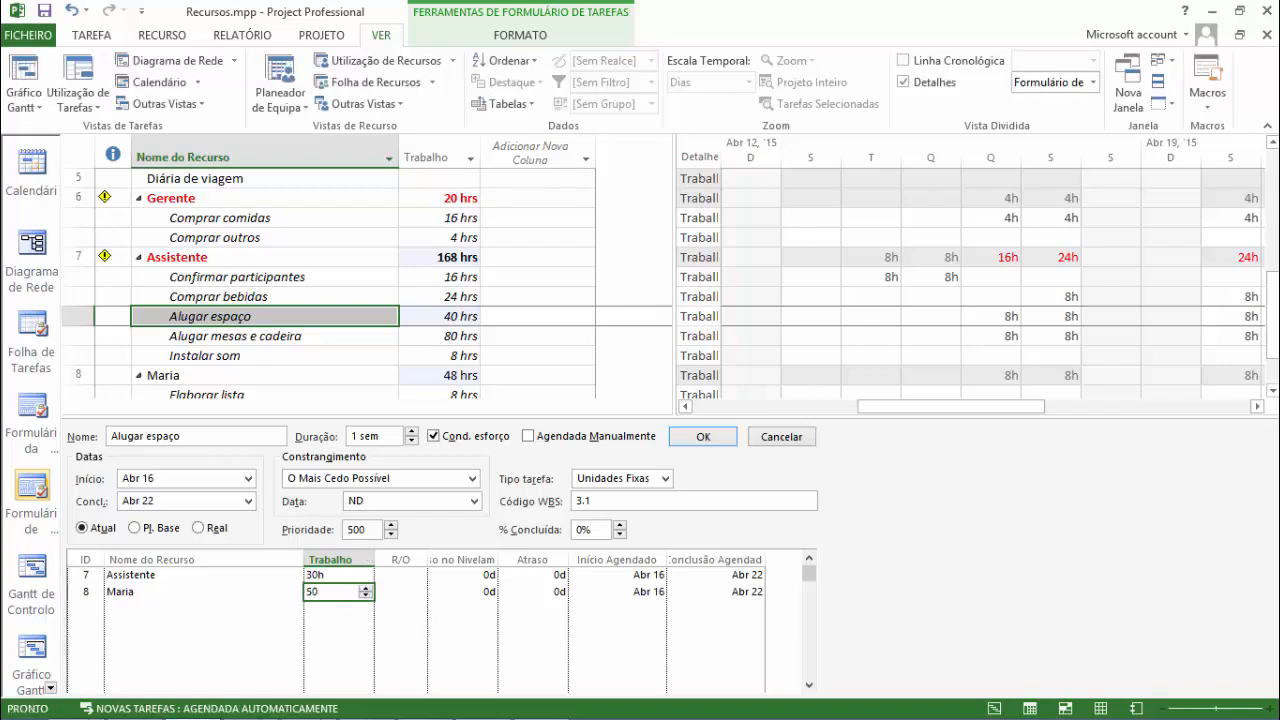
{"action": "left_click", "coordinate": [711, 444]}
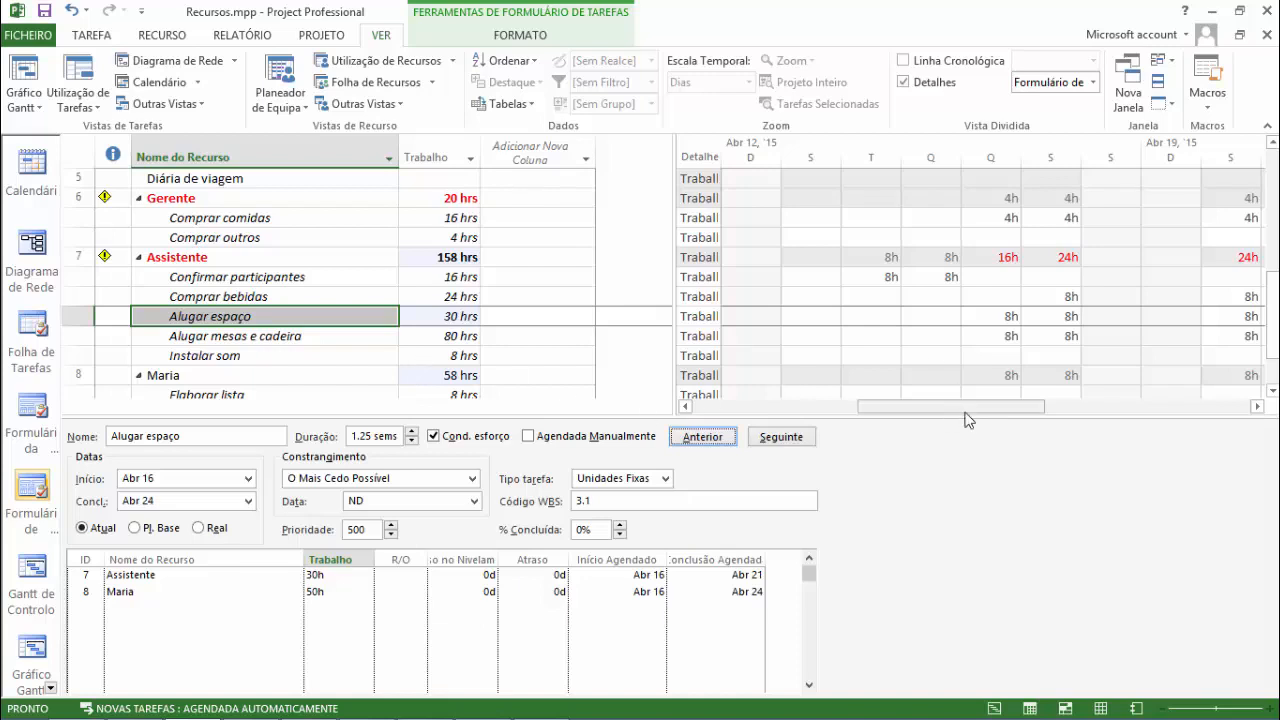
Step: Examine Assistente's daily hours for Alugar espaço in the timescale around the week of Abr 19
{"action": "left_click_drag", "start_coordinate": [968, 408], "coordinate": [1089, 408]}
{"action": "left_click", "coordinate": [1060, 317]}
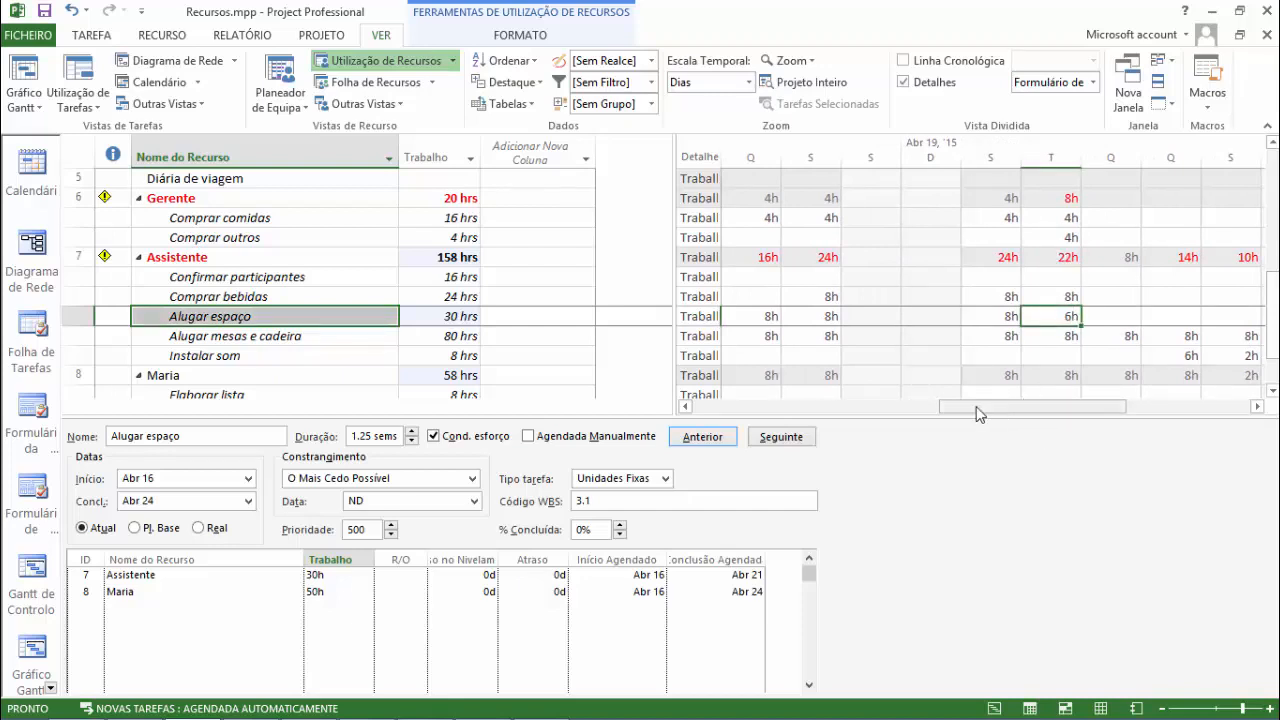
{"action": "left_click_drag", "start_coordinate": [977, 408], "coordinate": [969, 402]}
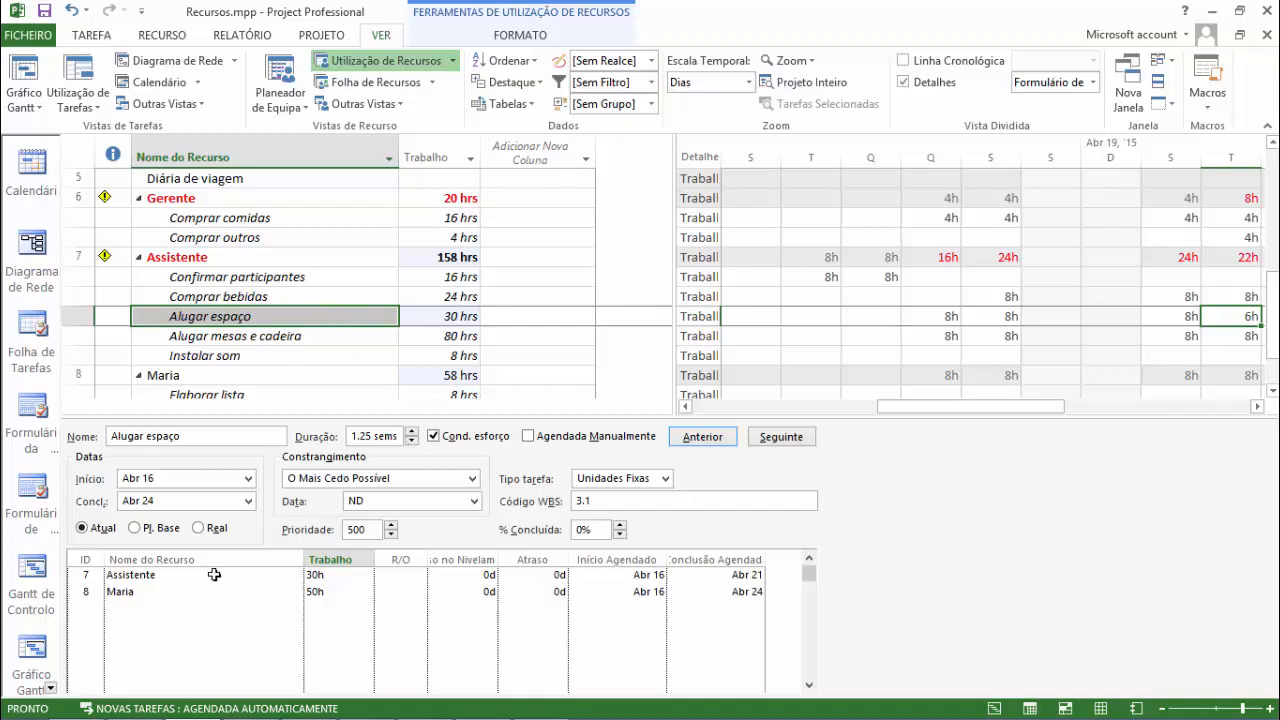
Step: Add the resource listed between Gerente and Máquina as a third resource on Alugar espaço, leaving its work blank
{"action": "left_click", "coordinate": [204, 608]}
{"action": "left_click", "coordinate": [296, 610]}
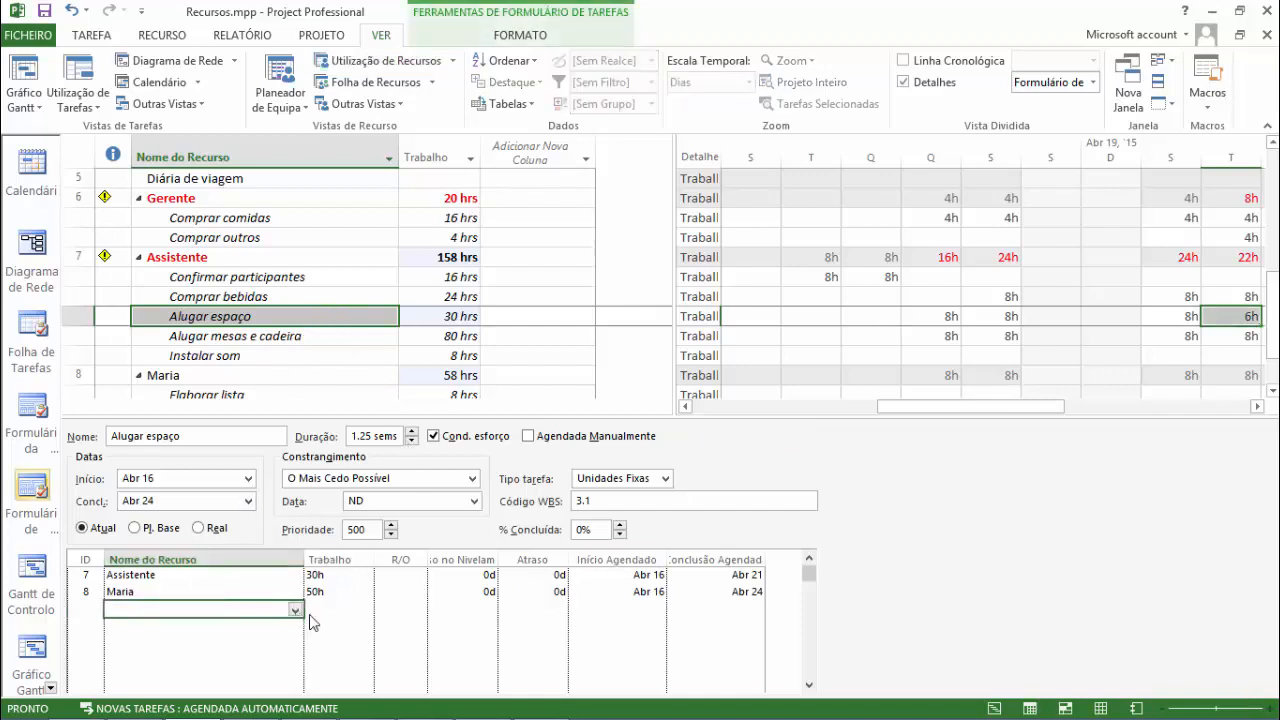
{"action": "left_click", "coordinate": [235, 522]}
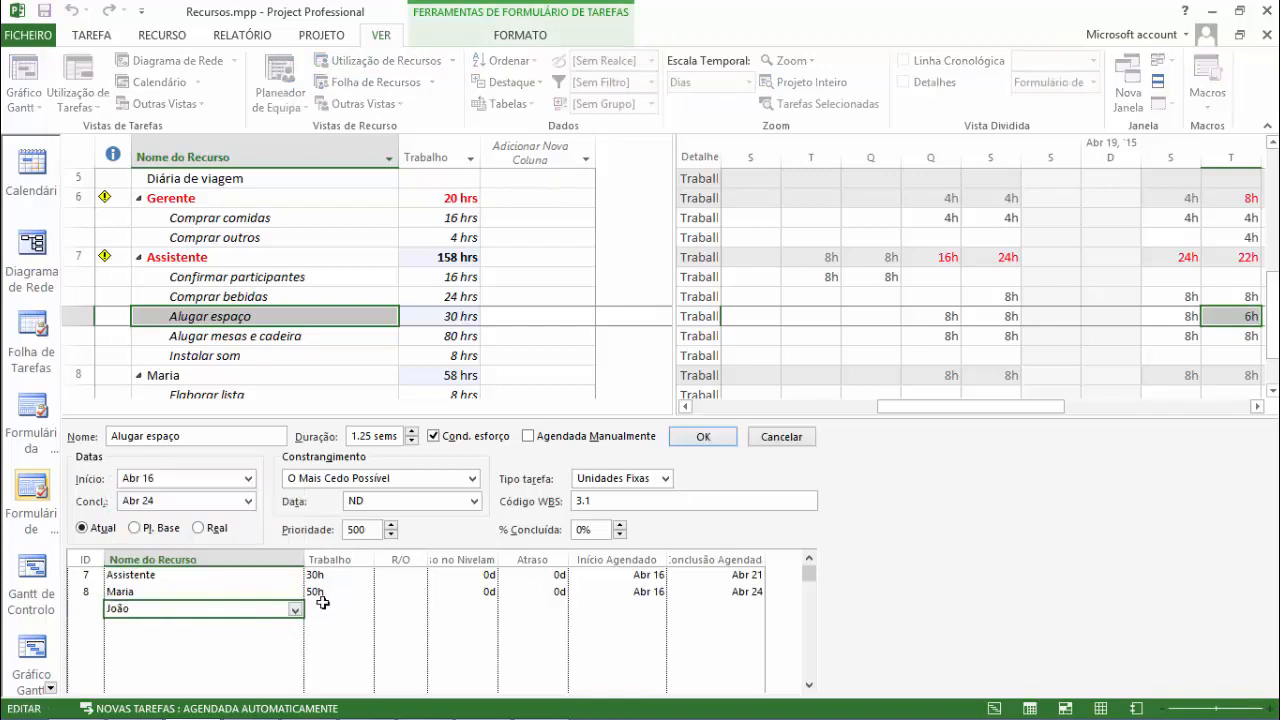
{"action": "left_click", "coordinate": [326, 606]}
{"action": "left_click", "coordinate": [714, 444]}
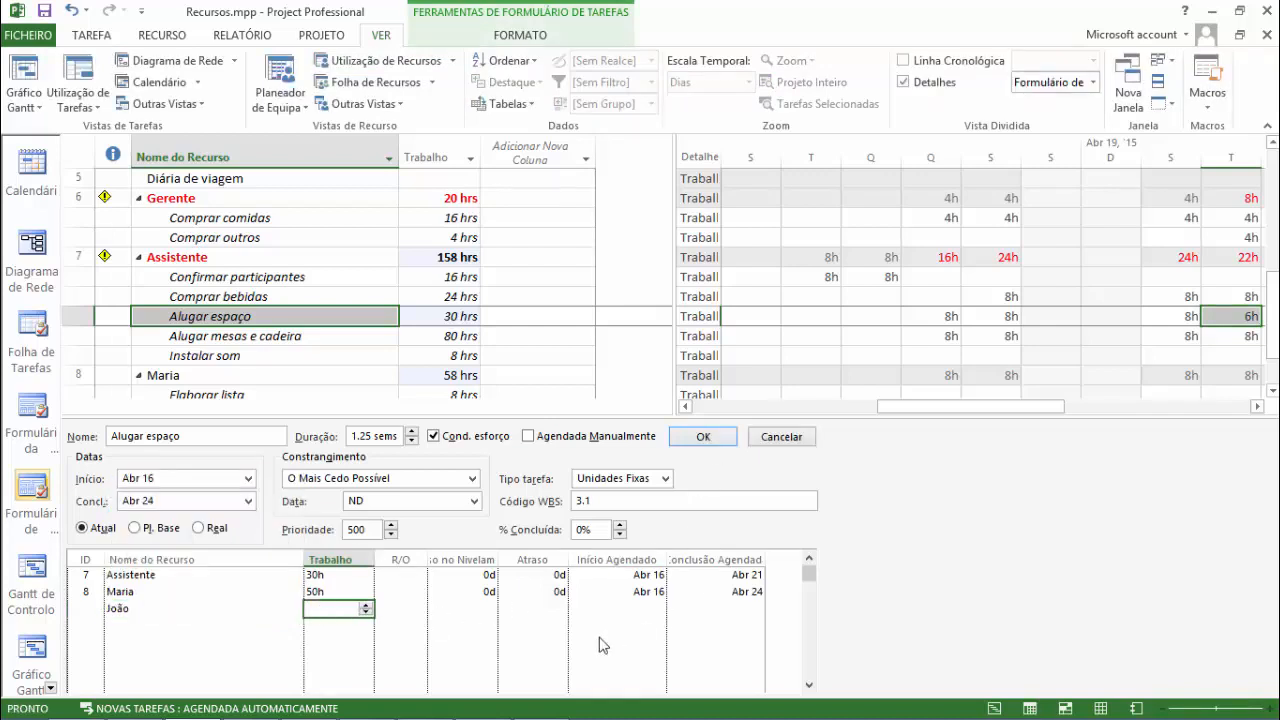
Step: Apply the third resource's assignment to Alugar espaço and bring Assistente's daily hours for the week of Abr 19 into view
{"action": "left_click", "coordinate": [334, 609]}
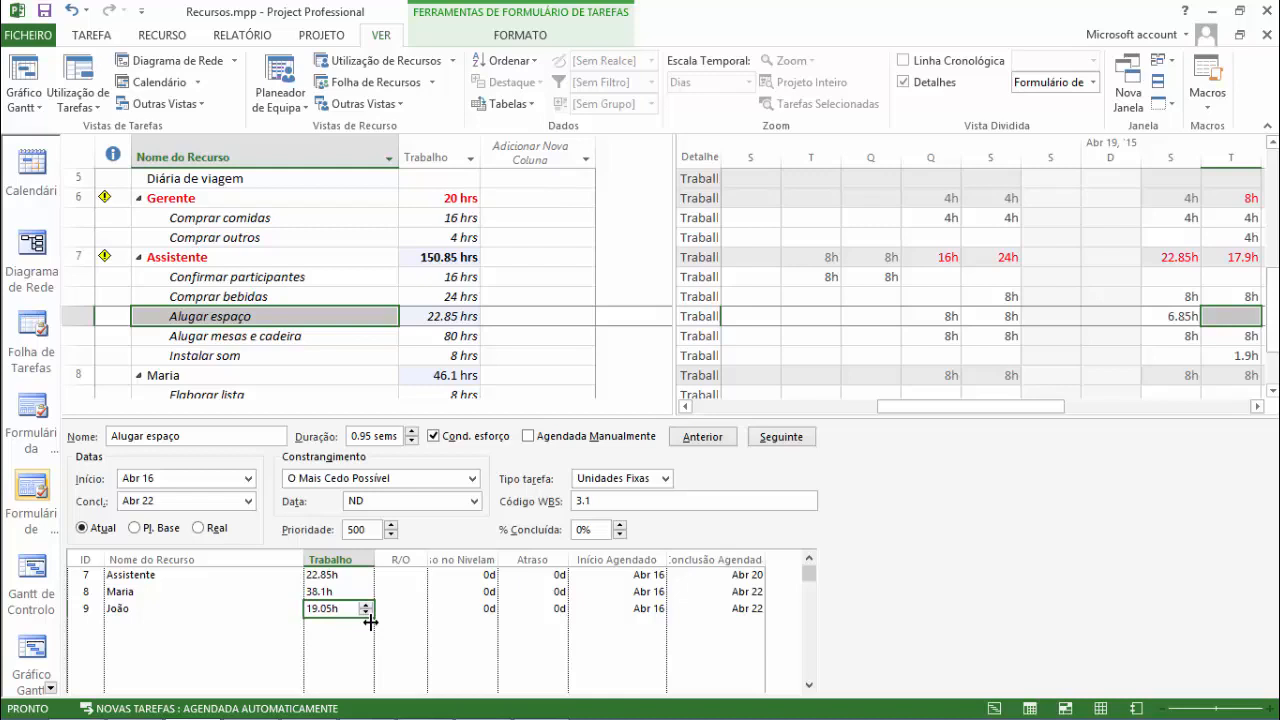
{"action": "left_click", "coordinate": [1235, 316]}
{"action": "left_click_drag", "start_coordinate": [1018, 414], "coordinate": [1076, 372]}
{"action": "left_click", "coordinate": [1057, 316]}
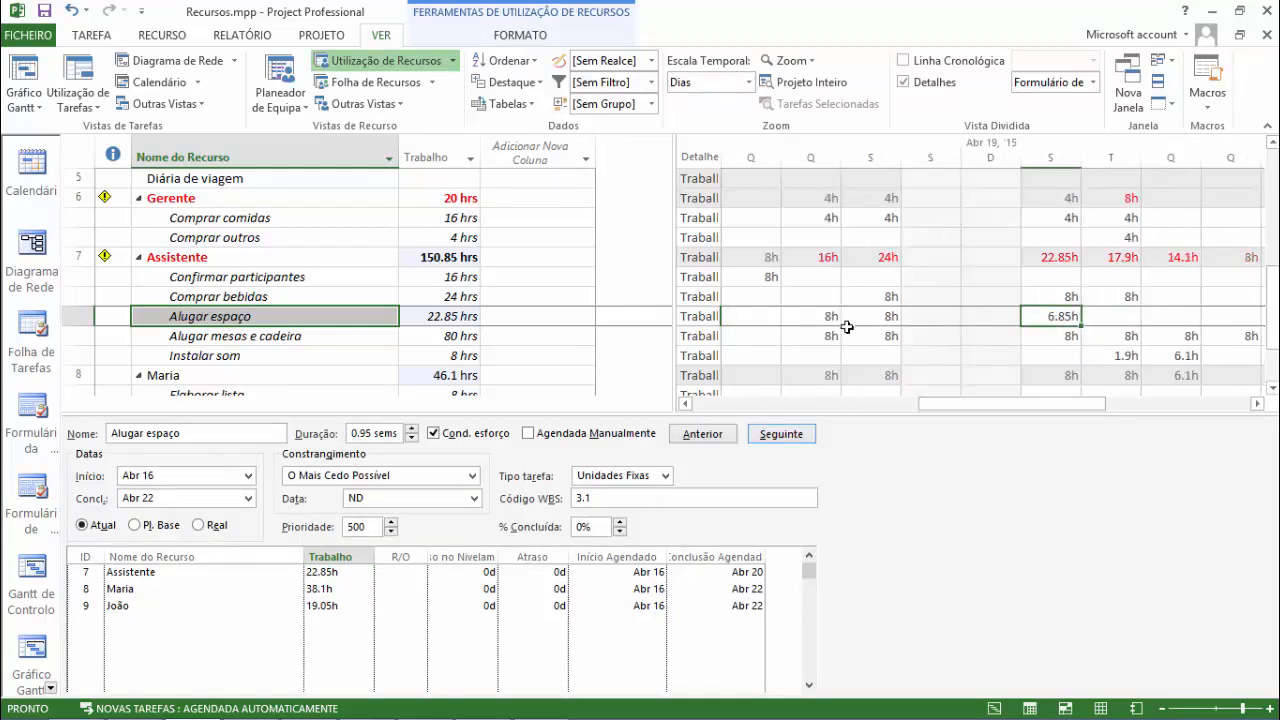
Step: Examine Assistente's daily hours and work for Alugar espaço, along with the resource's daily totals and overall work
{"action": "left_click", "coordinate": [834, 318]}
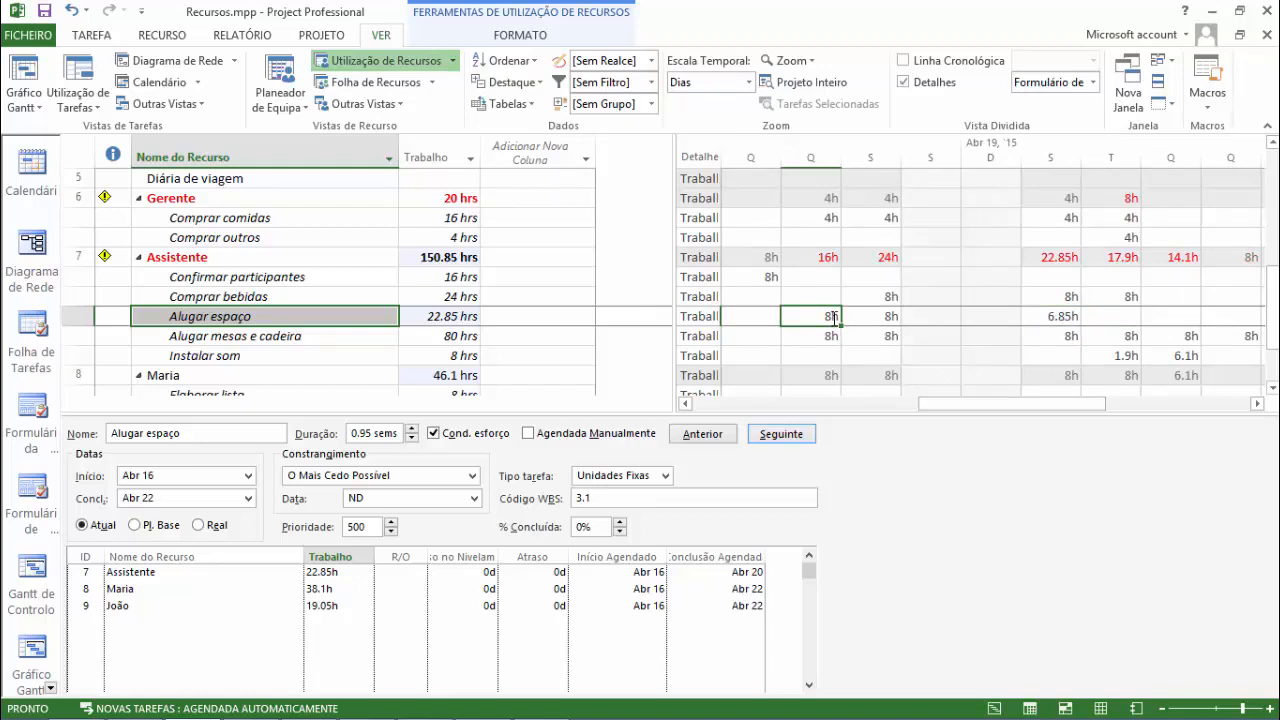
{"action": "left_click", "coordinate": [1178, 318]}
{"action": "left_click", "coordinate": [1185, 258]}
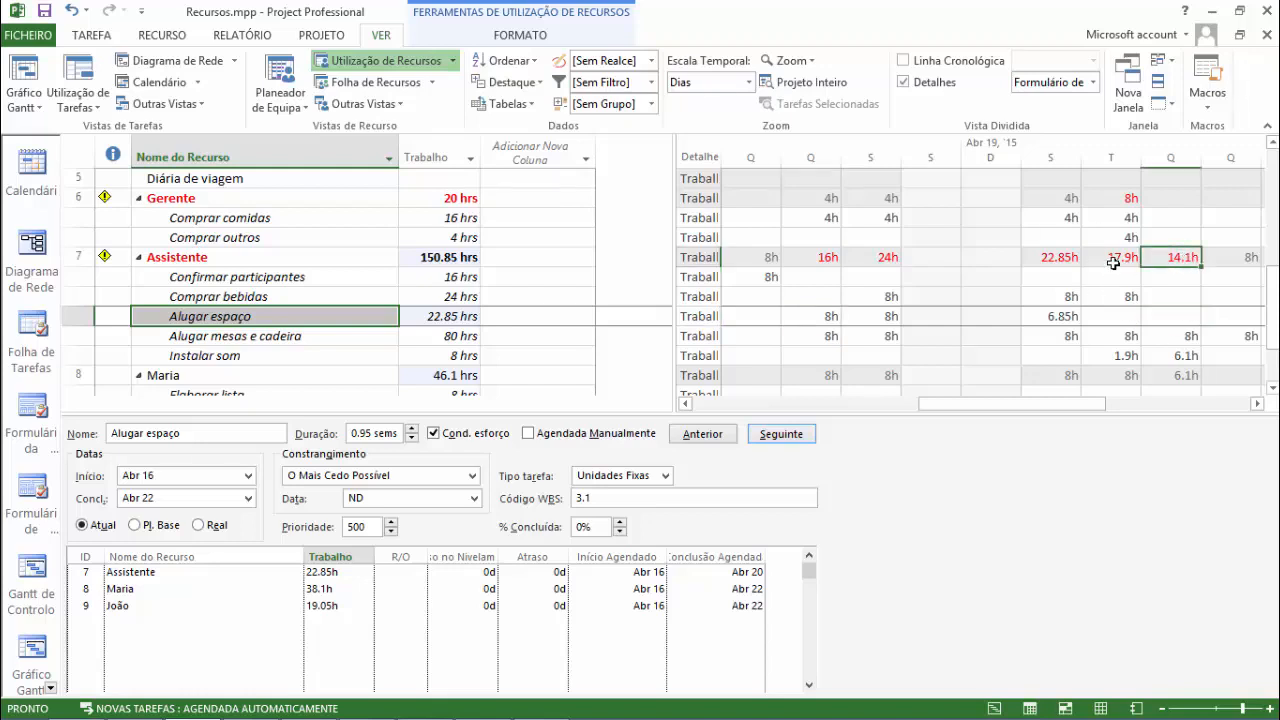
{"action": "key", "text": "Left"}
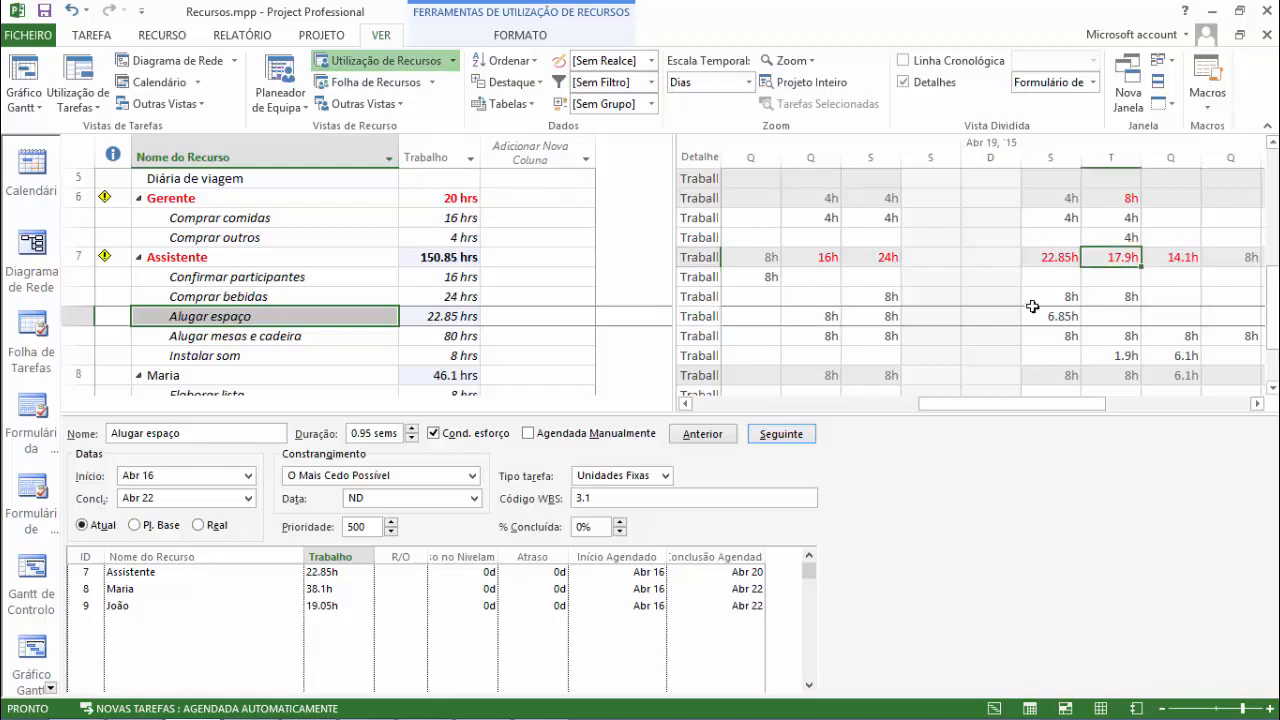
{"action": "left_click", "coordinate": [213, 578]}
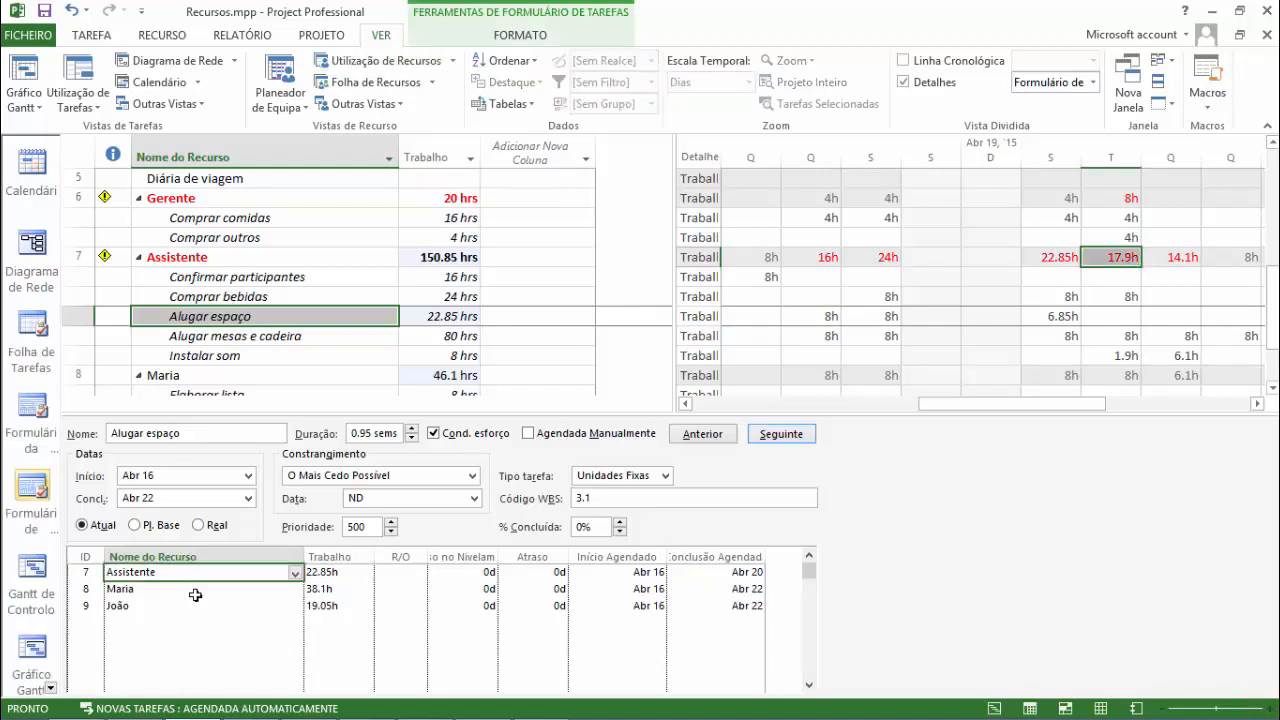
{"action": "left_click", "coordinate": [448, 259]}
{"action": "left_click", "coordinate": [446, 318]}
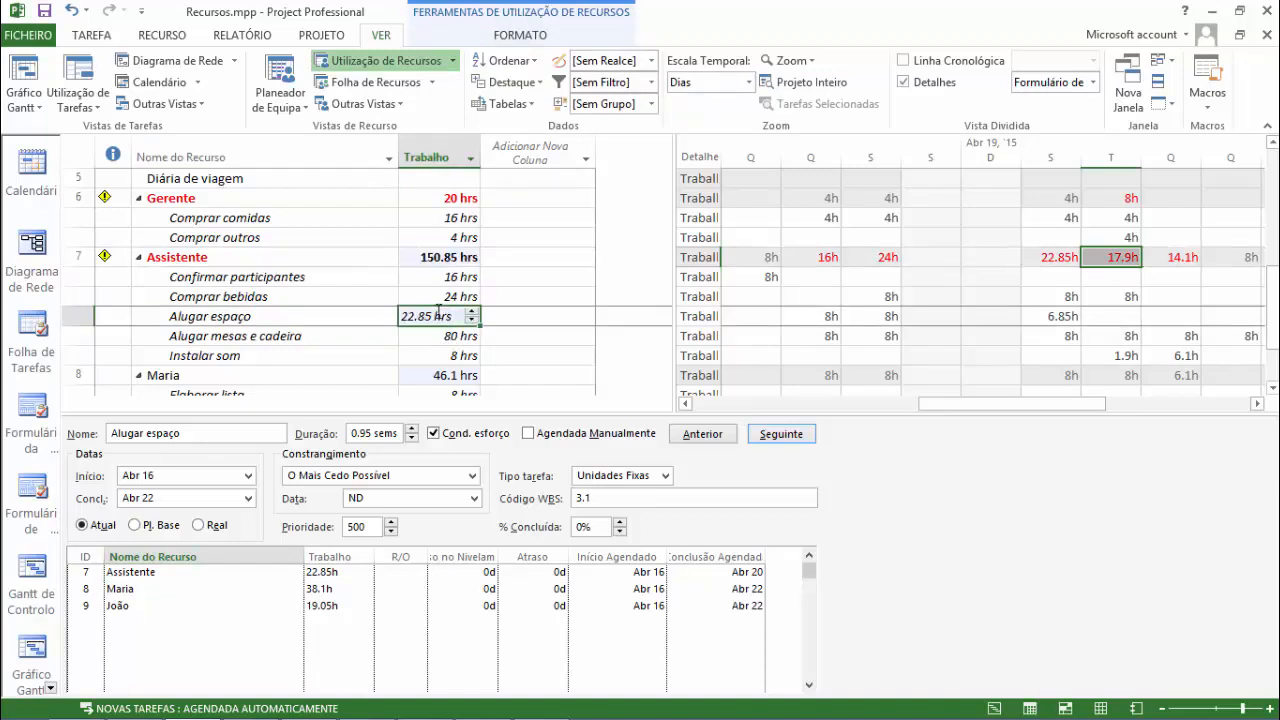
Step: Add the resource listed between Gerente and Máquina to Alugar mesas e cadeira, leaving its work blank, and apply the change
{"action": "left_click", "coordinate": [310, 341]}
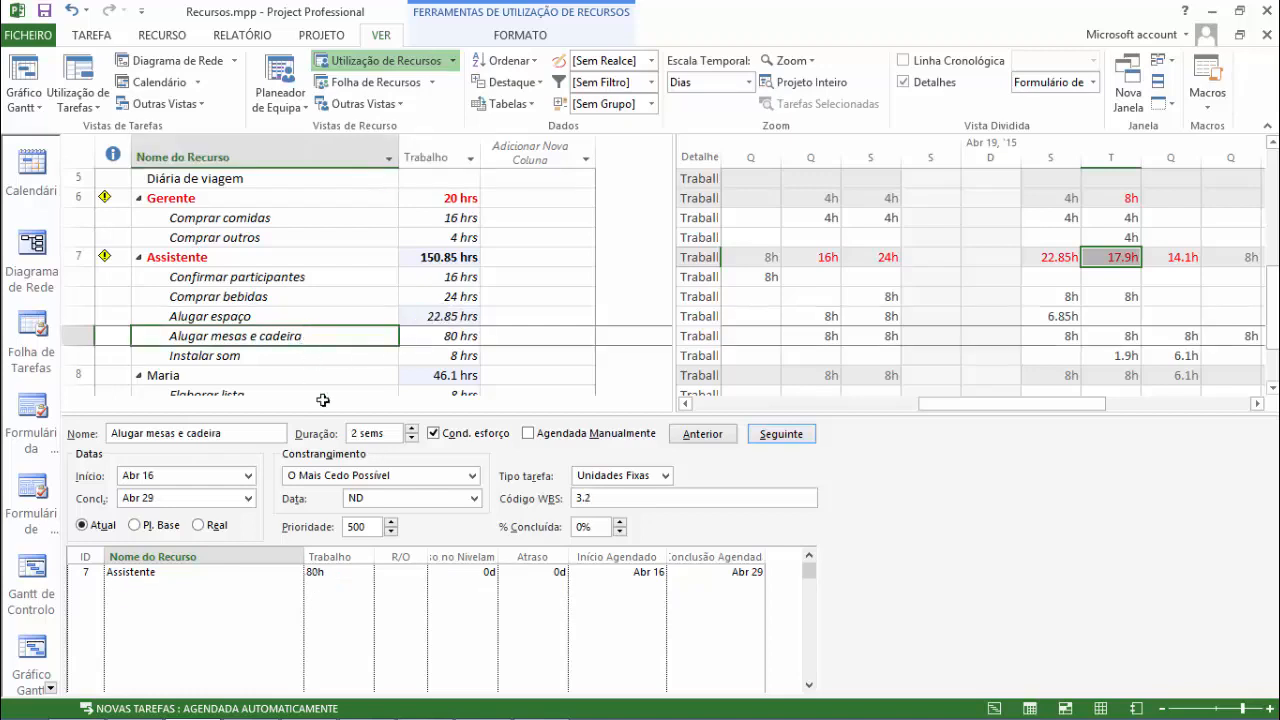
{"action": "left_click", "coordinate": [263, 589]}
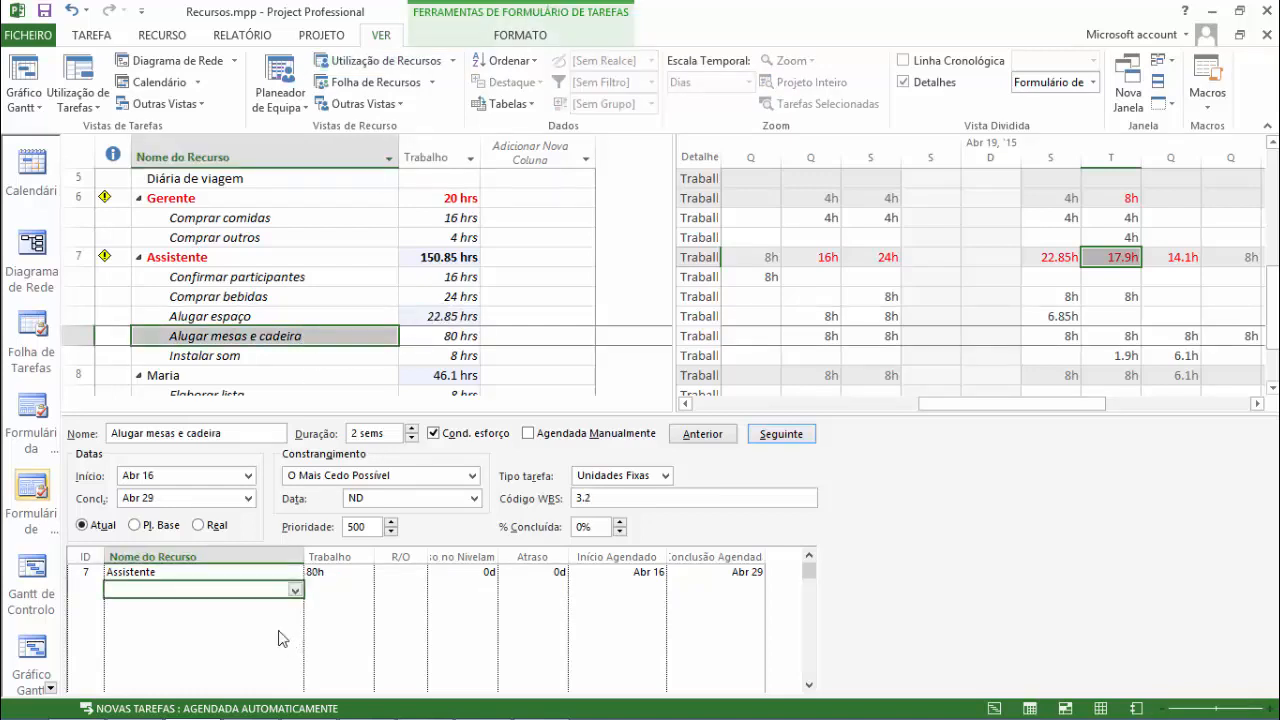
{"action": "left_click", "coordinate": [295, 590]}
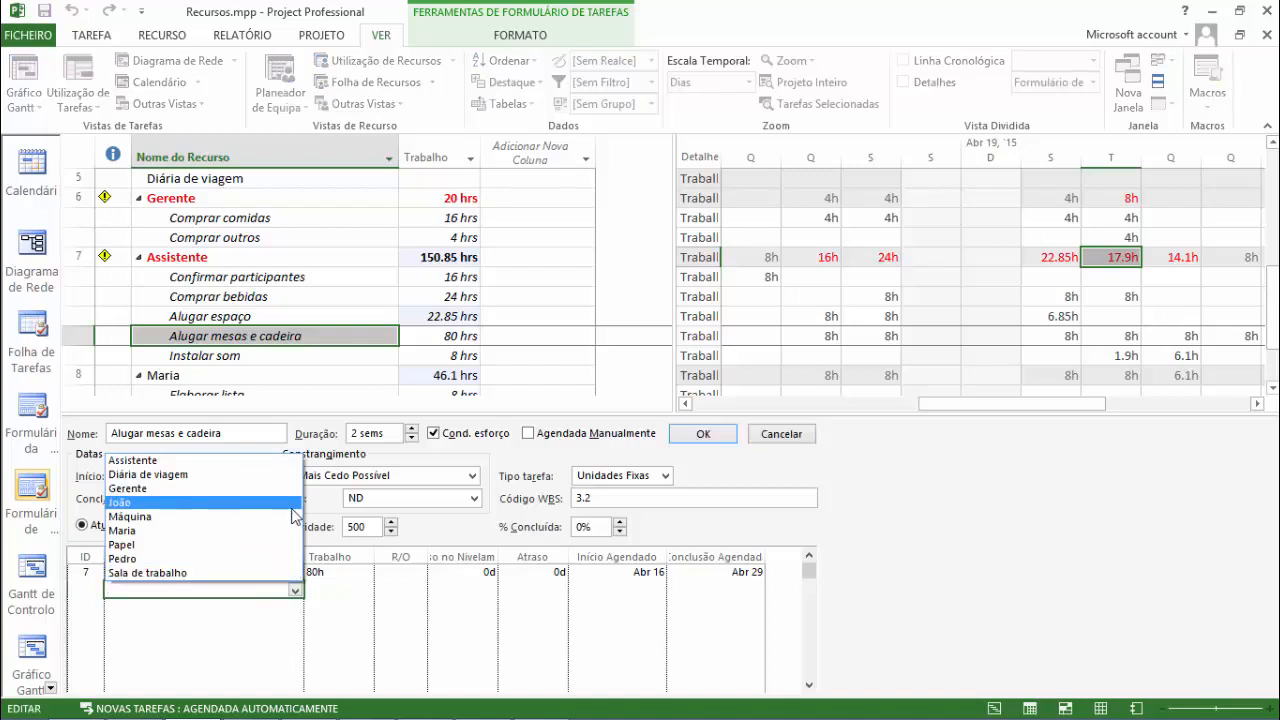
{"action": "left_click", "coordinate": [242, 503]}
{"action": "left_click", "coordinate": [712, 434]}
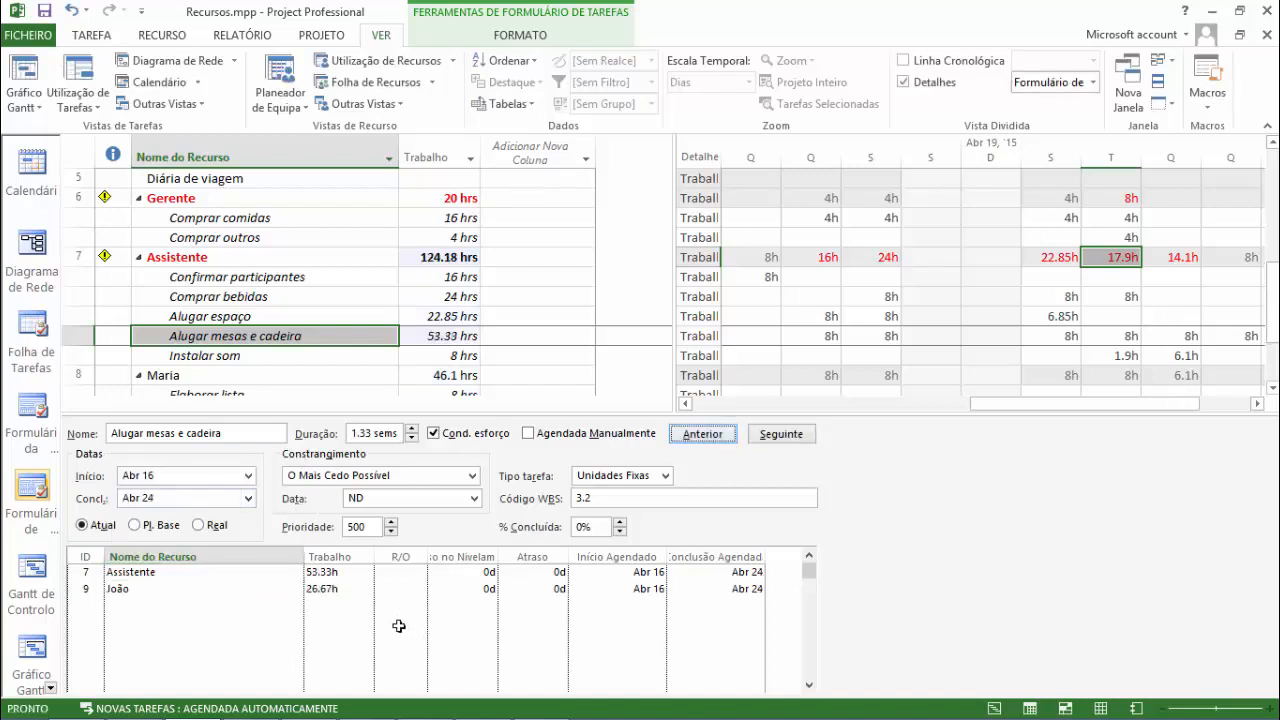
Step: Examine the work split on Alugar mesas e cadeira and compare Assistente's daily hours with those on Alugar espaço
{"action": "left_click", "coordinate": [331, 590]}
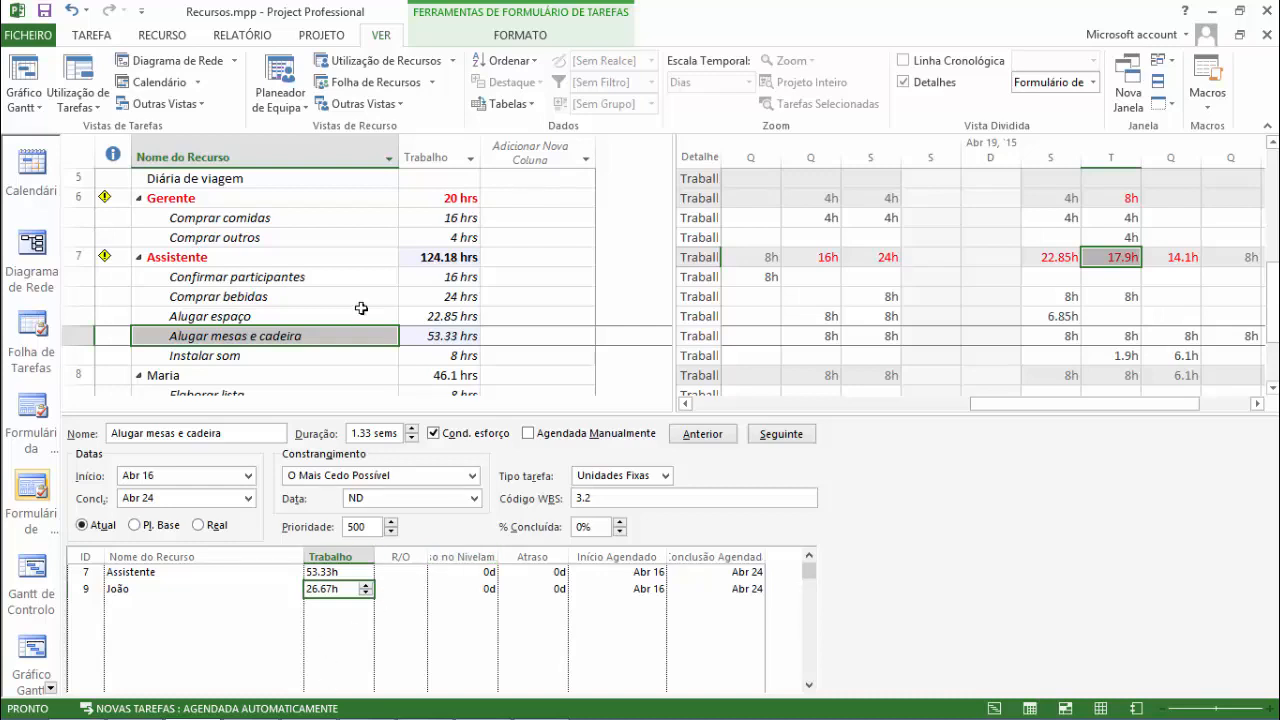
{"action": "left_click", "coordinate": [356, 336]}
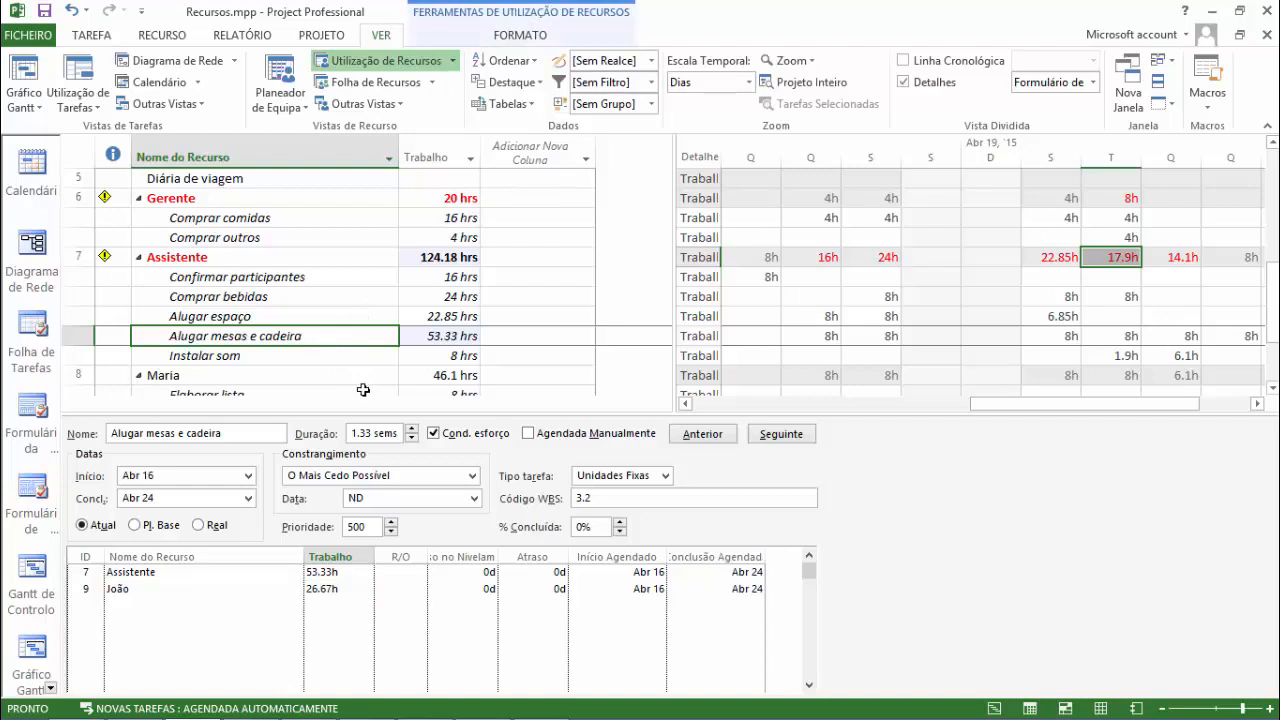
{"action": "scroll", "coordinate": [310, 335], "scroll_direction": "down", "scroll_amount": 1}
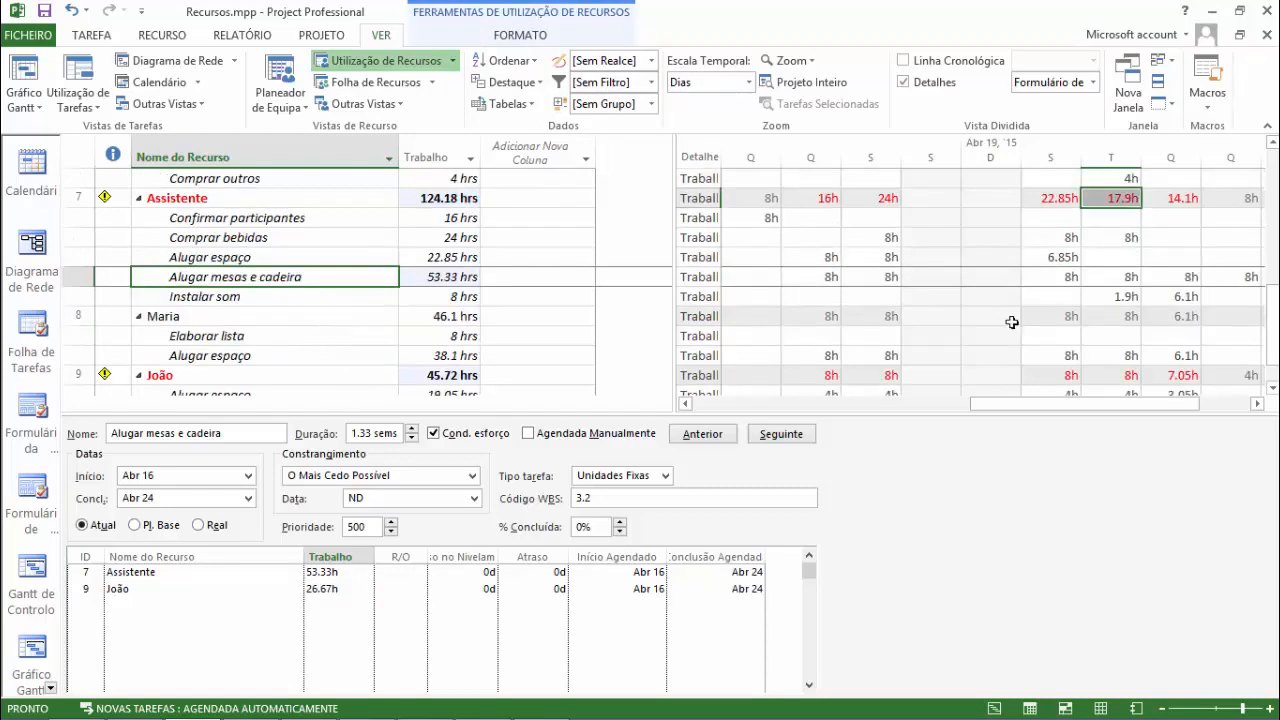
{"action": "scroll", "coordinate": [1090, 345], "scroll_direction": "up", "scroll_amount": 1}
{"action": "left_click", "coordinate": [1123, 335]}
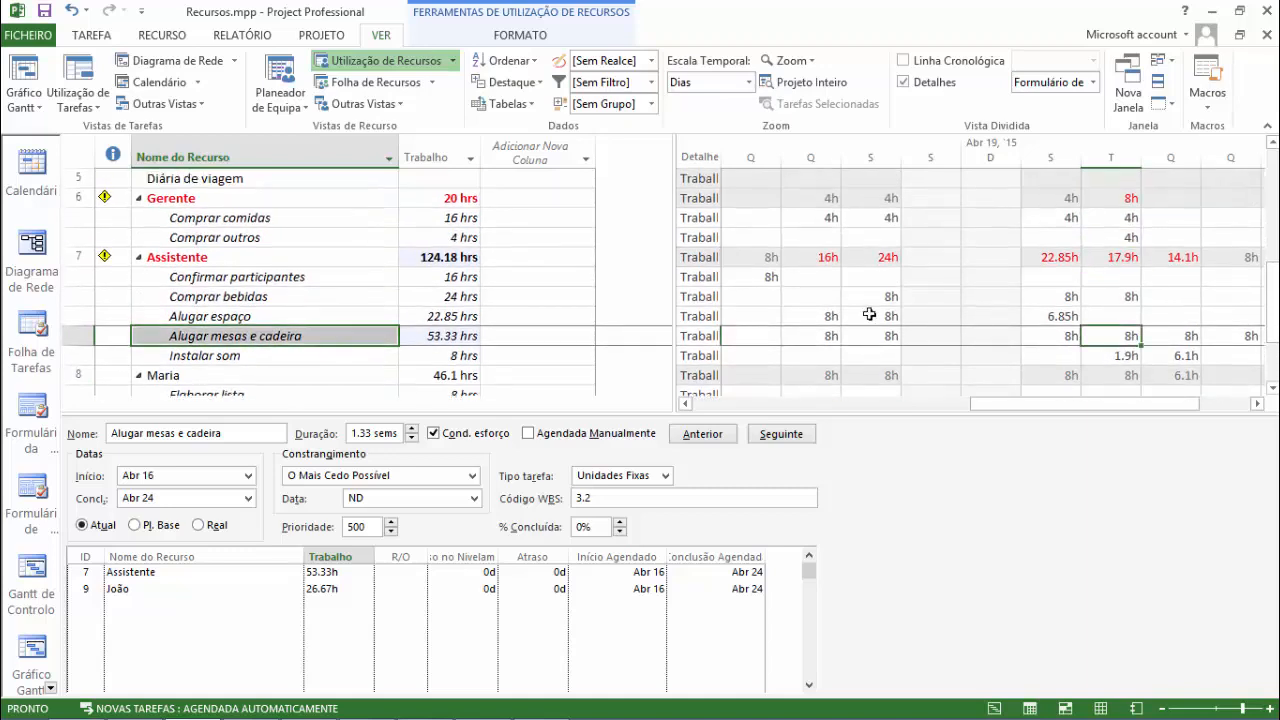
{"action": "left_click", "coordinate": [870, 315]}
{"action": "left_click", "coordinate": [826, 318]}
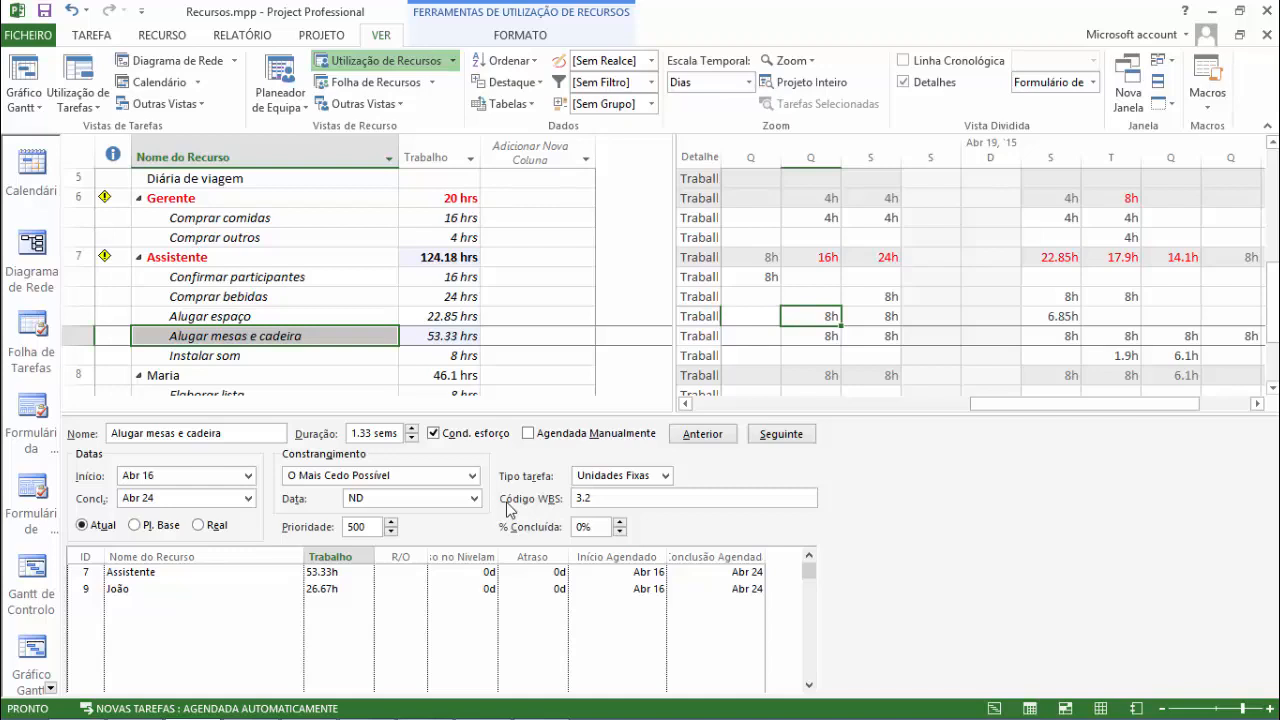
Step: Review the resources, work and dates of Assistente's tasks Confirmar participantes, Alugar espaço and Comprar bebidas
{"action": "left_click", "coordinate": [285, 270]}
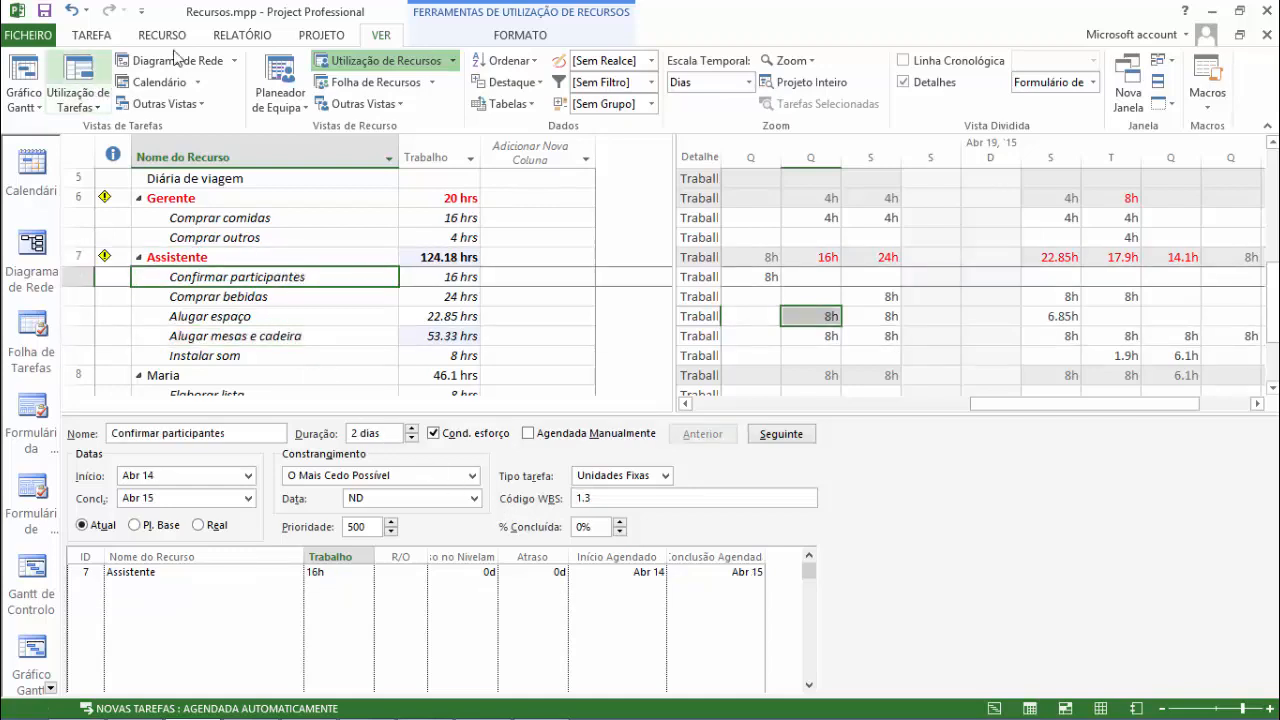
{"action": "left_click", "coordinate": [274, 318]}
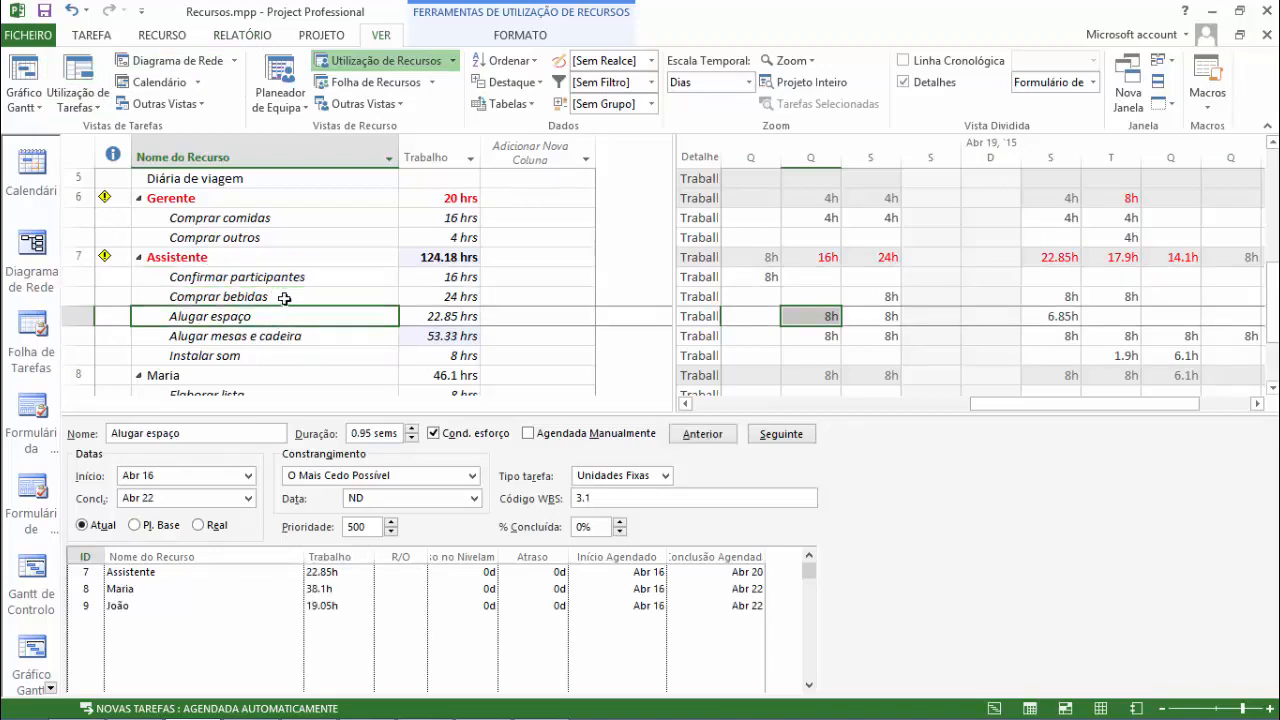
{"action": "left_click", "coordinate": [280, 296]}
{"action": "left_click", "coordinate": [285, 277]}
{"action": "left_click", "coordinate": [280, 296]}
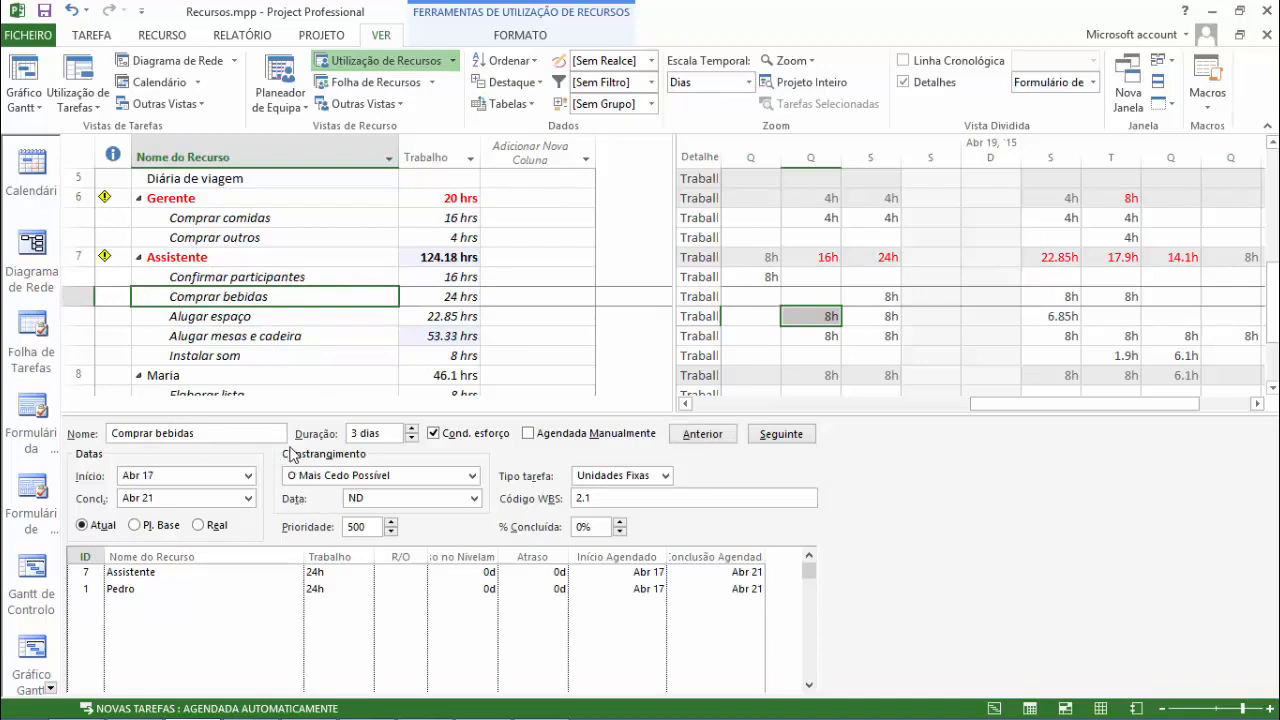
{"action": "left_click", "coordinate": [260, 279]}
{"action": "left_click", "coordinate": [268, 298]}
Step: Switch to the Gantt chart and select task 3.1 Alugar espaço
{"action": "left_click", "coordinate": [178, 38]}
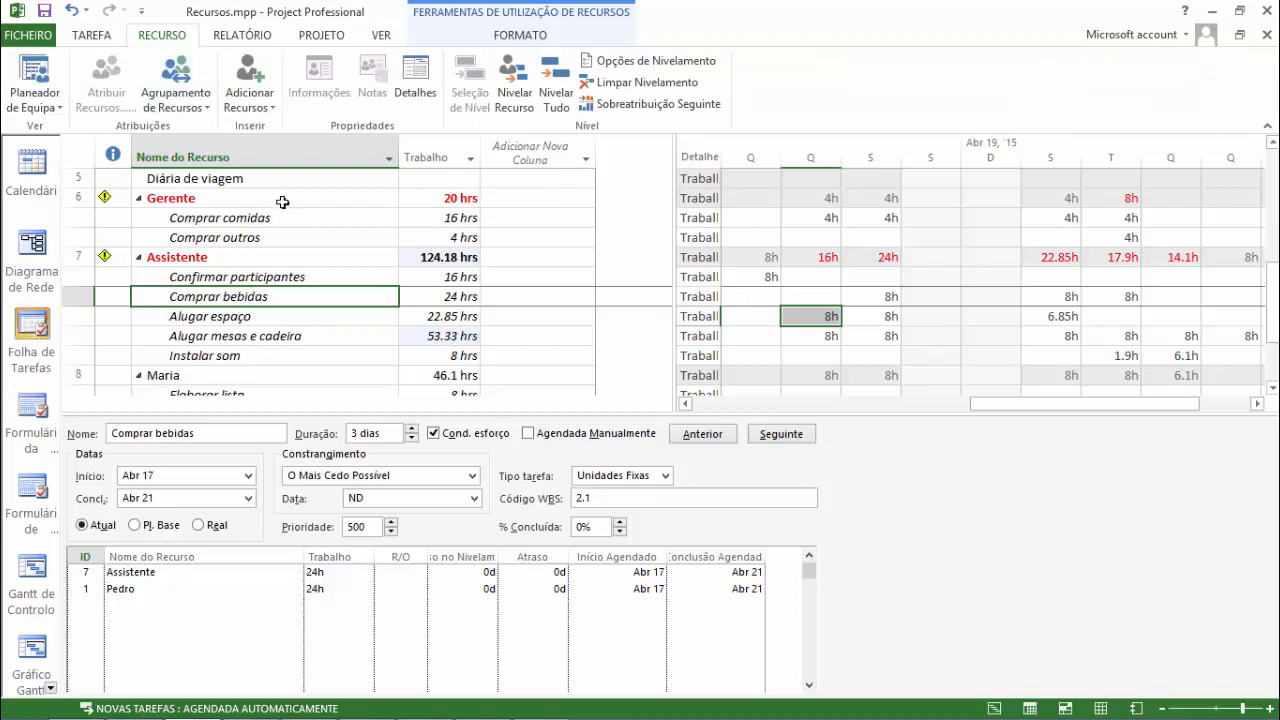
{"action": "left_click", "coordinate": [248, 316]}
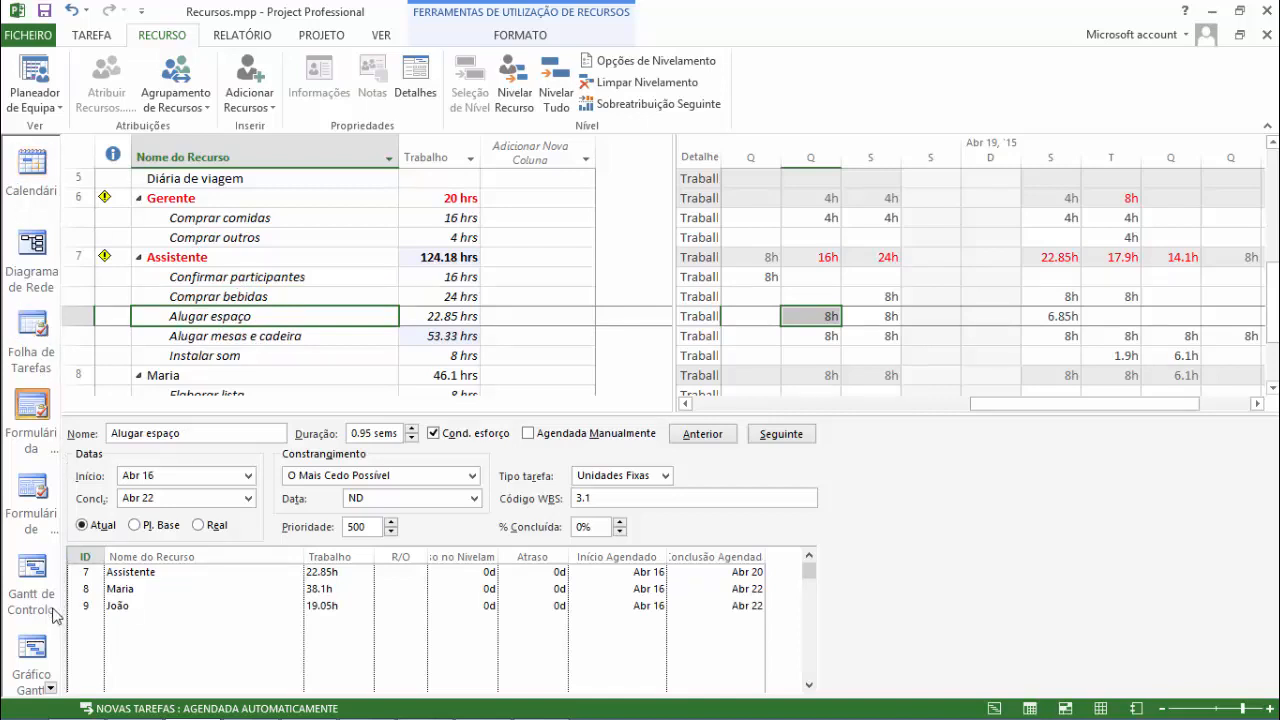
{"action": "left_click", "coordinate": [36, 648]}
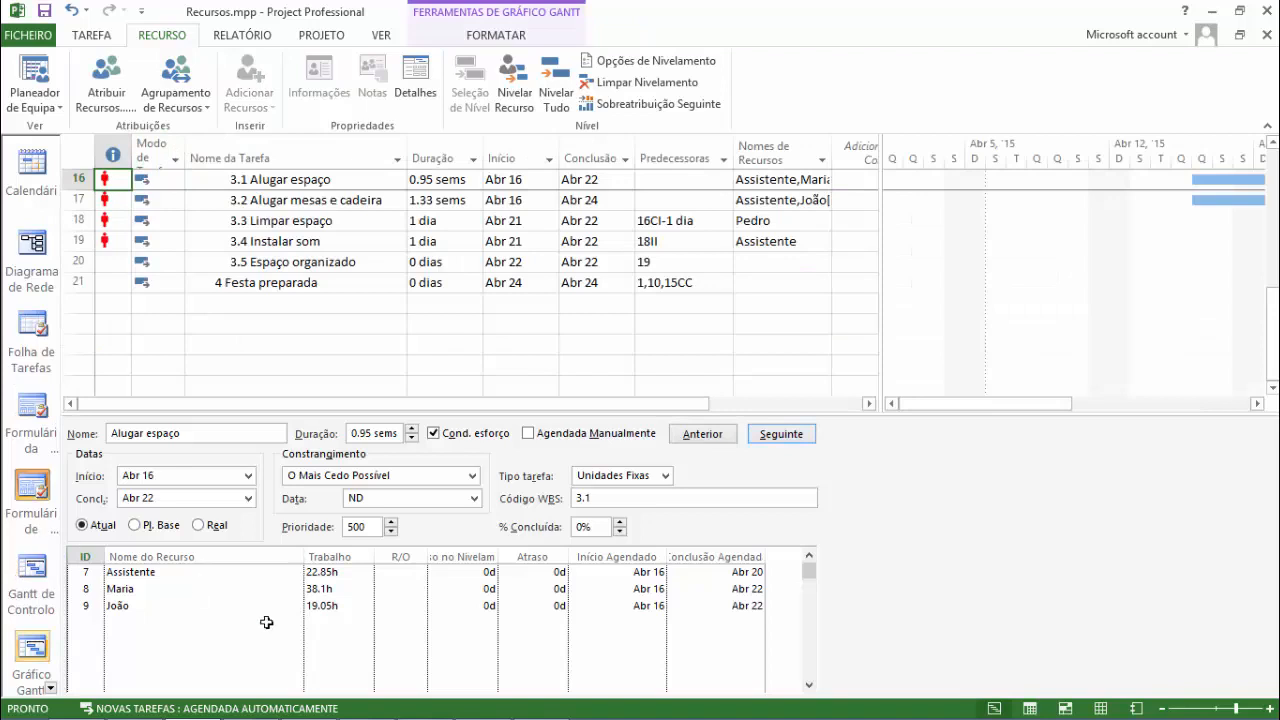
{"action": "left_click", "coordinate": [305, 264]}
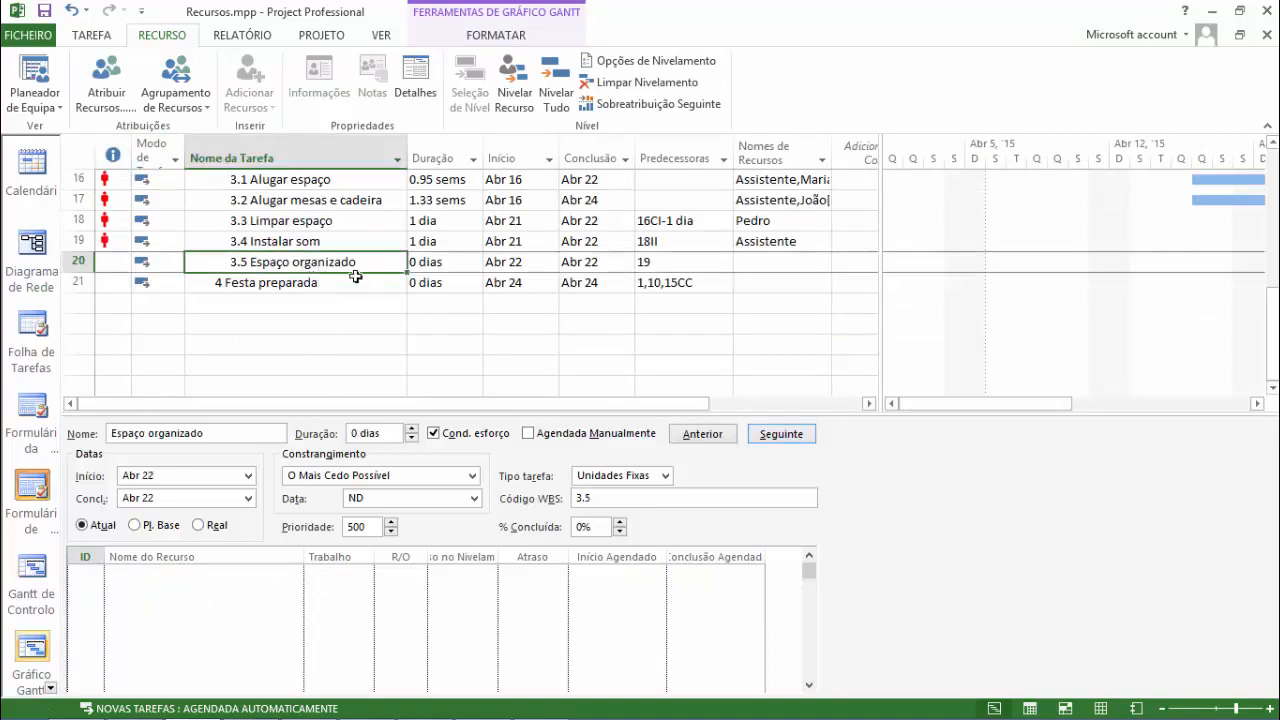
{"action": "left_click", "coordinate": [381, 37]}
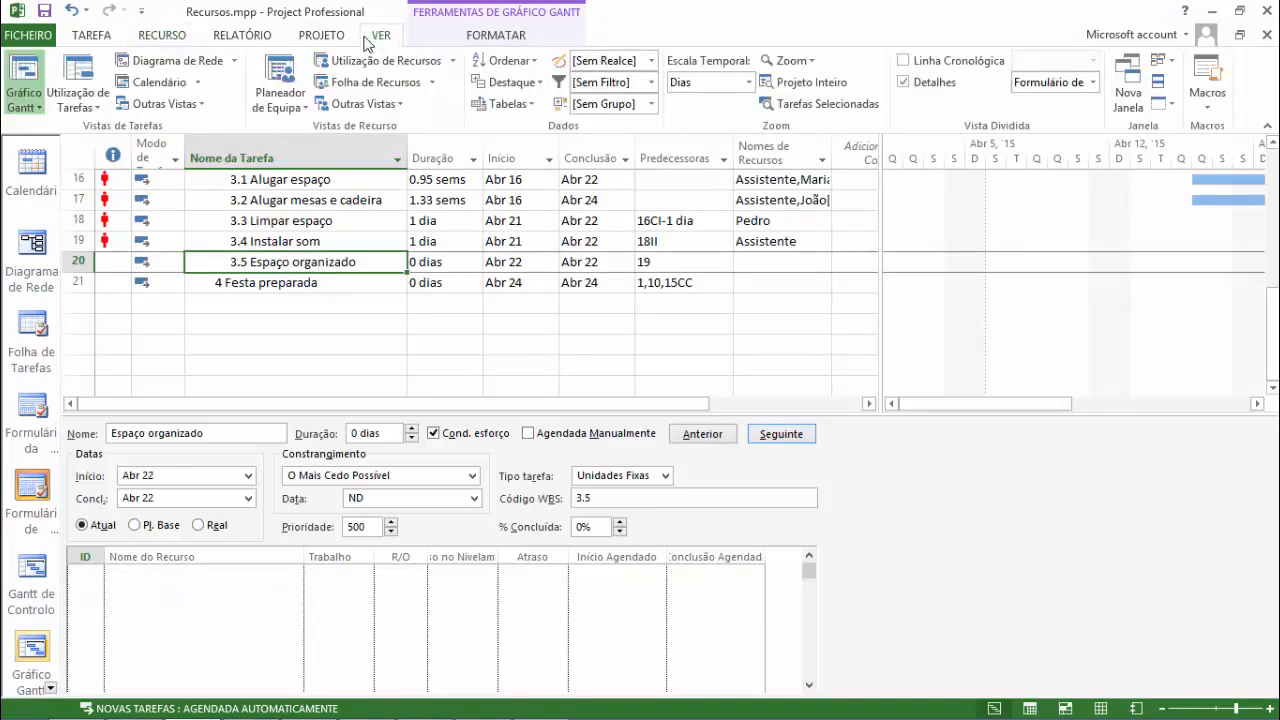
{"action": "left_click", "coordinate": [262, 240]}
{"action": "scroll", "coordinate": [290, 270], "scroll_direction": "up", "scroll_amount": 4}
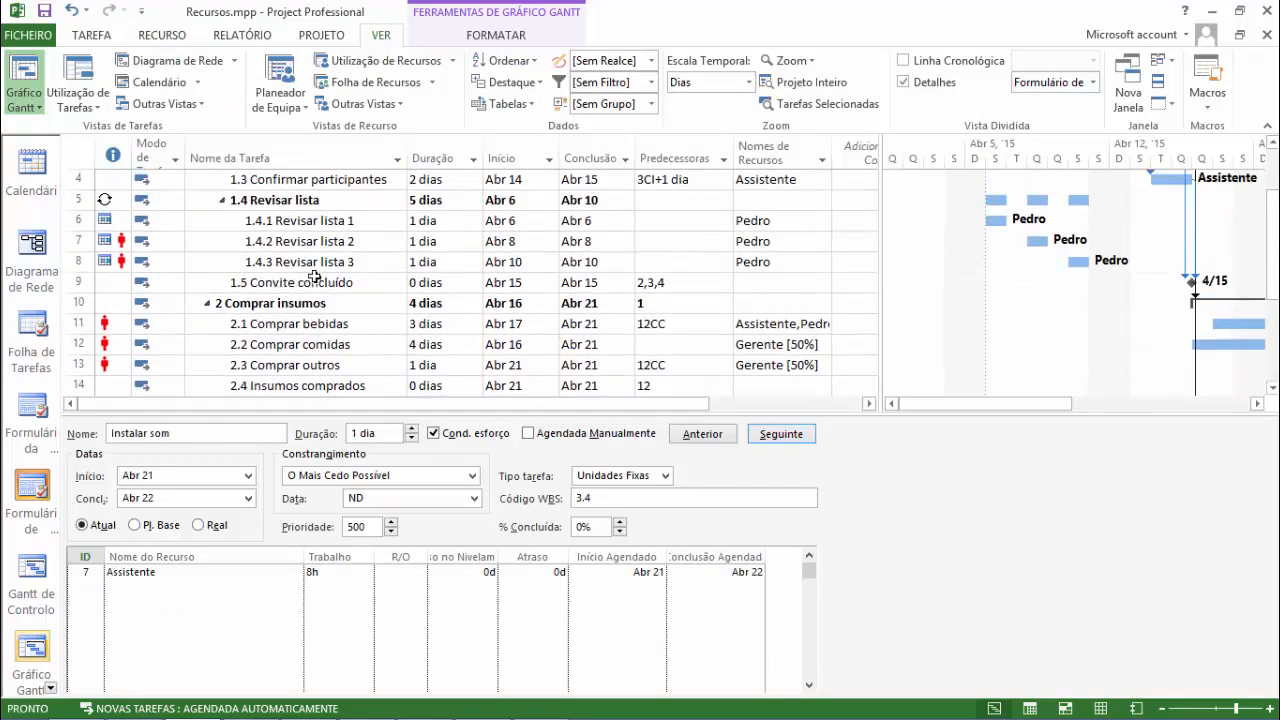
{"action": "scroll", "coordinate": [318, 264], "scroll_direction": "down", "scroll_amount": 3}
{"action": "left_click", "coordinate": [326, 241]}
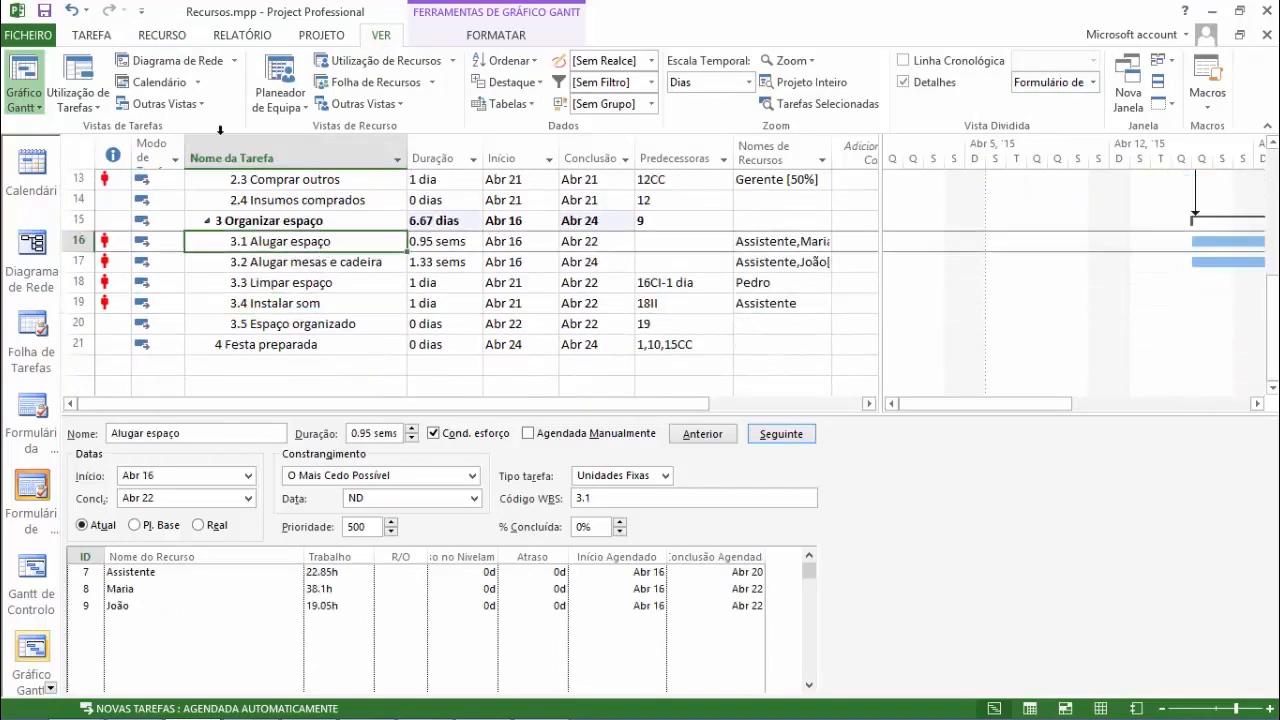
Step: Set Assistente's assignment units on Alugar espaço to 50% in Assign Resources and close the dialog
{"action": "left_click", "coordinate": [162, 35]}
{"action": "left_click", "coordinate": [107, 92]}
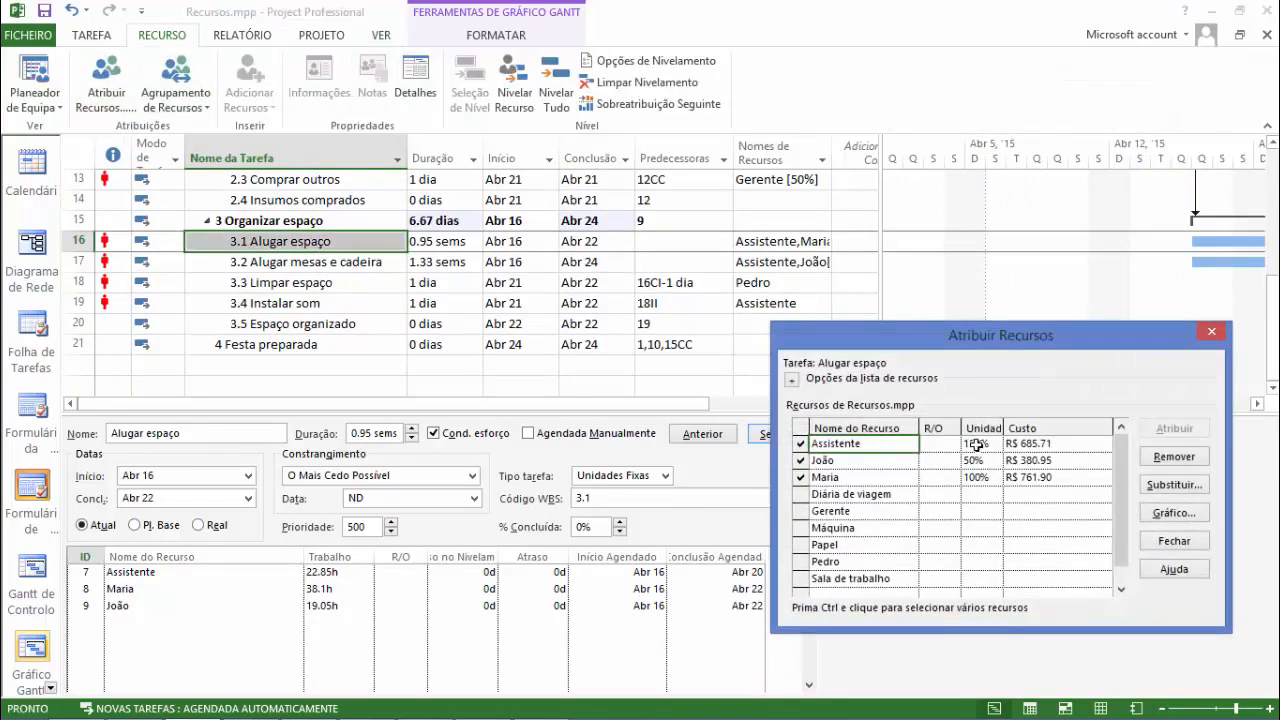
{"action": "left_click", "coordinate": [972, 429]}
{"action": "left_click", "coordinate": [998, 447]}
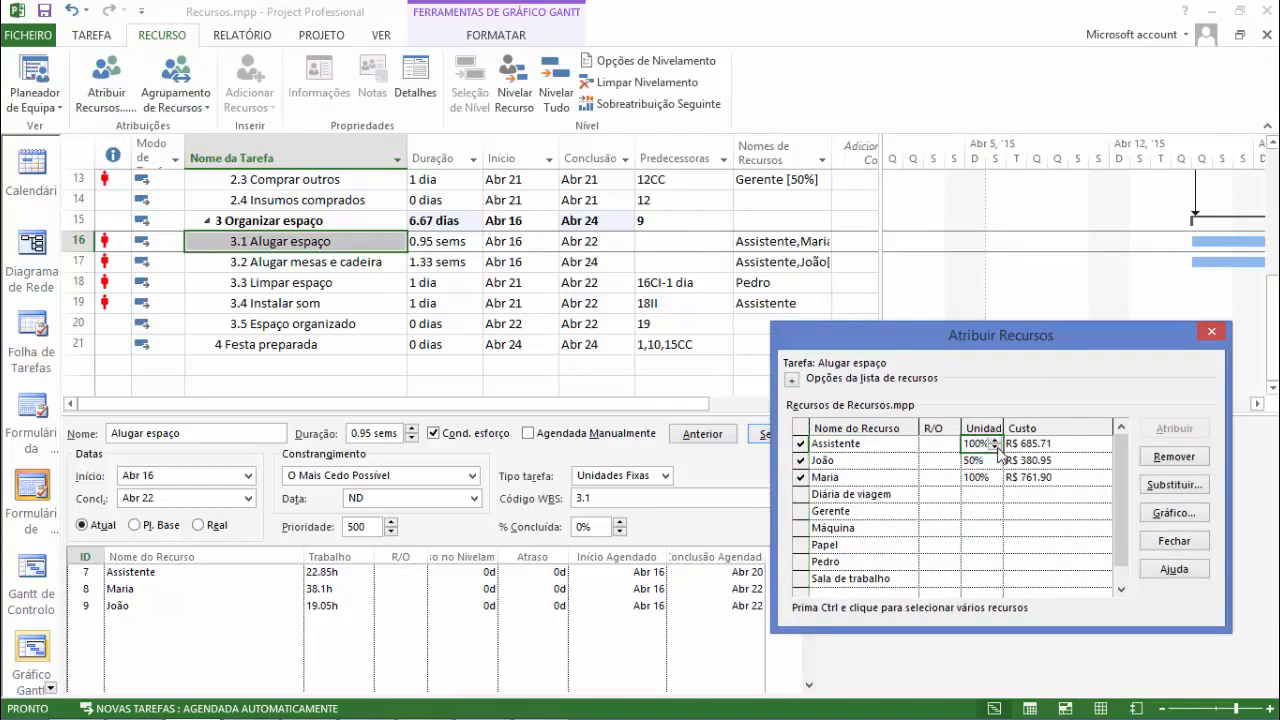
{"action": "left_click", "coordinate": [997, 447]}
{"action": "left_click", "coordinate": [963, 457]}
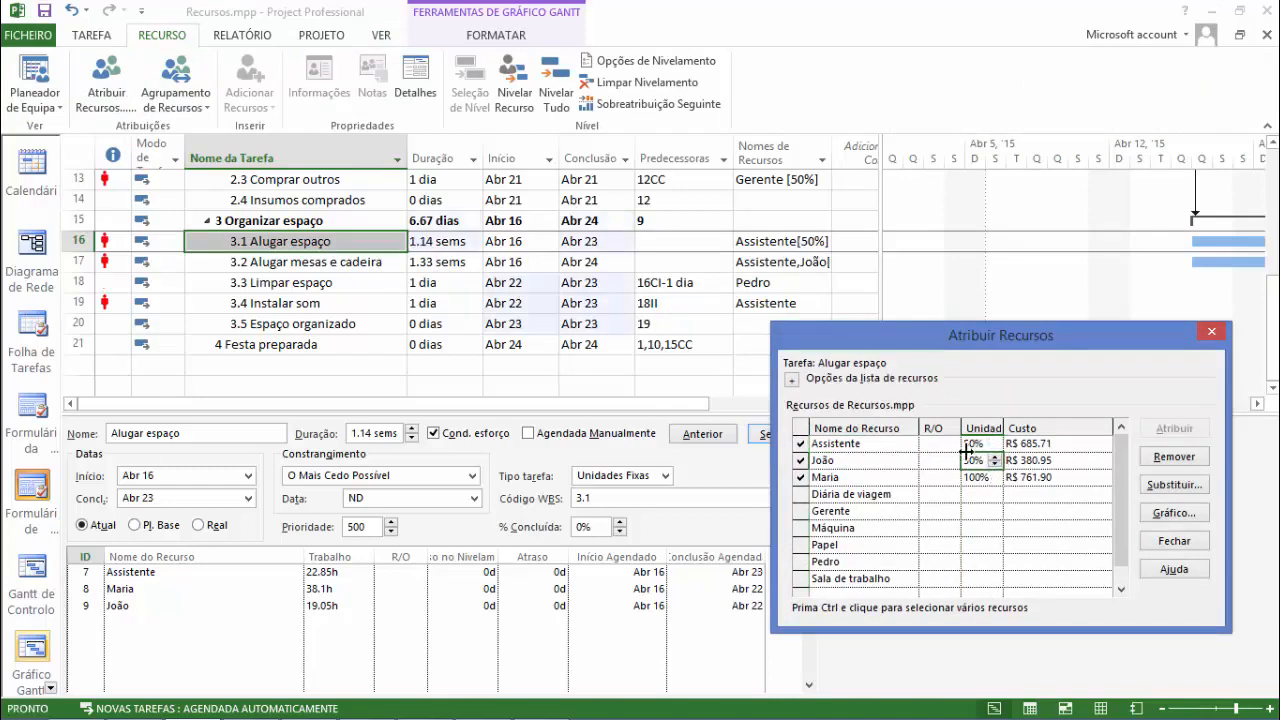
{"action": "left_click", "coordinate": [1175, 541]}
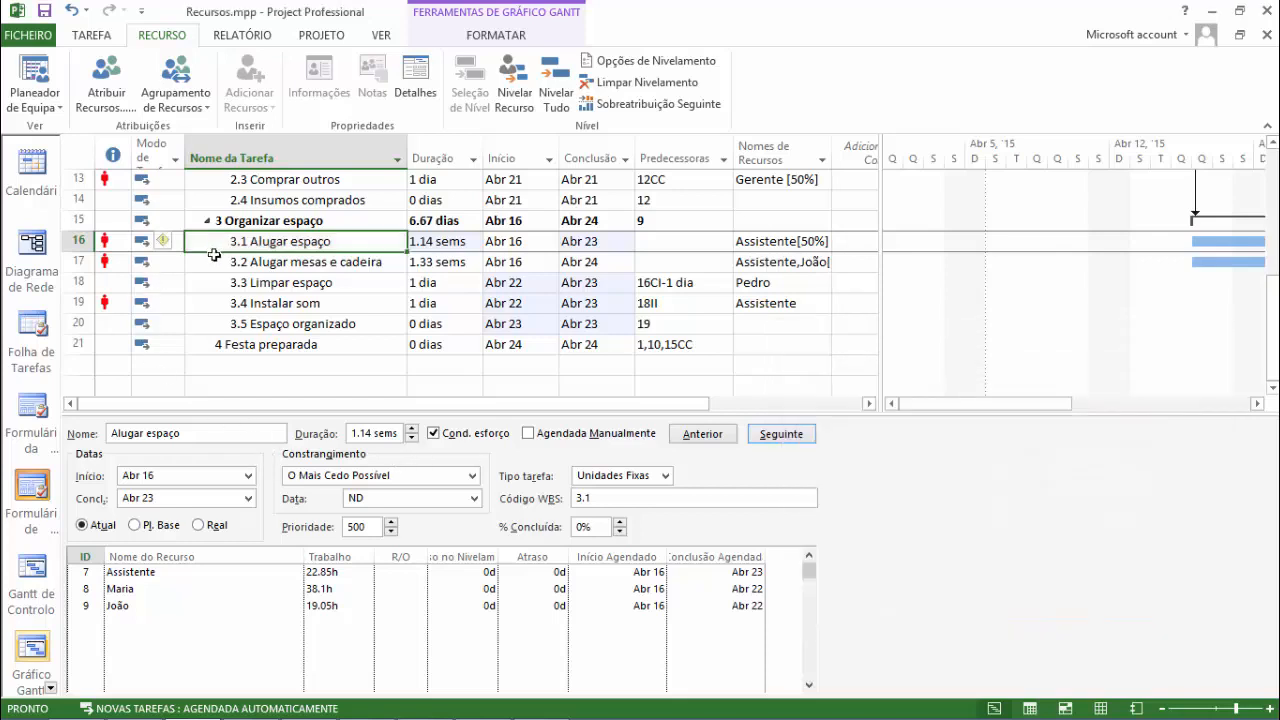
Step: Return to the resource usage view and show Assistente's assignments with their daily hours
{"action": "key", "text": "Down"}
{"action": "left_click", "coordinate": [381, 35]}
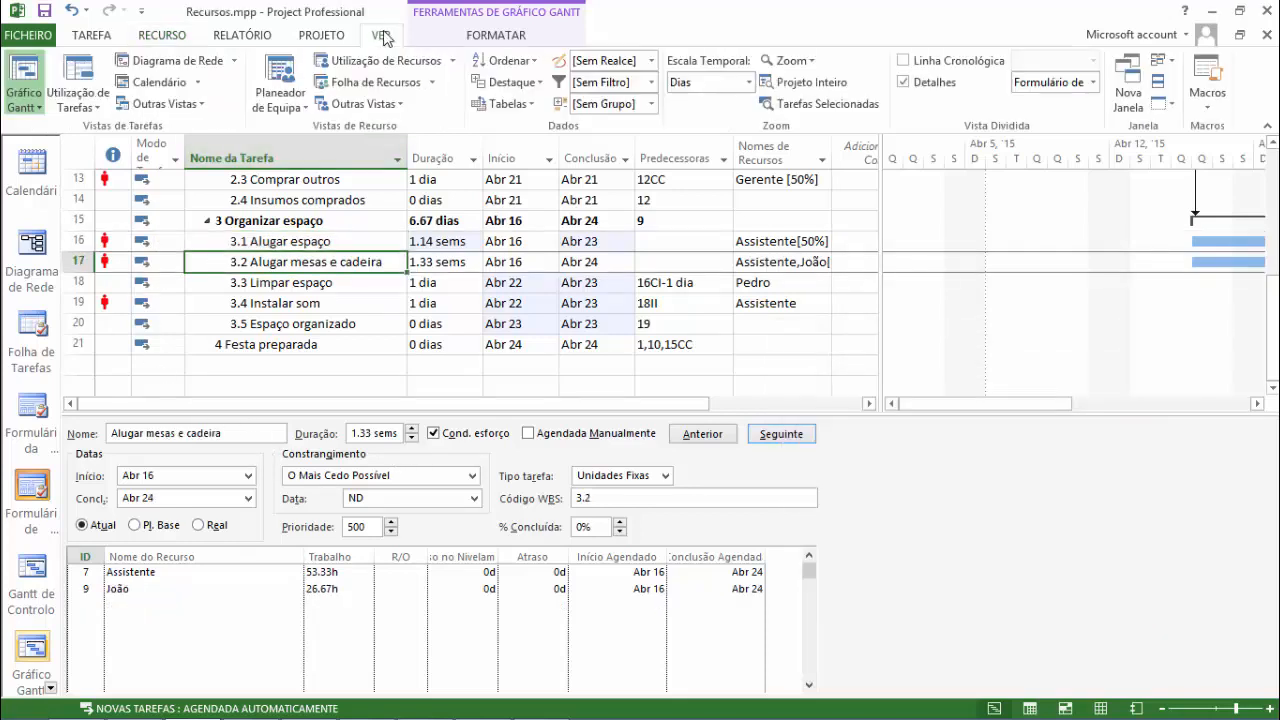
{"action": "left_click", "coordinate": [410, 62]}
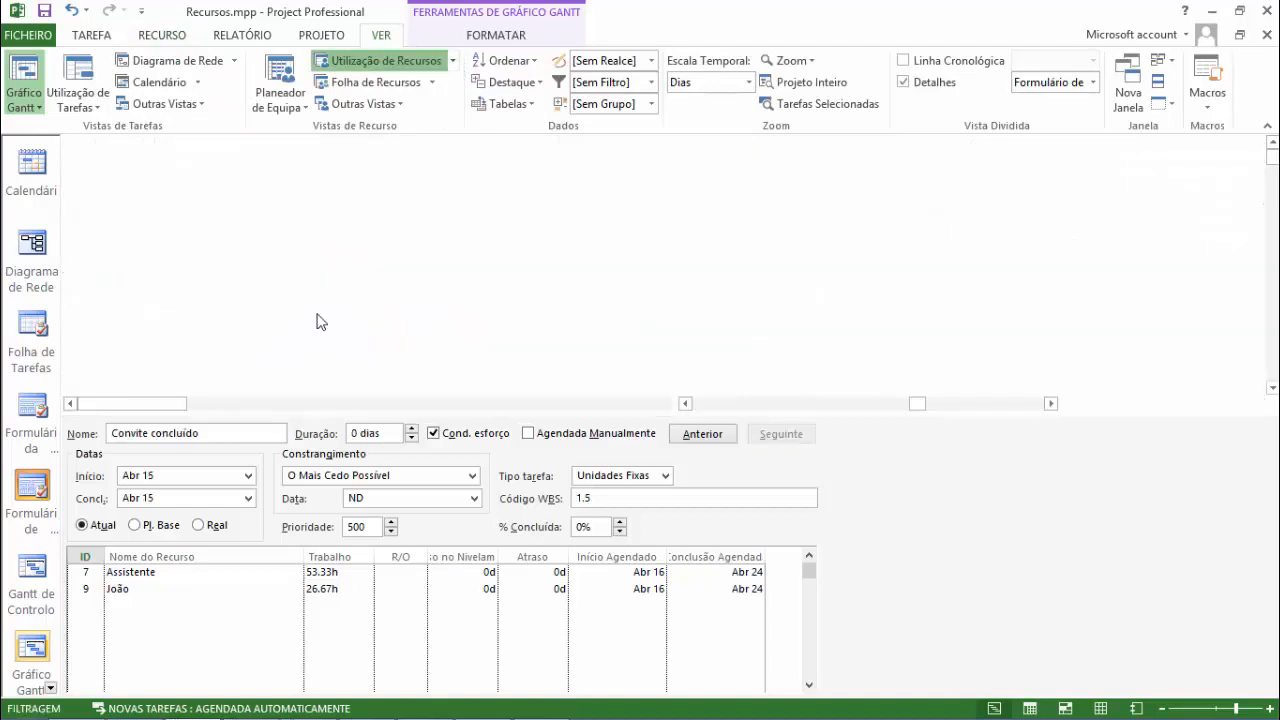
{"action": "scroll", "coordinate": [250, 296], "scroll_direction": "down", "scroll_amount": 5}
{"action": "scroll", "coordinate": [250, 296], "scroll_direction": "down", "scroll_amount": 2}
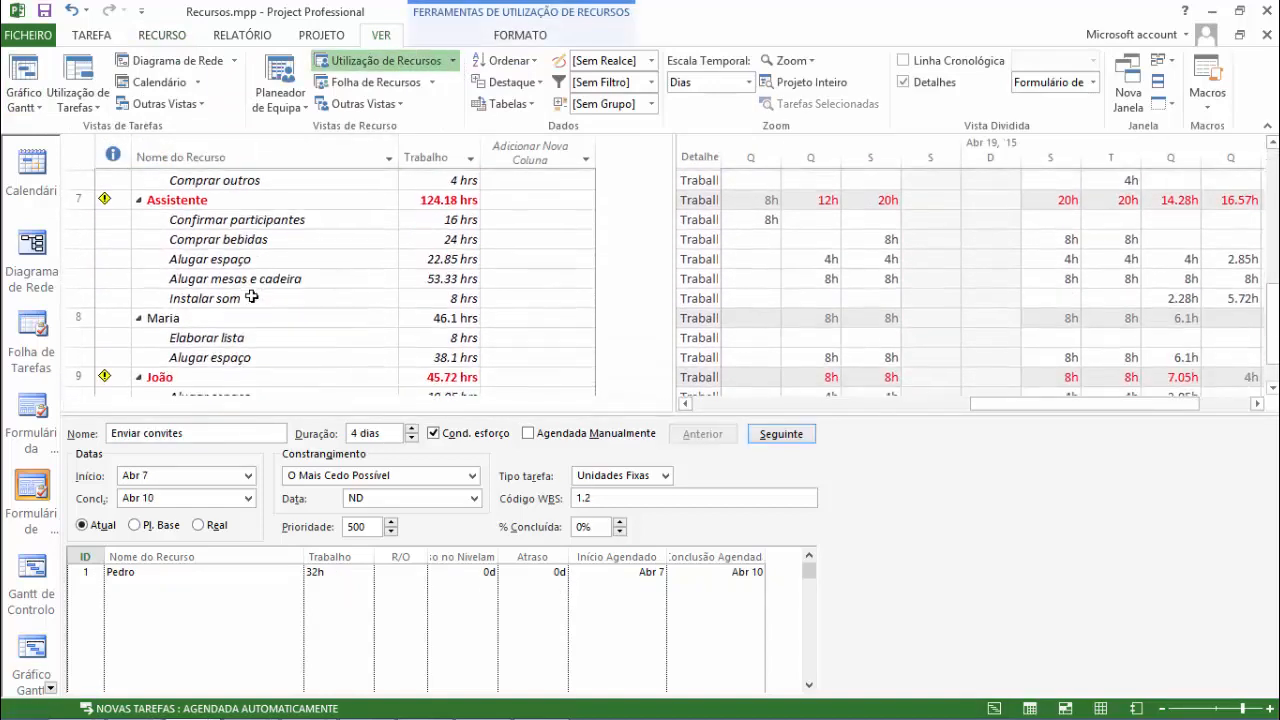
Step: Check Assistente's assignments to Confirmar participantes, Comprar bebidas and Alugar espaço in the resource usage view
{"action": "left_click", "coordinate": [252, 222]}
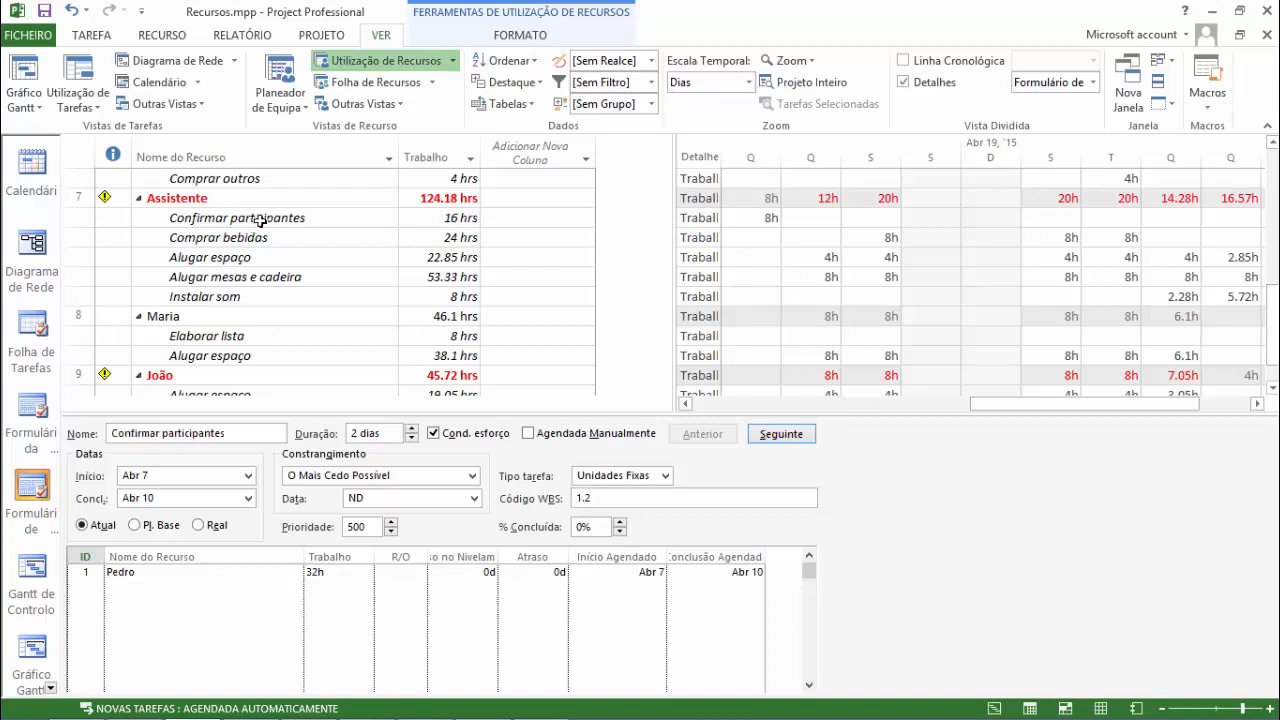
{"action": "left_click", "coordinate": [268, 239]}
{"action": "left_click", "coordinate": [275, 257]}
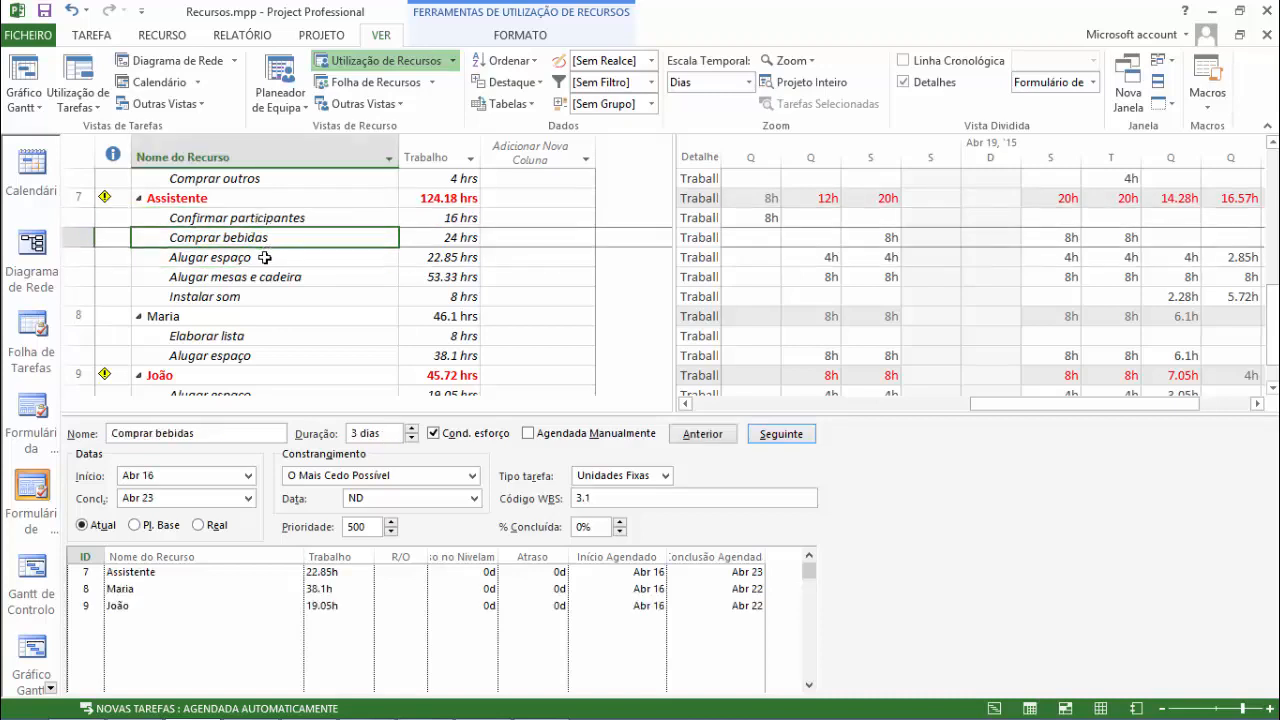
Step: Check Assistente's daily hours on Alugar espaço and Alugar mesas e cadeira in the resource usage view
{"action": "left_click", "coordinate": [803, 257]}
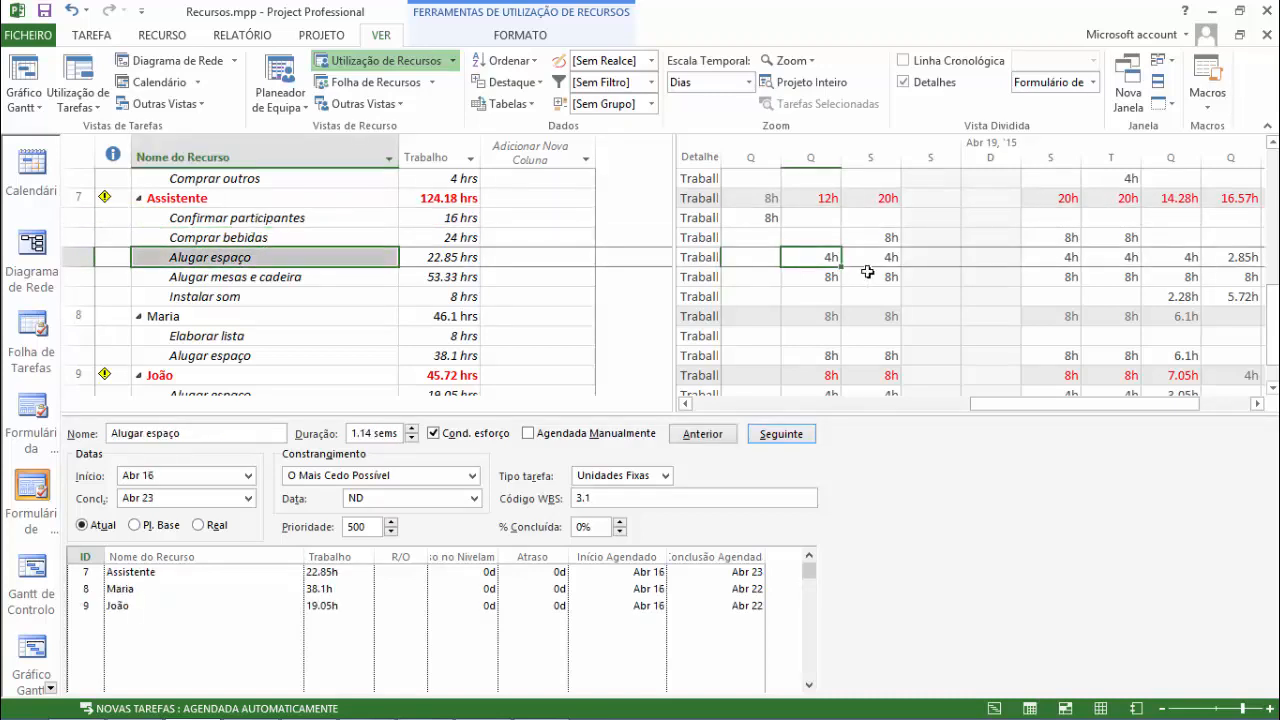
{"action": "left_click", "coordinate": [868, 257]}
{"action": "scroll", "coordinate": [822, 332], "scroll_direction": "up", "scroll_amount": 1}
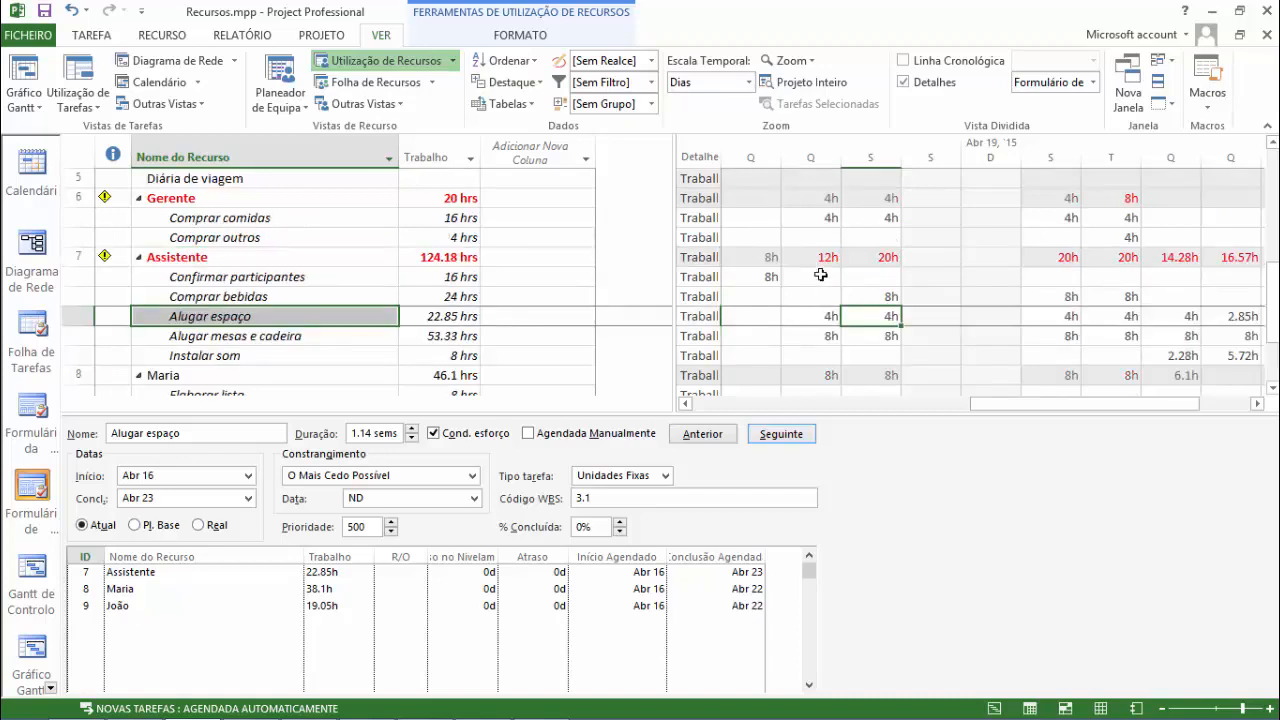
{"action": "left_click", "coordinate": [828, 314]}
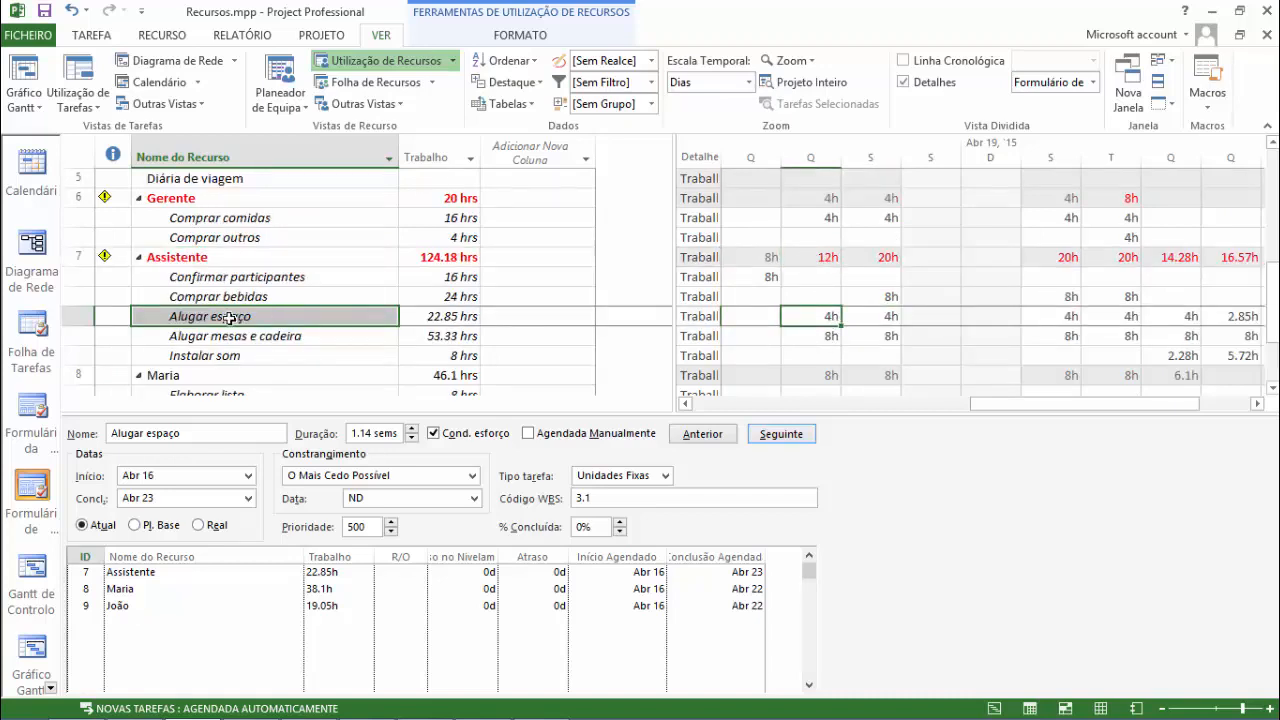
{"action": "left_click", "coordinate": [258, 337]}
{"action": "left_click", "coordinate": [254, 317]}
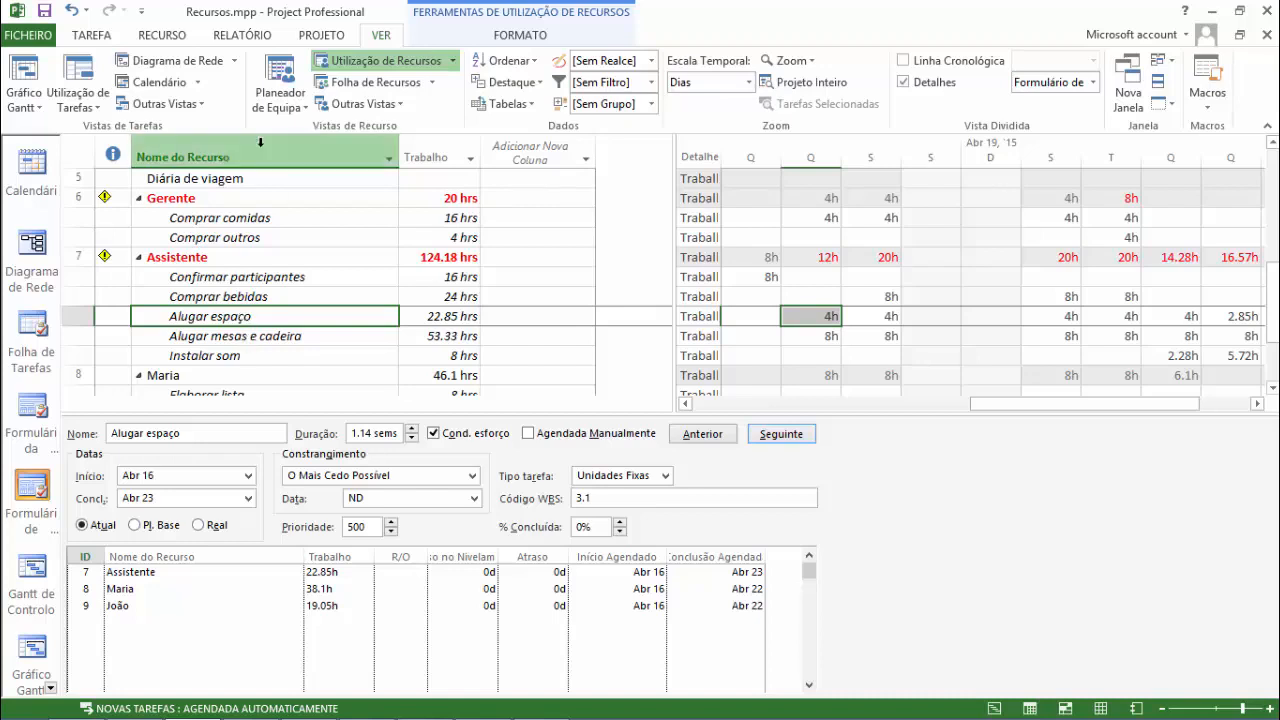
Step: In the Gantt chart, set Assistente's assignment units on 3.2 Alugar mesas e cadeira to 50% and close Assign Resources
{"action": "left_click", "coordinate": [25, 76]}
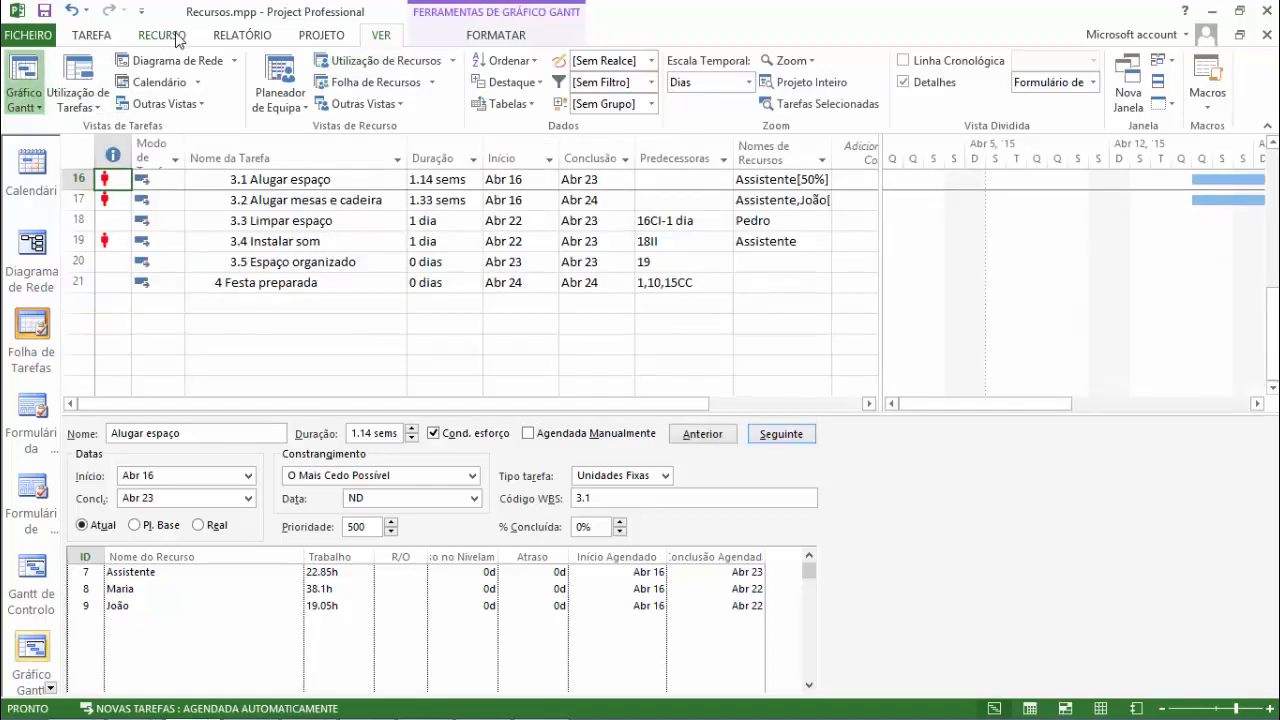
{"action": "left_click", "coordinate": [175, 37]}
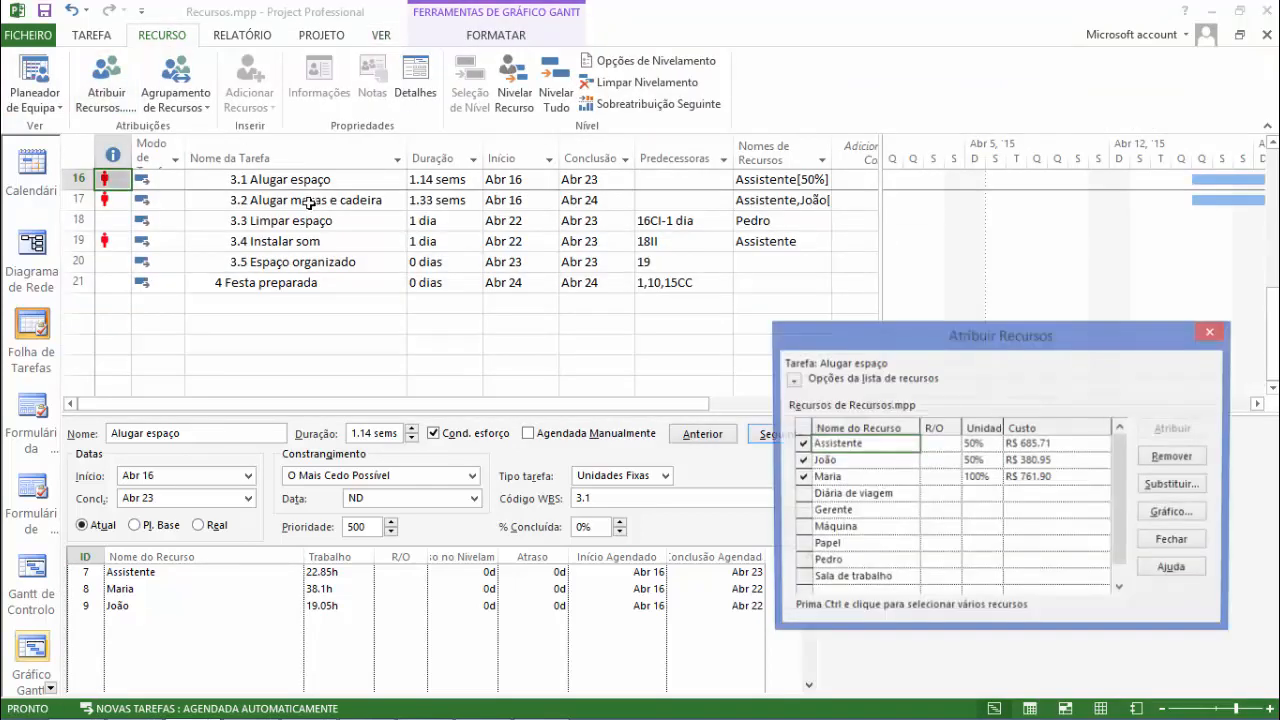
{"action": "left_click", "coordinate": [338, 201]}
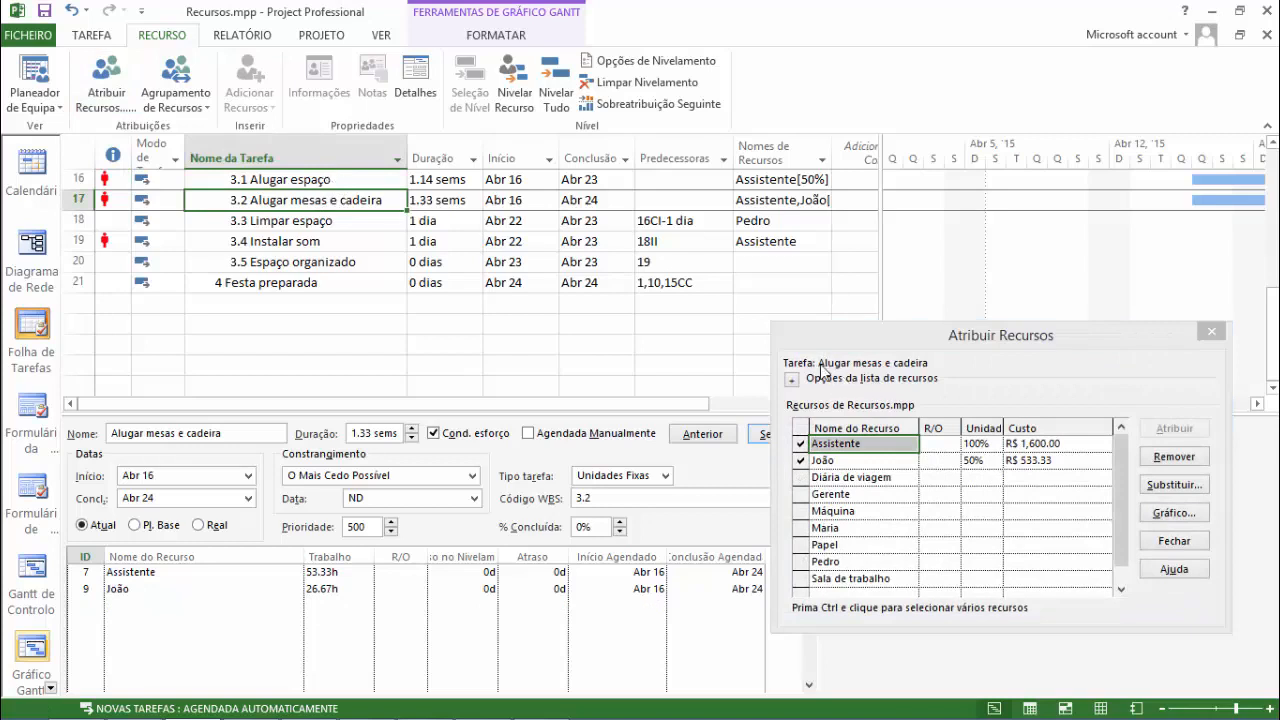
{"action": "left_click", "coordinate": [981, 443]}
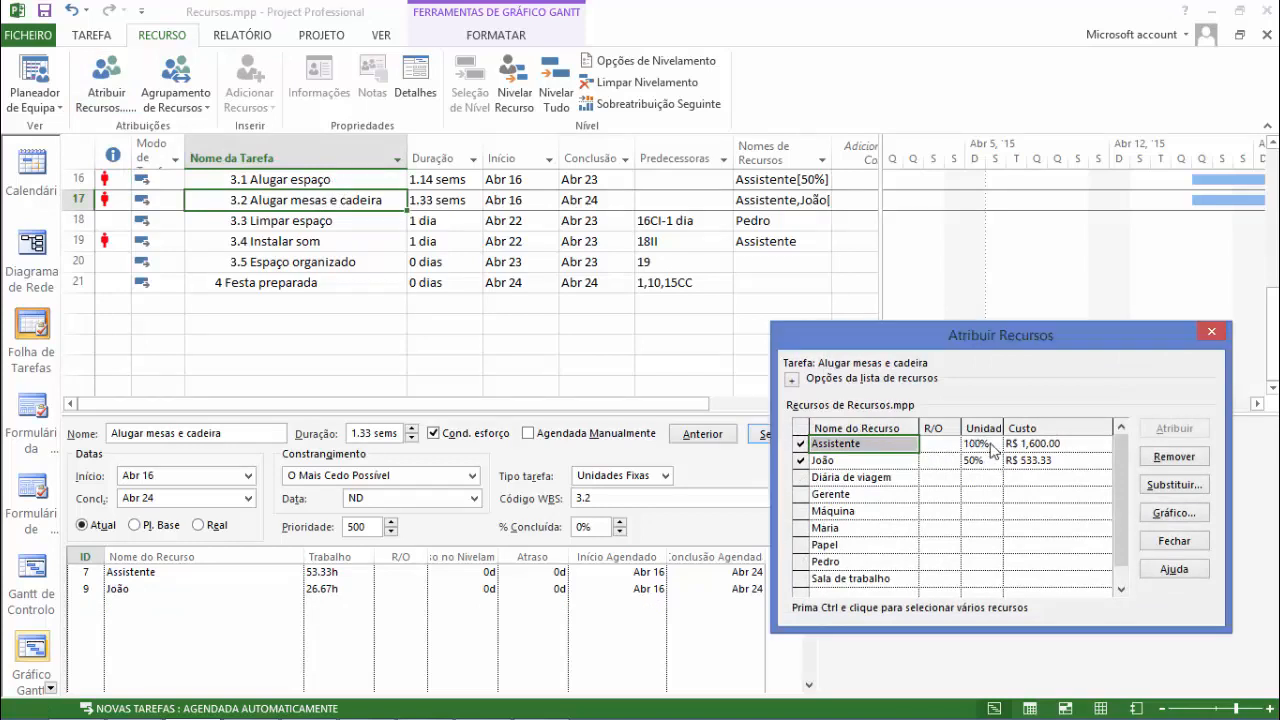
{"action": "left_click", "coordinate": [994, 448]}
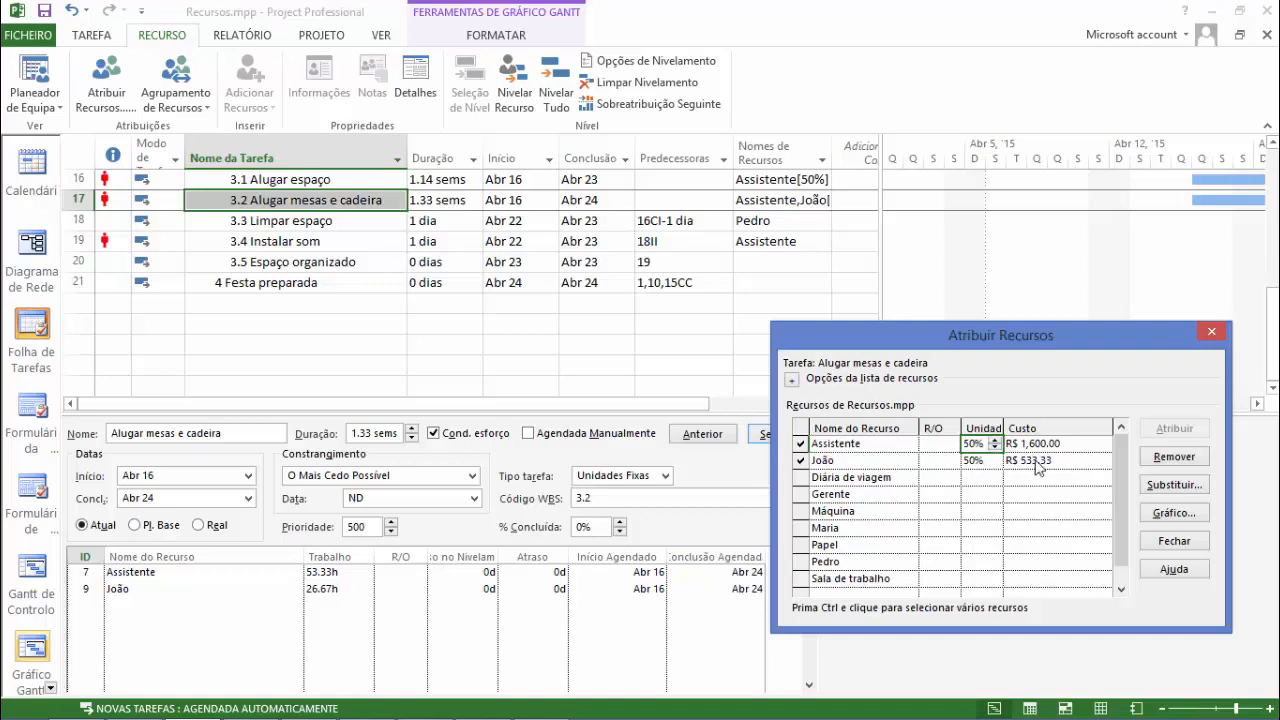
{"action": "key", "text": "Return"}
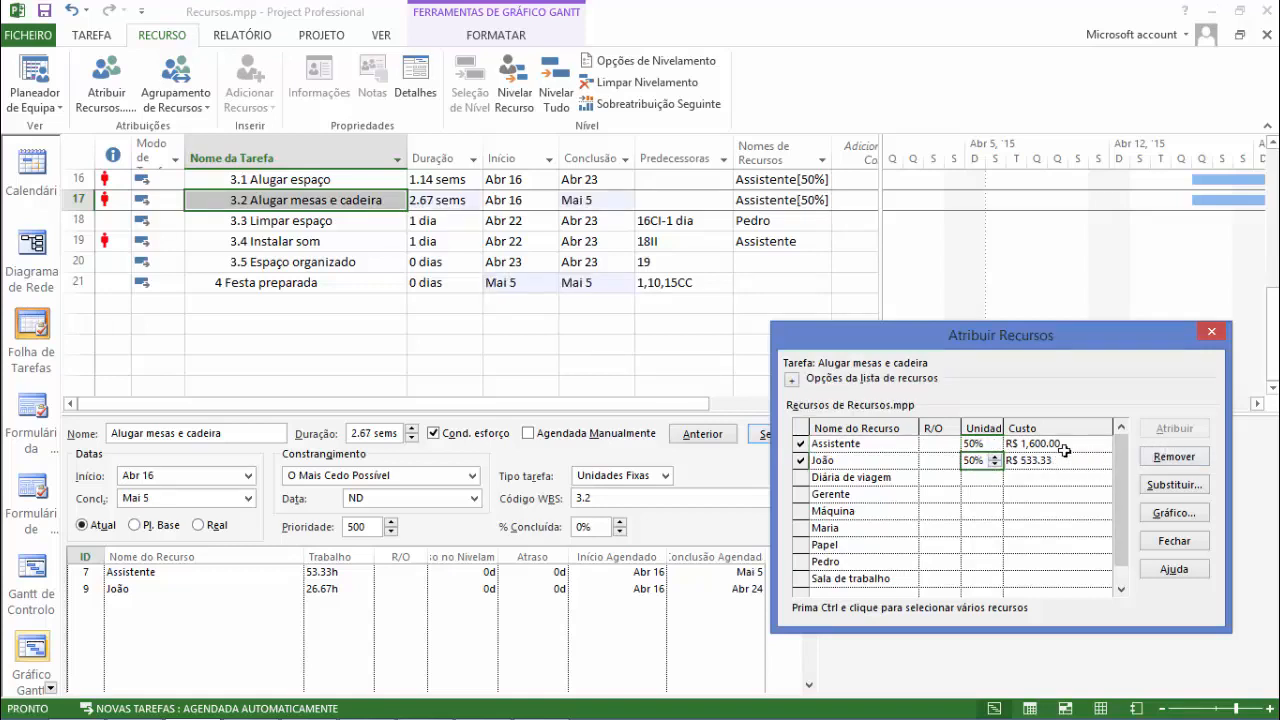
{"action": "left_click", "coordinate": [990, 444]}
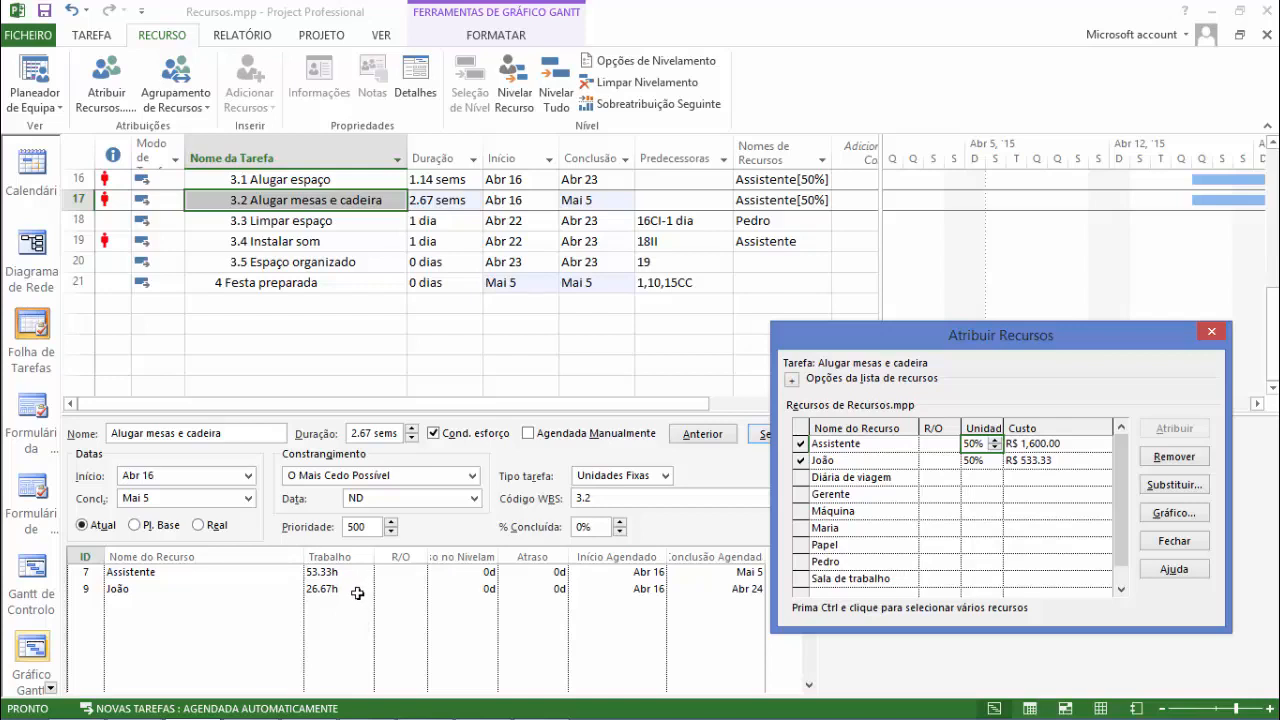
{"action": "left_click", "coordinate": [1032, 445]}
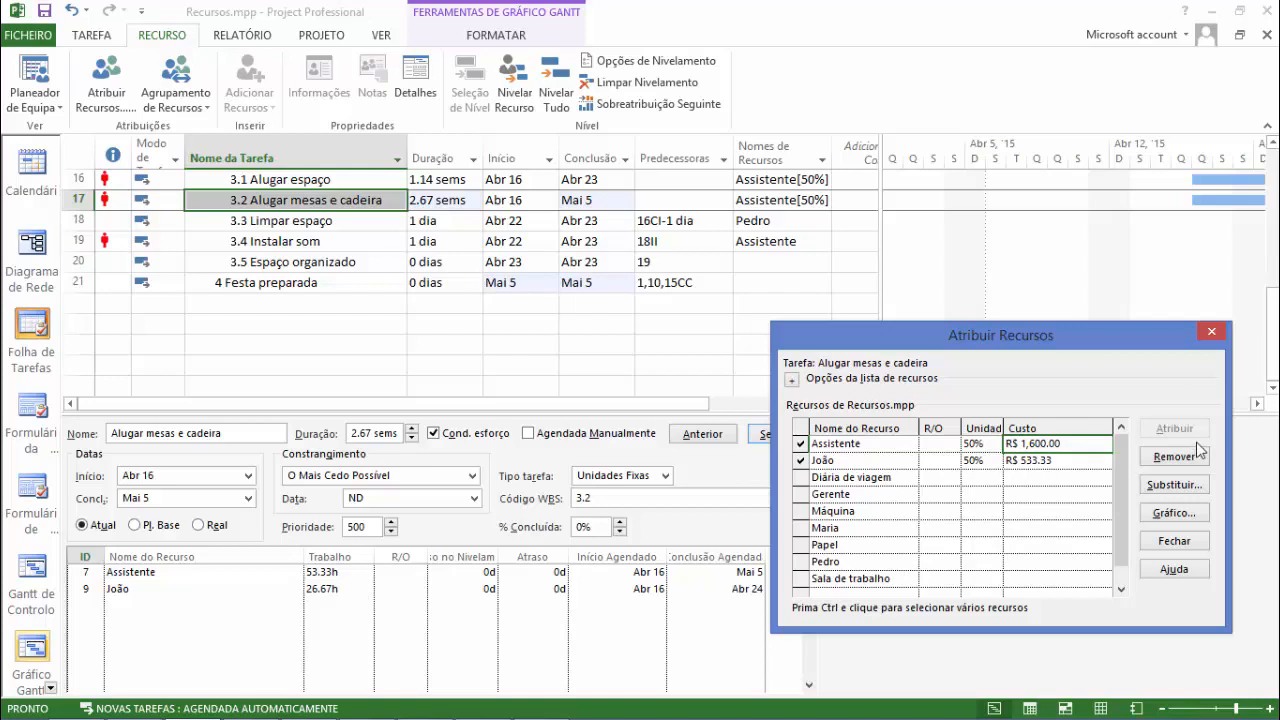
{"action": "left_click", "coordinate": [1175, 541]}
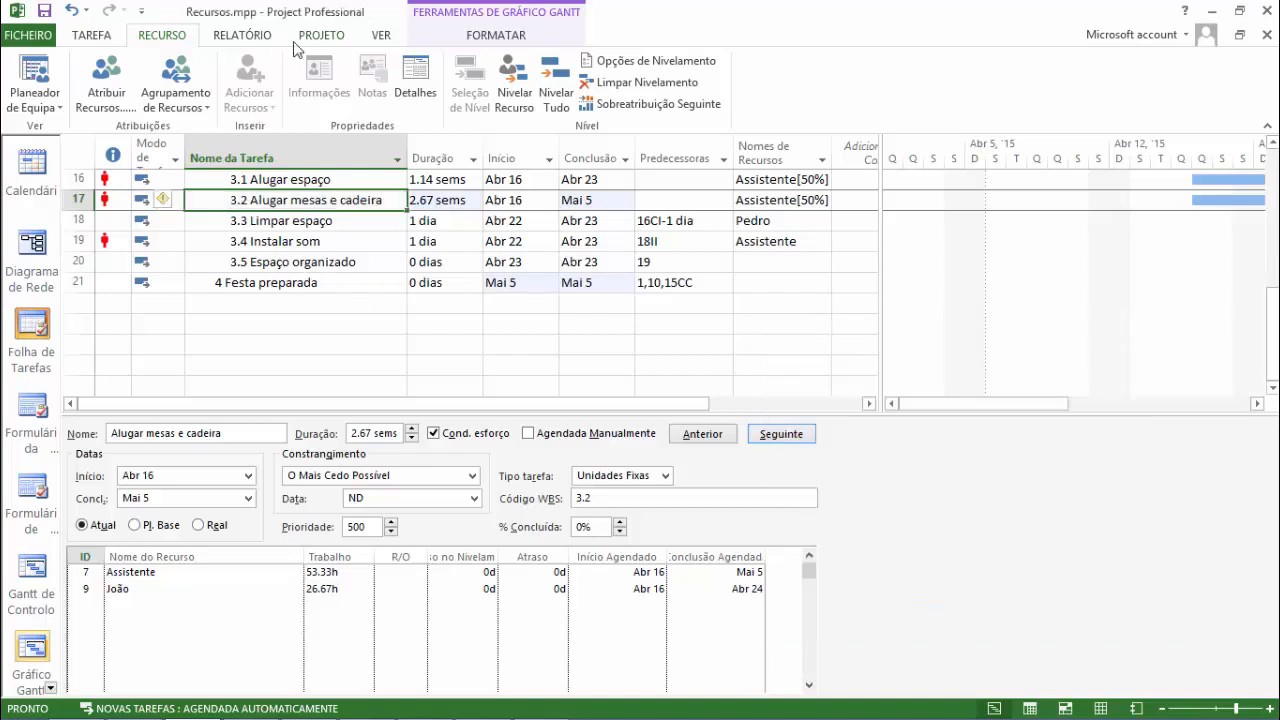
Step: Return to the resource usage view and bring up Assistente's assignments with the Alugar espaço hours
{"action": "left_click", "coordinate": [385, 37]}
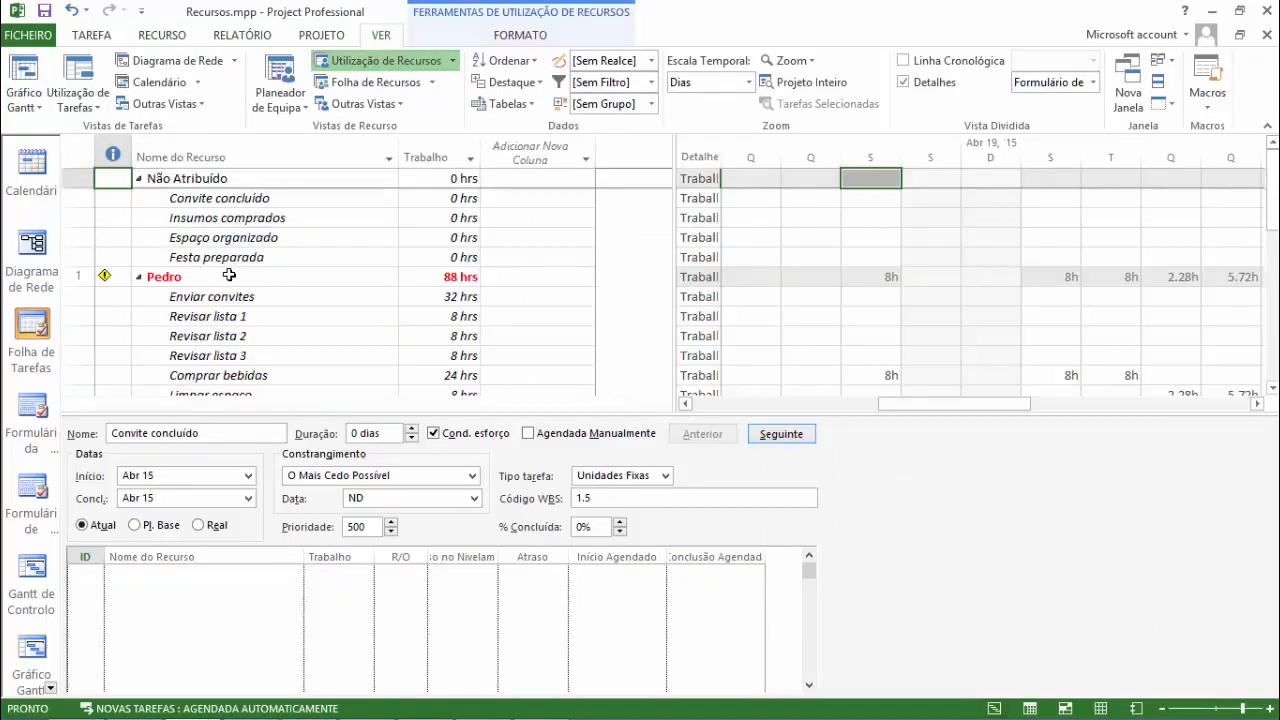
{"action": "scroll", "coordinate": [229, 275], "scroll_direction": "down", "scroll_amount": 5}
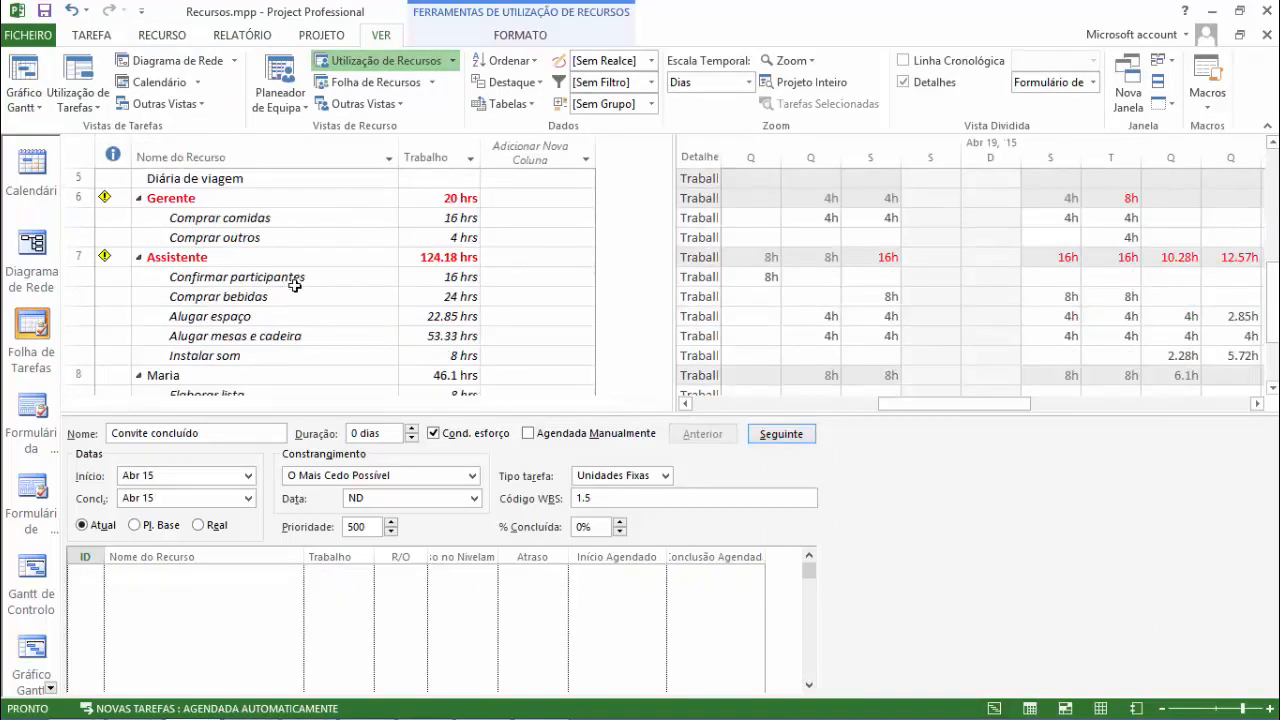
{"action": "left_click", "coordinate": [824, 321]}
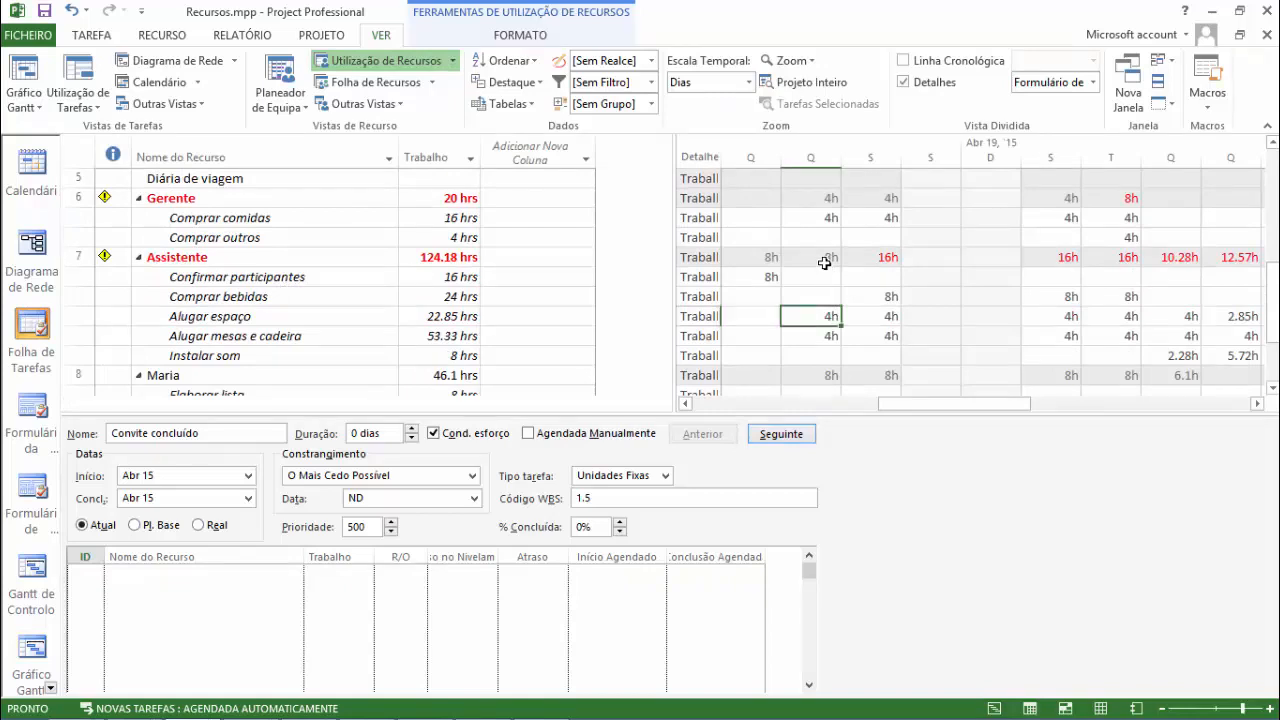
Step: Compare Assistente's daily total with the hours on Comprar bebidas, Alugar espaço and Alugar mesas e cadeira
{"action": "left_click", "coordinate": [824, 260]}
{"action": "left_click", "coordinate": [831, 313]}
{"action": "left_click", "coordinate": [883, 318]}
{"action": "left_click", "coordinate": [888, 334]}
{"action": "left_click", "coordinate": [883, 313]}
{"action": "left_click", "coordinate": [866, 297]}
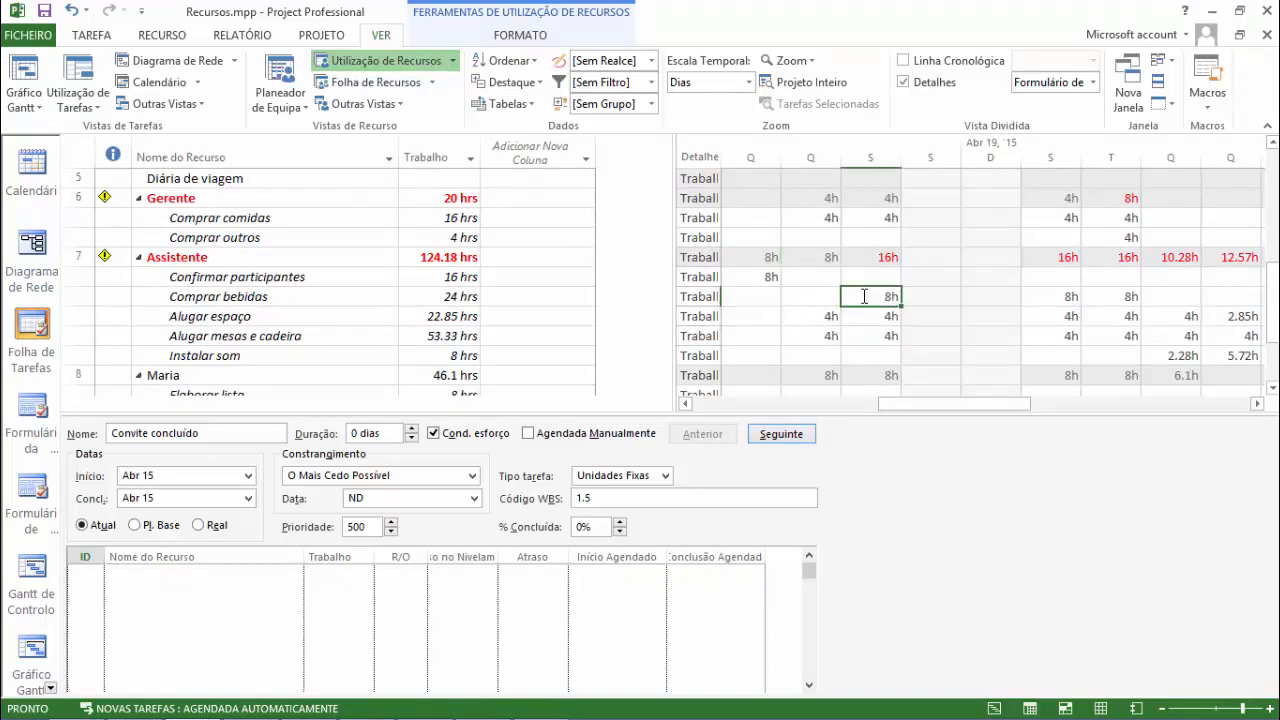
Step: Add the resource with ID 8 to the Comprar bebidas task in the task form and apply the change
{"action": "left_click", "coordinate": [892, 295]}
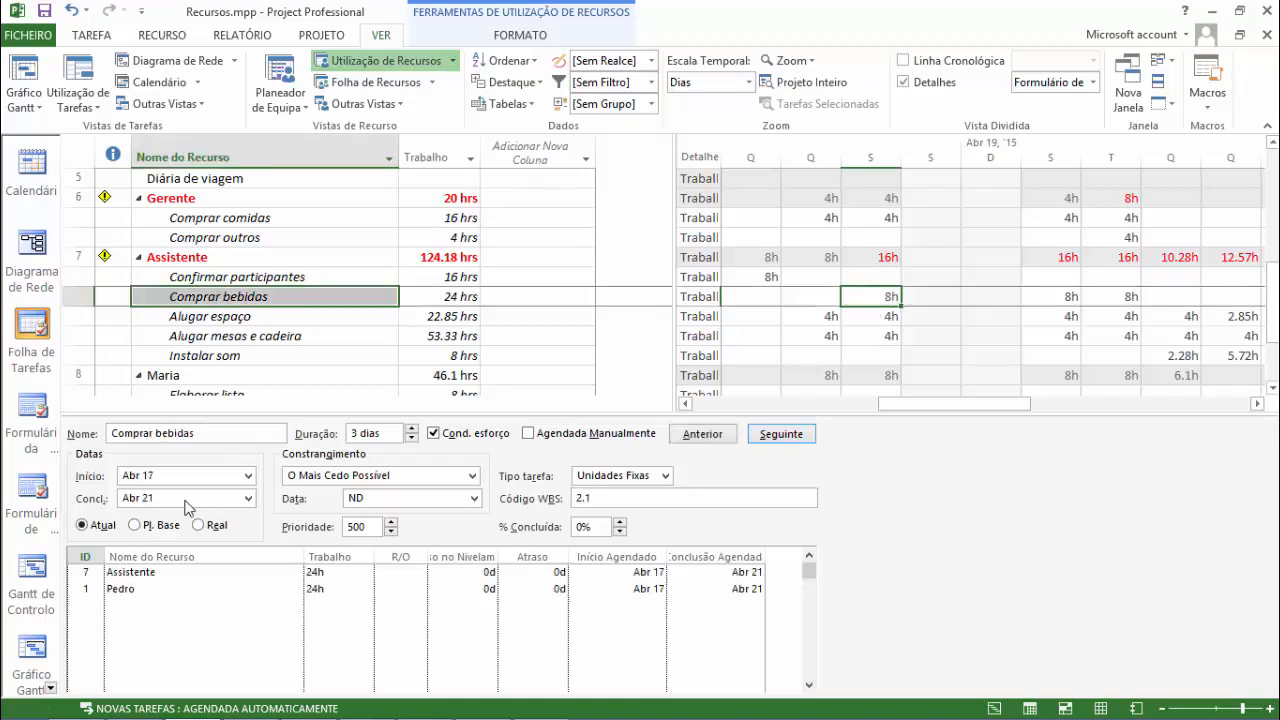
{"action": "scroll", "coordinate": [290, 348], "scroll_direction": "down", "scroll_amount": 1}
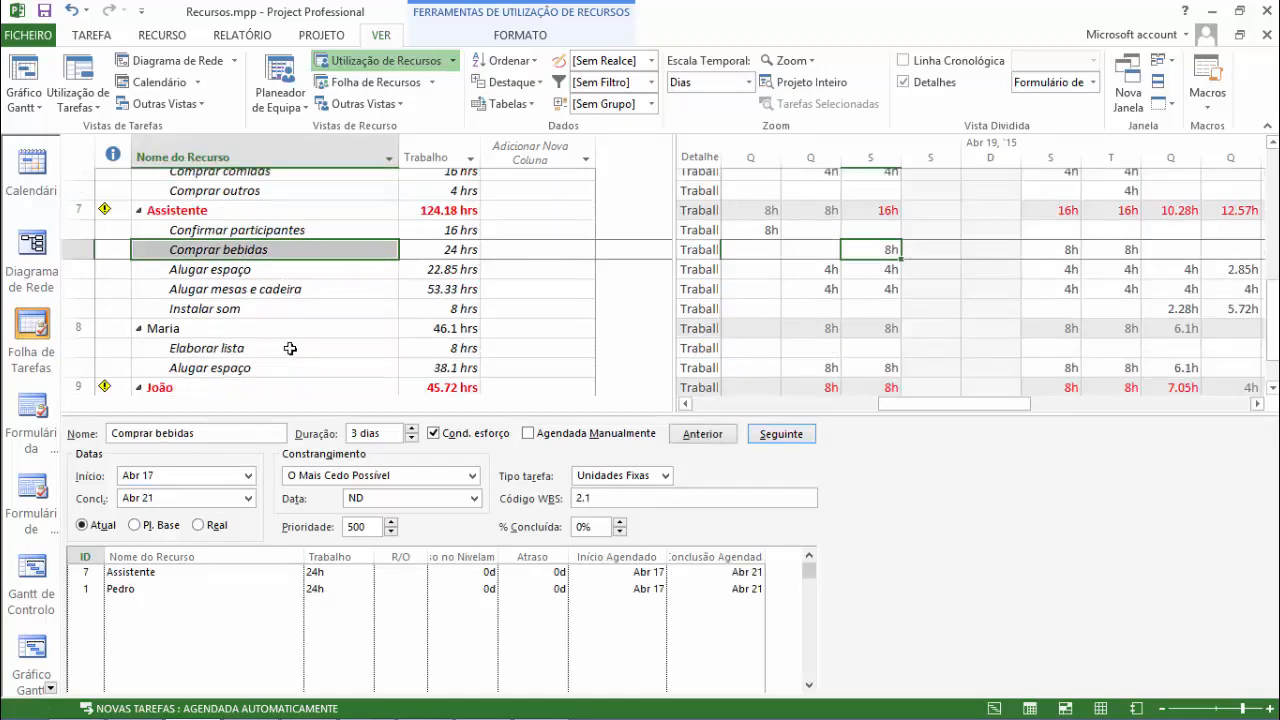
{"action": "left_click", "coordinate": [268, 572]}
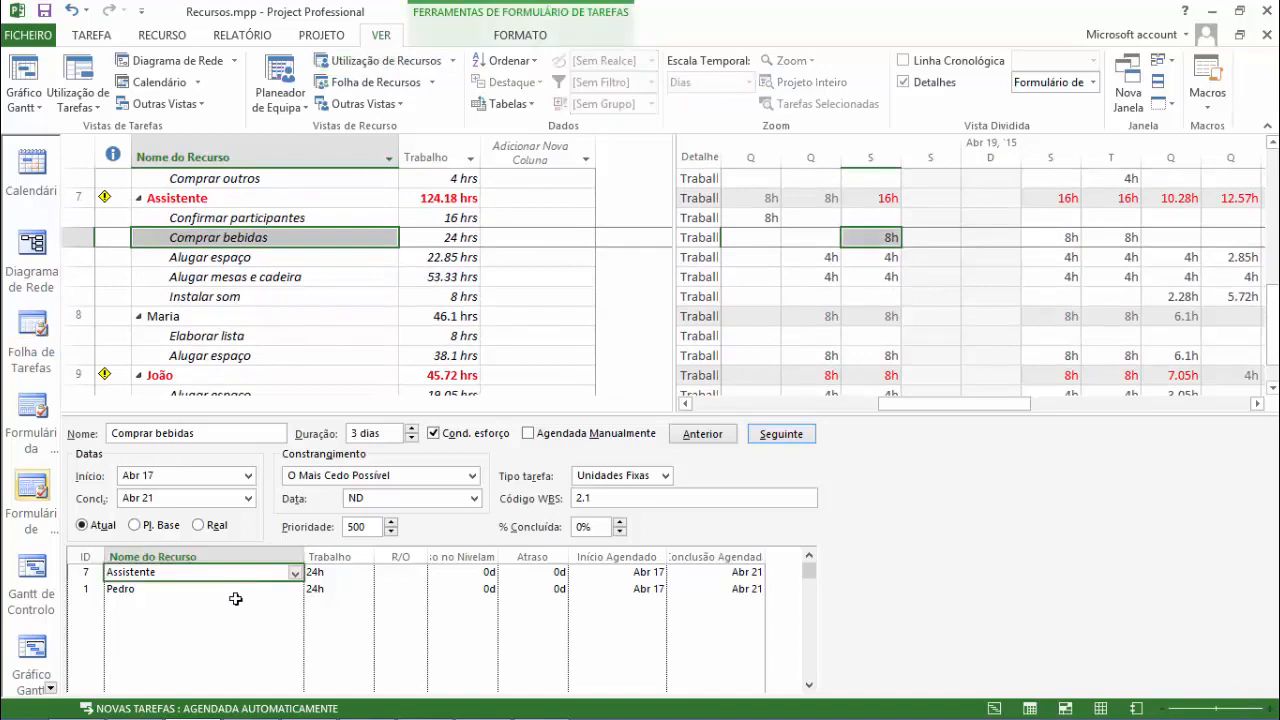
{"action": "left_click", "coordinate": [260, 259]}
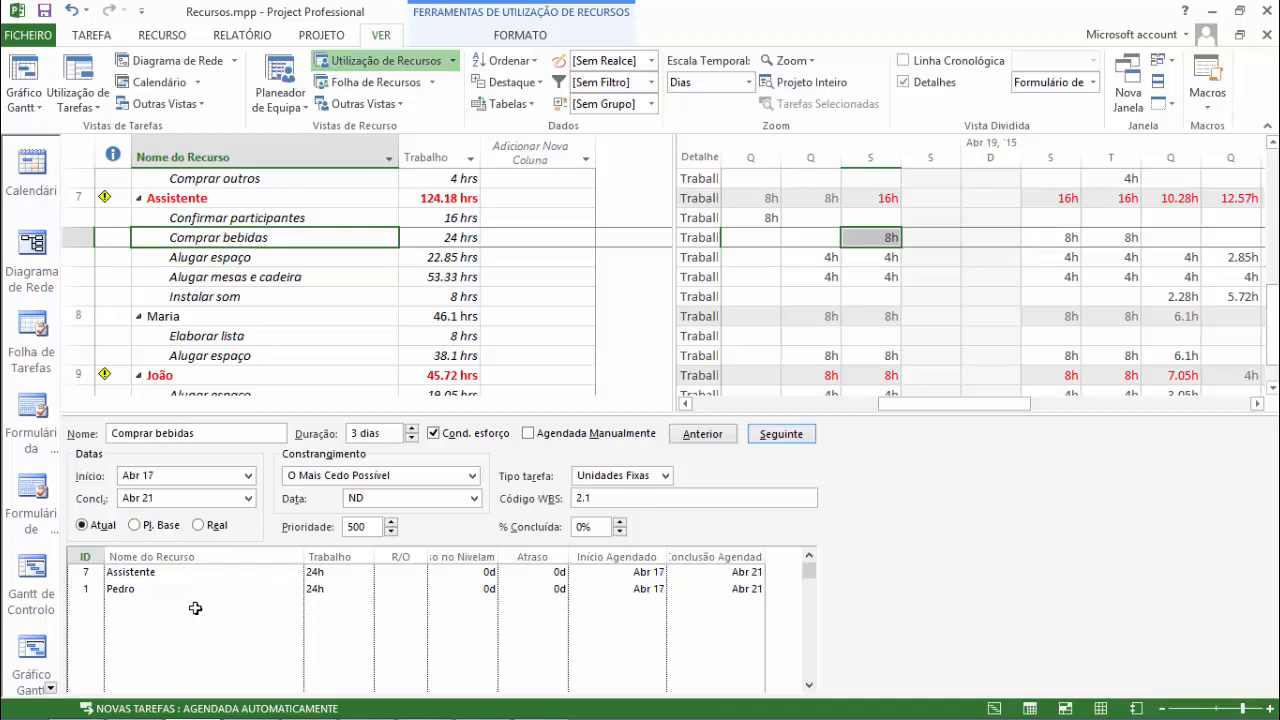
{"action": "left_click", "coordinate": [191, 606]}
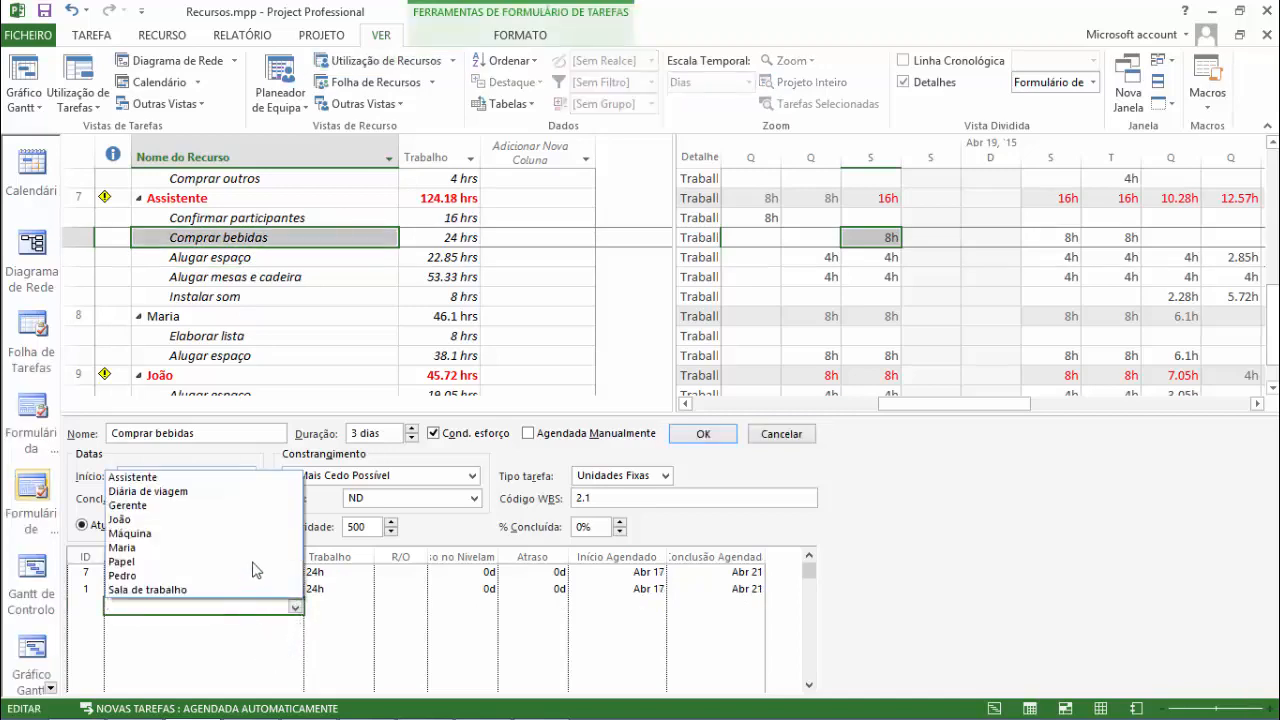
{"action": "left_click", "coordinate": [254, 548]}
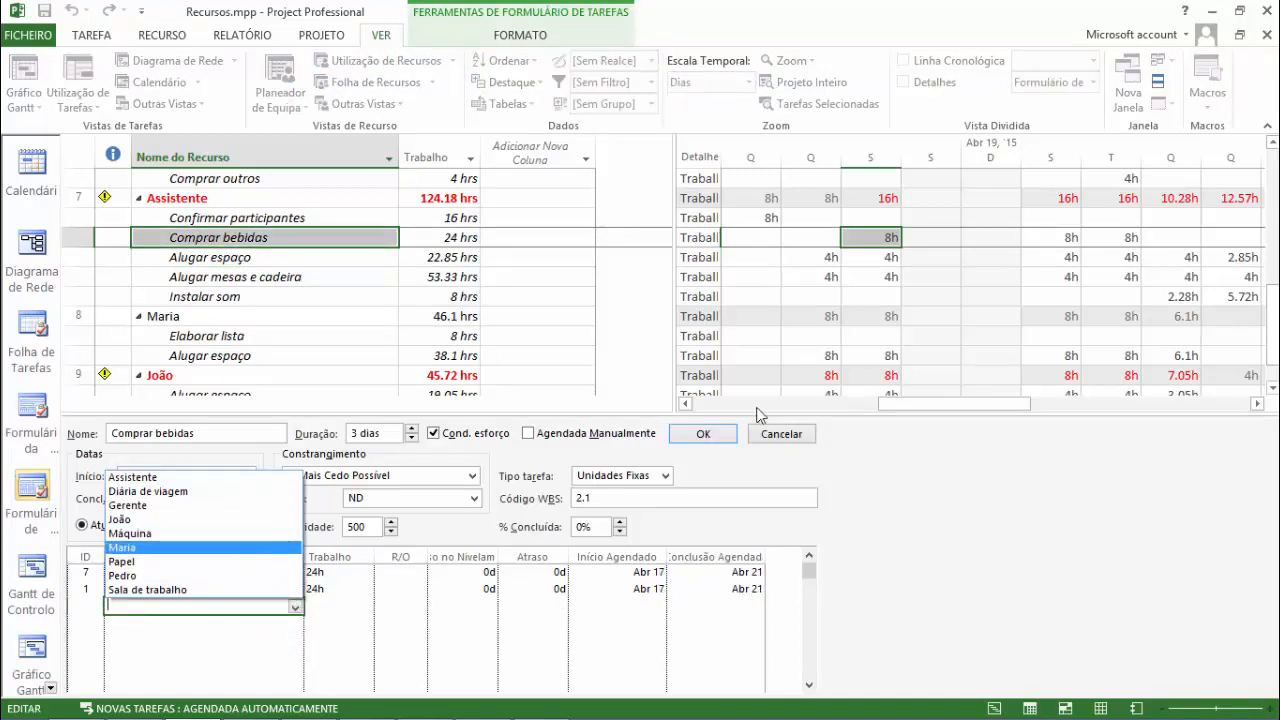
{"action": "left_click", "coordinate": [717, 438]}
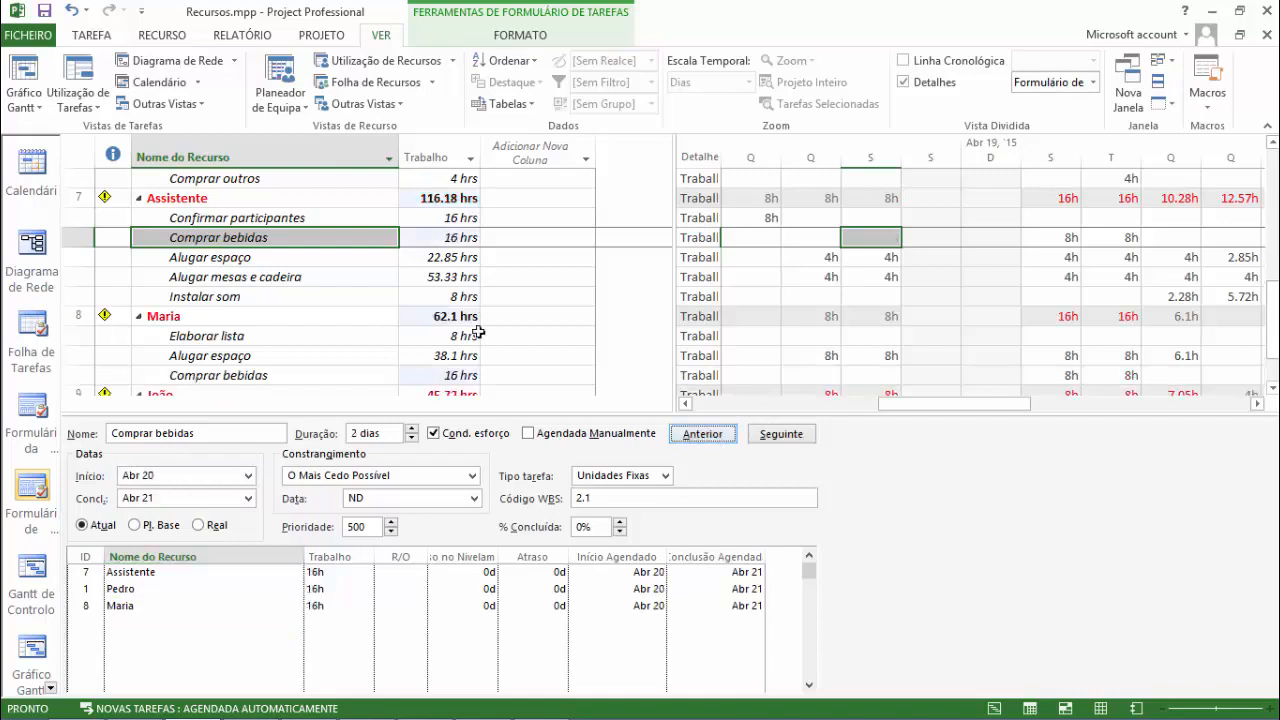
Step: Check the work and daily hours of Assistente and of the resources with IDs 8 and 9 for overallocation
{"action": "left_click", "coordinate": [440, 316]}
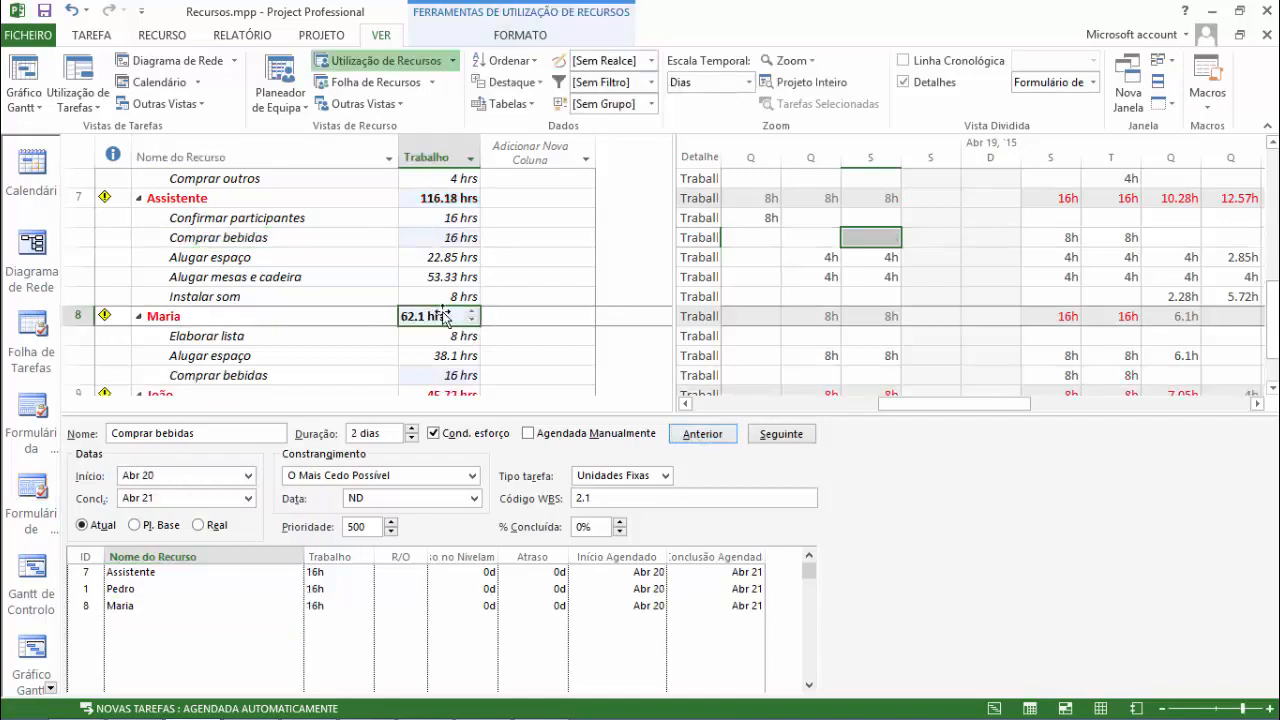
{"action": "left_click", "coordinate": [188, 201]}
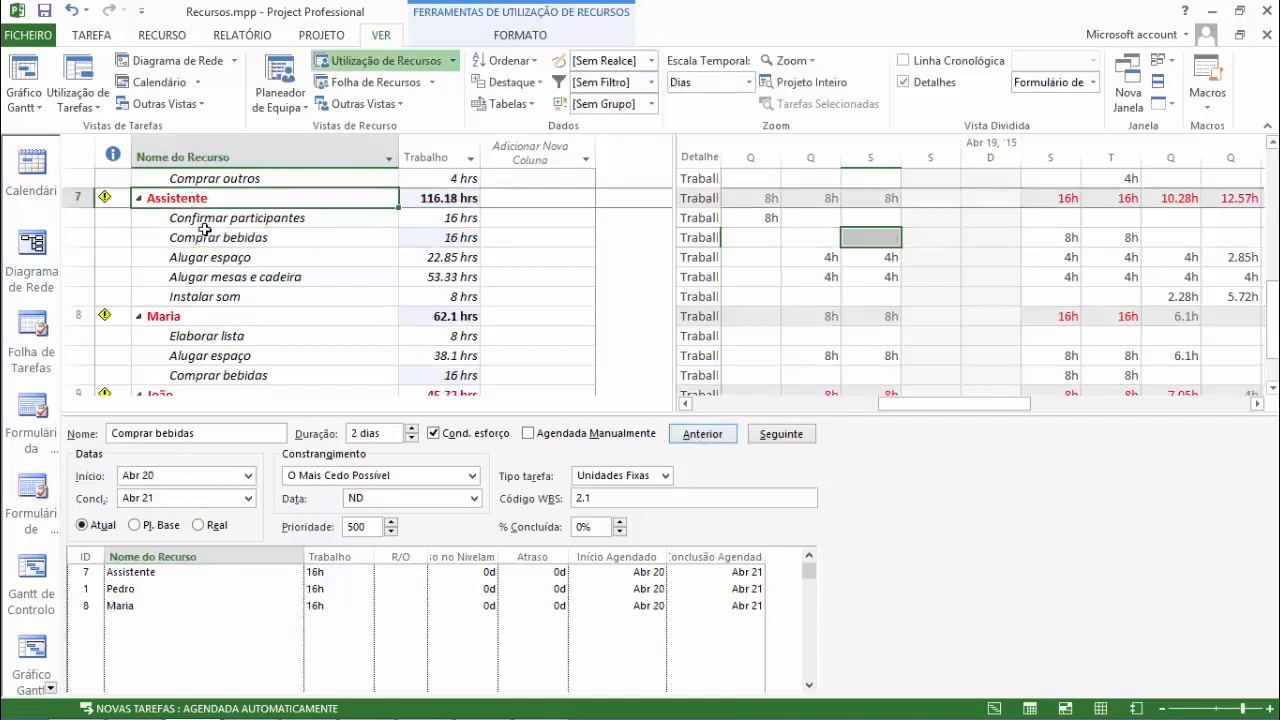
{"action": "left_click", "coordinate": [249, 314]}
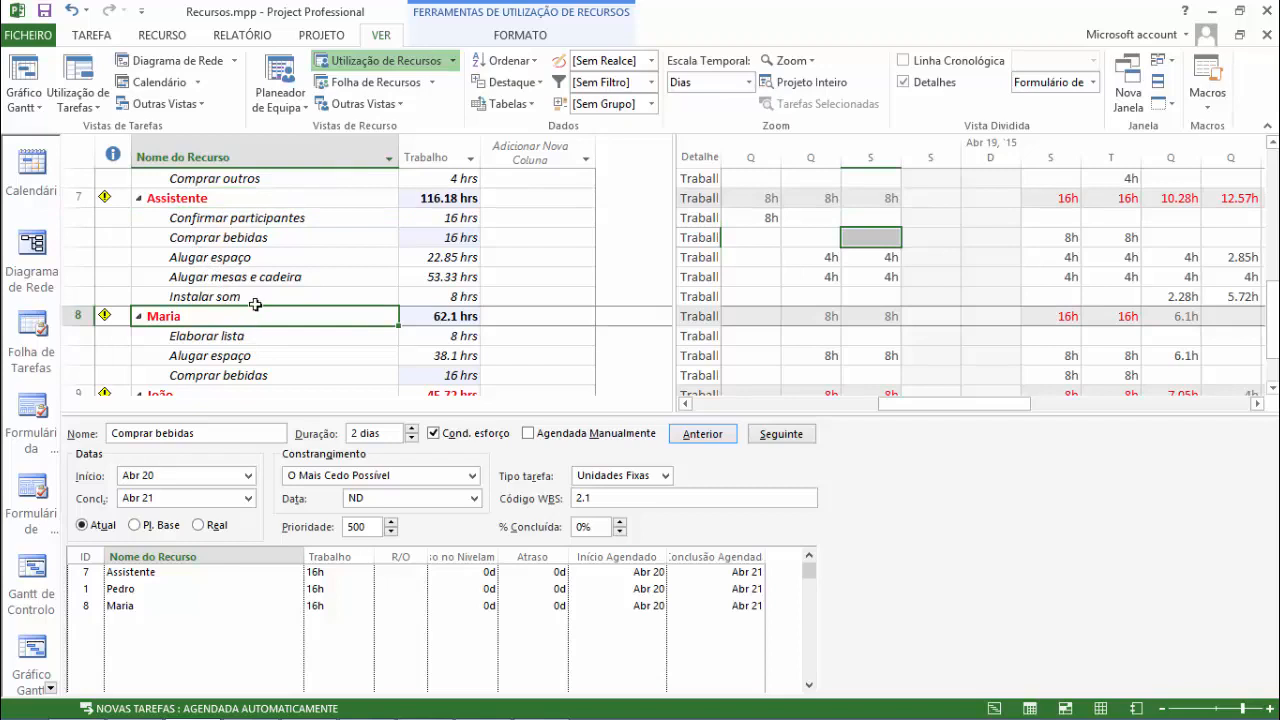
{"action": "scroll", "coordinate": [563, 334], "scroll_direction": "down", "scroll_amount": 2}
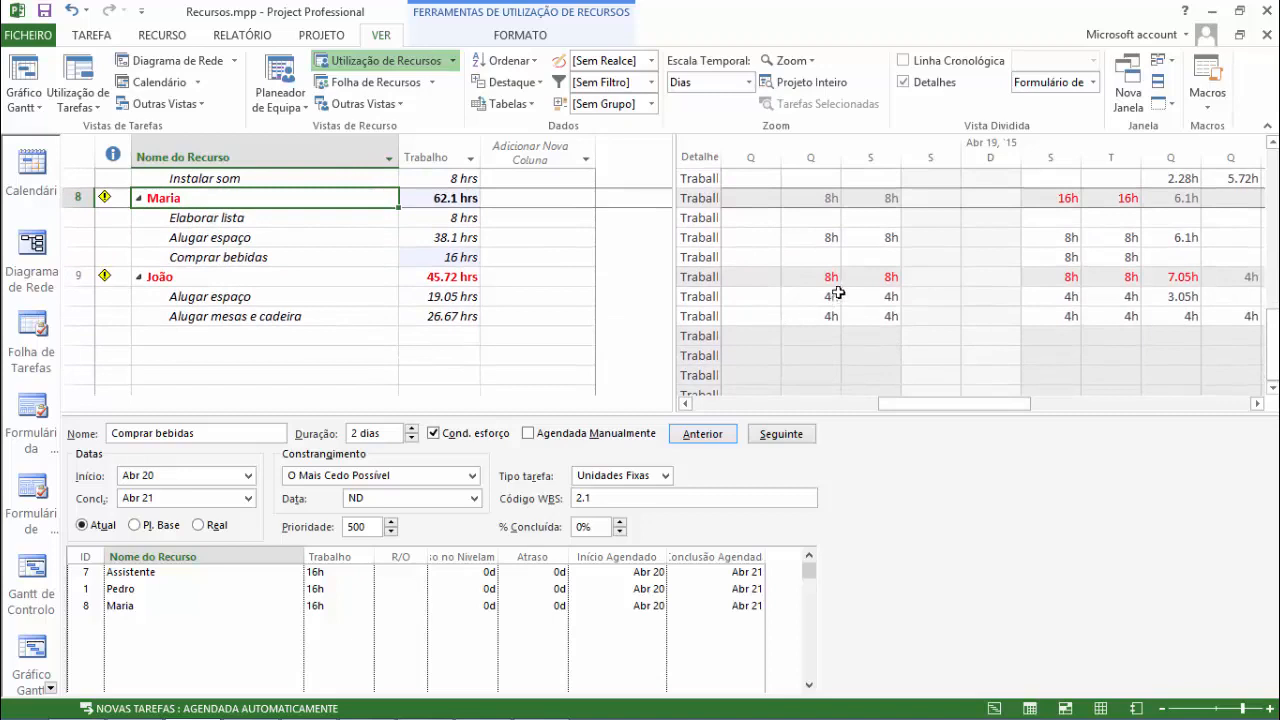
{"action": "left_click", "coordinate": [829, 297]}
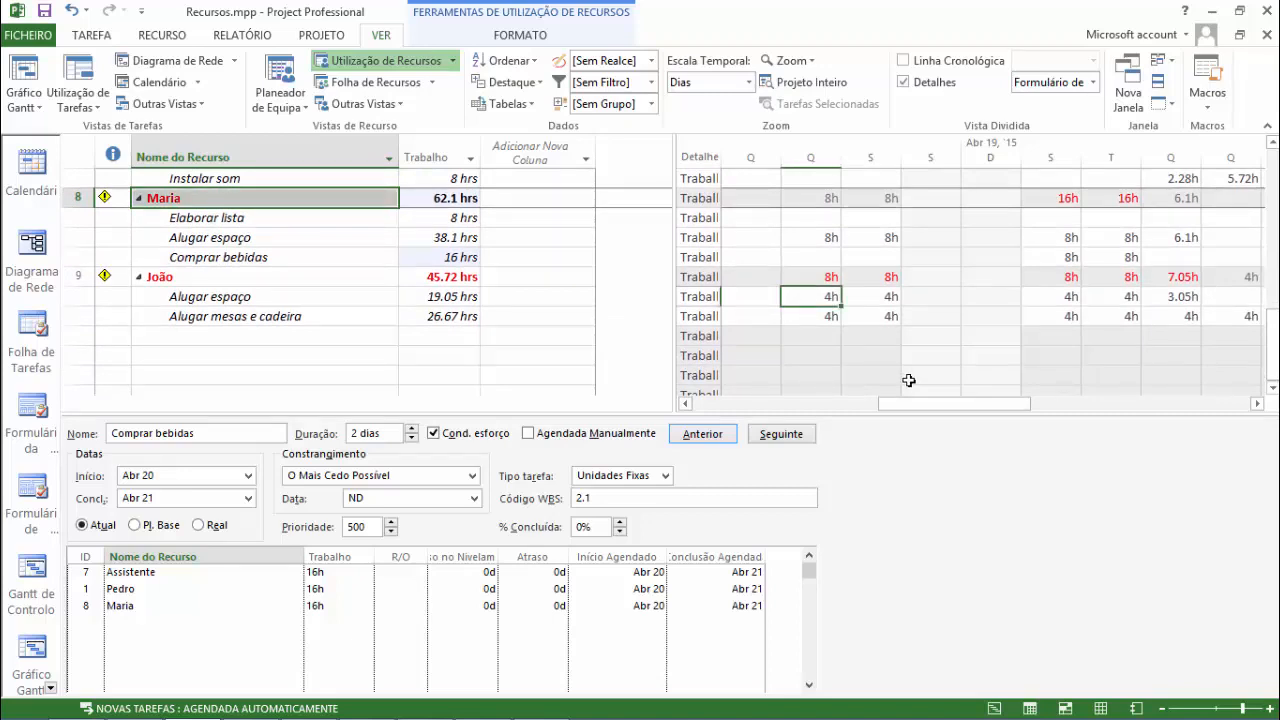
{"action": "left_click", "coordinate": [822, 277]}
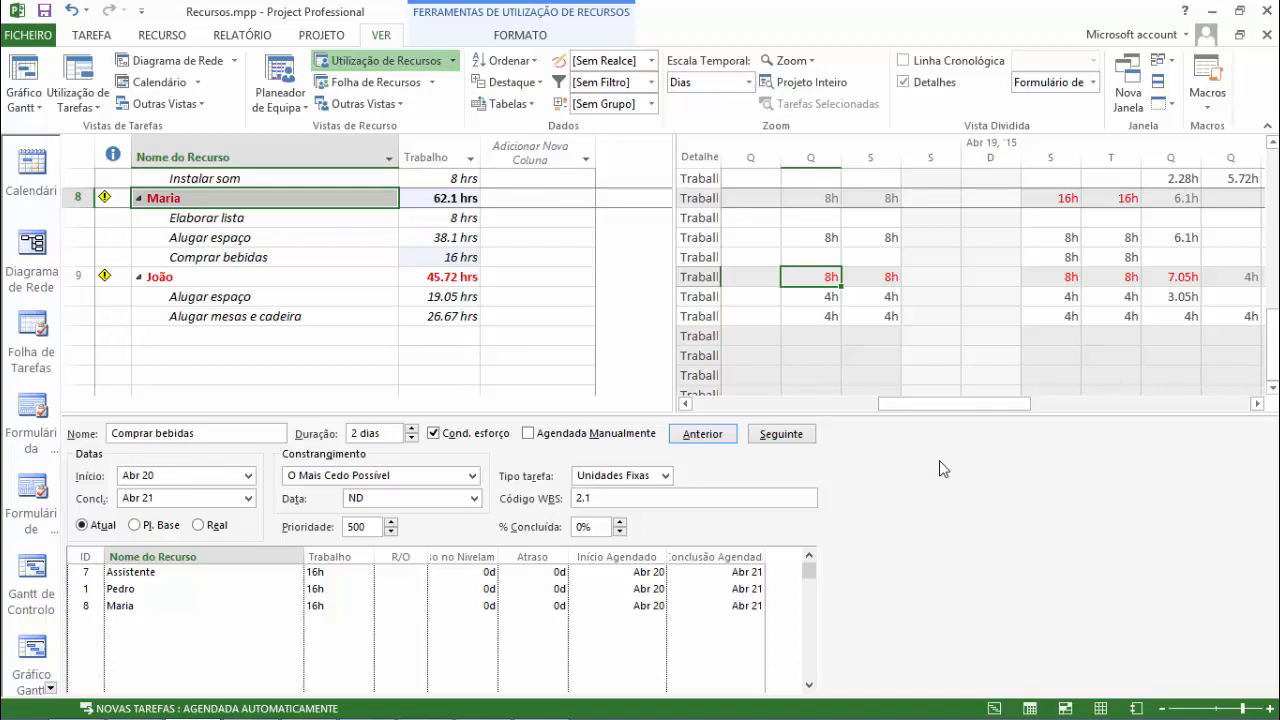
Step: Add the resource with ID 8 to Gerente's Comprar comidas task in the task form and apply the change
{"action": "scroll", "coordinate": [430, 277], "scroll_direction": "up", "scroll_amount": 3}
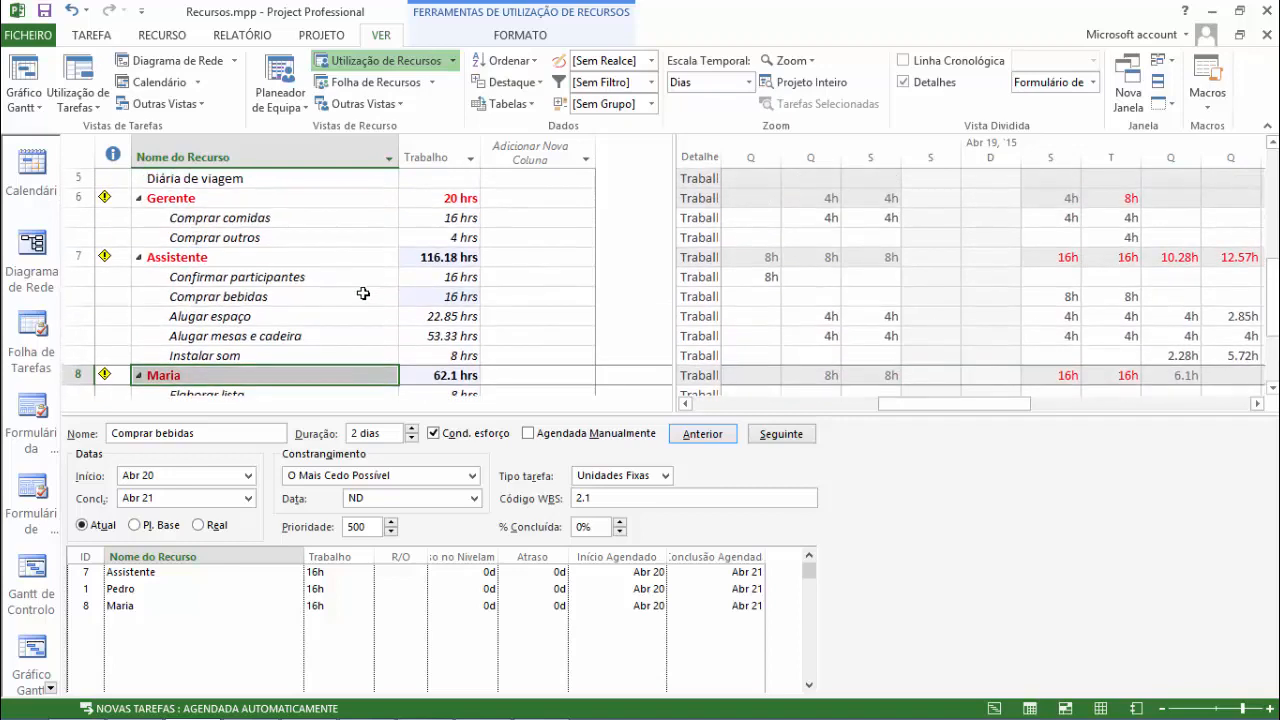
{"action": "scroll", "coordinate": [362, 292], "scroll_direction": "up", "scroll_amount": 1}
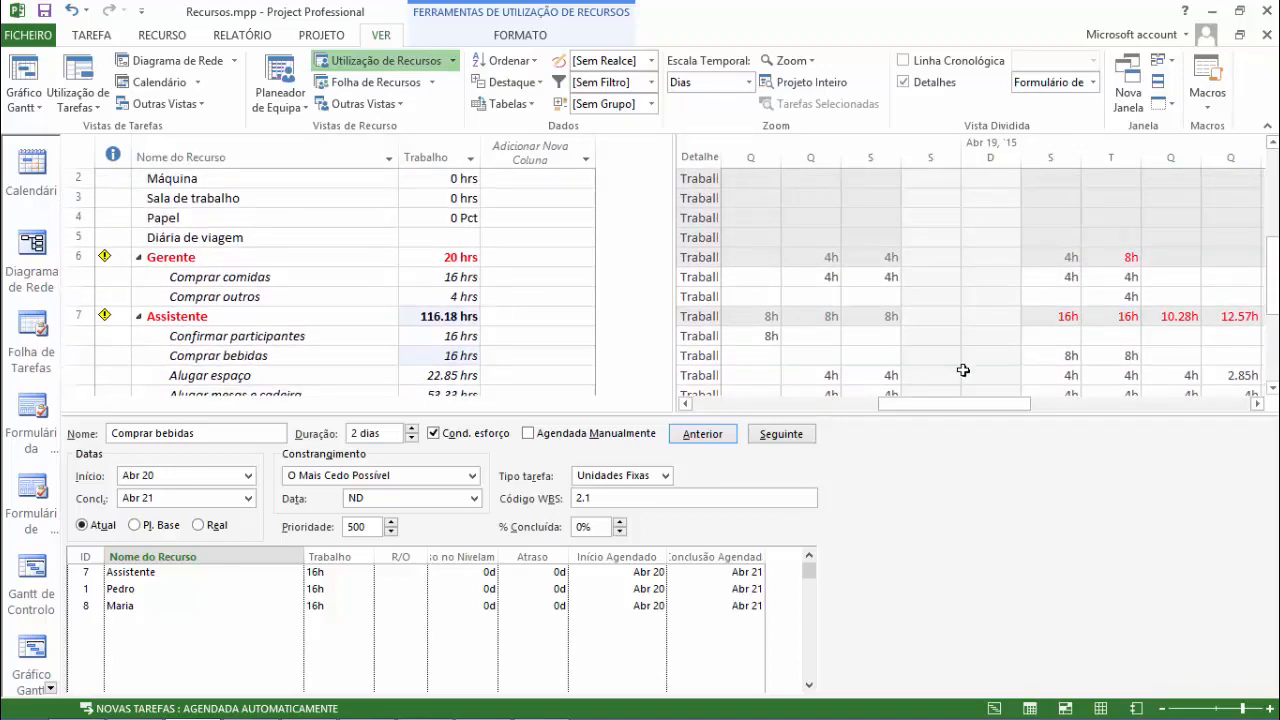
{"action": "left_click_drag", "start_coordinate": [975, 405], "coordinate": [1008, 404]}
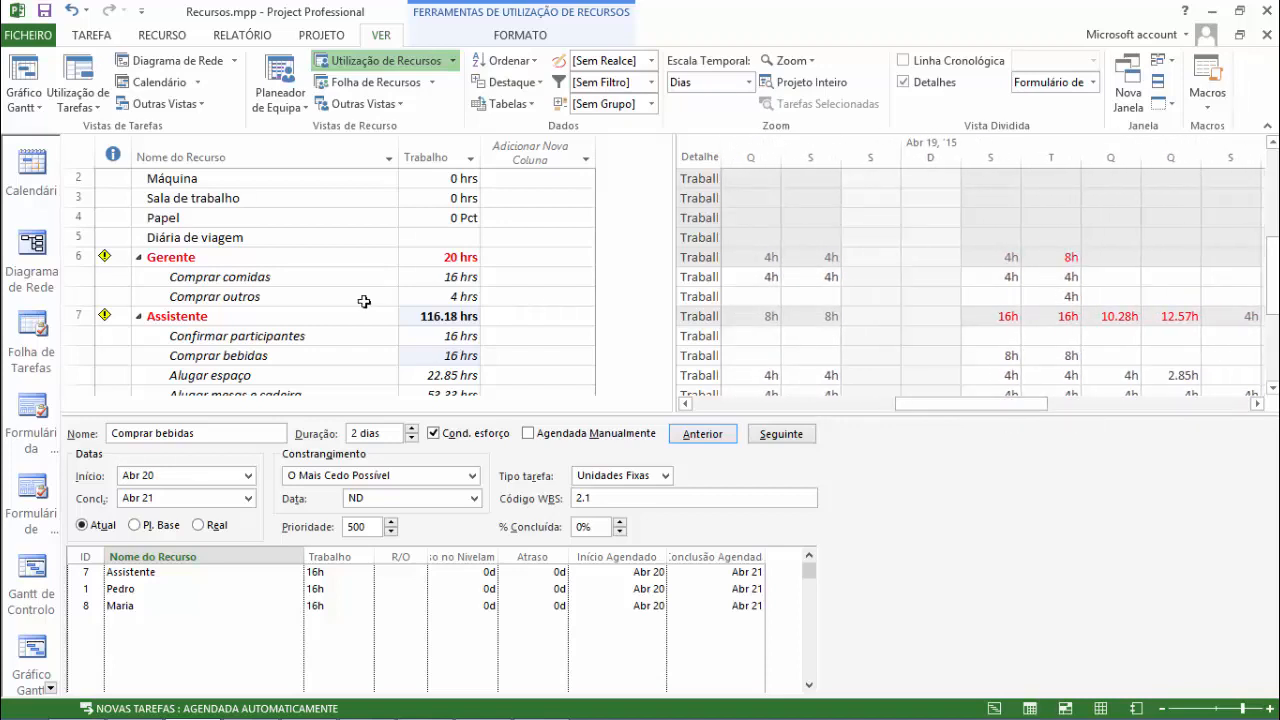
{"action": "left_click", "coordinate": [329, 300]}
{"action": "key", "text": "Up"}
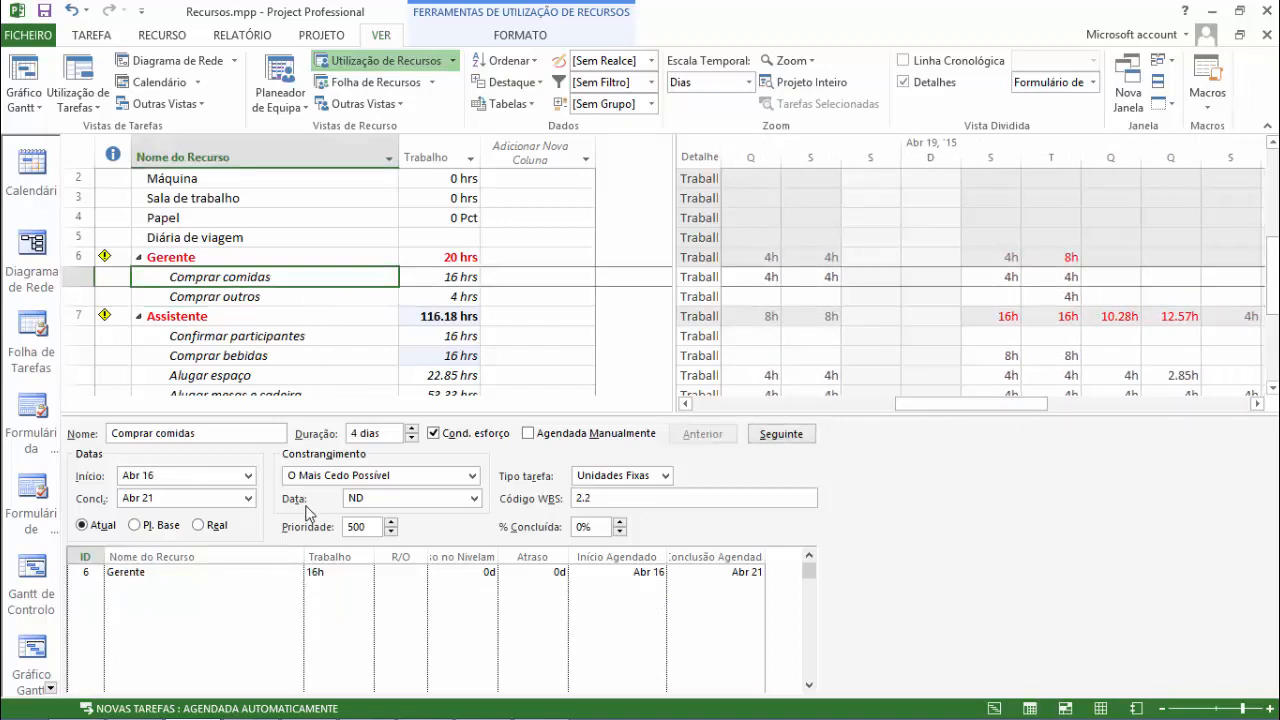
{"action": "left_click", "coordinate": [262, 590]}
{"action": "left_click", "coordinate": [295, 590]}
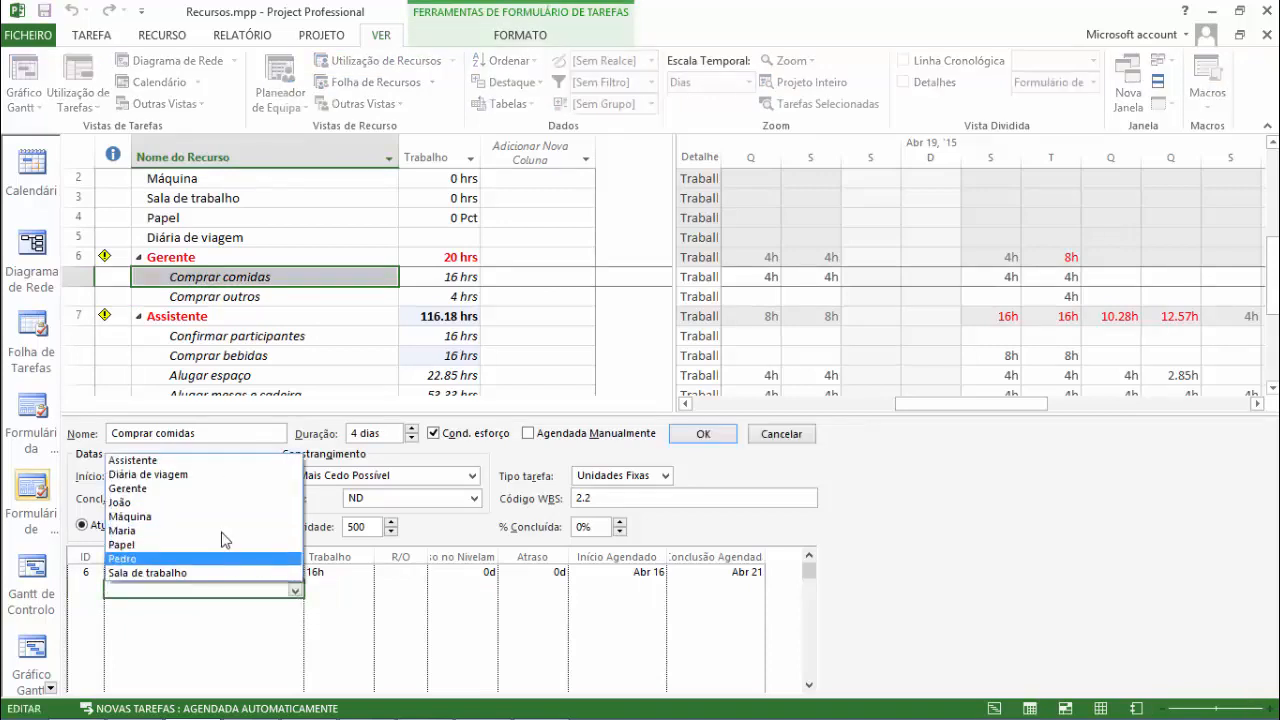
{"action": "left_click", "coordinate": [200, 530]}
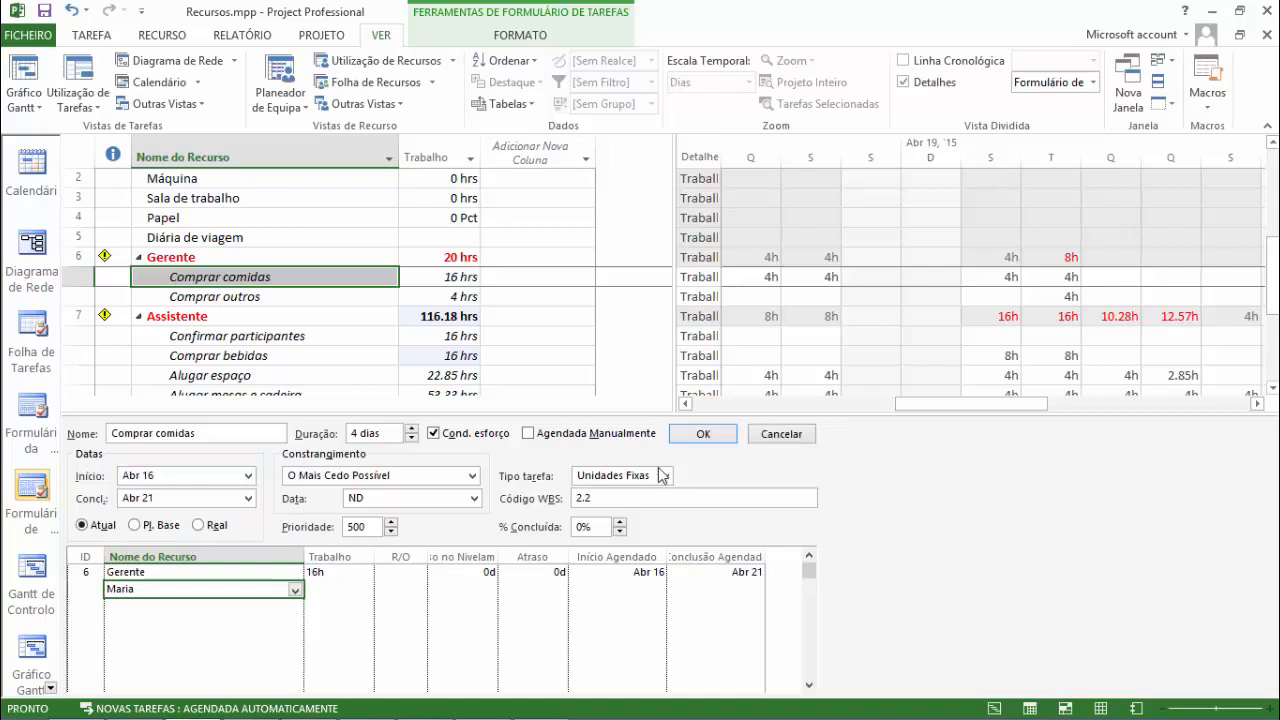
{"action": "left_click", "coordinate": [713, 436]}
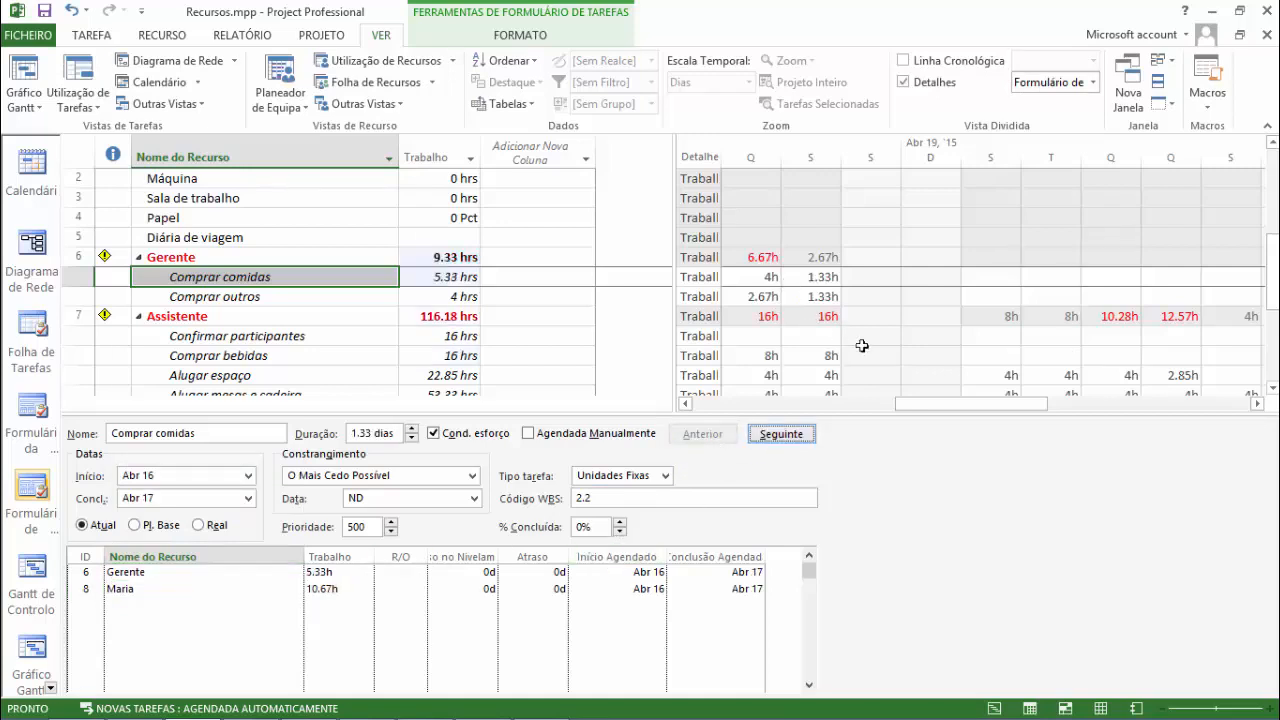
Step: Check Gerente's overallocated day, and add the resource with ID 9 to the Comprar comidas task
{"action": "left_click_drag", "start_coordinate": [970, 405], "coordinate": [918, 411]}
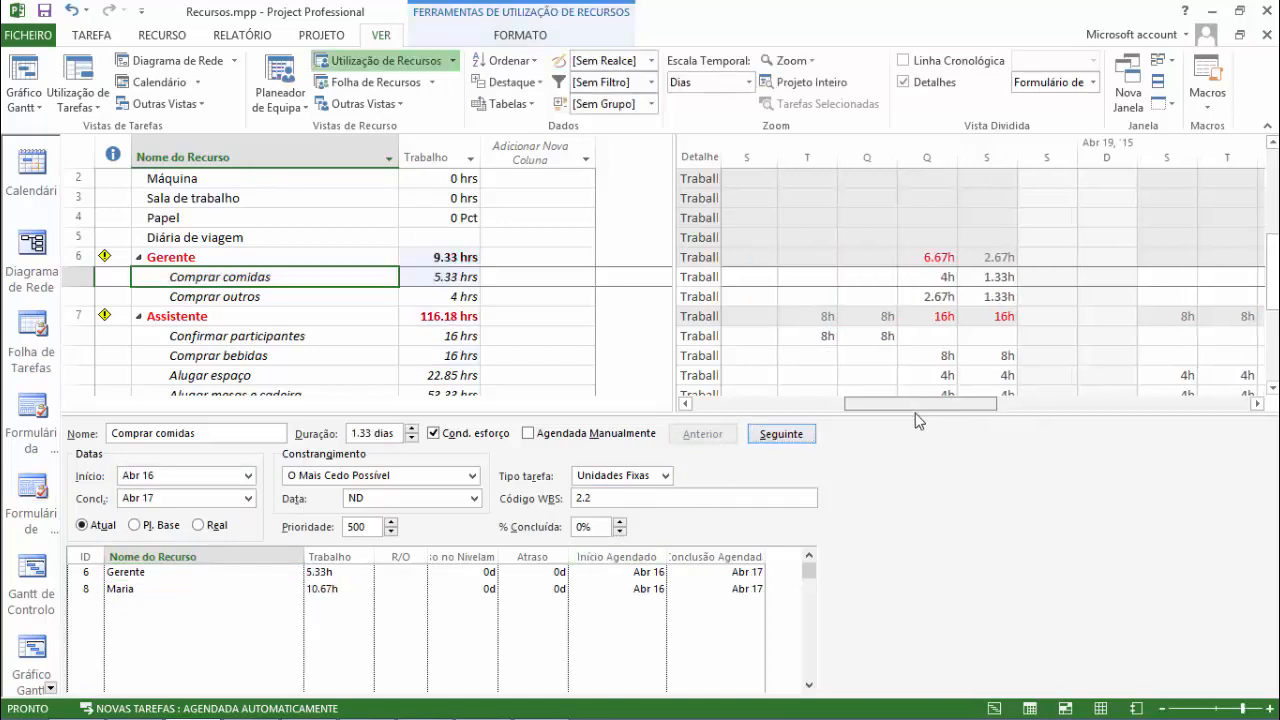
{"action": "left_click", "coordinate": [954, 260]}
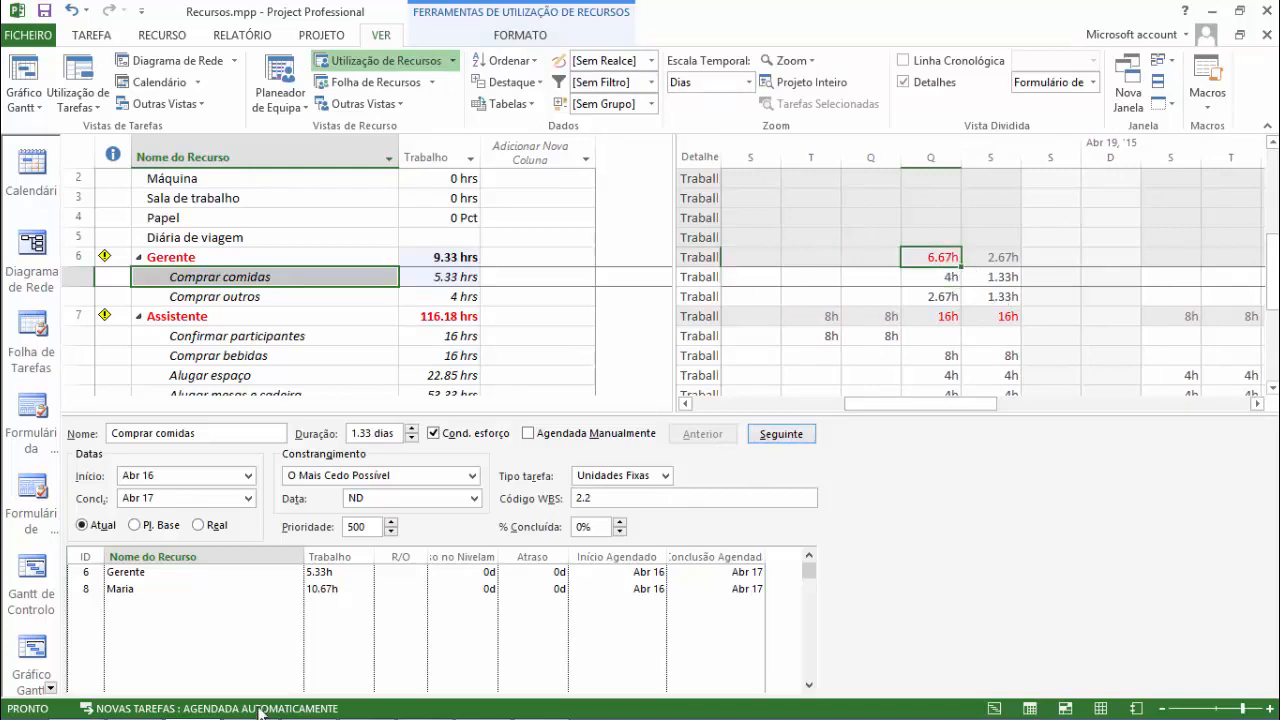
{"action": "left_click", "coordinate": [210, 606]}
{"action": "left_click", "coordinate": [295, 607]}
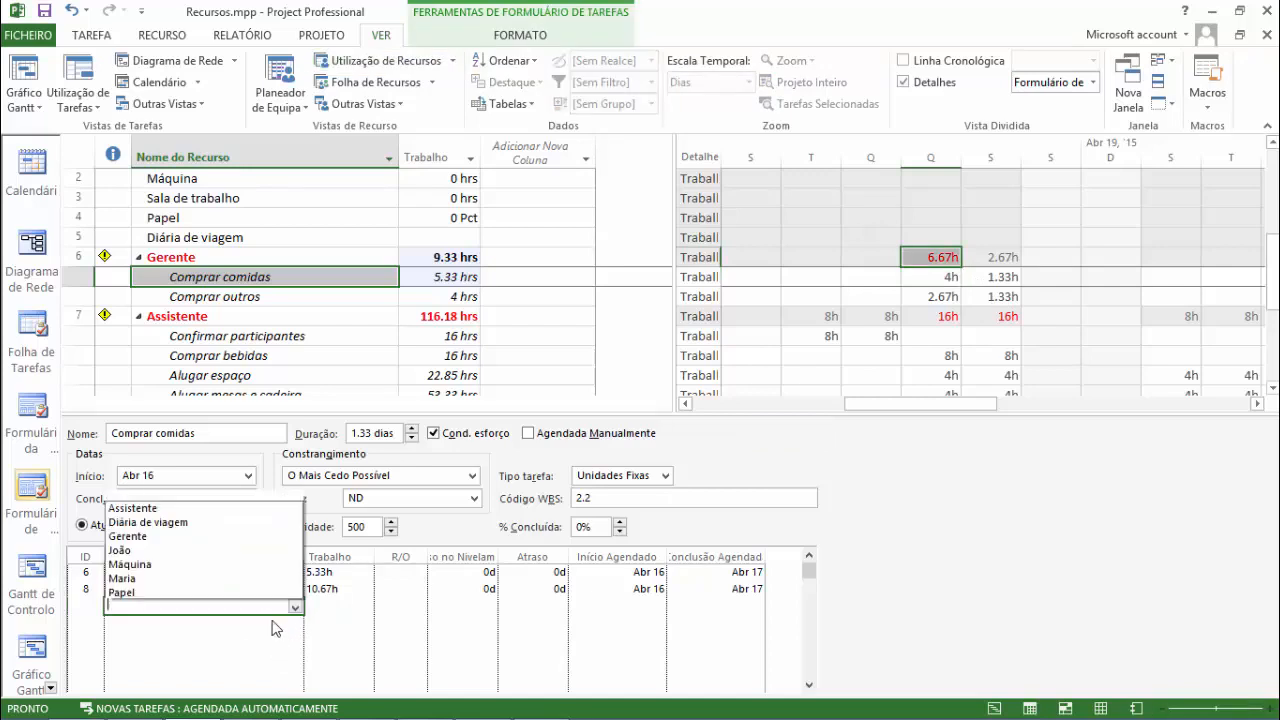
{"action": "left_click", "coordinate": [254, 518]}
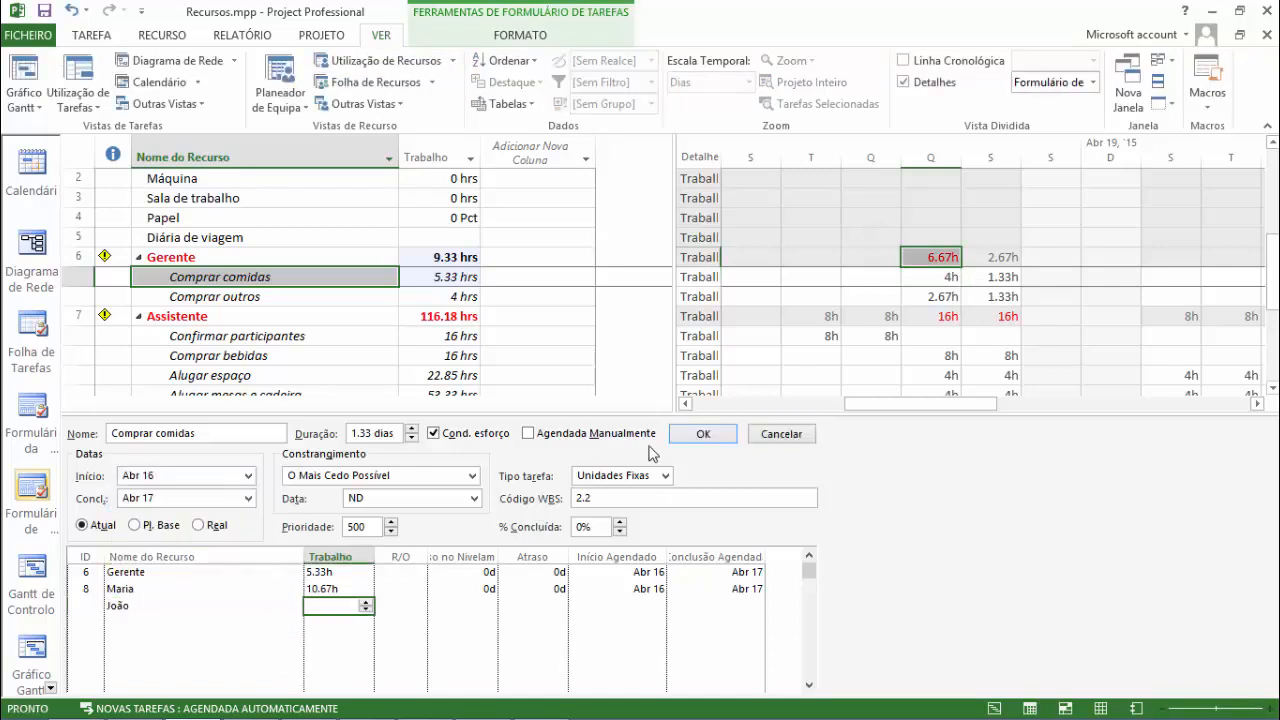
{"action": "left_click", "coordinate": [720, 434]}
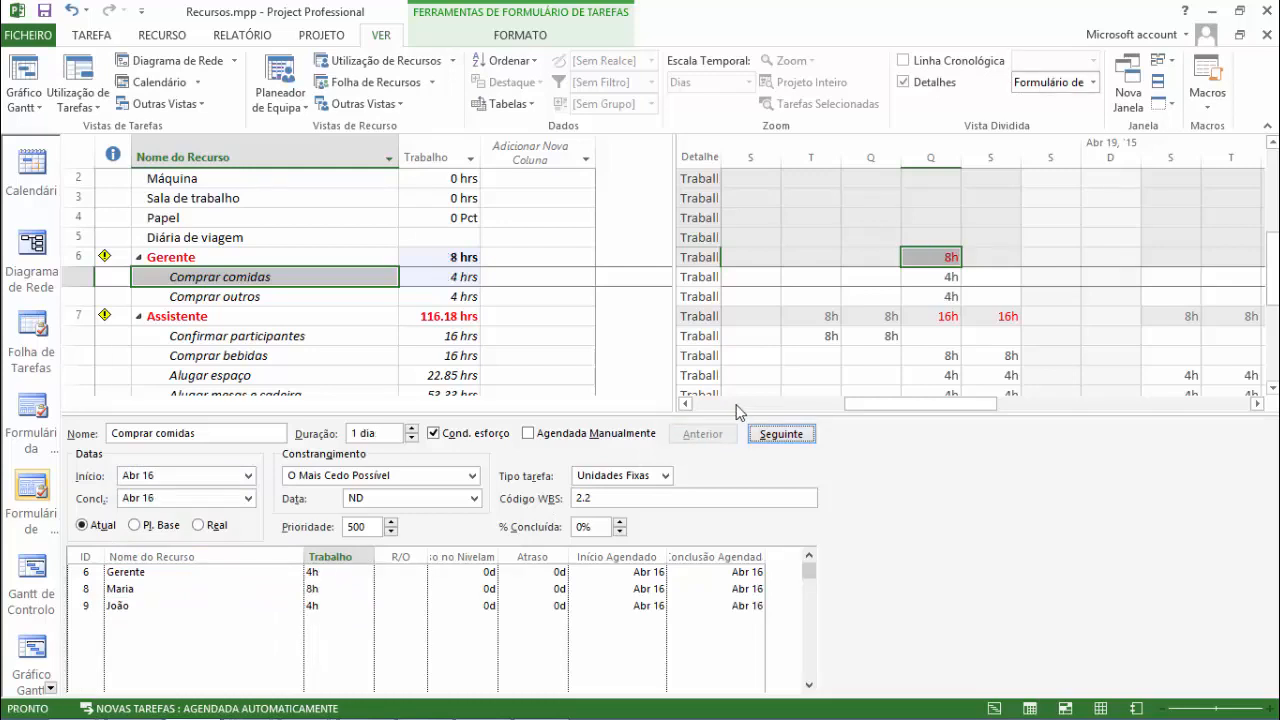
Step: Examine Gerente's daily hours on Comprar comidas and Comprar outros, and the task details of Comprar outros and Confirmar participantes
{"action": "left_click", "coordinate": [954, 277]}
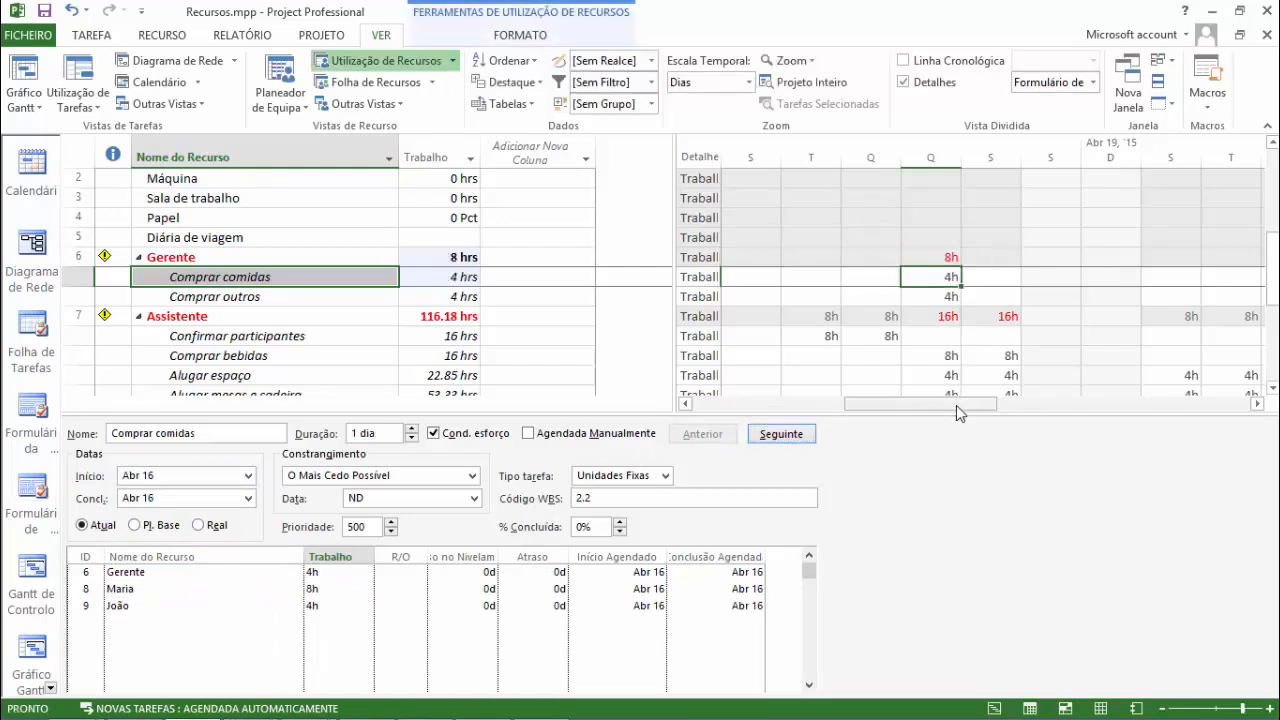
{"action": "mouse_move", "coordinate": [956, 405]}
{"action": "left_mouse_down"}
{"action": "mouse_move", "coordinate": [930, 405]}
{"action": "mouse_move", "coordinate": [956, 404]}
{"action": "left_mouse_up"}
{"action": "left_click", "coordinate": [945, 259]}
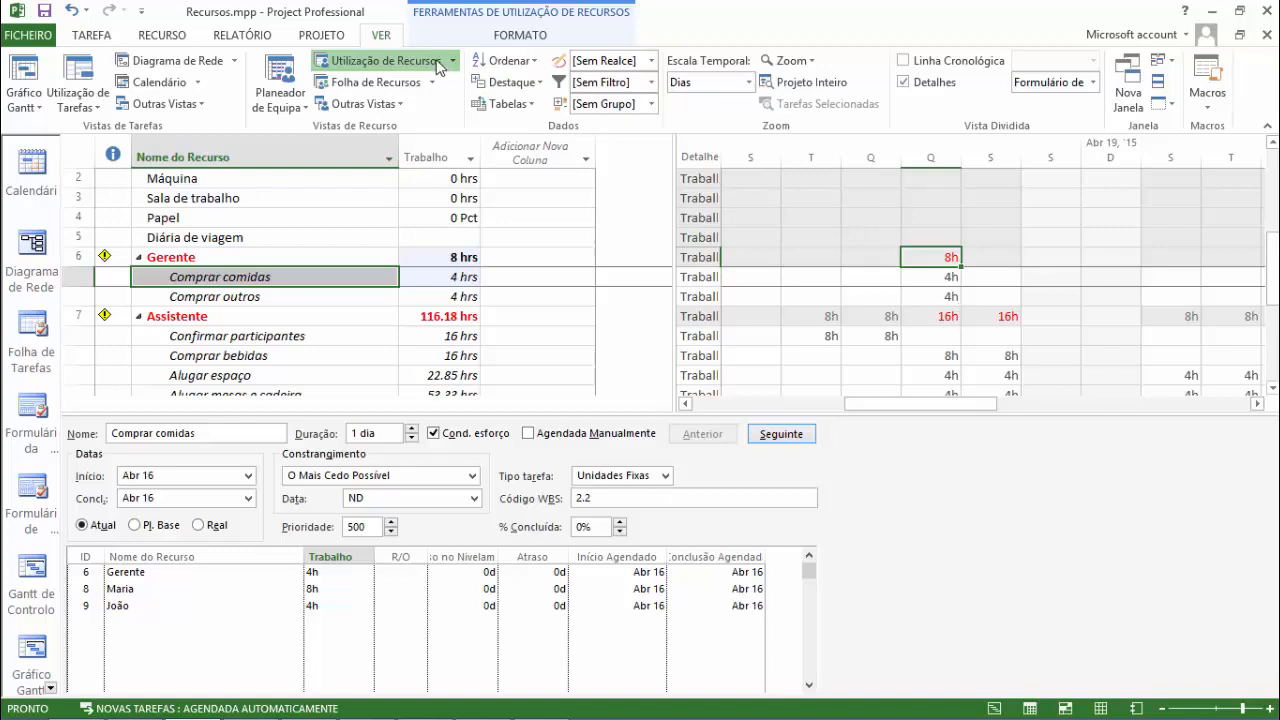
{"action": "left_click", "coordinate": [1093, 82]}
{"action": "left_click", "coordinate": [1049, 57]}
{"action": "left_click", "coordinate": [278, 303]}
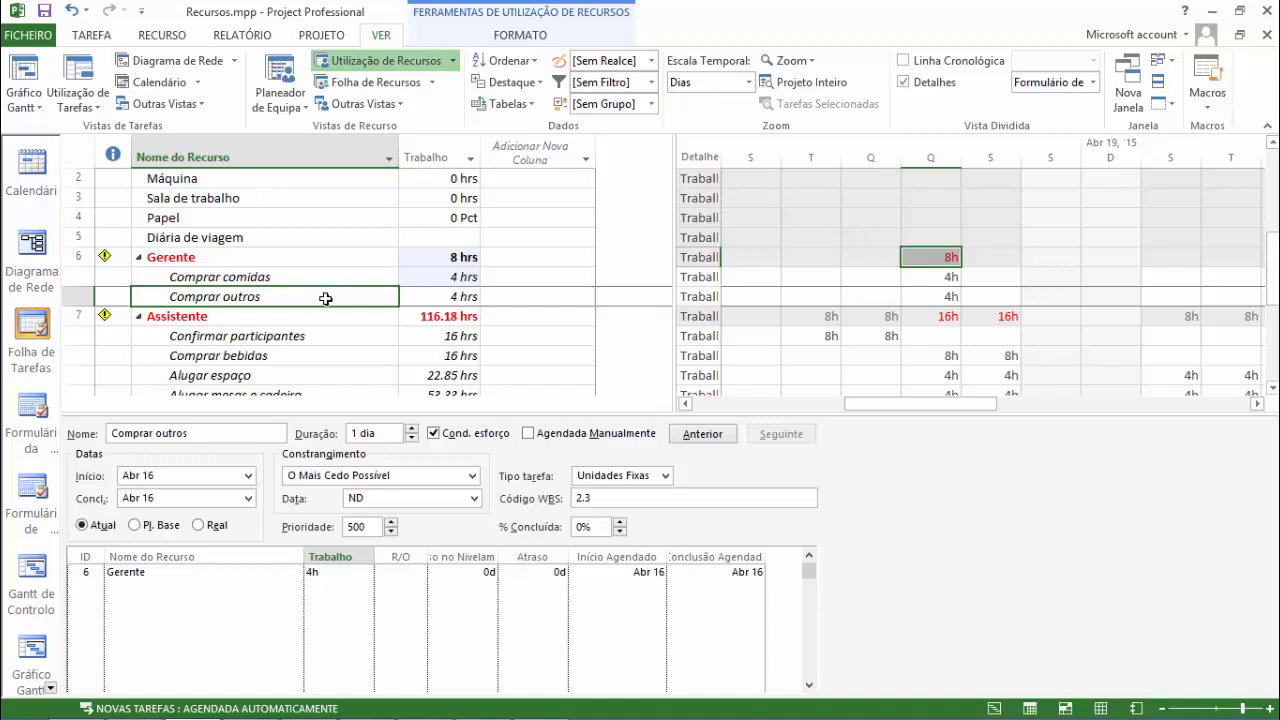
{"action": "left_click", "coordinate": [300, 335]}
{"action": "left_click", "coordinate": [354, 318]}
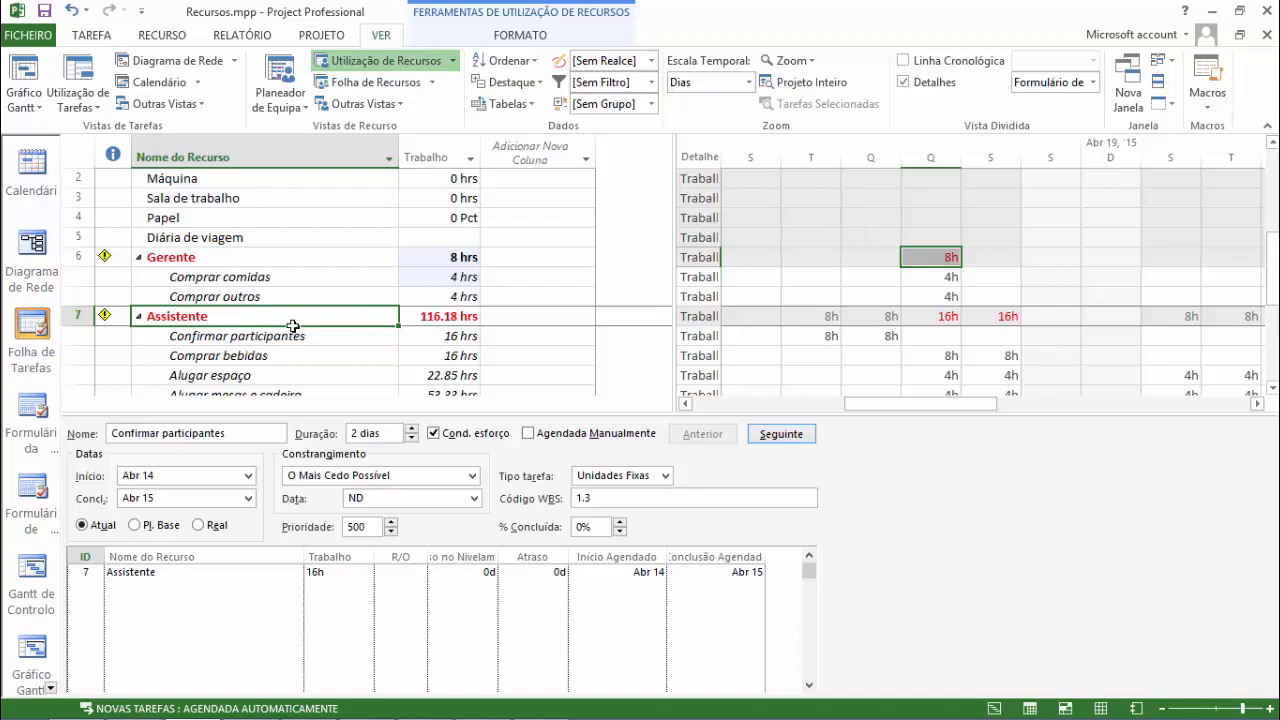
Step: Hide the task form details and review the work hours of Gerente, Assistente and the resources with IDs 8 and 9
{"action": "left_click", "coordinate": [904, 84]}
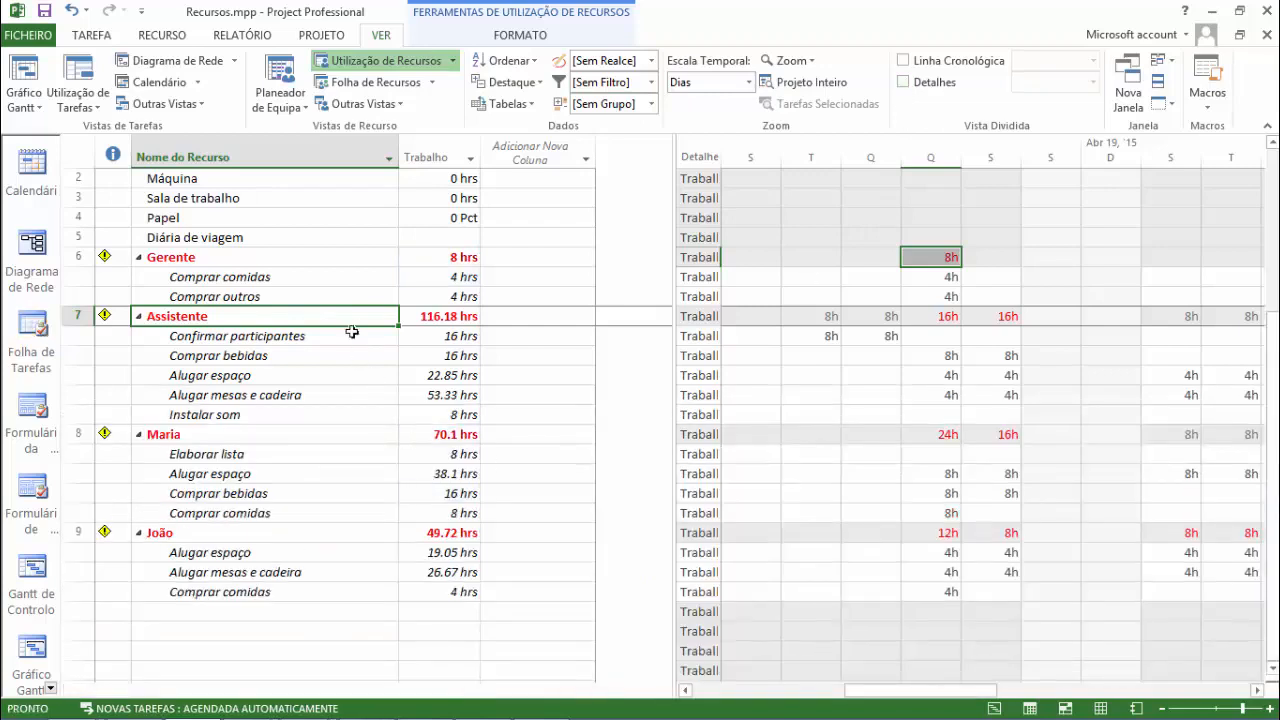
{"action": "key", "text": "Up"}
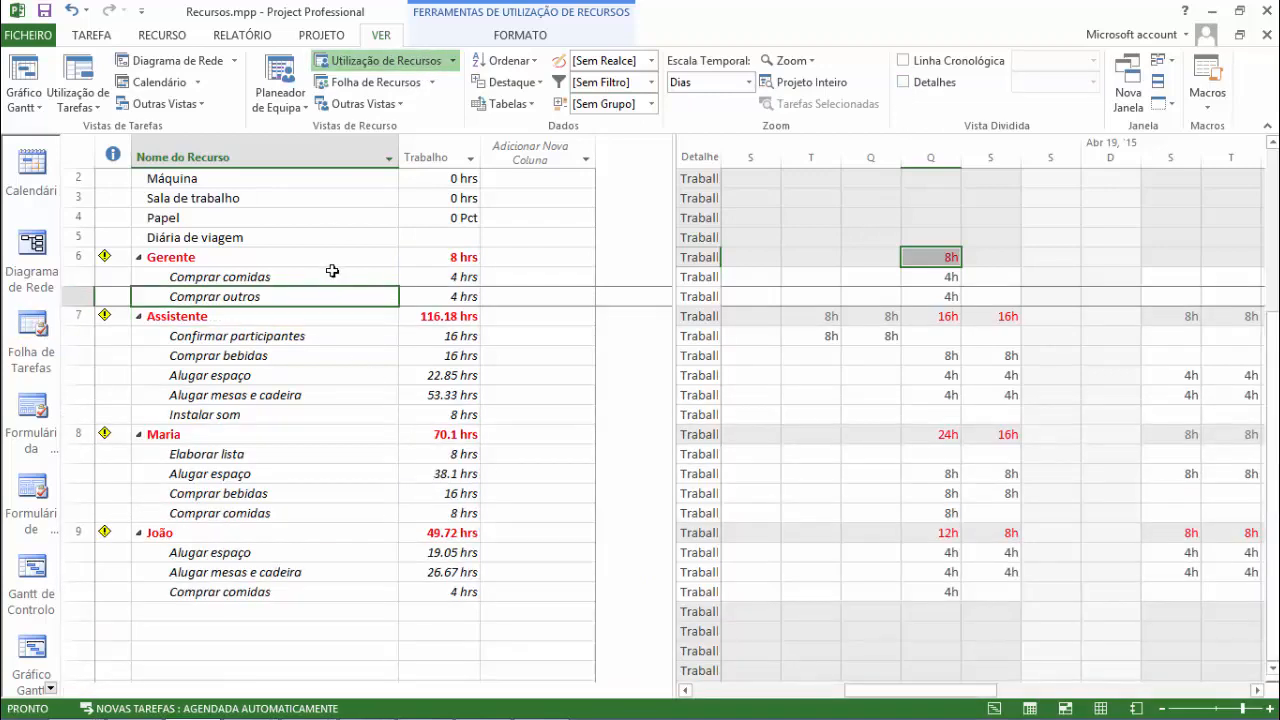
{"action": "left_click", "coordinate": [329, 271]}
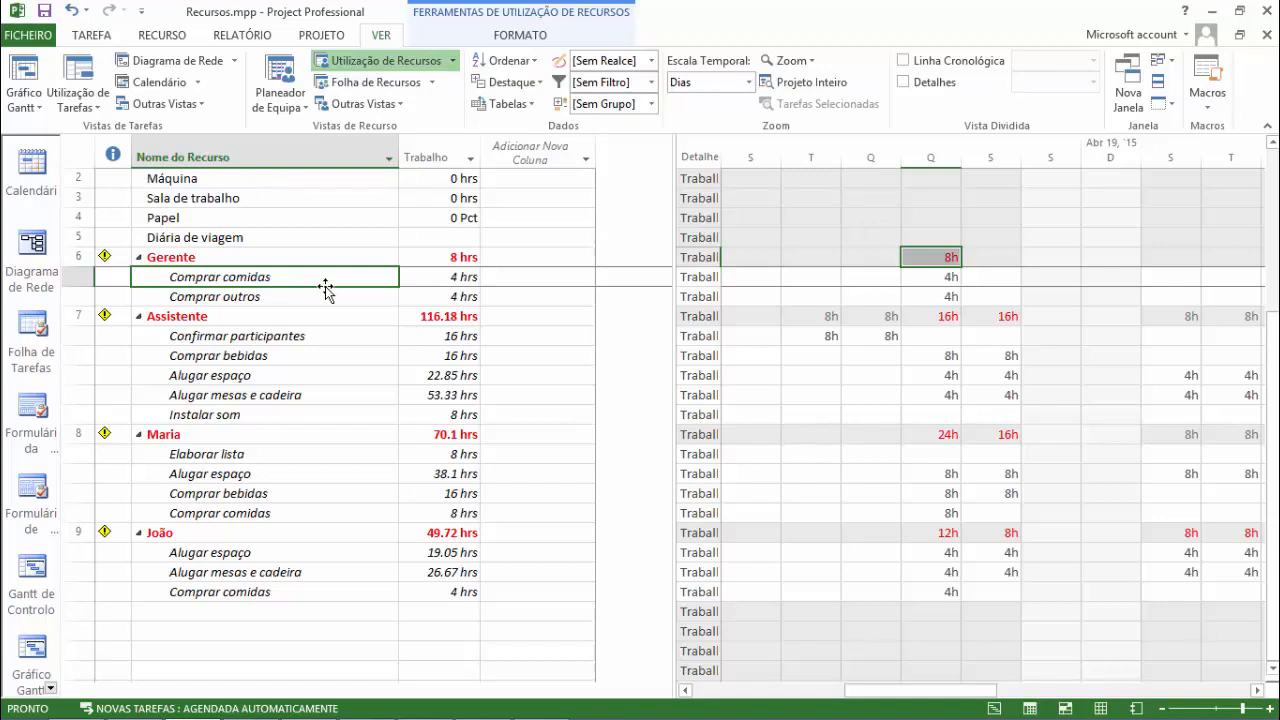
{"action": "scroll", "coordinate": [614, 426], "scroll_direction": "up", "scroll_amount": 4}
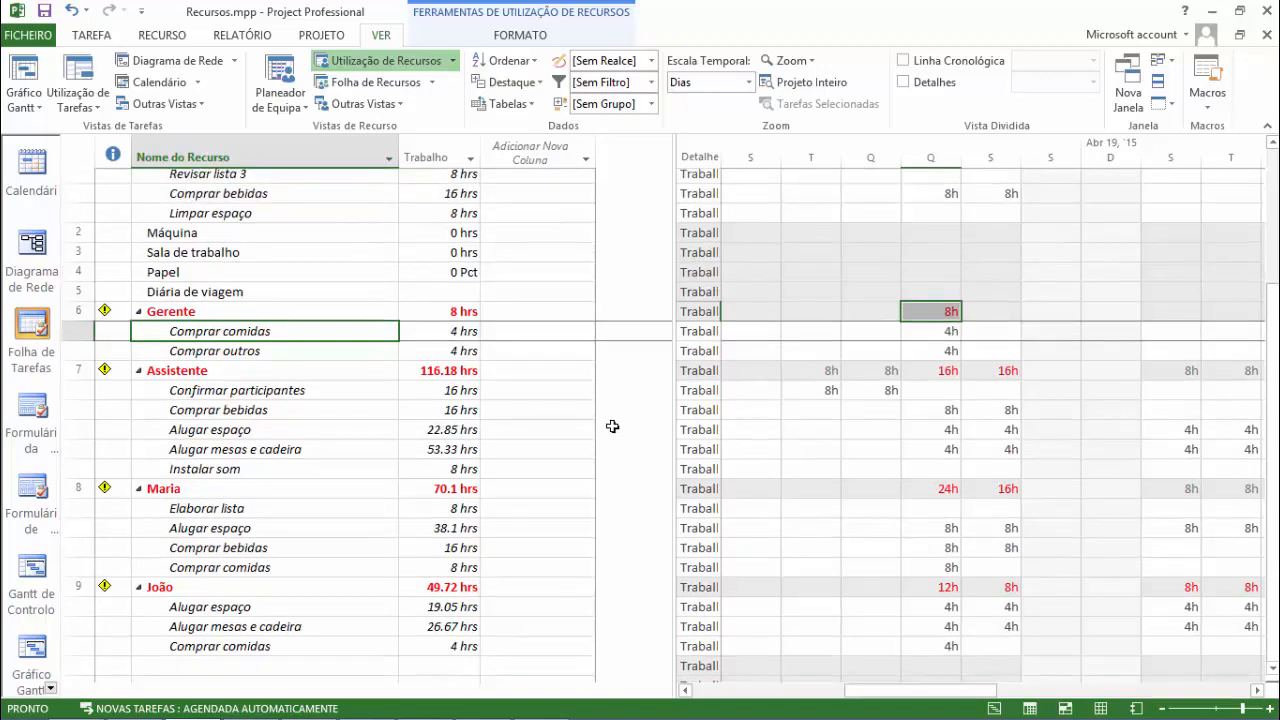
Step: Switch to the Gantt chart and check the finish date of the Recursos project summary
{"action": "left_click", "coordinate": [24, 80]}
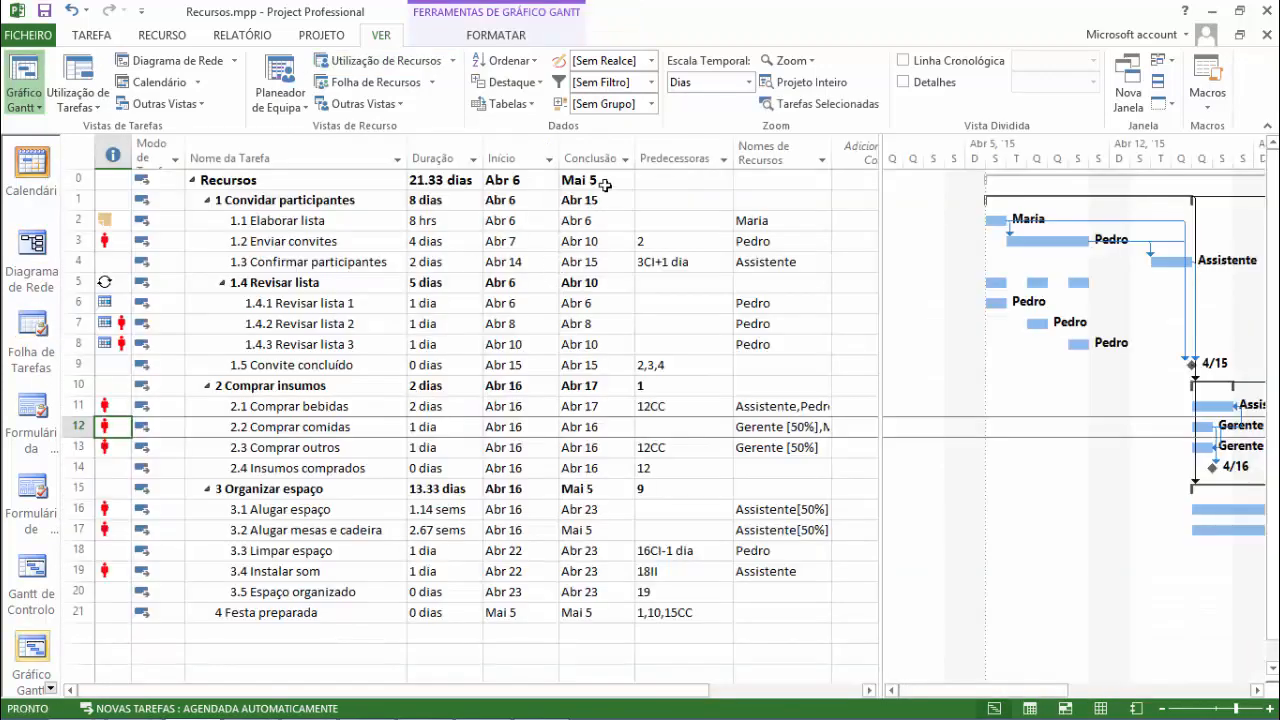
{"action": "left_click", "coordinate": [600, 180]}
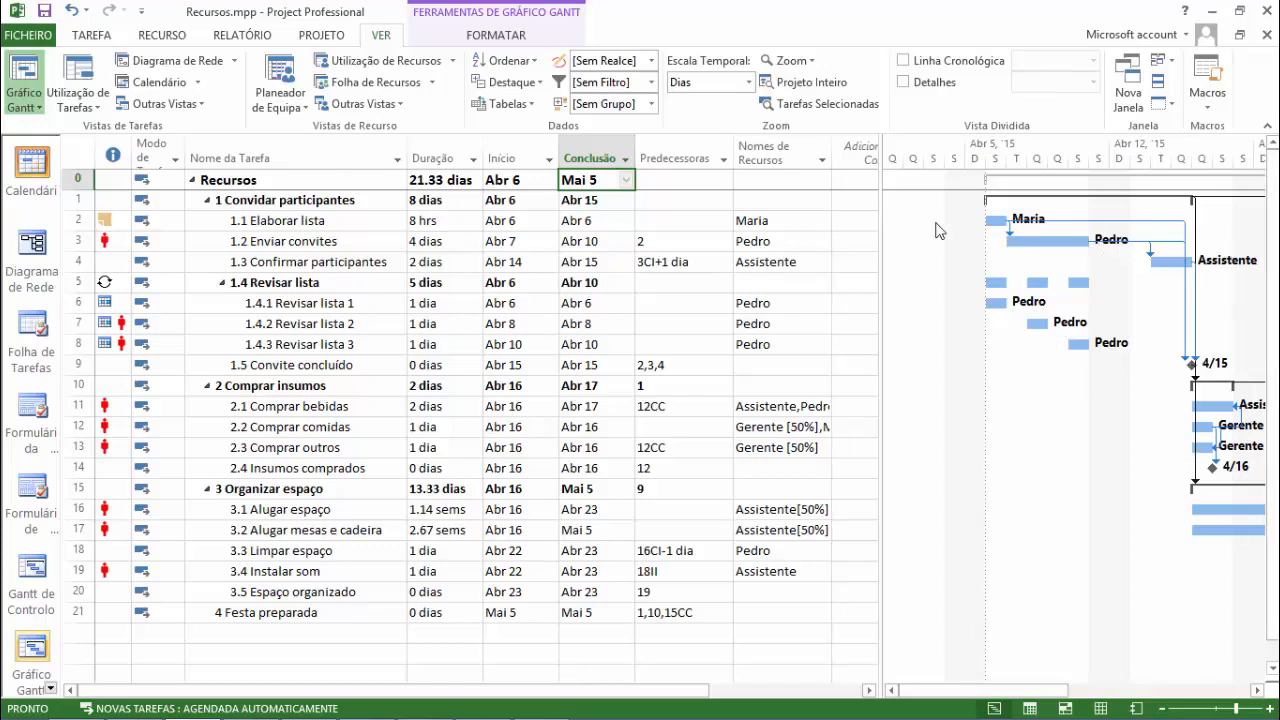
{"action": "left_click", "coordinate": [660, 264]}
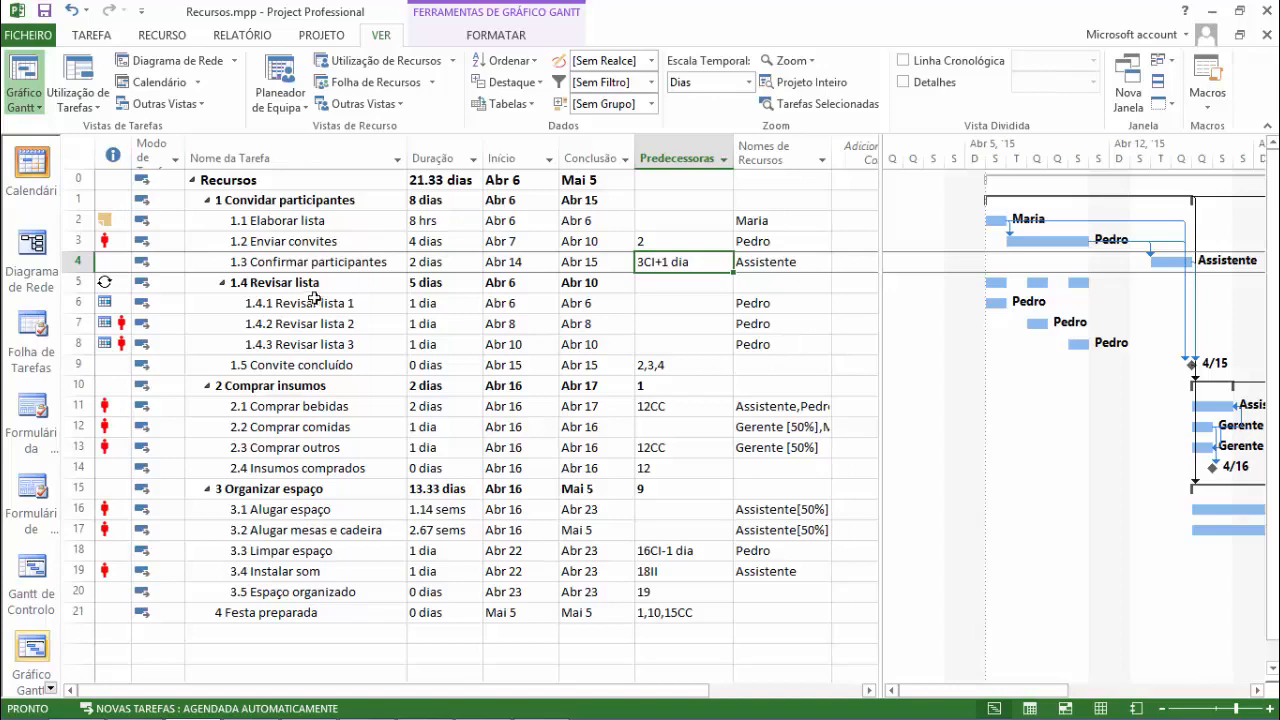
Step: Return to the resource usage view and open the leveling options with Gerente selected
{"action": "left_click", "coordinate": [375, 60]}
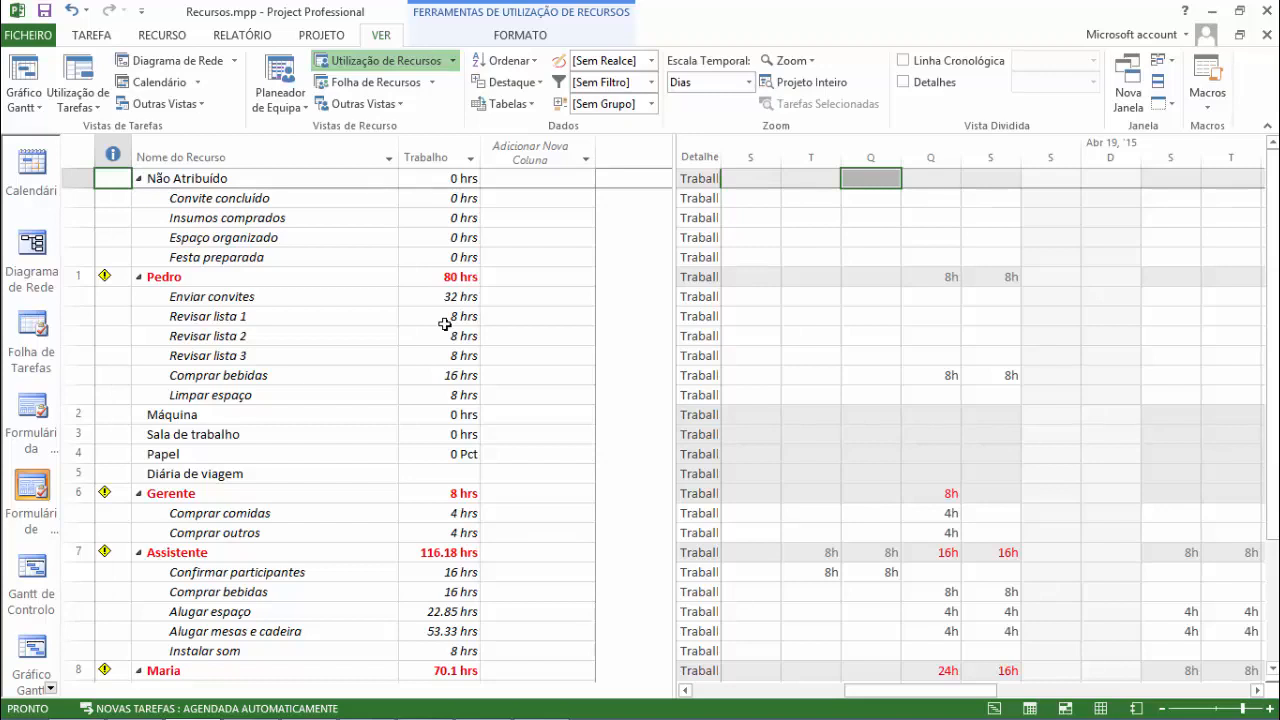
{"action": "scroll", "coordinate": [445, 324], "scroll_direction": "down", "scroll_amount": 3}
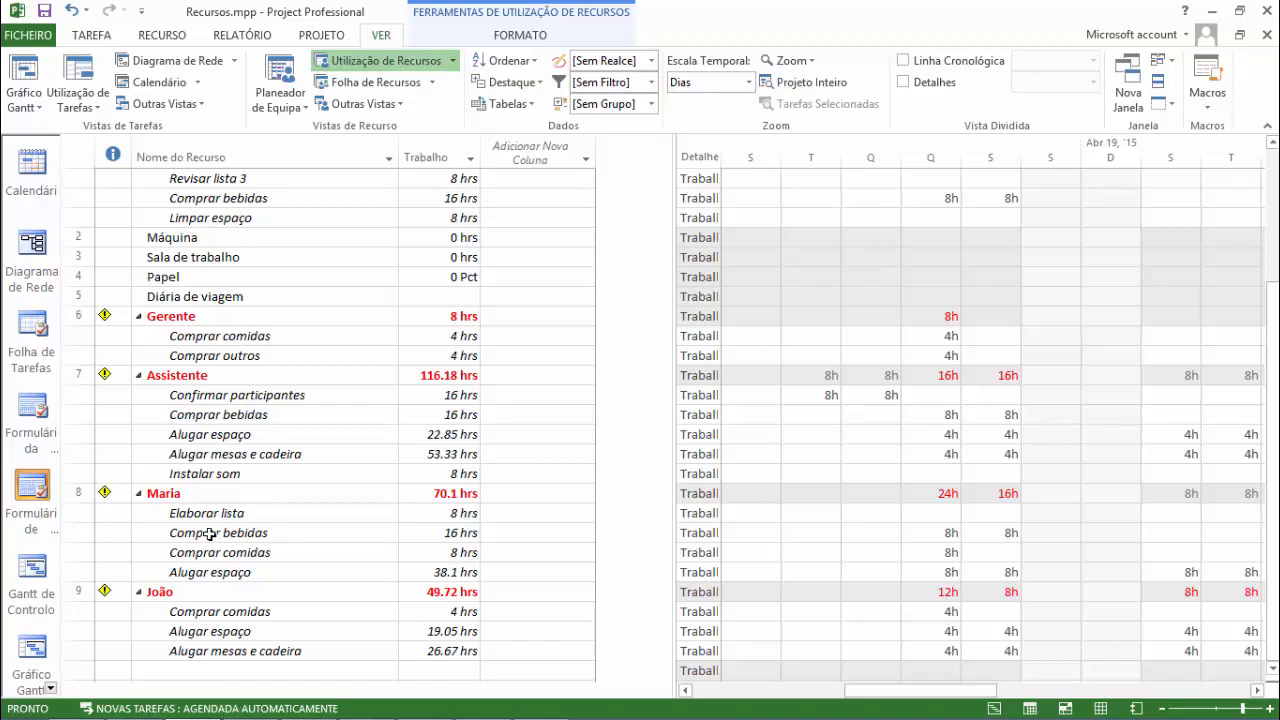
{"action": "left_click", "coordinate": [174, 38]}
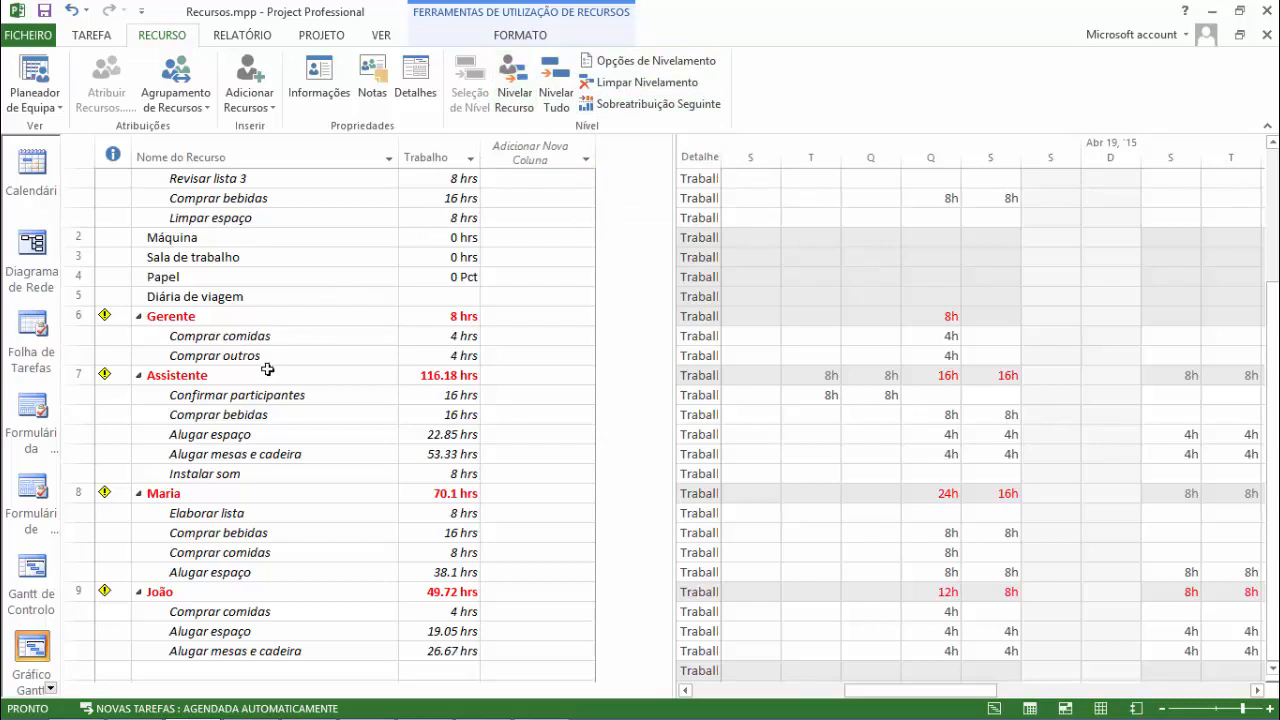
{"action": "left_click", "coordinate": [268, 318]}
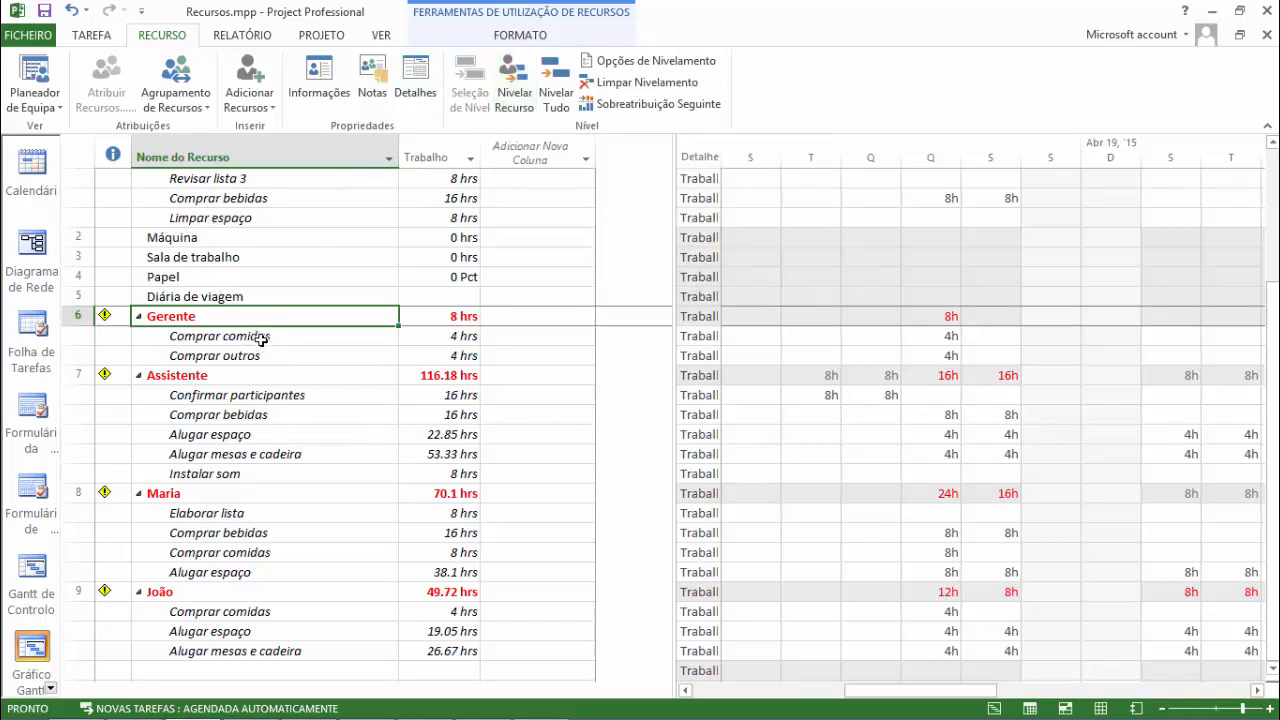
{"action": "left_click", "coordinate": [564, 78]}
{"action": "left_click", "coordinate": [640, 66]}
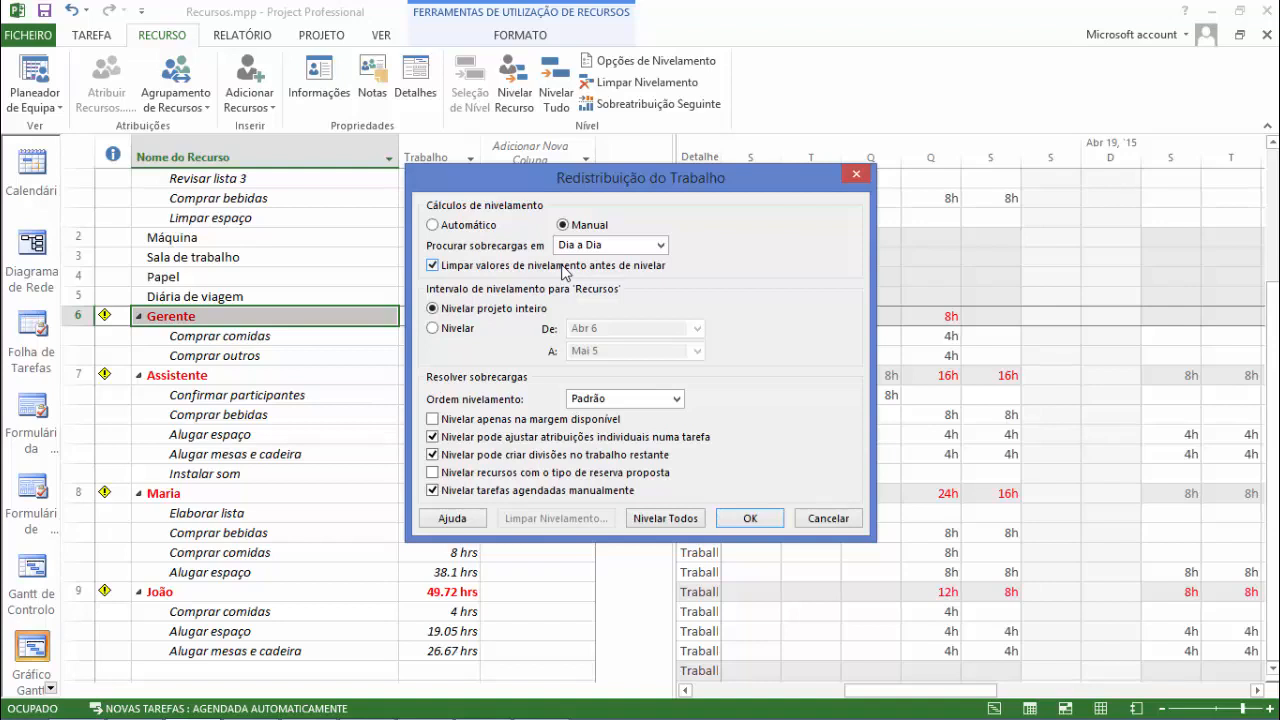
Step: Set the leveling calculation to Manual, with overallocations searched Dia a Dia over the entire project
{"action": "left_click", "coordinate": [476, 225]}
{"action": "left_click", "coordinate": [606, 231]}
{"action": "left_click", "coordinate": [662, 246]}
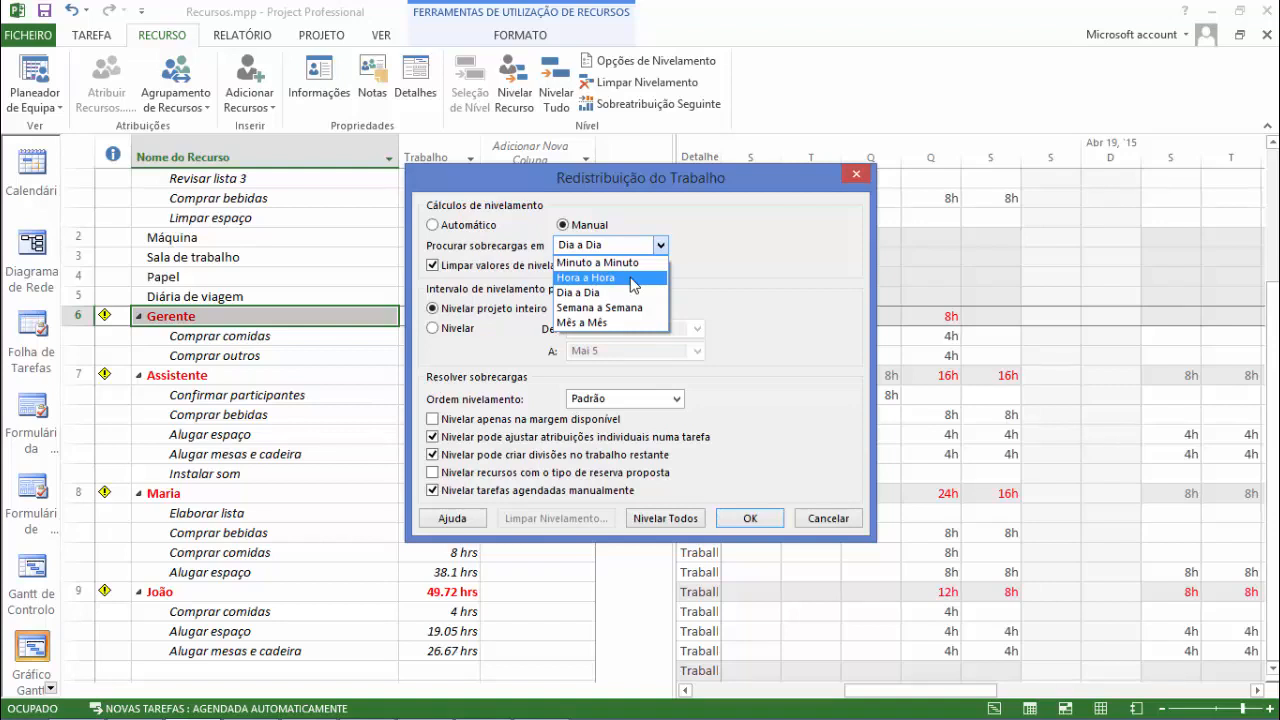
{"action": "left_click", "coordinate": [628, 292]}
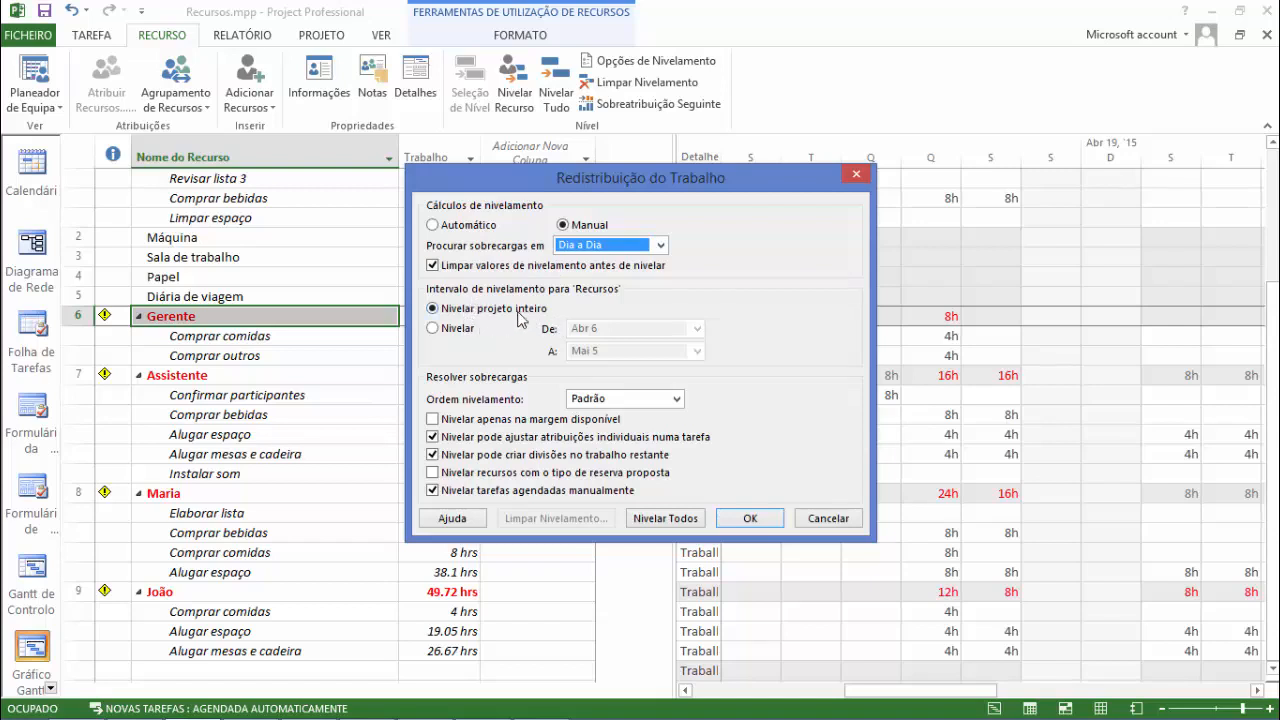
{"action": "left_click", "coordinate": [470, 332]}
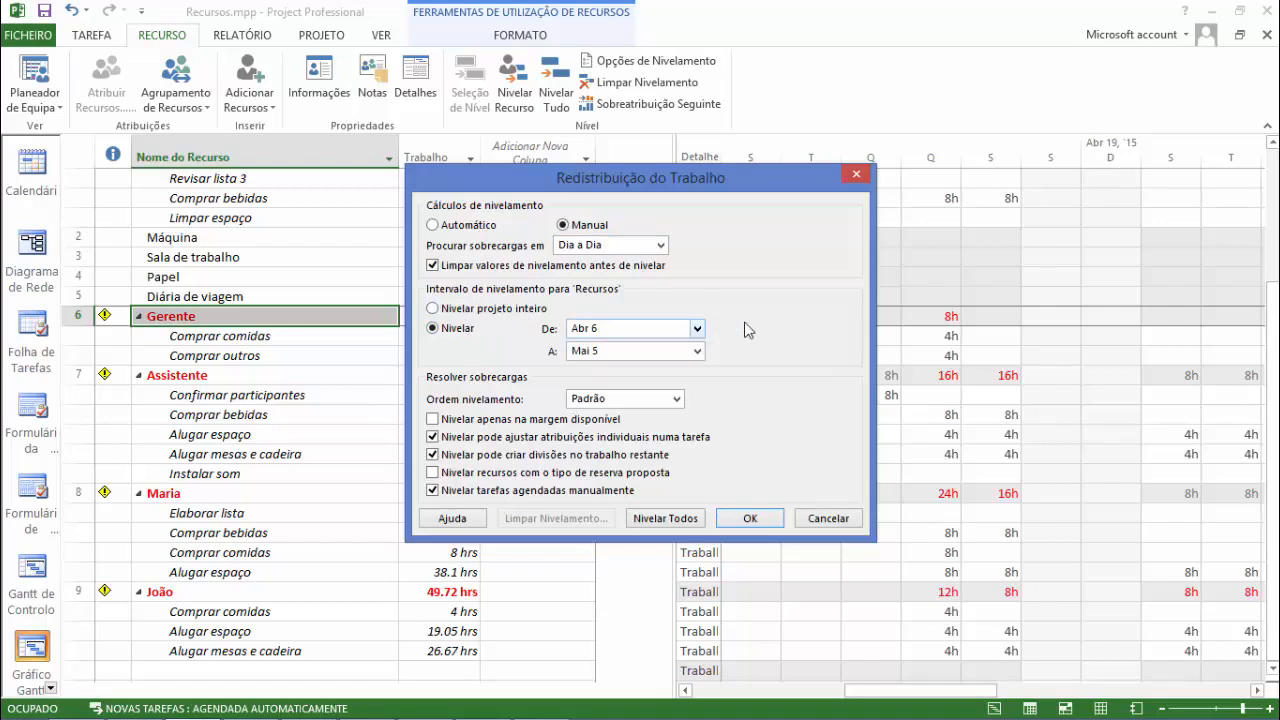
{"action": "left_click", "coordinate": [533, 314]}
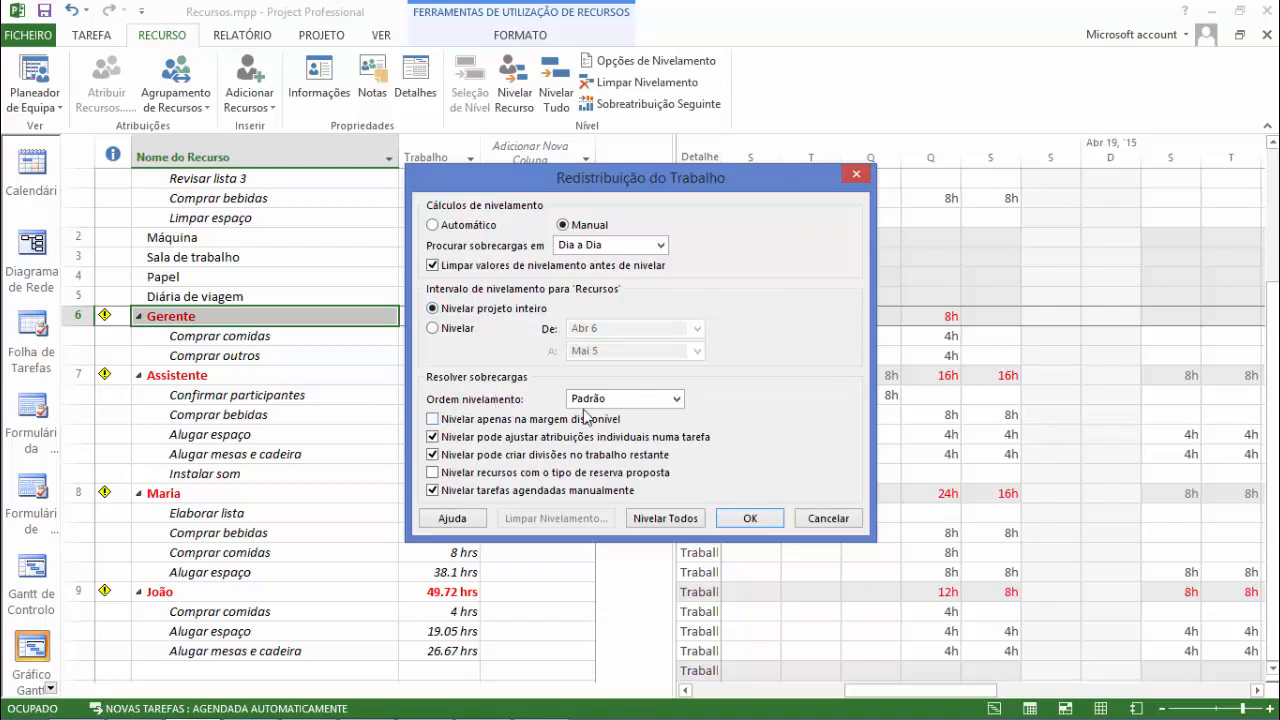
Step: Set the leveling order to Padrão and apply the leveling options
{"action": "left_click", "coordinate": [677, 399]}
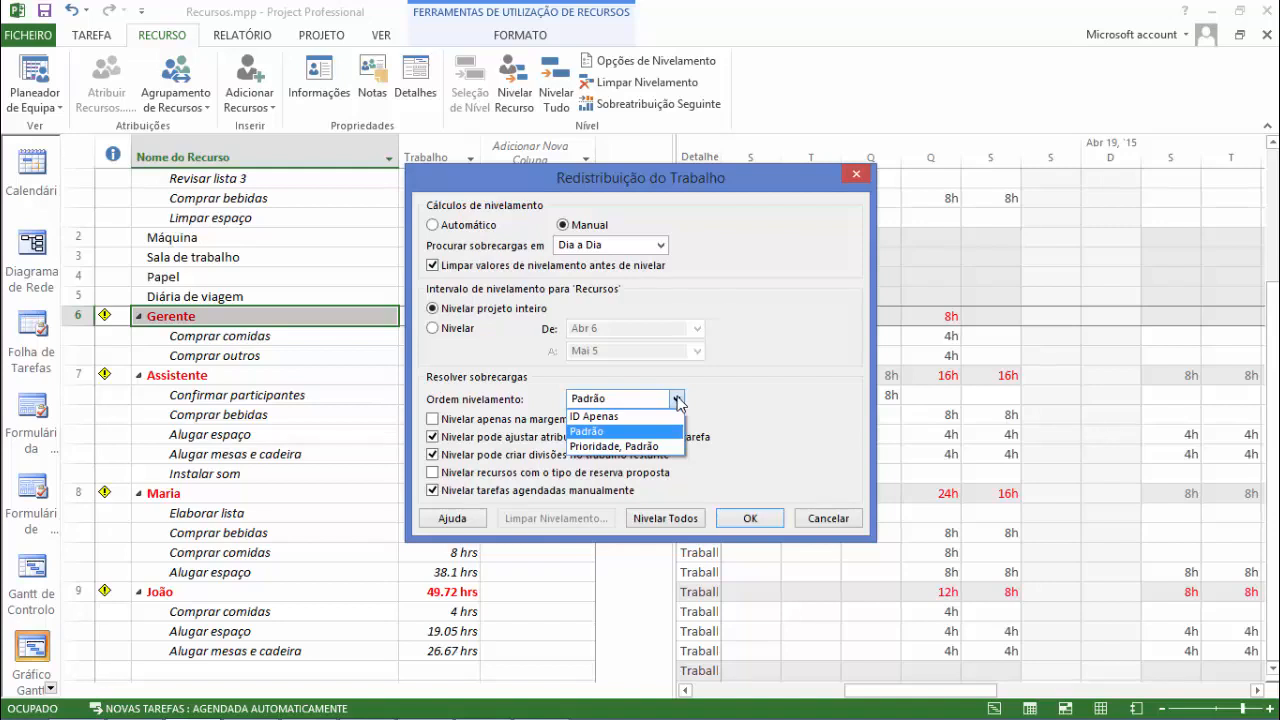
{"action": "left_click", "coordinate": [677, 399]}
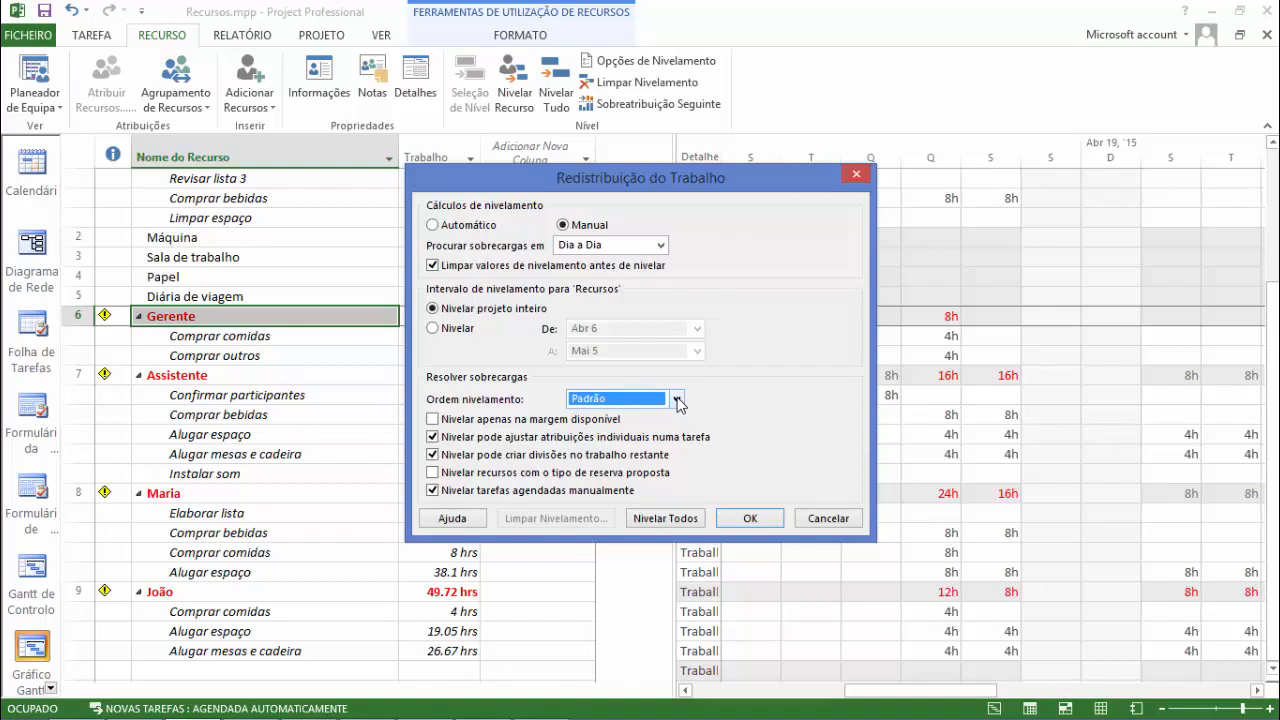
{"action": "left_click", "coordinate": [677, 399]}
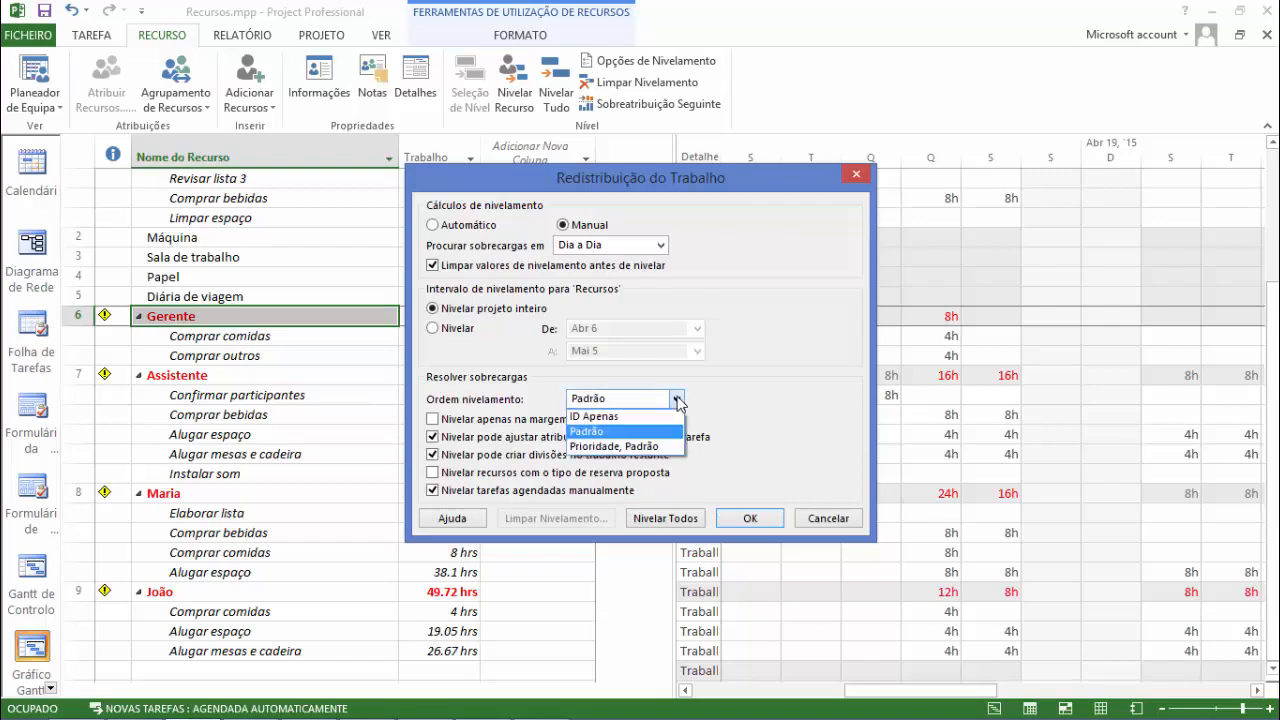
{"action": "left_click", "coordinate": [612, 431]}
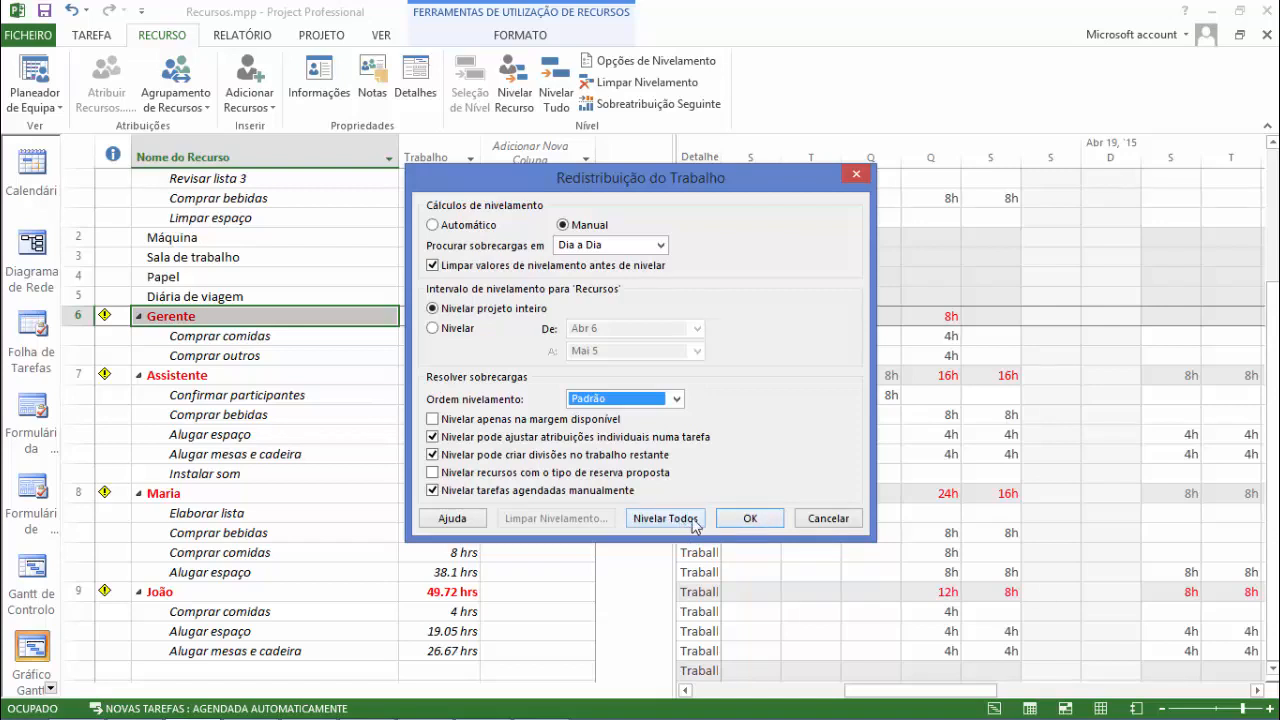
{"action": "left_click", "coordinate": [763, 519]}
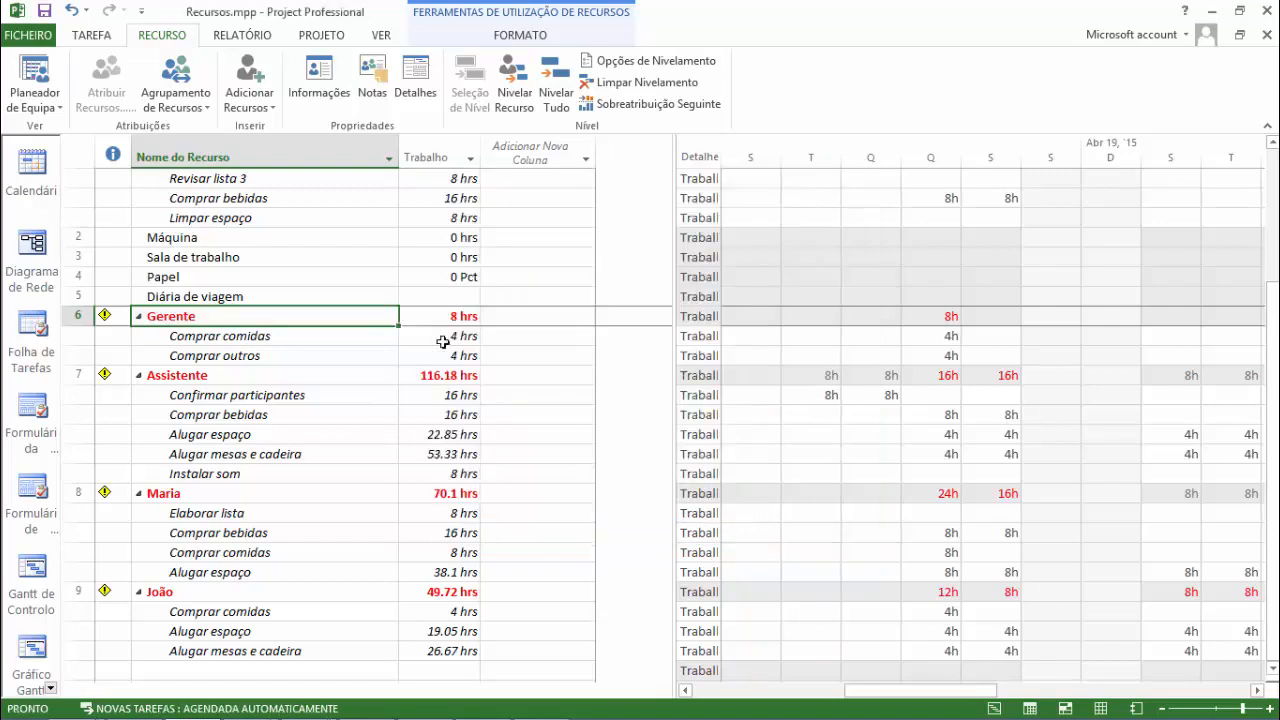
Step: Level the overallocated resources Gerente and Assistente one after the other
{"action": "left_click", "coordinate": [515, 100]}
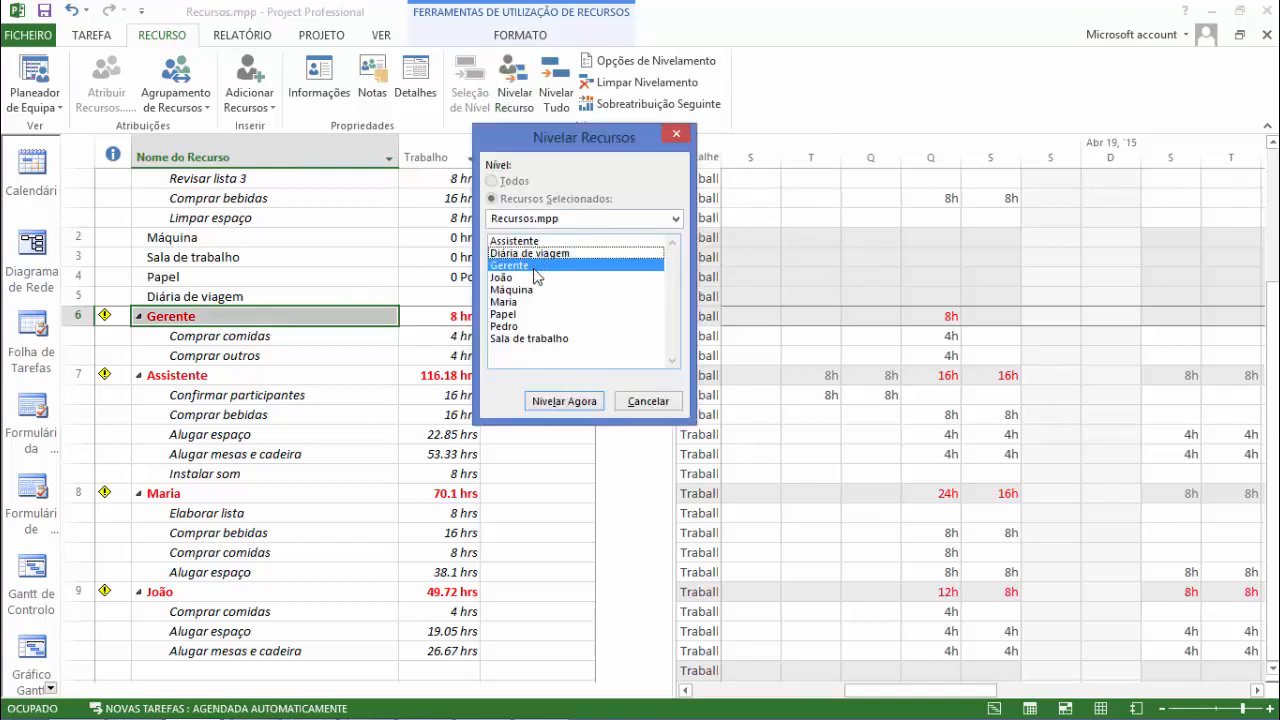
{"action": "left_click", "coordinate": [566, 401]}
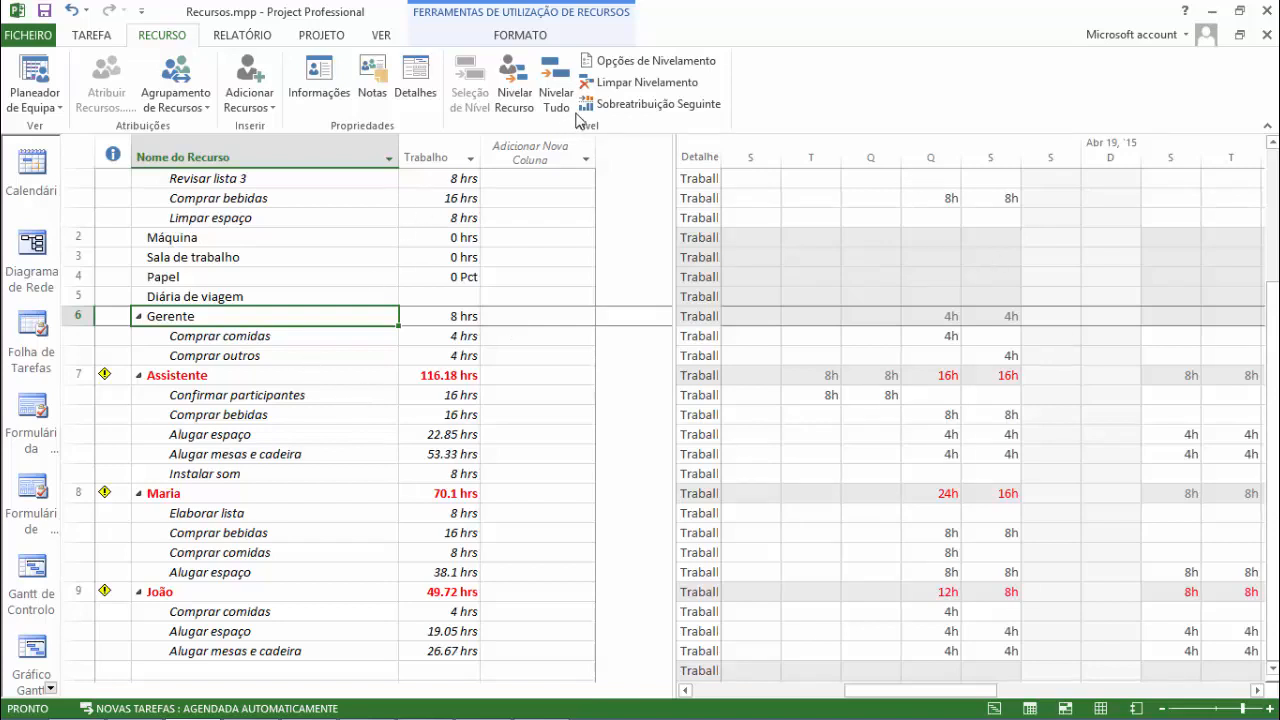
{"action": "left_click", "coordinate": [315, 377]}
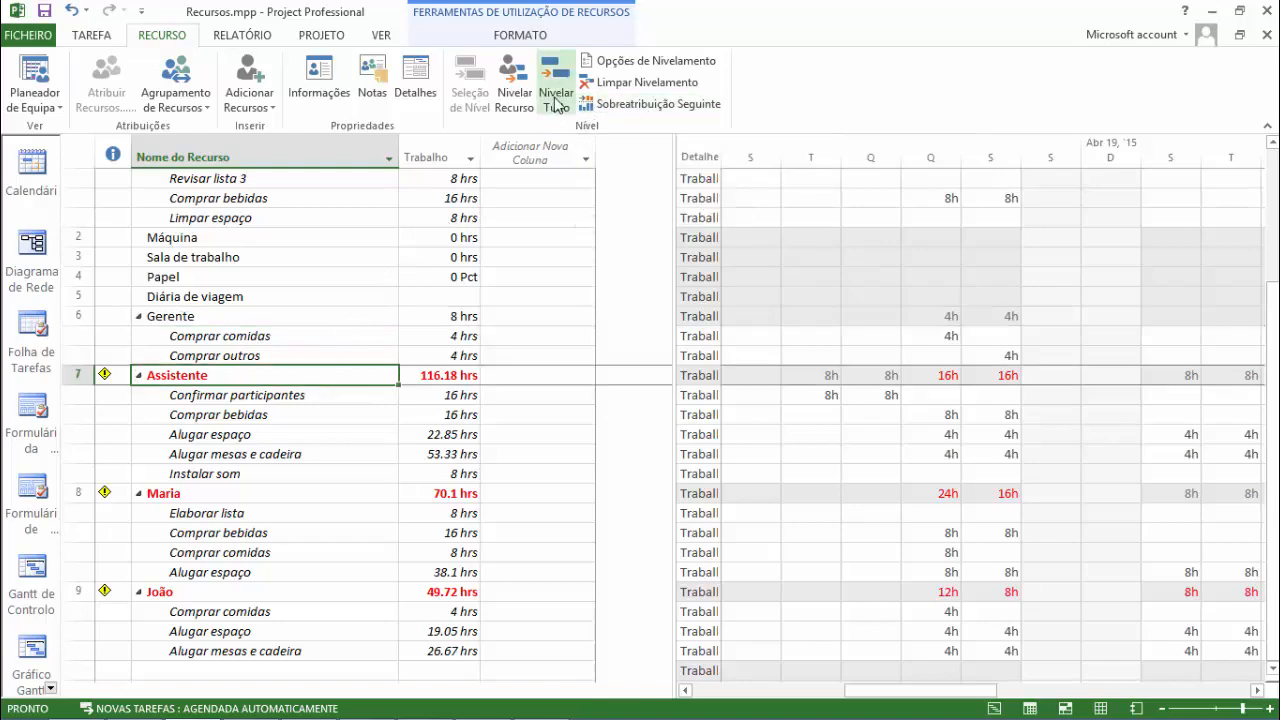
{"action": "left_click", "coordinate": [582, 62]}
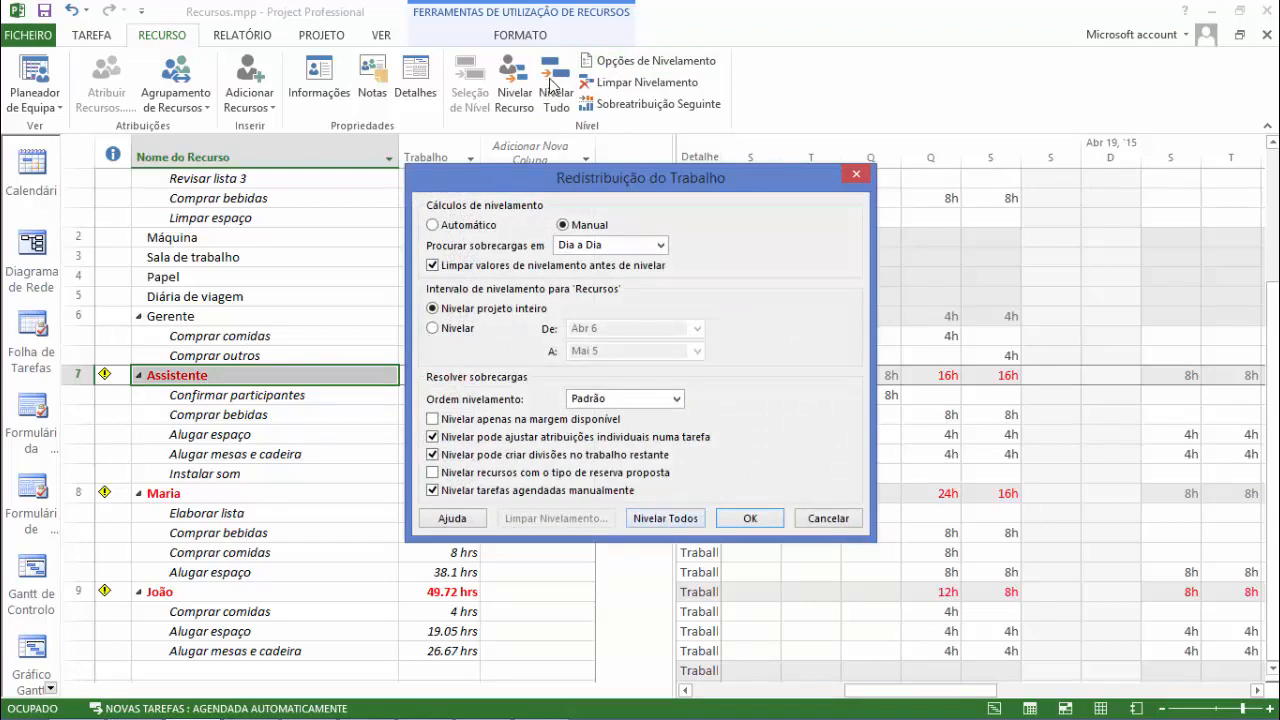
{"action": "left_click", "coordinate": [689, 521]}
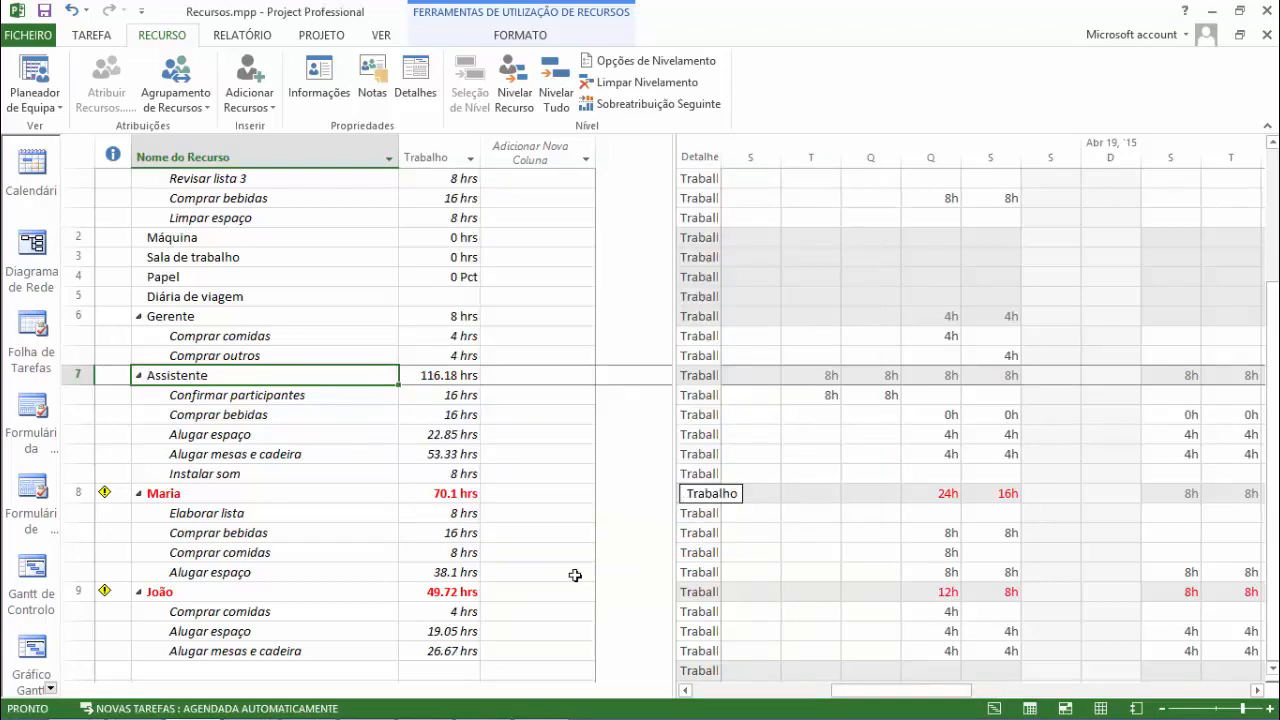
Step: Level only the overallocated resource with ID 8, below Assistente in the resource usage list
{"action": "left_click", "coordinate": [230, 495]}
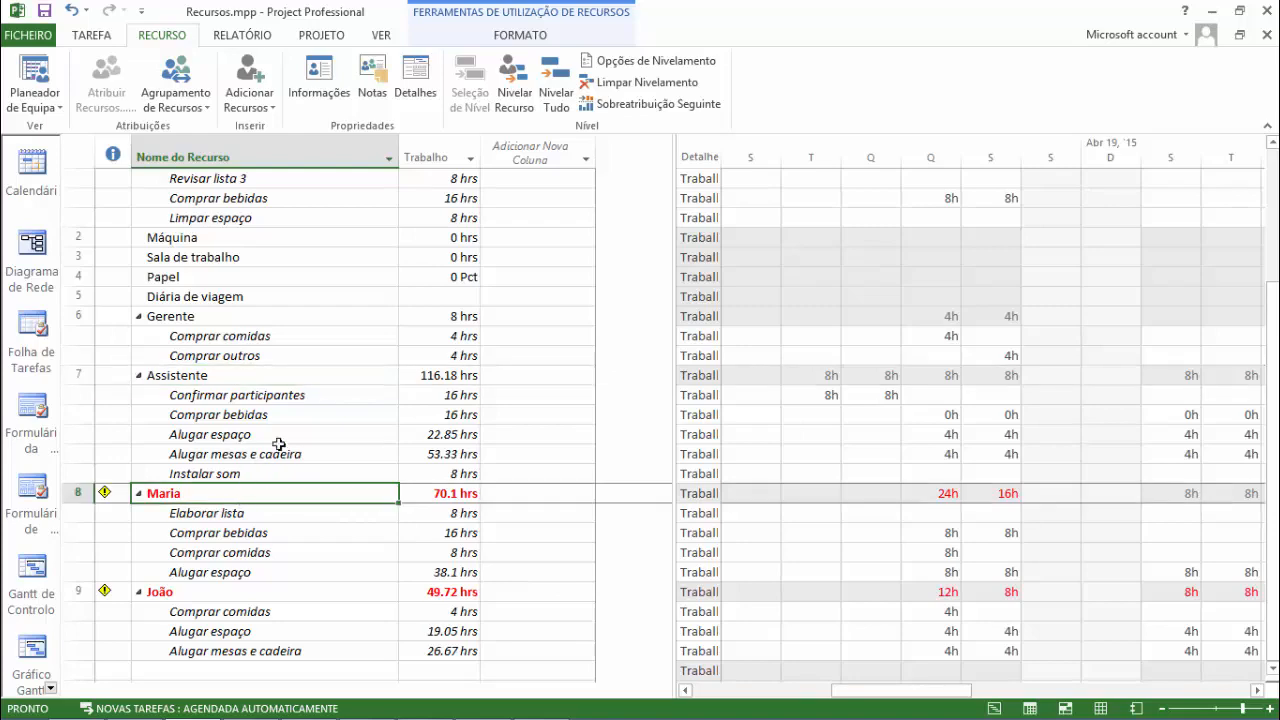
{"action": "scroll", "coordinate": [280, 445], "scroll_direction": "down", "scroll_amount": 2}
{"action": "scroll", "coordinate": [295, 472], "scroll_direction": "up", "scroll_amount": 5}
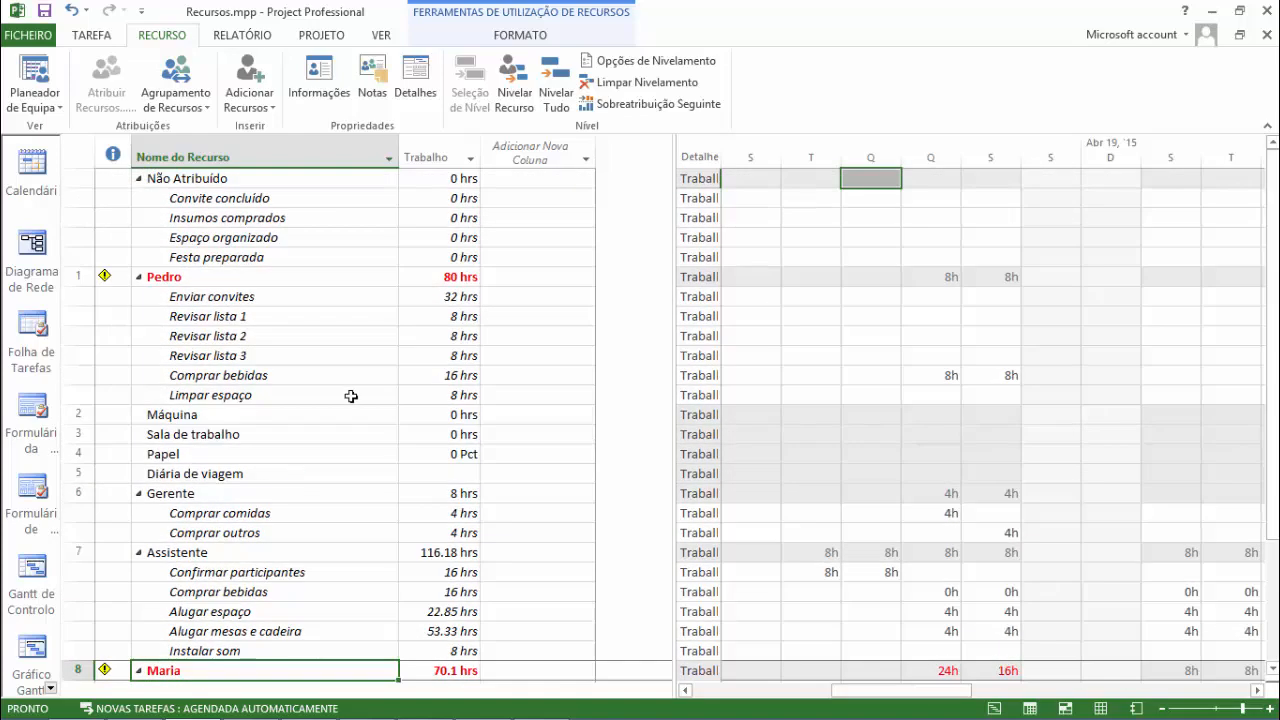
{"action": "scroll", "coordinate": [351, 393], "scroll_direction": "down", "scroll_amount": 3}
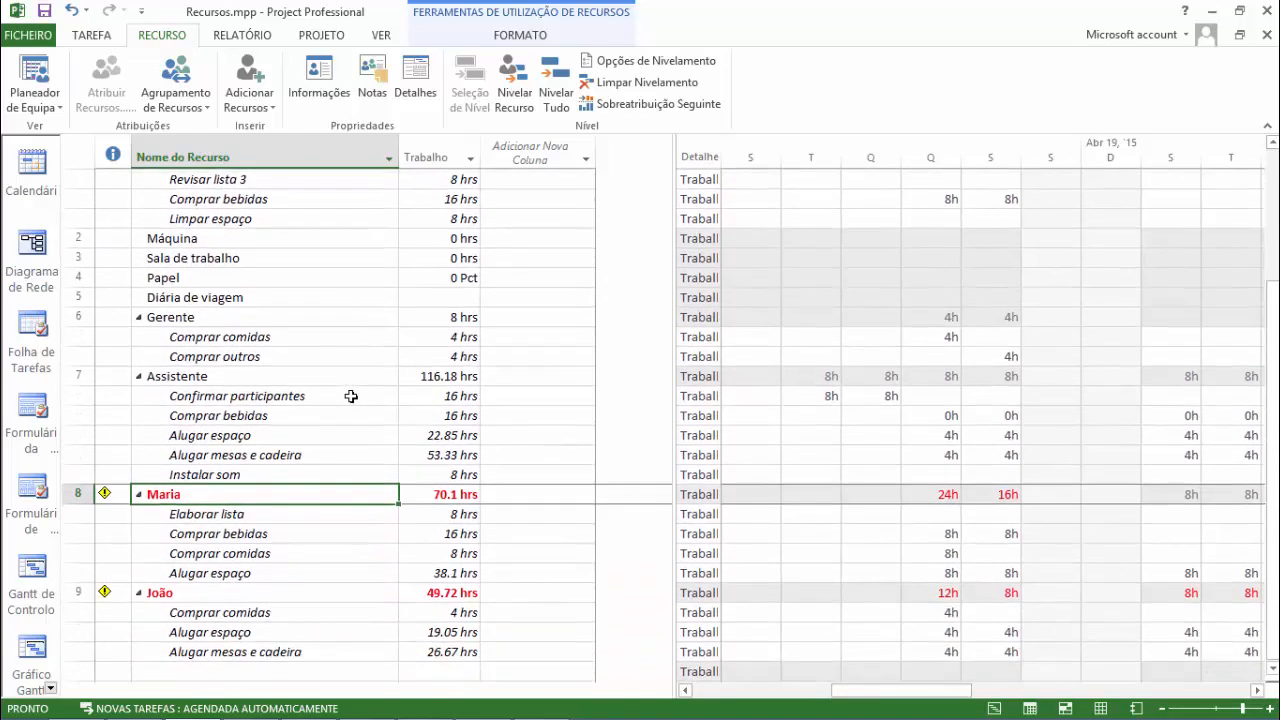
{"action": "scroll", "coordinate": [345, 413], "scroll_direction": "up", "scroll_amount": 3}
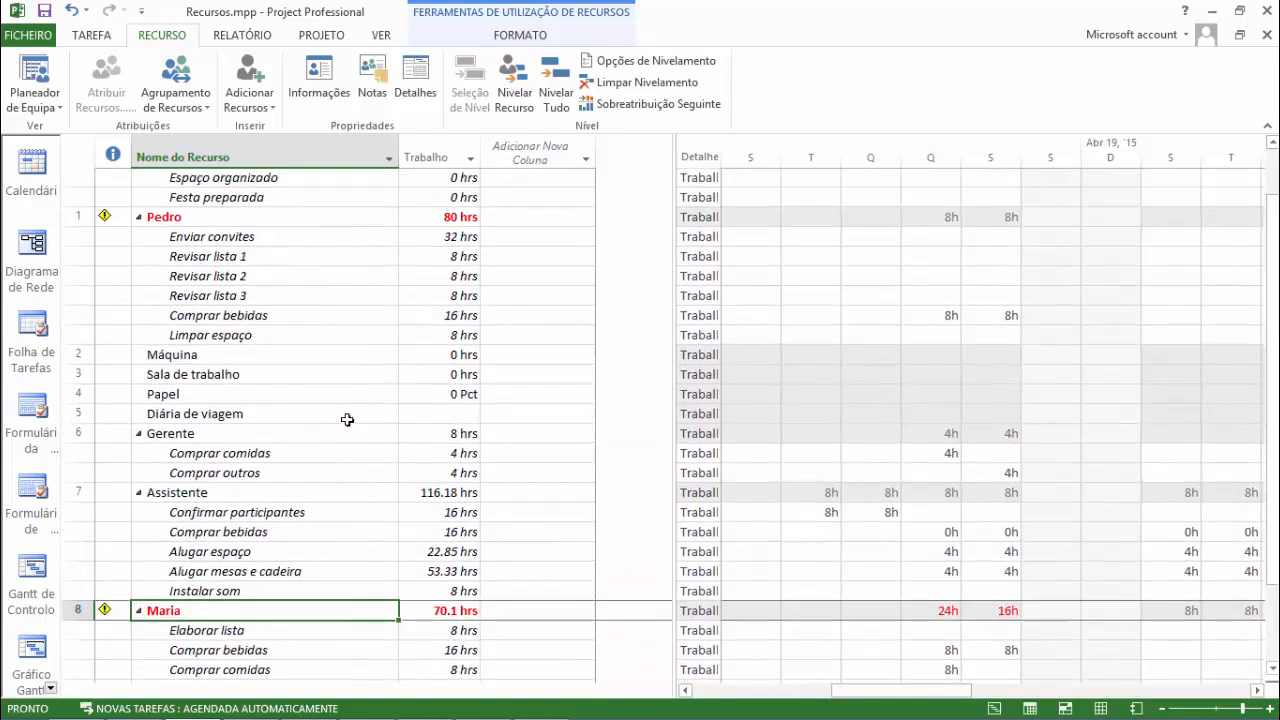
{"action": "scroll", "coordinate": [470, 240], "scroll_direction": "down", "scroll_amount": 1}
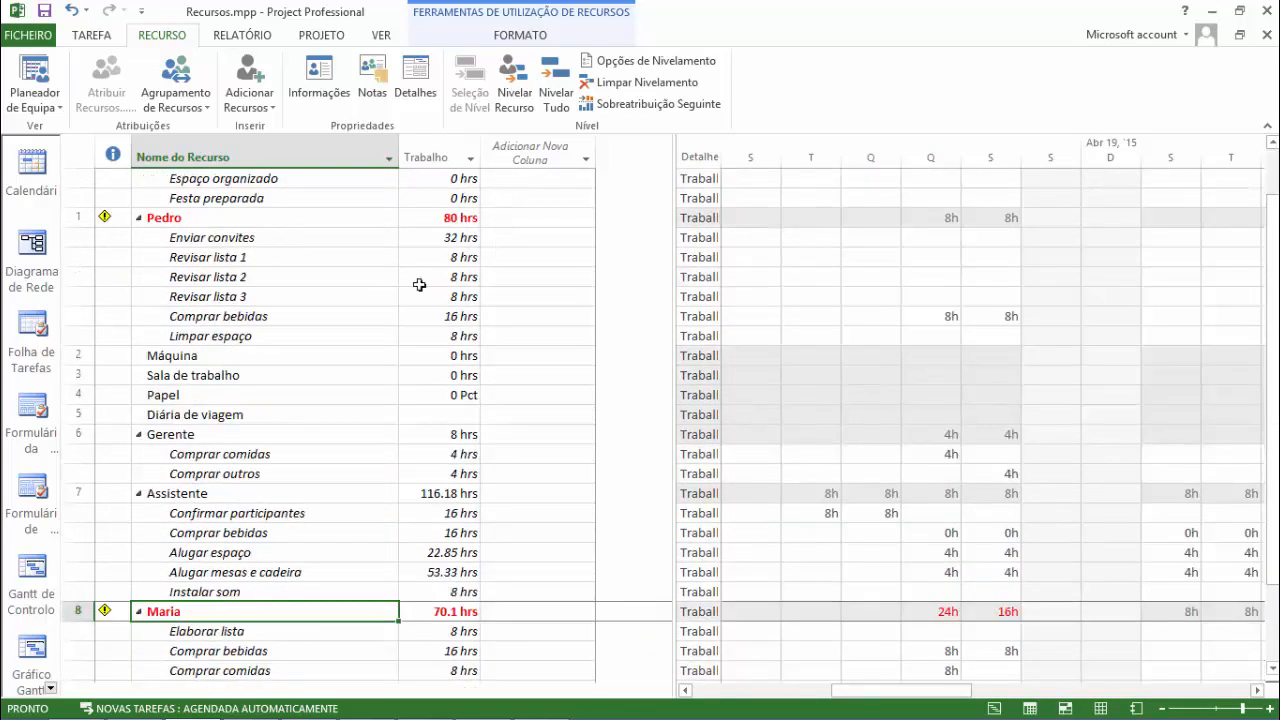
{"action": "scroll", "coordinate": [372, 268], "scroll_direction": "down", "scroll_amount": 1}
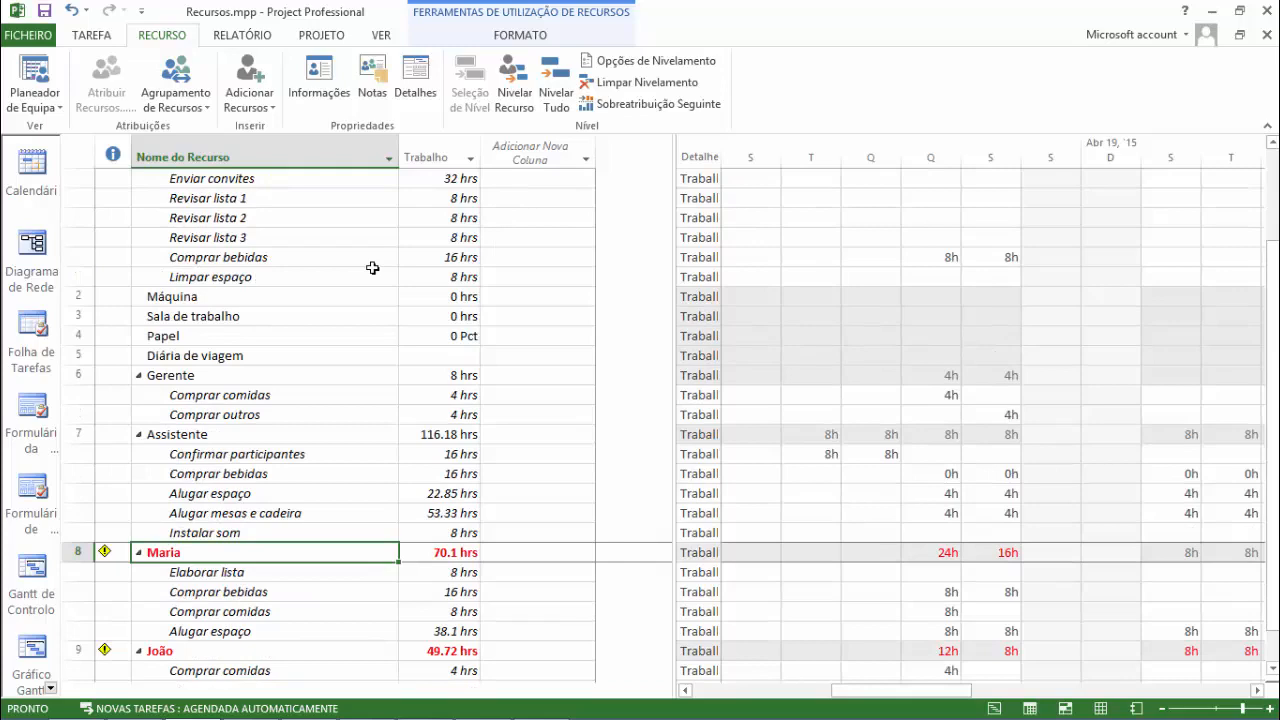
{"action": "scroll", "coordinate": [372, 268], "scroll_direction": "down", "scroll_amount": 1}
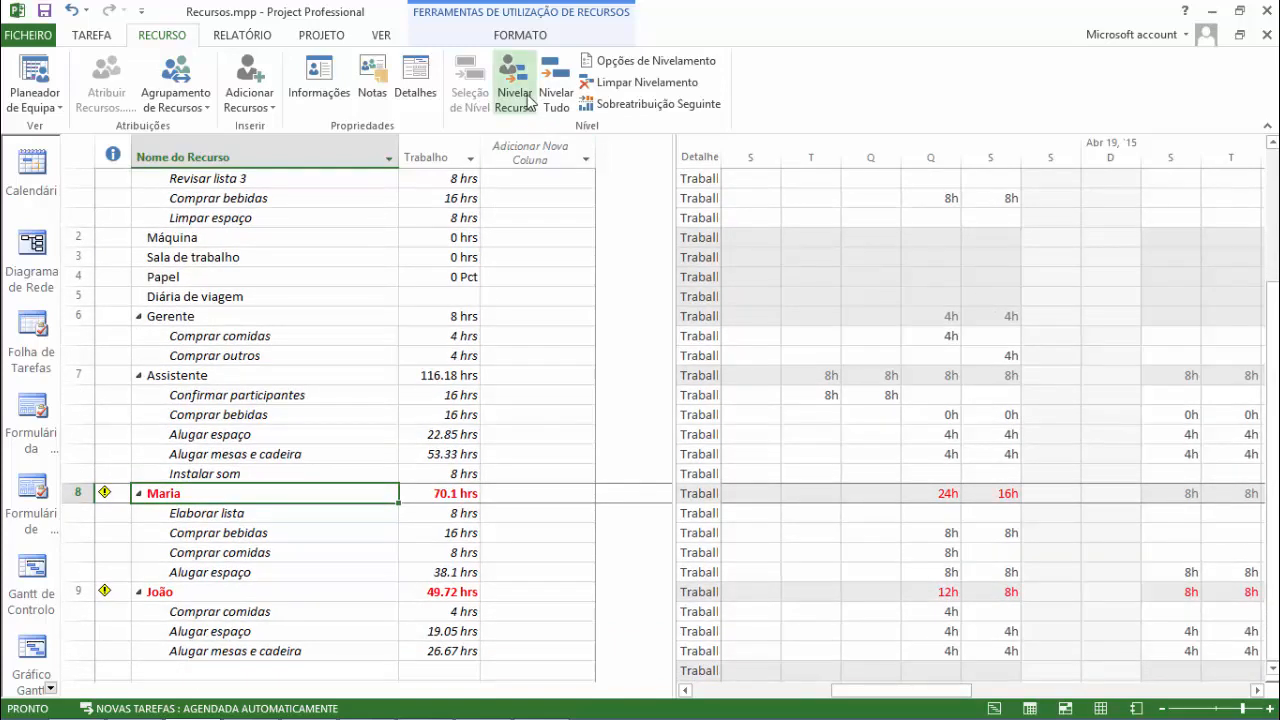
{"action": "scroll", "coordinate": [460, 462], "scroll_direction": "down", "scroll_amount": 1}
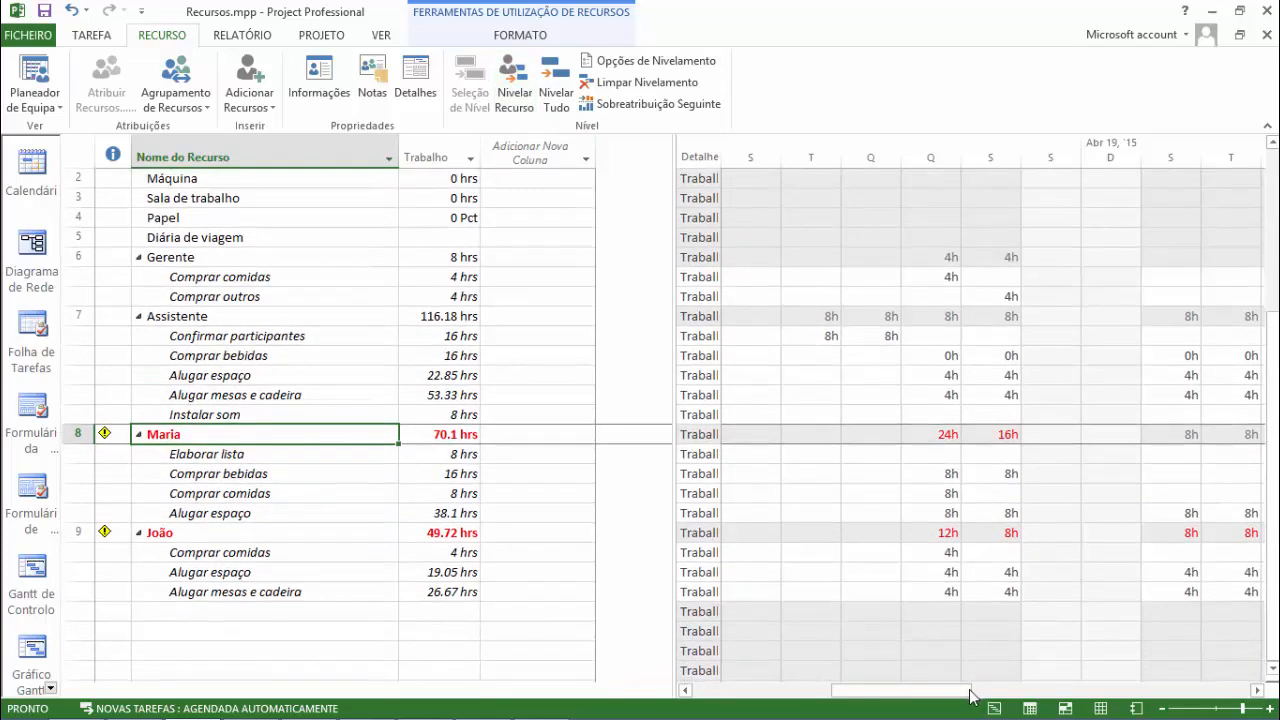
{"action": "left_click_drag", "start_coordinate": [970, 695], "coordinate": [1005, 688]}
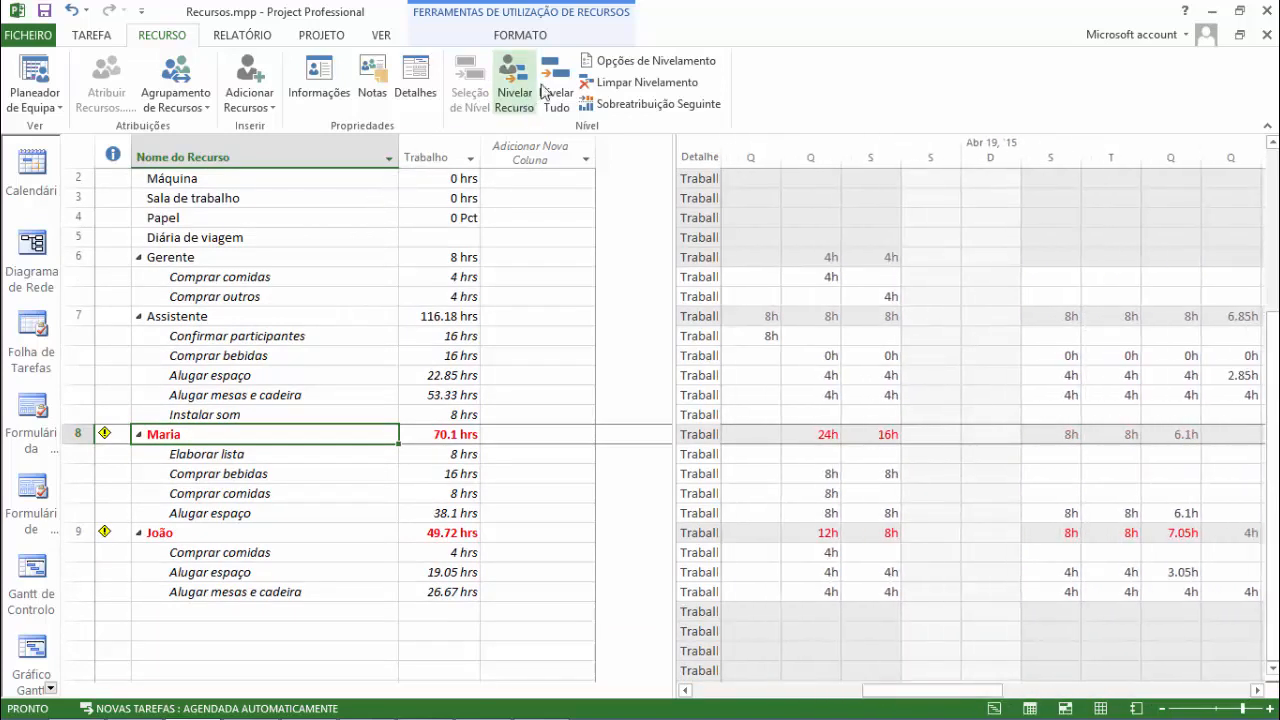
{"action": "left_click", "coordinate": [538, 88]}
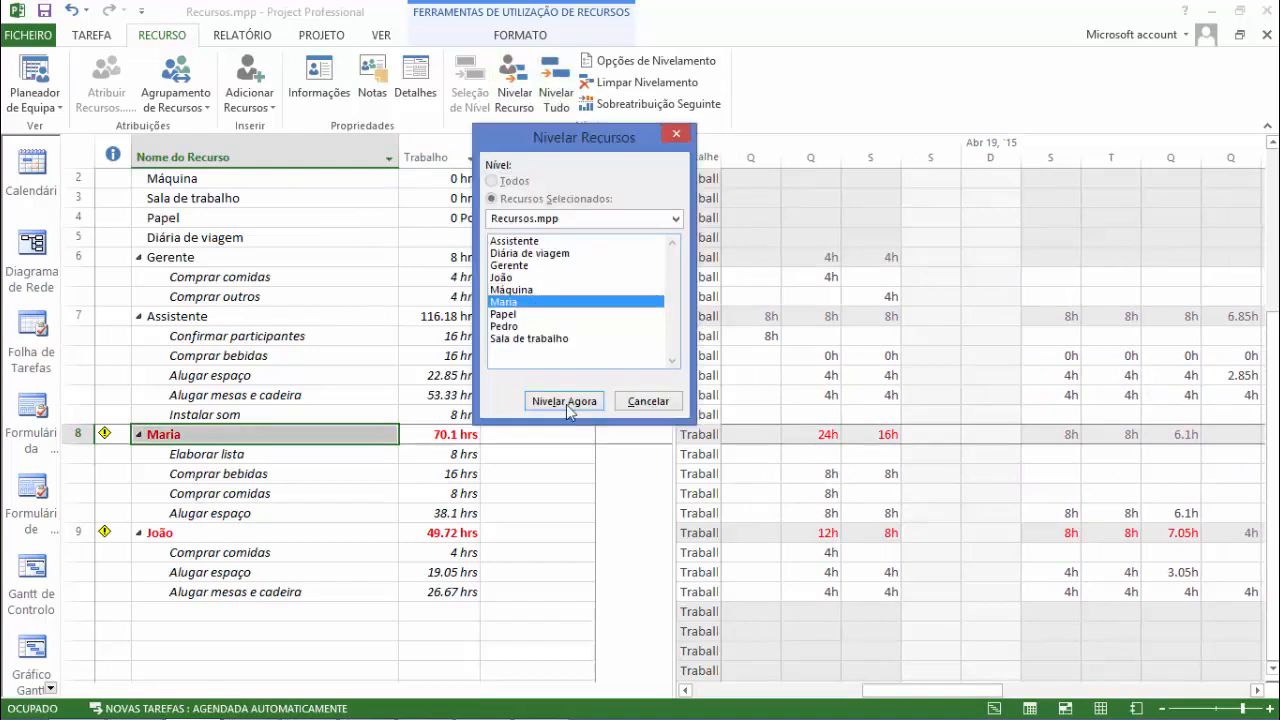
{"action": "left_click", "coordinate": [564, 402]}
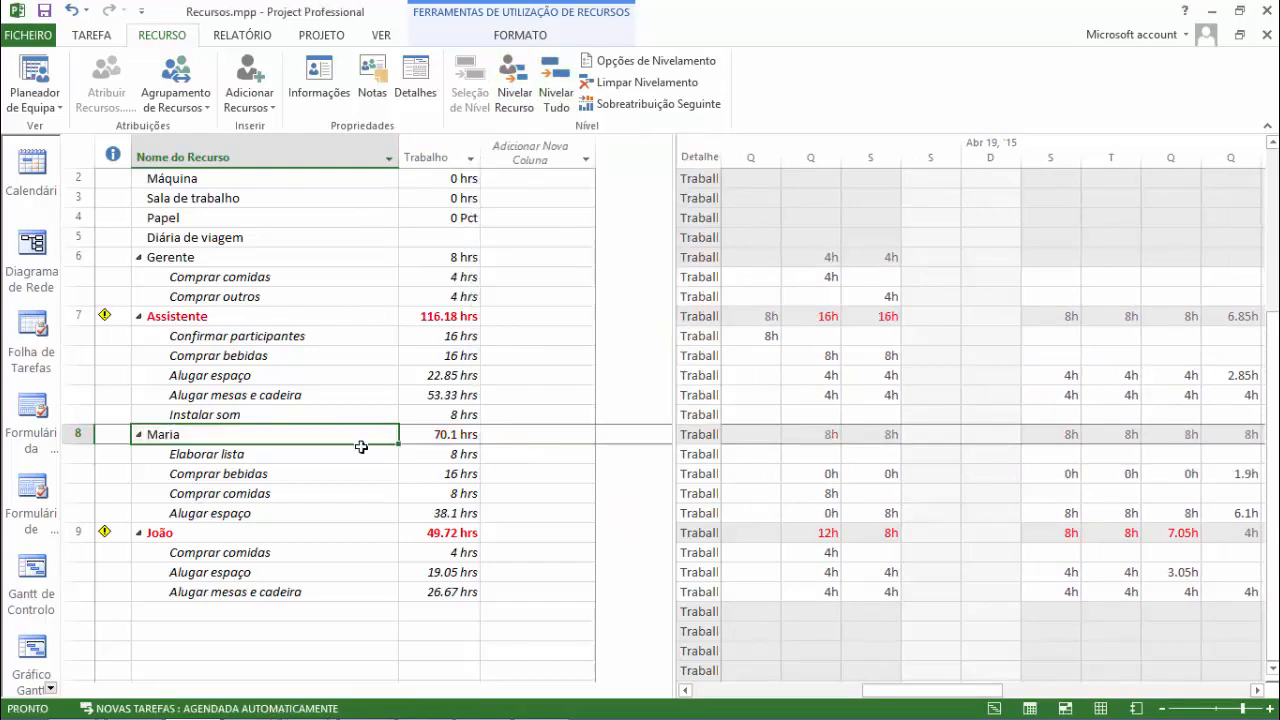
Step: Level all resources in the project at once to resolve the overallocations of Assistente and the resource with ID 9
{"action": "left_click", "coordinate": [318, 318]}
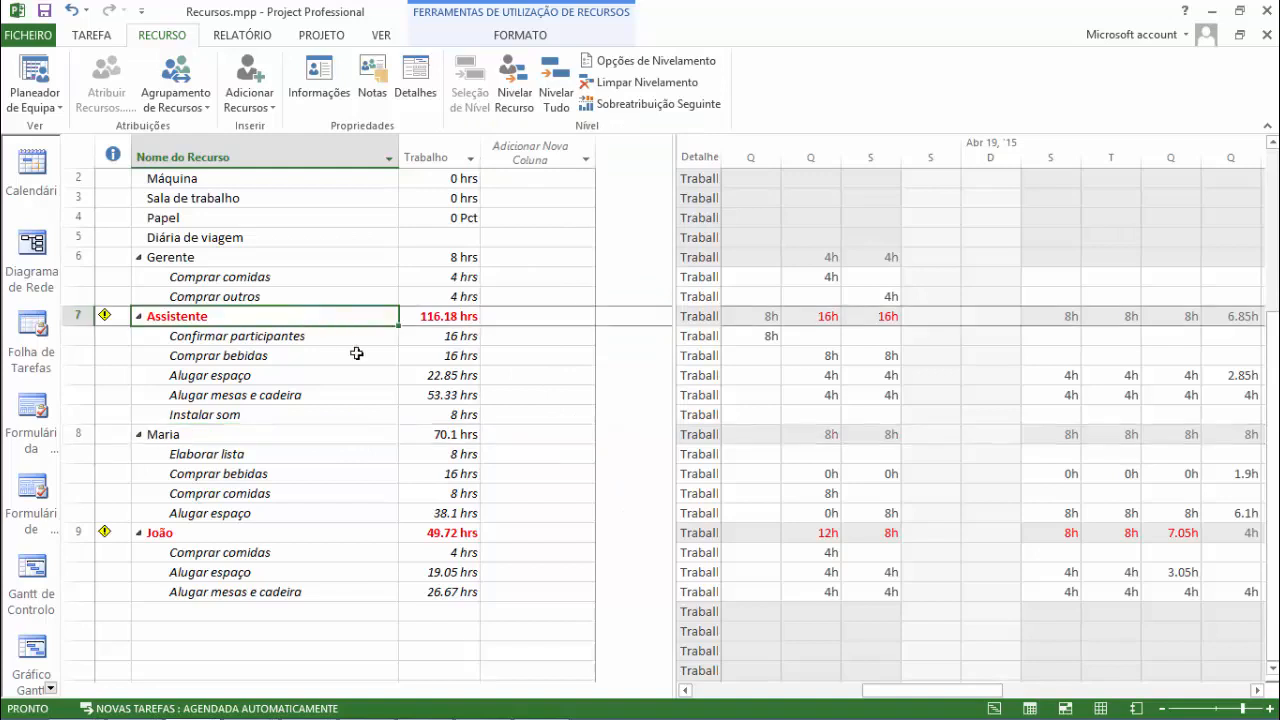
{"action": "left_click", "coordinate": [268, 432]}
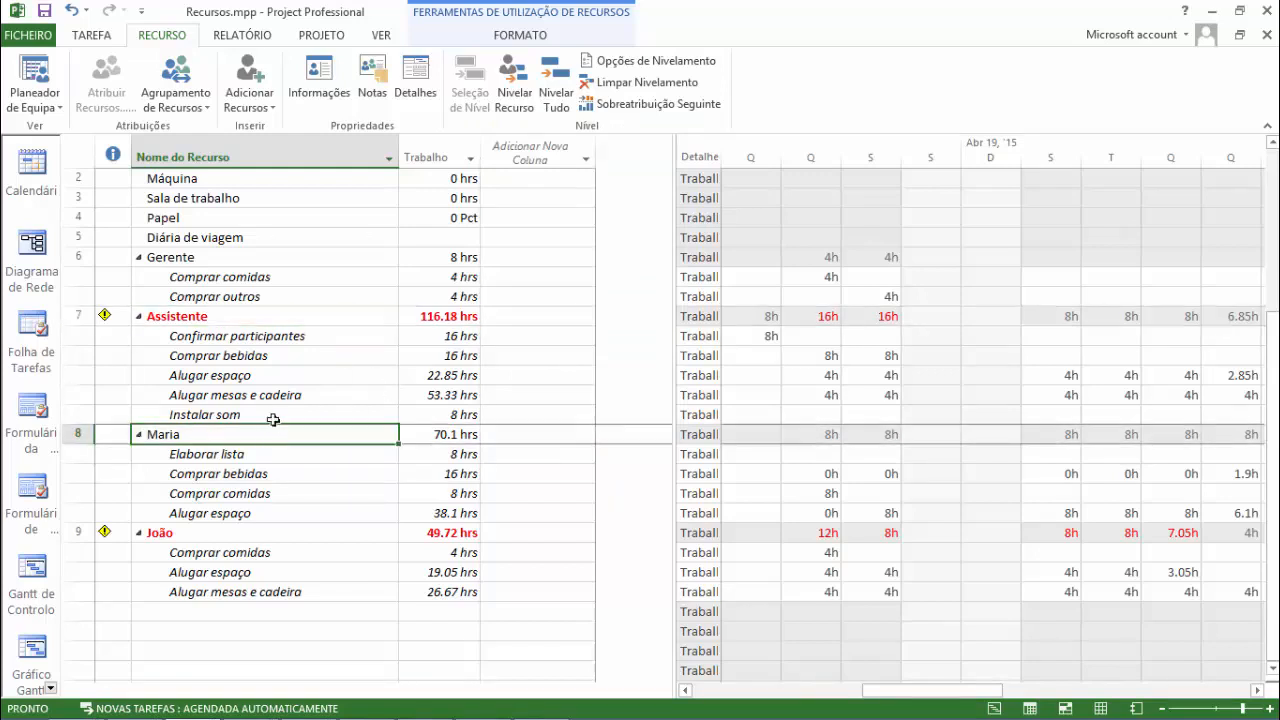
{"action": "left_click", "coordinate": [284, 320]}
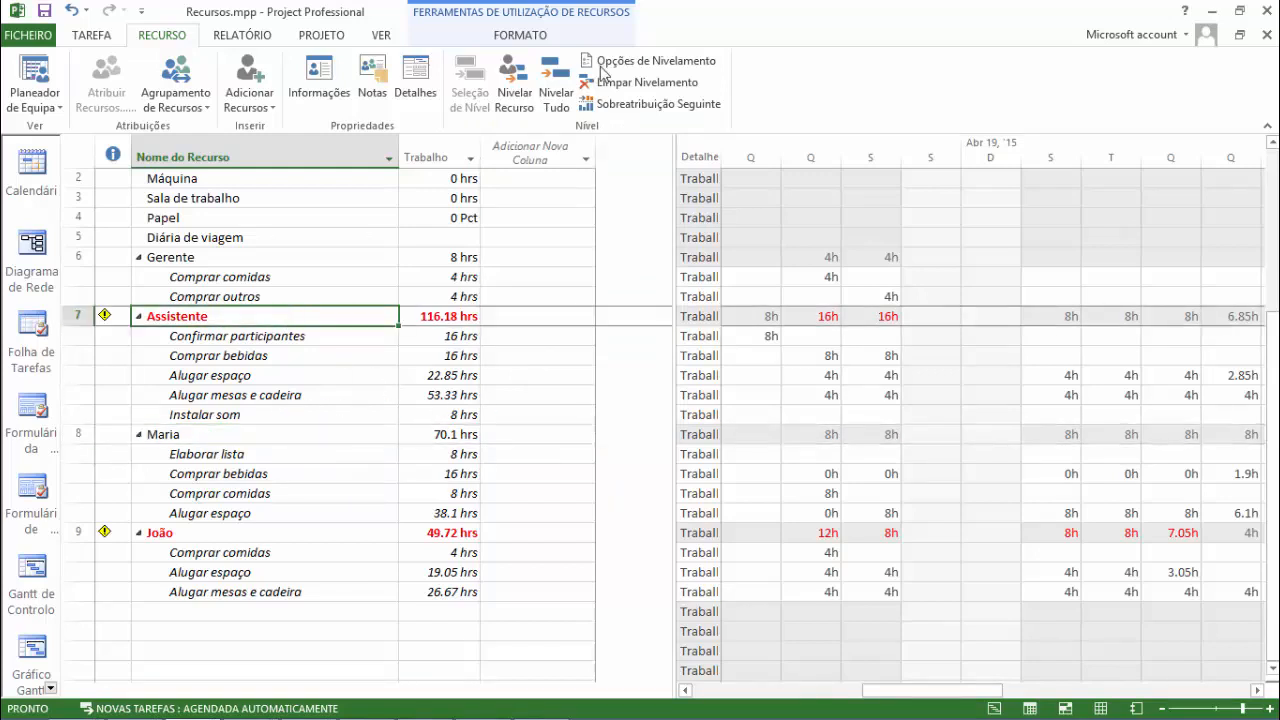
{"action": "left_click", "coordinate": [556, 92]}
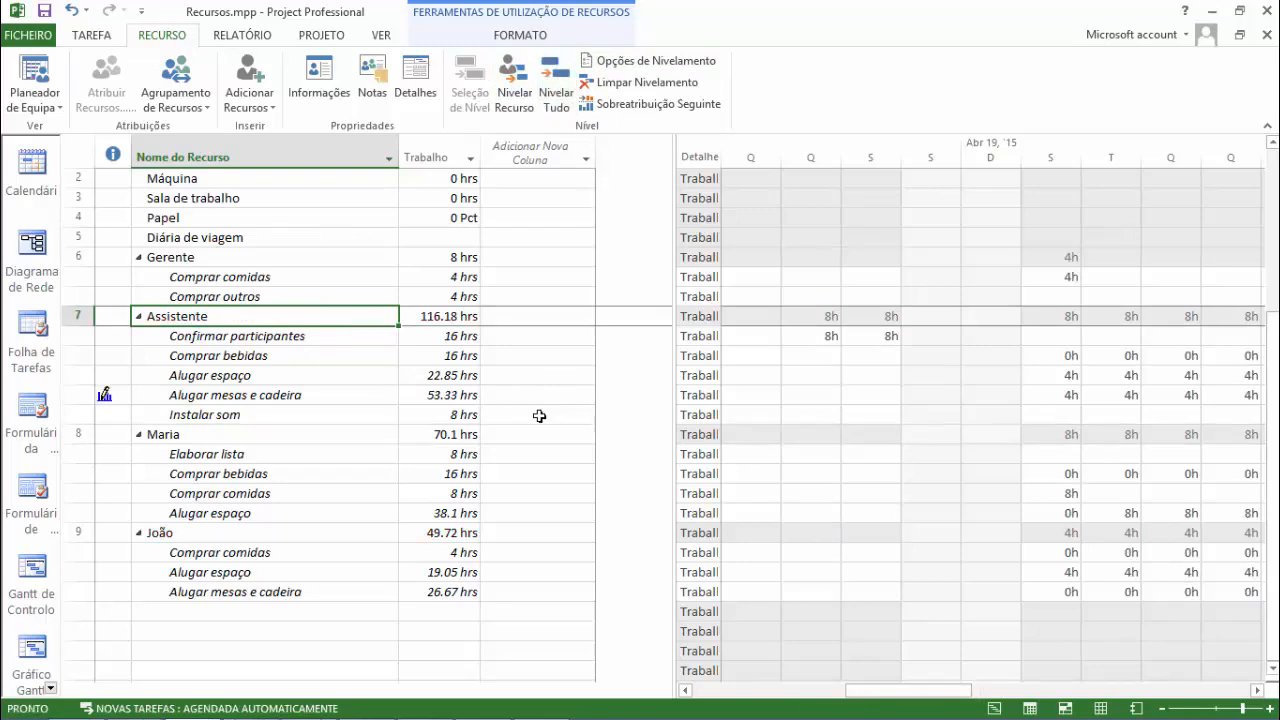
Step: Review the leveled daily hours through the week of Abr 26, including the Comprar bebidas assignment of the resource with ID 8
{"action": "scroll", "coordinate": [496, 494], "scroll_direction": "up", "scroll_amount": 1}
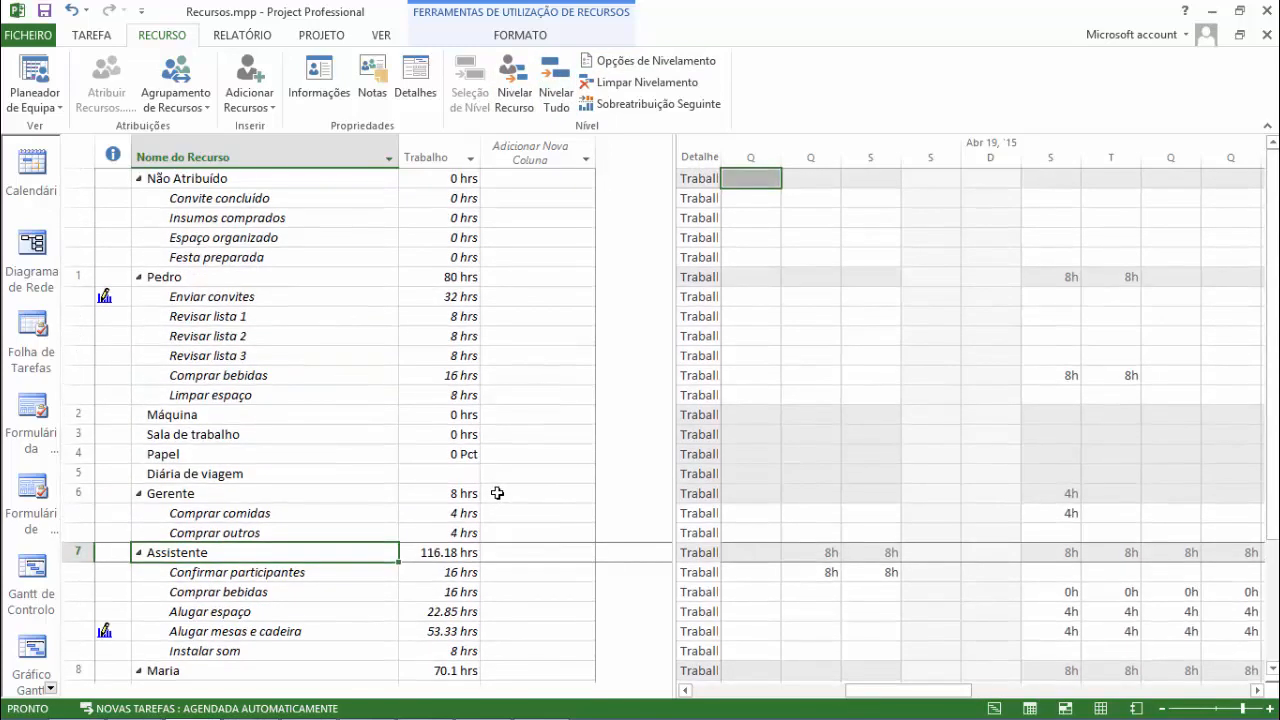
{"action": "scroll", "coordinate": [498, 488], "scroll_direction": "down", "scroll_amount": 4}
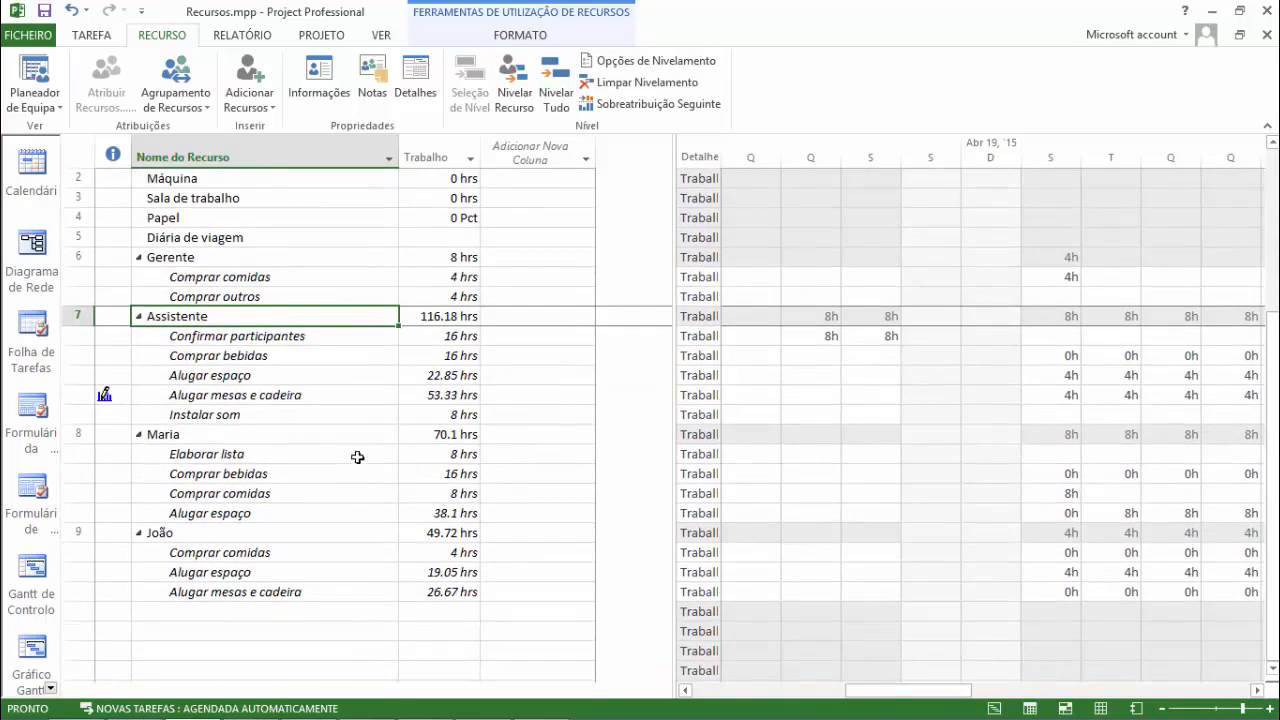
{"action": "left_click", "coordinate": [340, 438]}
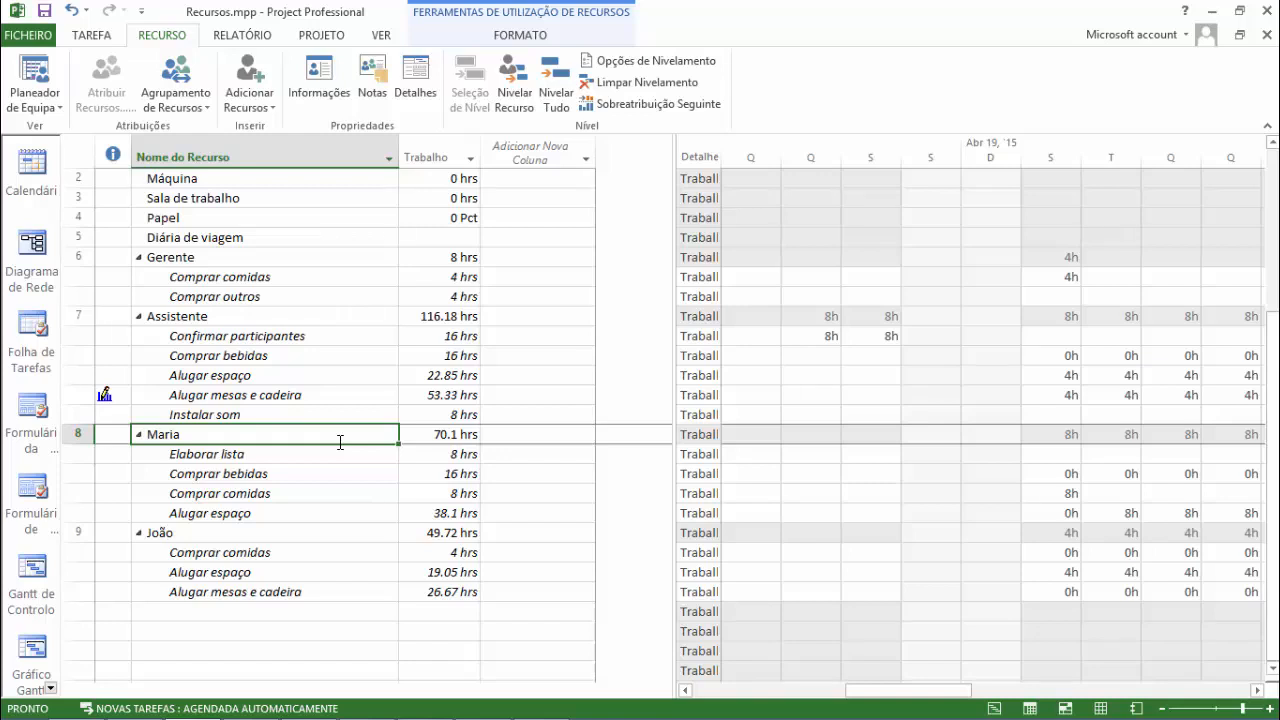
{"action": "left_click", "coordinate": [318, 478]}
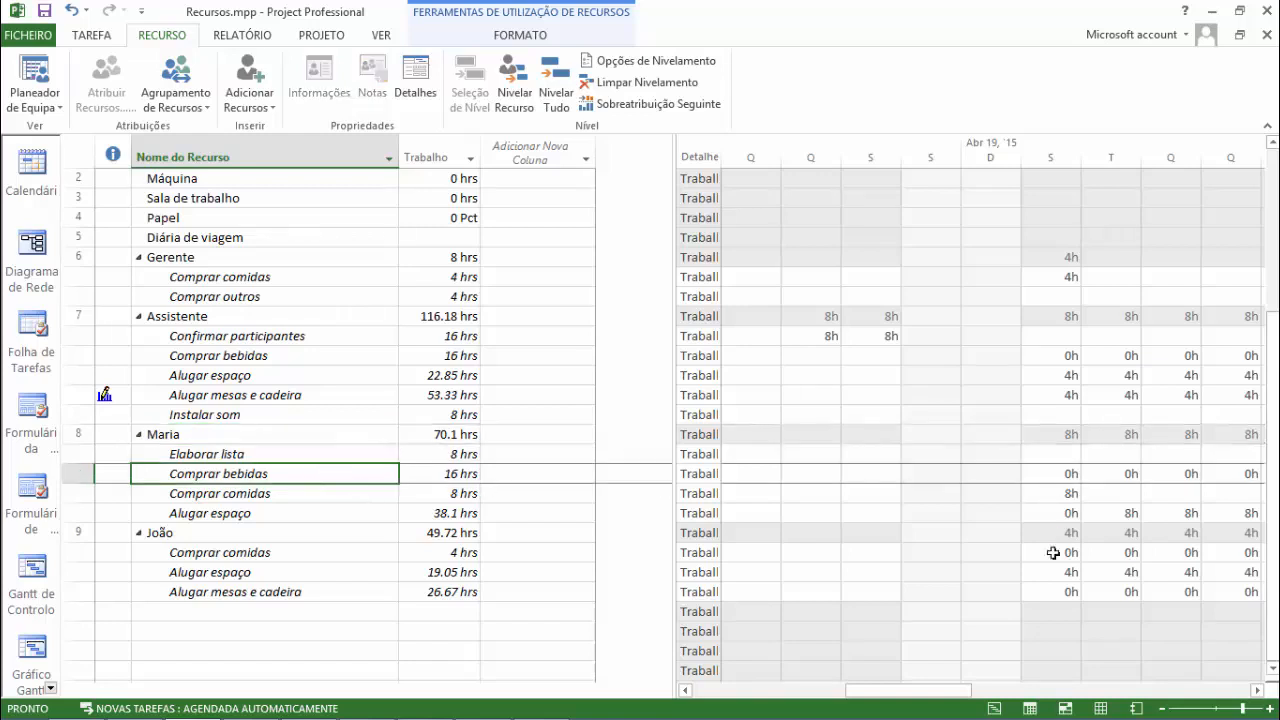
{"action": "left_click", "coordinate": [1016, 691]}
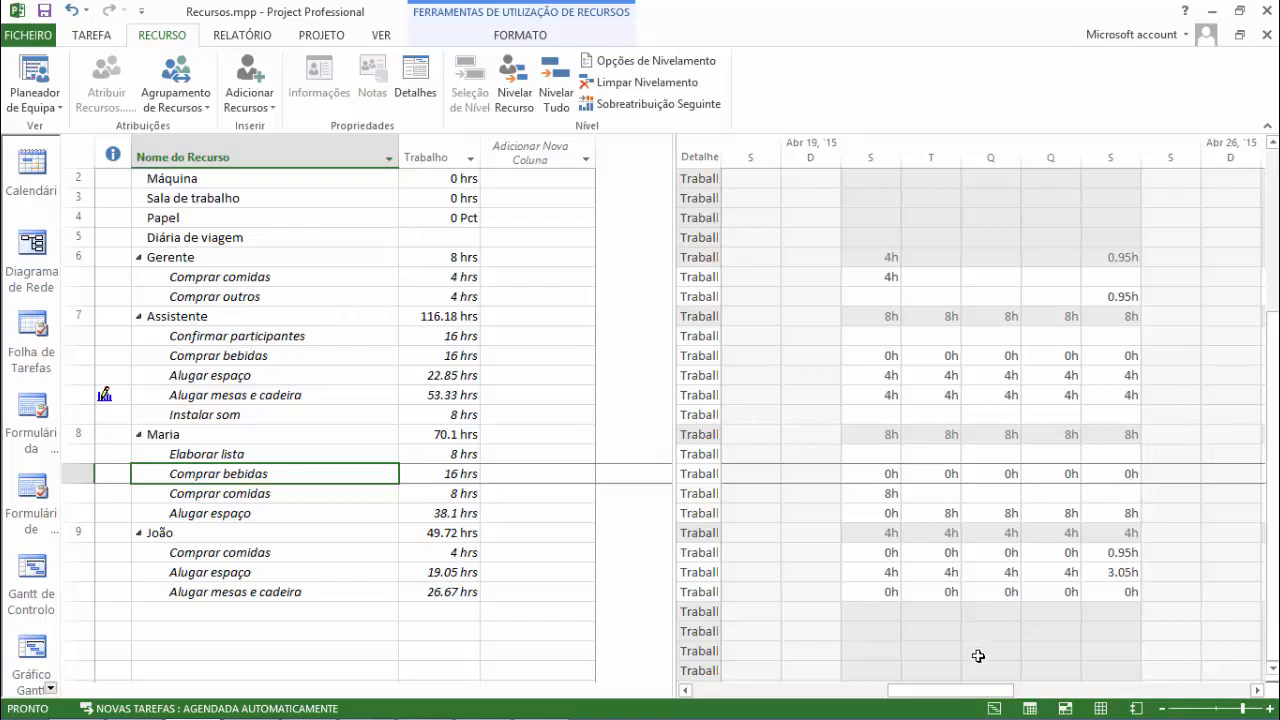
{"action": "left_click_drag", "start_coordinate": [1016, 691], "coordinate": [1080, 677]}
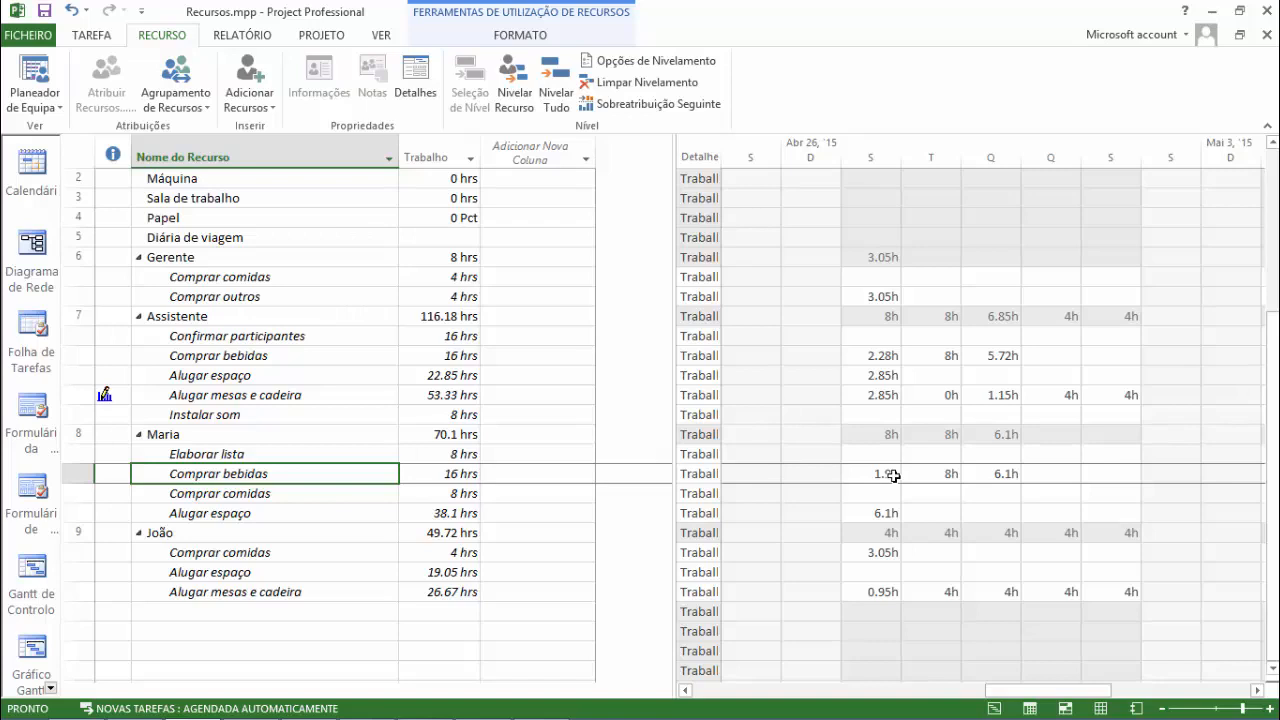
{"action": "left_click", "coordinate": [473, 479]}
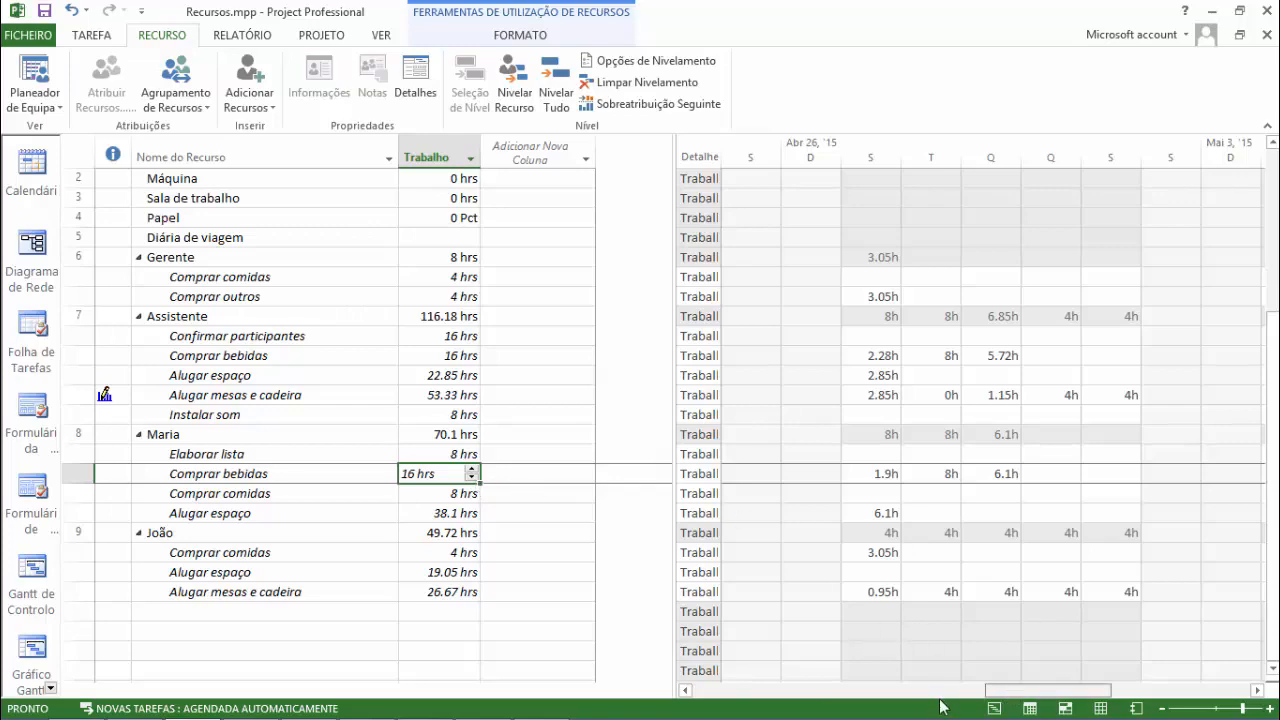
Step: Review the resource hours for the week of Abr 19 and switch to the Gantt chart to check the Recursos finish date
{"action": "left_click_drag", "start_coordinate": [1024, 691], "coordinate": [943, 705]}
{"action": "scroll", "coordinate": [987, 600], "scroll_direction": "up", "scroll_amount": 4}
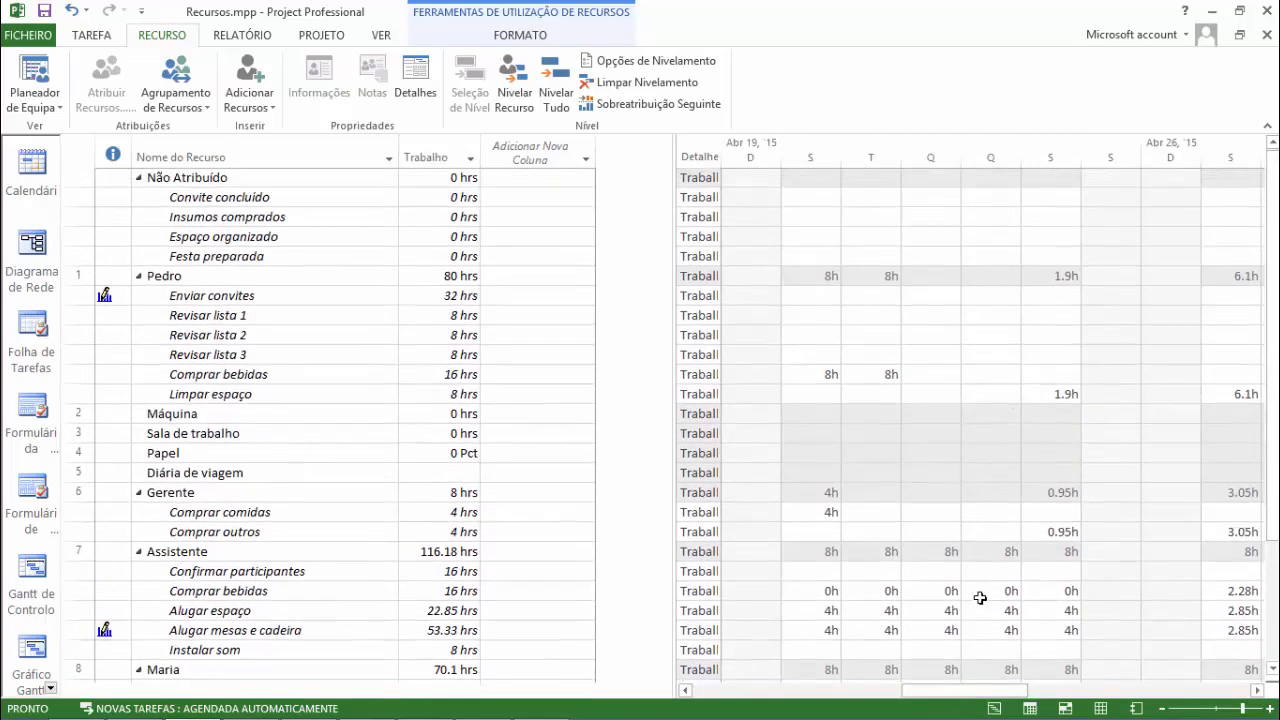
{"action": "scroll", "coordinate": [978, 580], "scroll_direction": "down", "scroll_amount": 2}
{"action": "scroll", "coordinate": [543, 277], "scroll_direction": "up", "scroll_amount": 2}
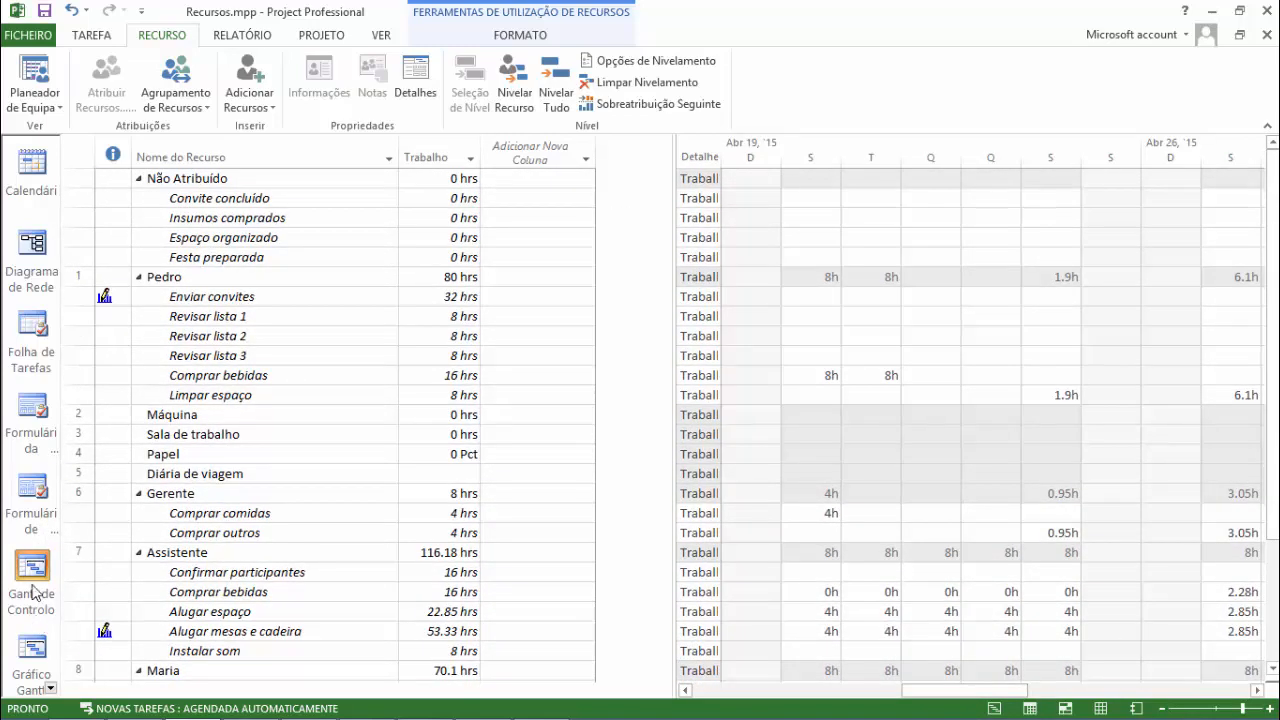
{"action": "left_click", "coordinate": [32, 648]}
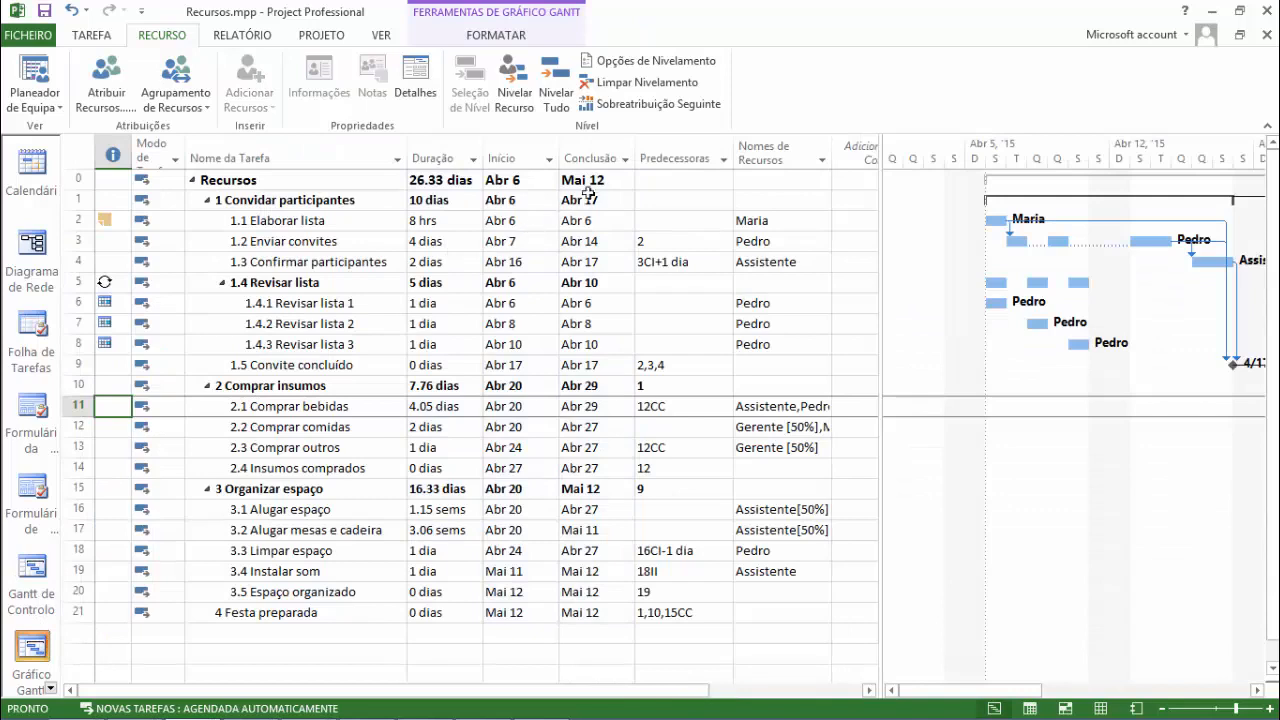
Step: Rejoin the split portions of the Enviar convites bar in the Gantt chart into one continuous bar
{"action": "left_click", "coordinate": [595, 182]}
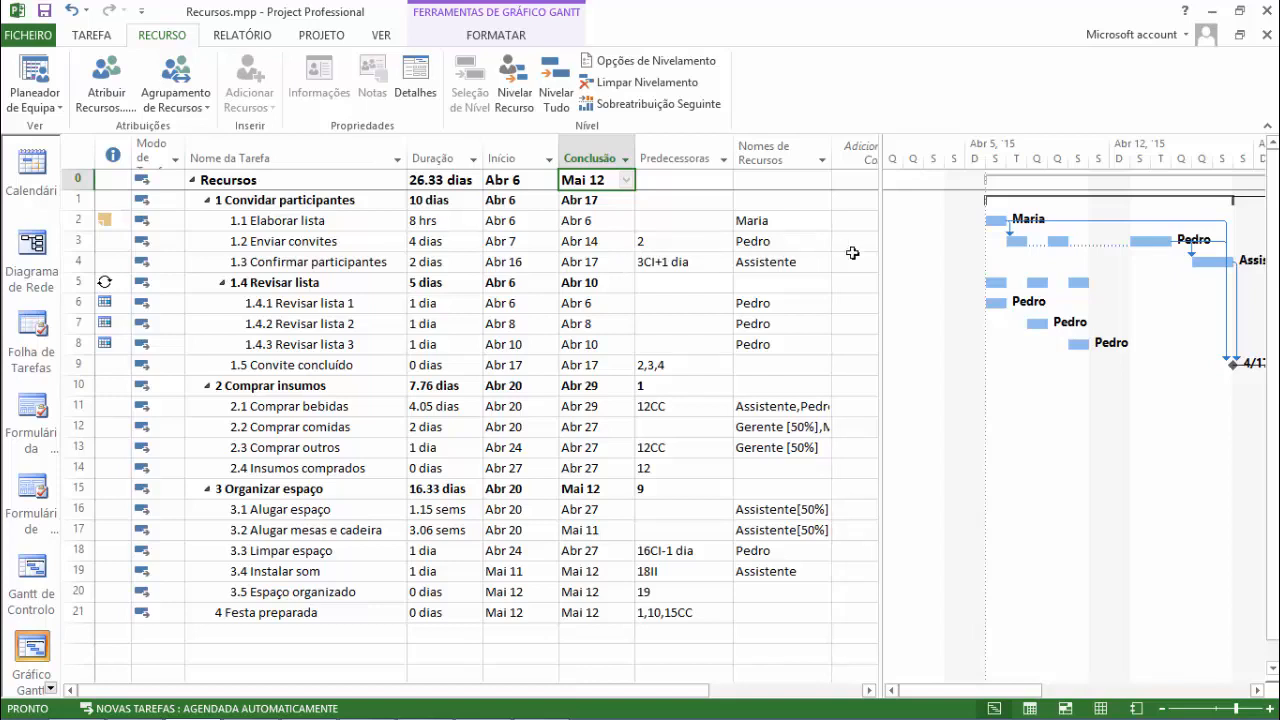
{"action": "left_click", "coordinate": [1258, 691]}
{"action": "left_click", "coordinate": [1258, 691]}
{"action": "left_click", "coordinate": [1258, 691]}
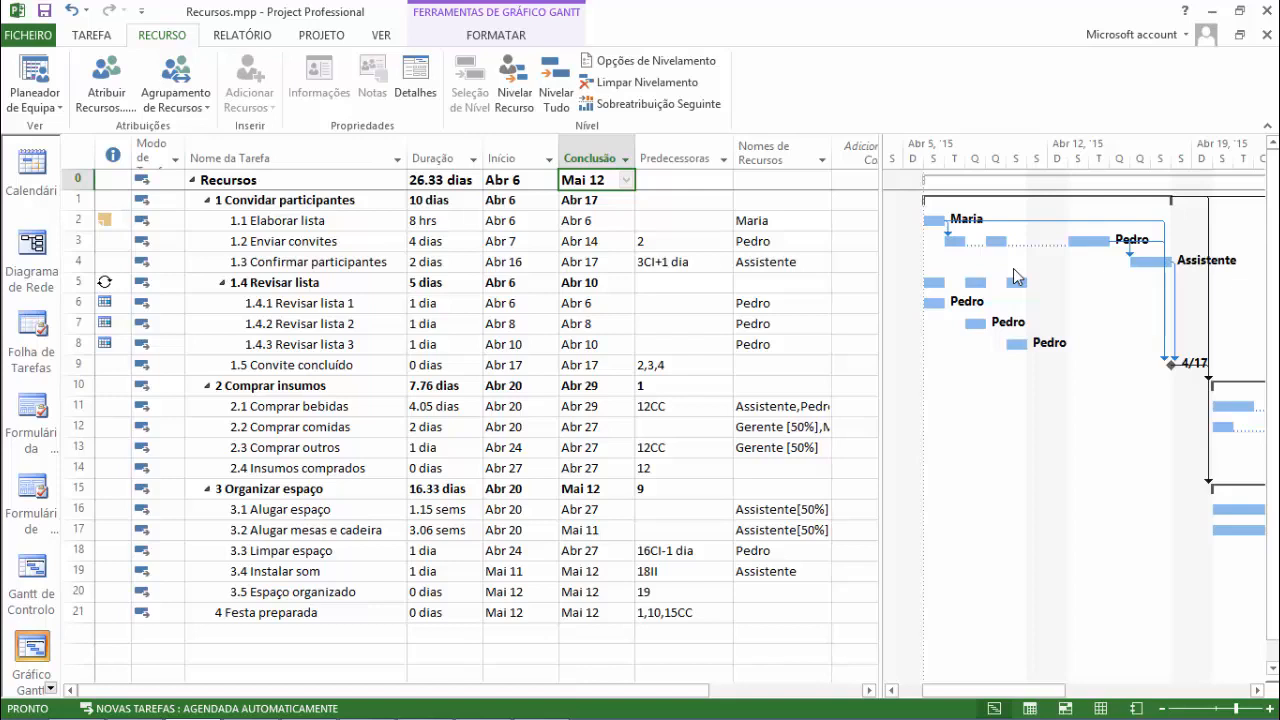
{"action": "mouse_move", "coordinate": [1002, 243]}
{"action": "left_click_drag", "start_coordinate": [995, 242], "coordinate": [975, 243]}
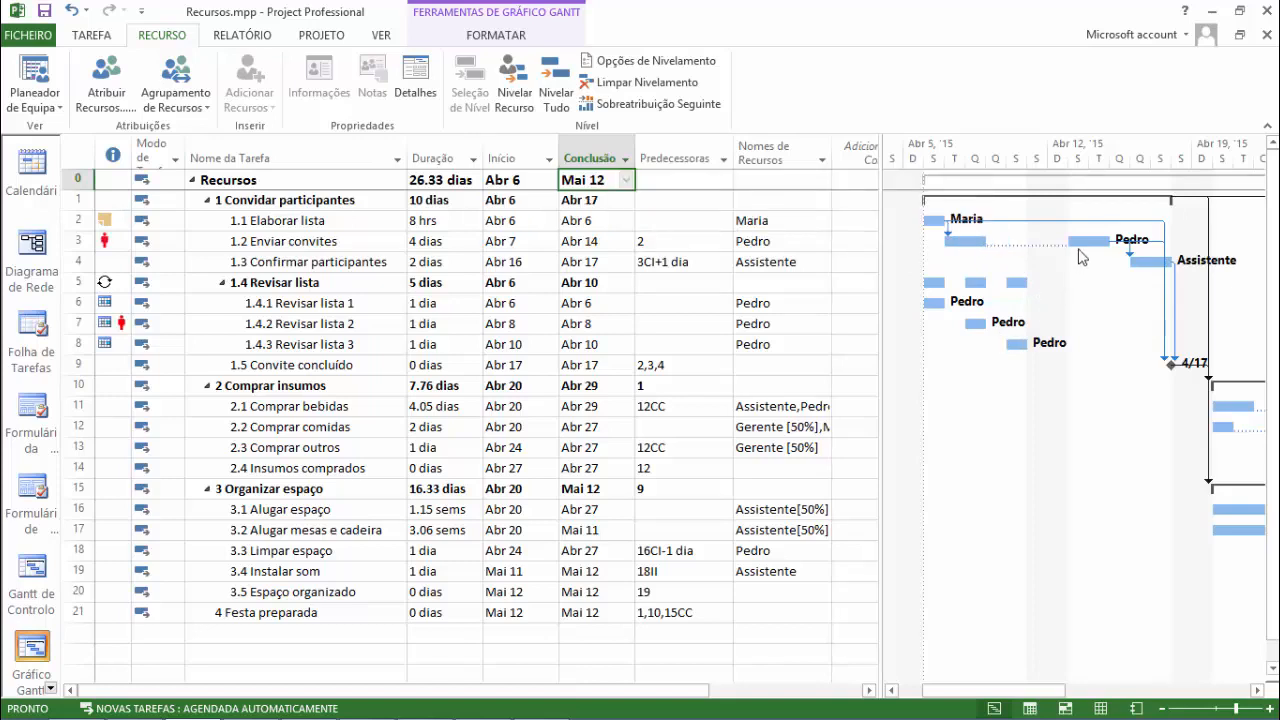
{"action": "left_click_drag", "start_coordinate": [1078, 242], "coordinate": [993, 248]}
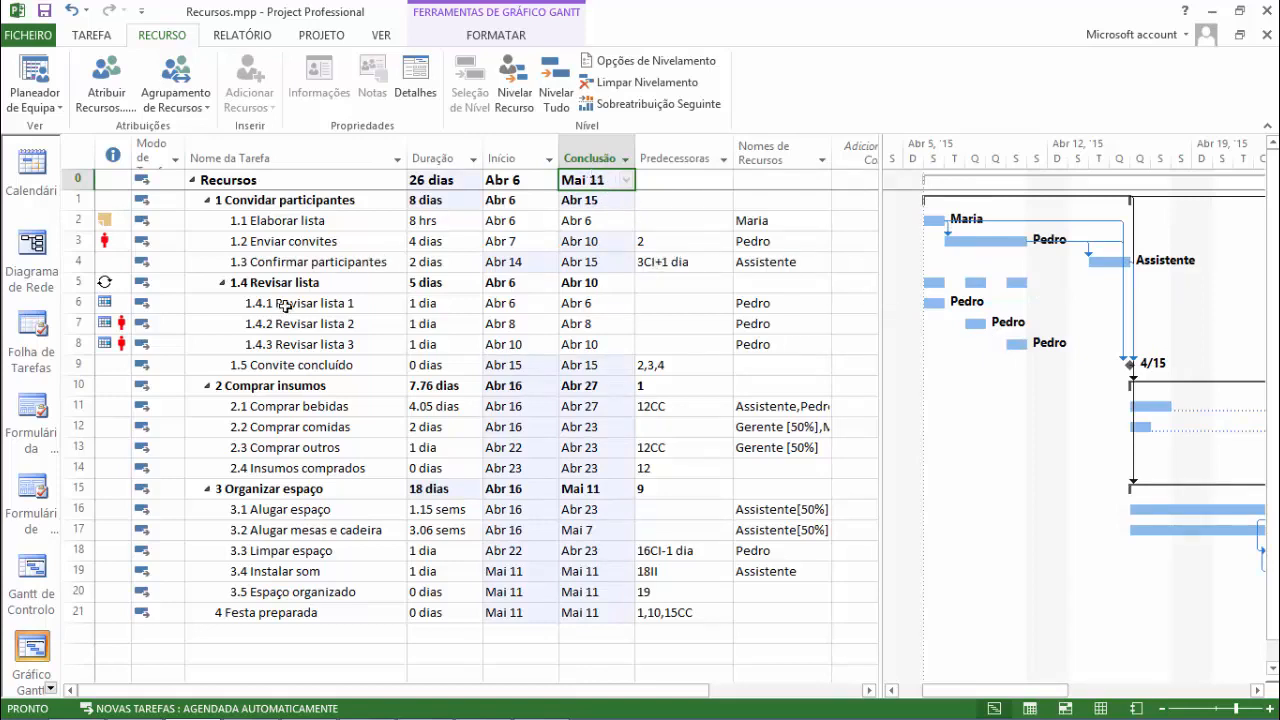
Step: Show resource usage for the week of Abr 5 and level only the overallocated resource with ID 1
{"action": "mouse_move", "coordinate": [119, 246]}
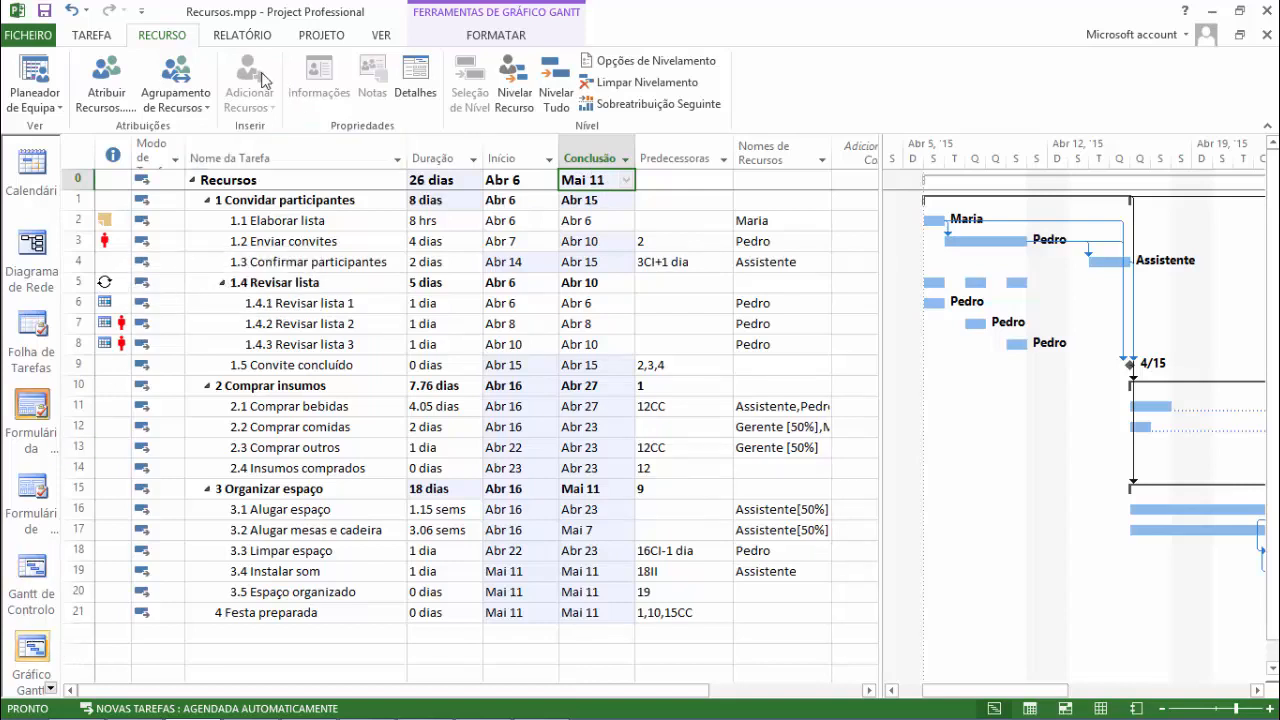
{"action": "left_click", "coordinate": [377, 38]}
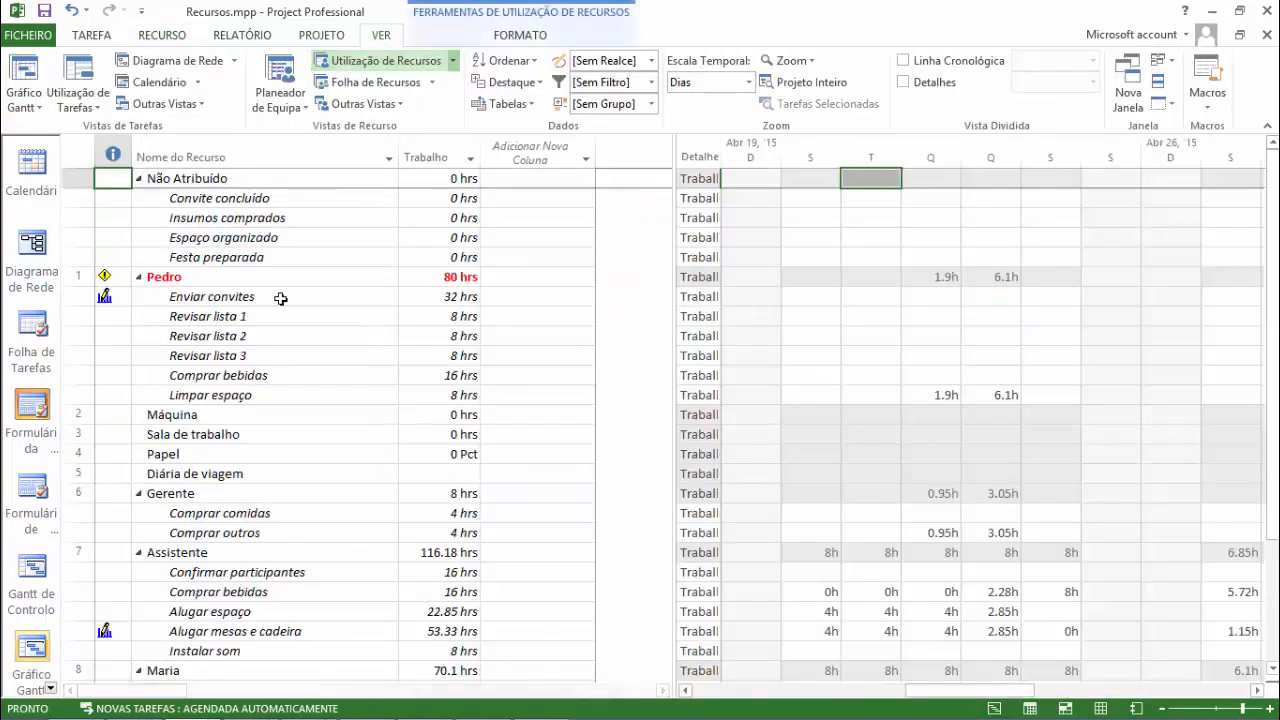
{"action": "left_click", "coordinate": [267, 284]}
{"action": "scroll", "coordinate": [549, 477], "scroll_direction": "down", "scroll_amount": 5}
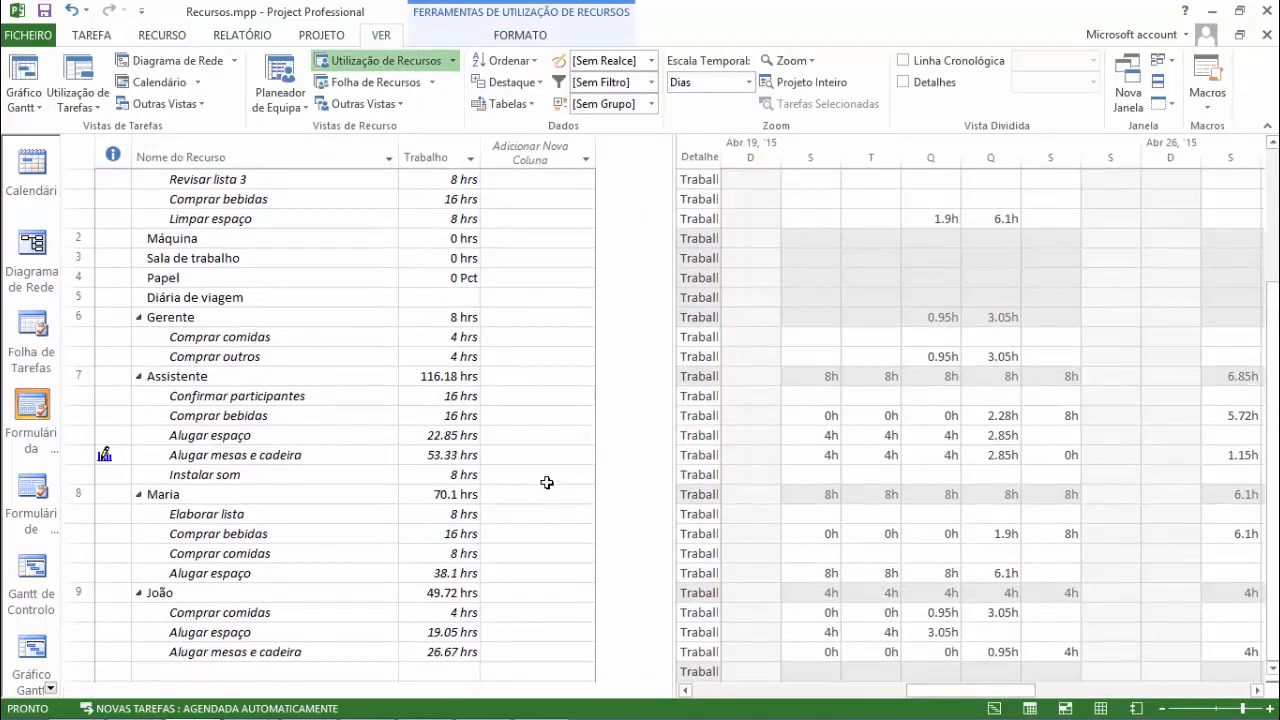
{"action": "scroll", "coordinate": [536, 479], "scroll_direction": "up", "scroll_amount": 5}
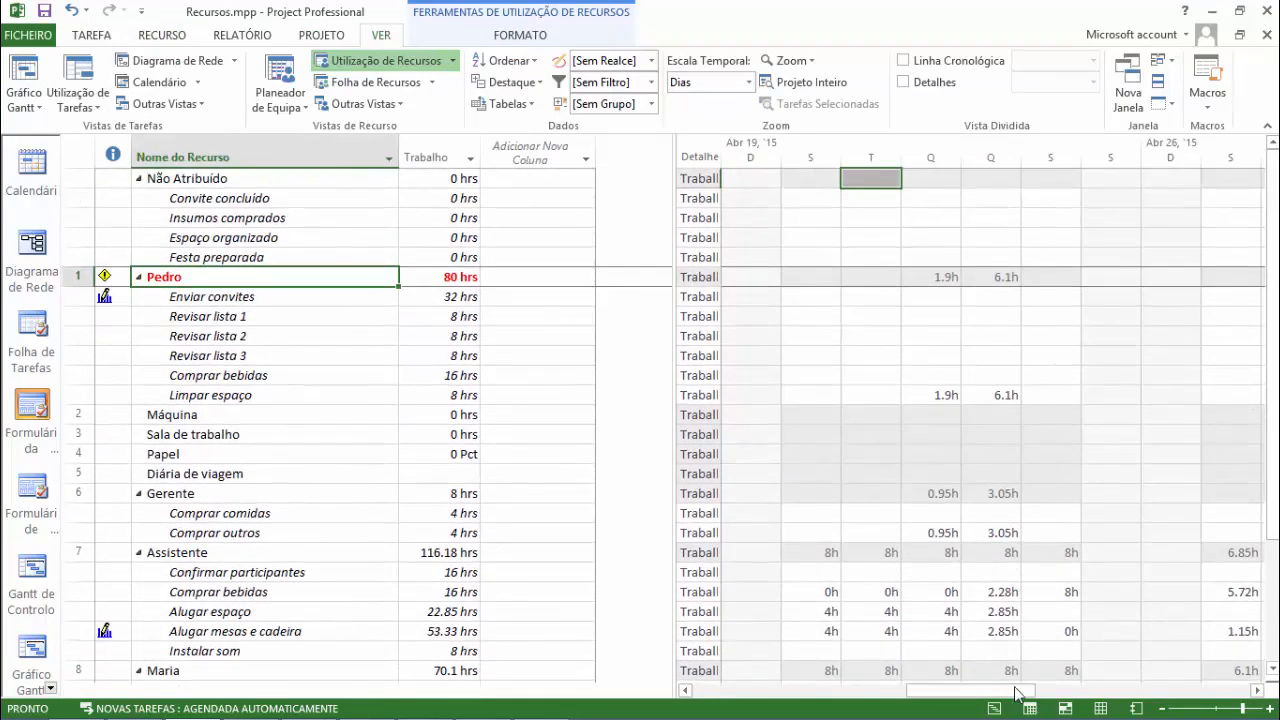
{"action": "left_click_drag", "start_coordinate": [1016, 693], "coordinate": [805, 697]}
{"action": "left_click", "coordinate": [832, 274]}
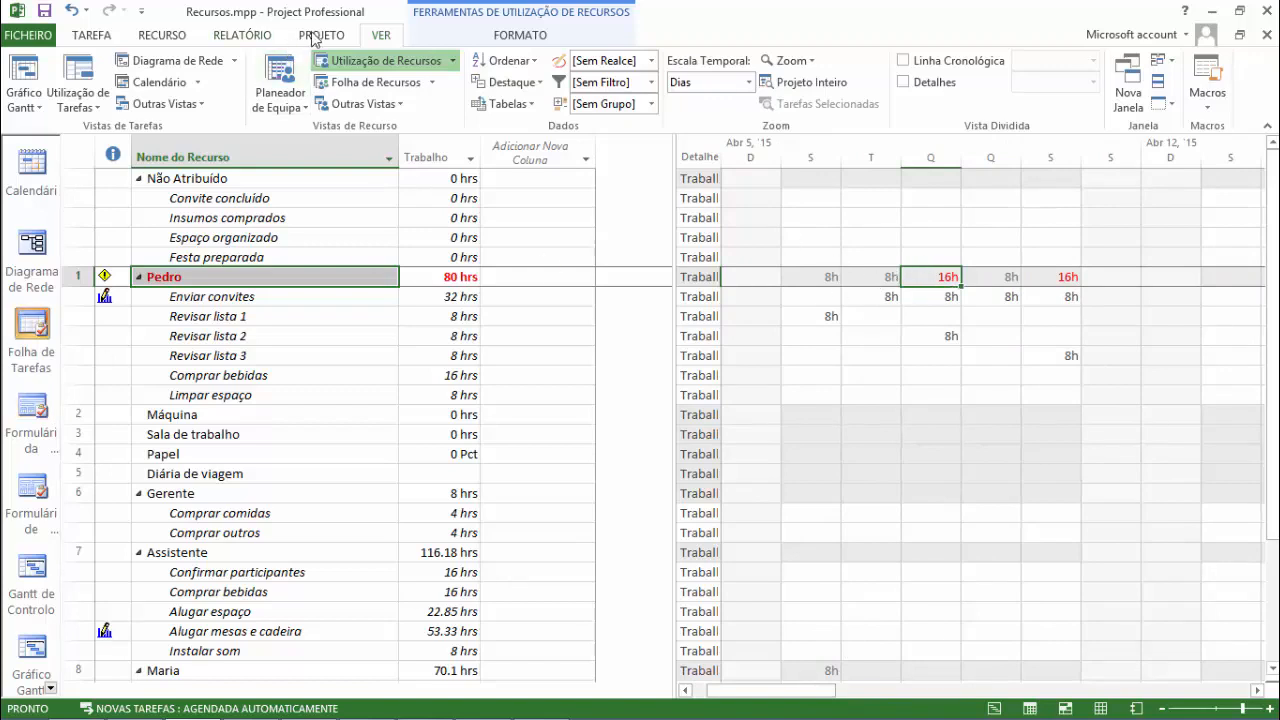
{"action": "left_click", "coordinate": [164, 43]}
{"action": "left_click", "coordinate": [508, 65]}
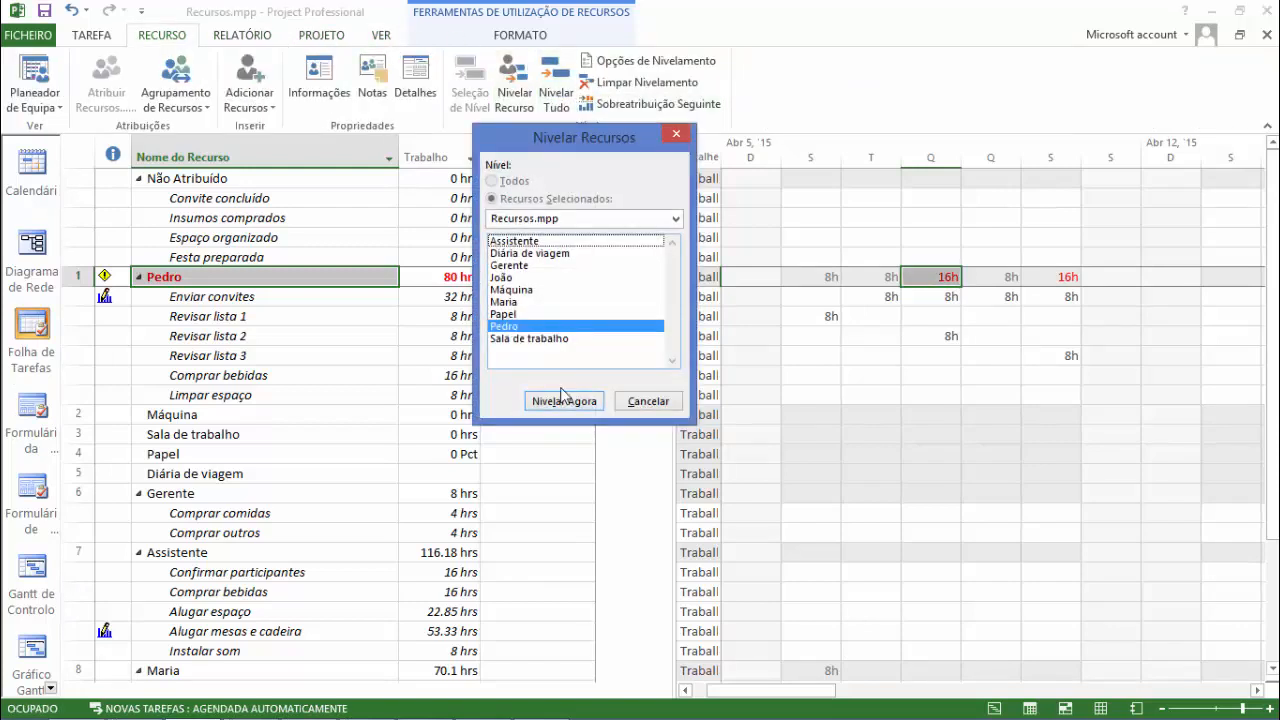
{"action": "left_click", "coordinate": [564, 401]}
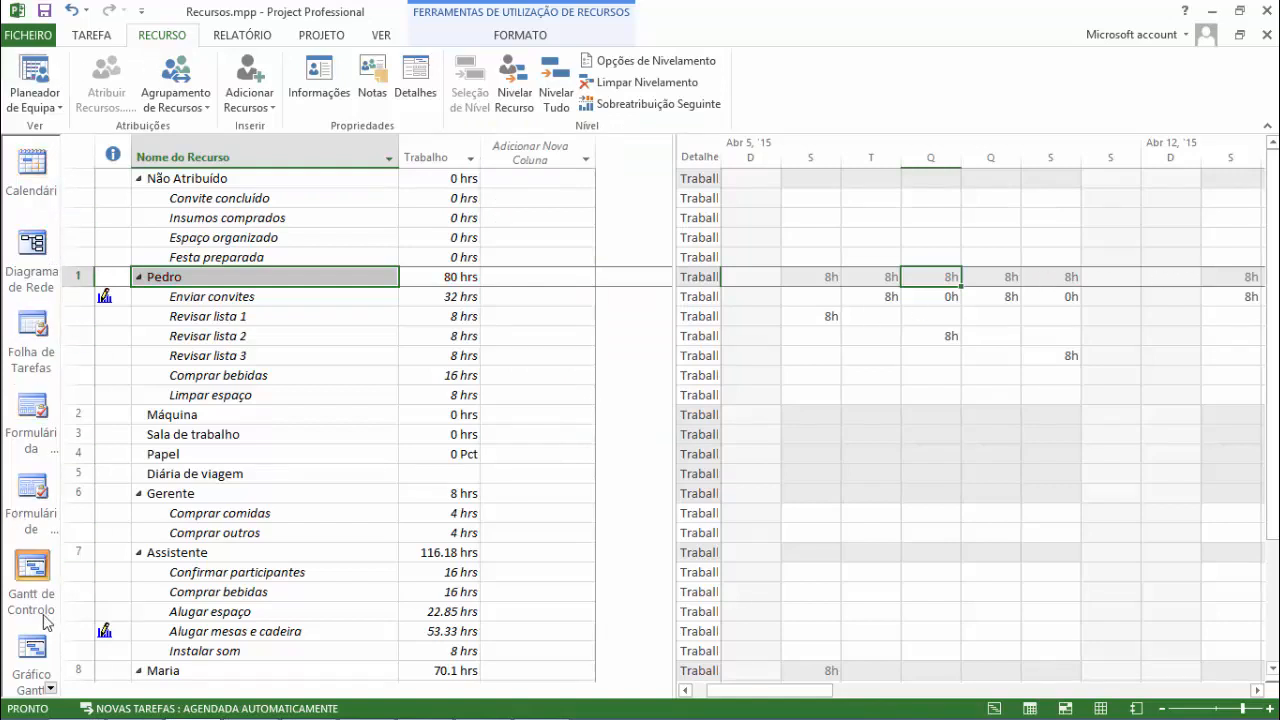
Step: Return to the Gantt chart and again merge the split parts of Enviar convites so it ends on Abr 10
{"action": "left_click", "coordinate": [32, 662]}
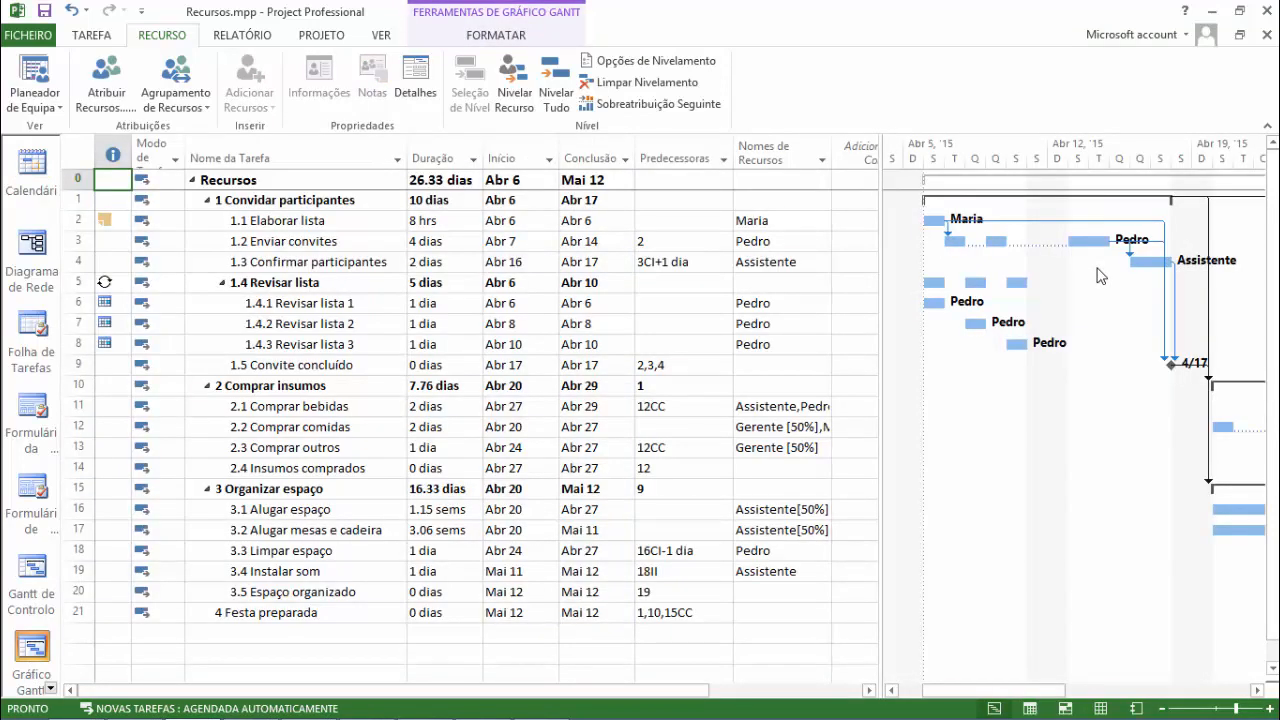
{"action": "mouse_move", "coordinate": [992, 239]}
{"action": "left_mouse_down"}
{"action": "mouse_move", "coordinate": [972, 240]}
{"action": "mouse_move", "coordinate": [987, 241]}
{"action": "left_mouse_up"}
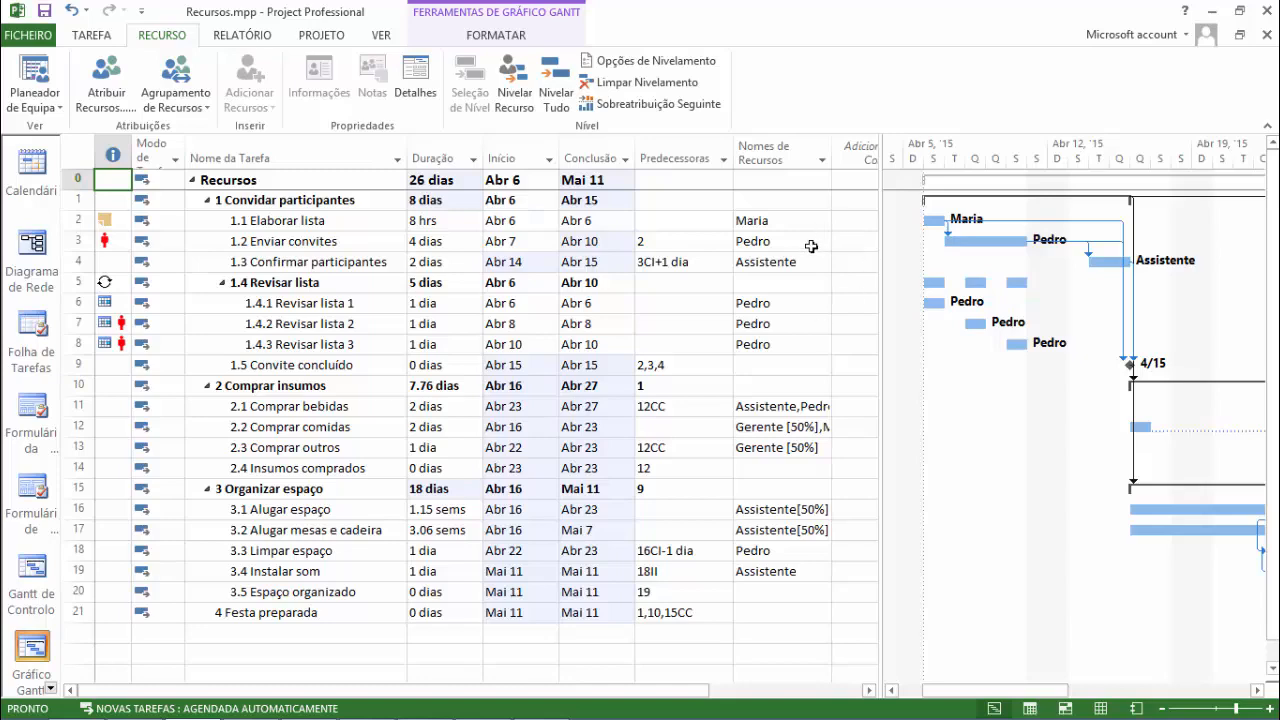
Step: Add a tenth resource to the resource sheet, entering a person's first name and a standard rate of R$ 20.00/hr
{"action": "left_click", "coordinate": [1100, 708]}
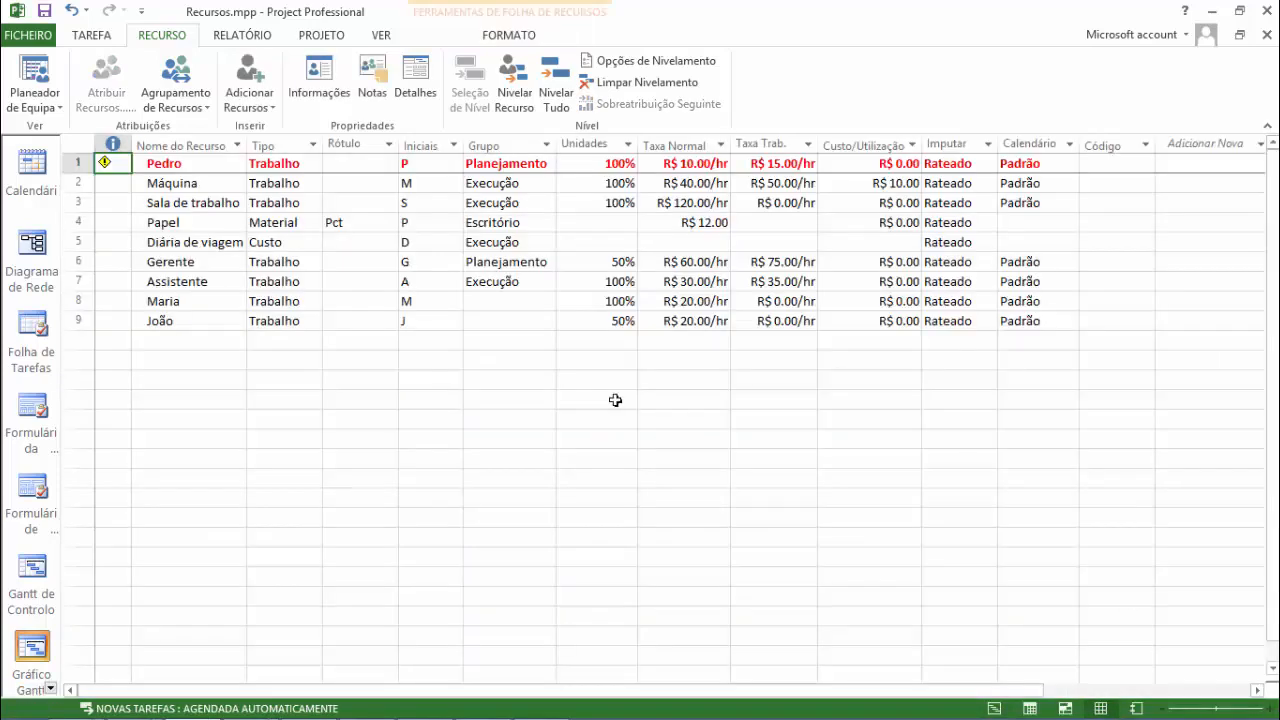
{"action": "left_click", "coordinate": [226, 342]}
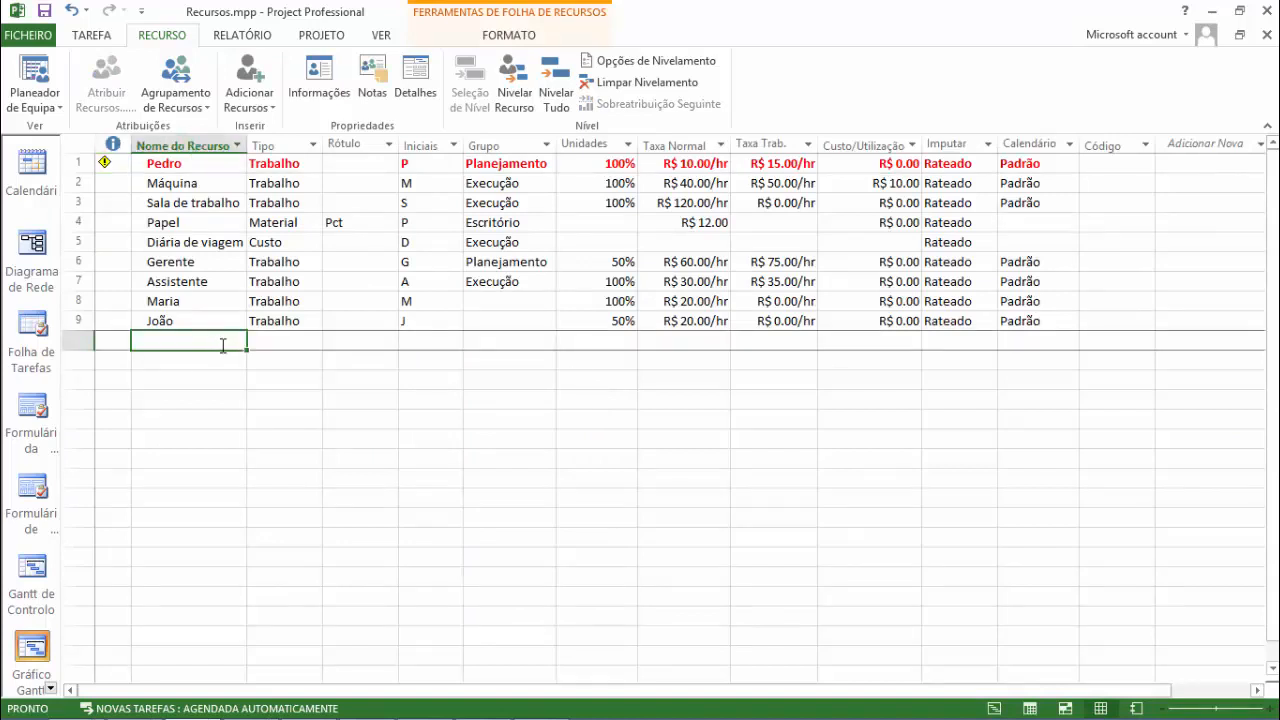
{"action": "type", "text": "J"}
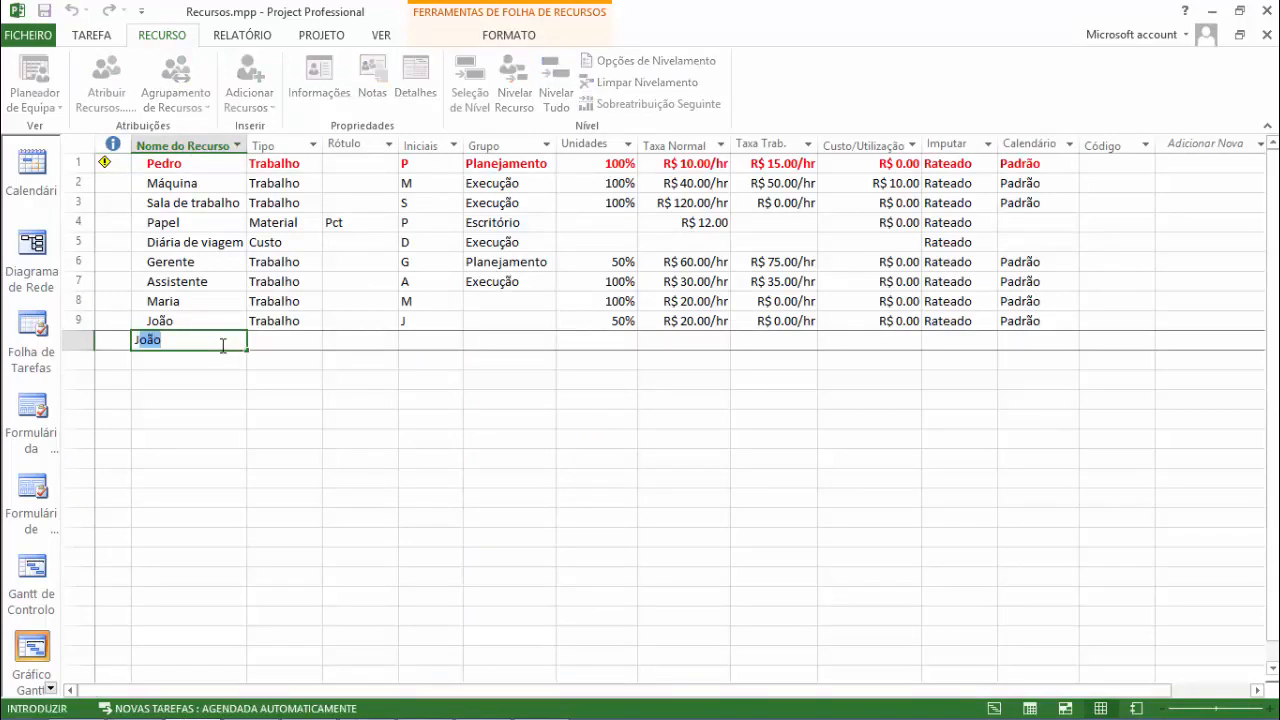
{"action": "type", "text": "ose"}
{"action": "key", "text": "Tab"}
{"action": "key", "text": "Tab"}
{"action": "key", "text": "Tab"}
{"action": "key", "text": "Tab"}
{"action": "key", "text": "Tab"}
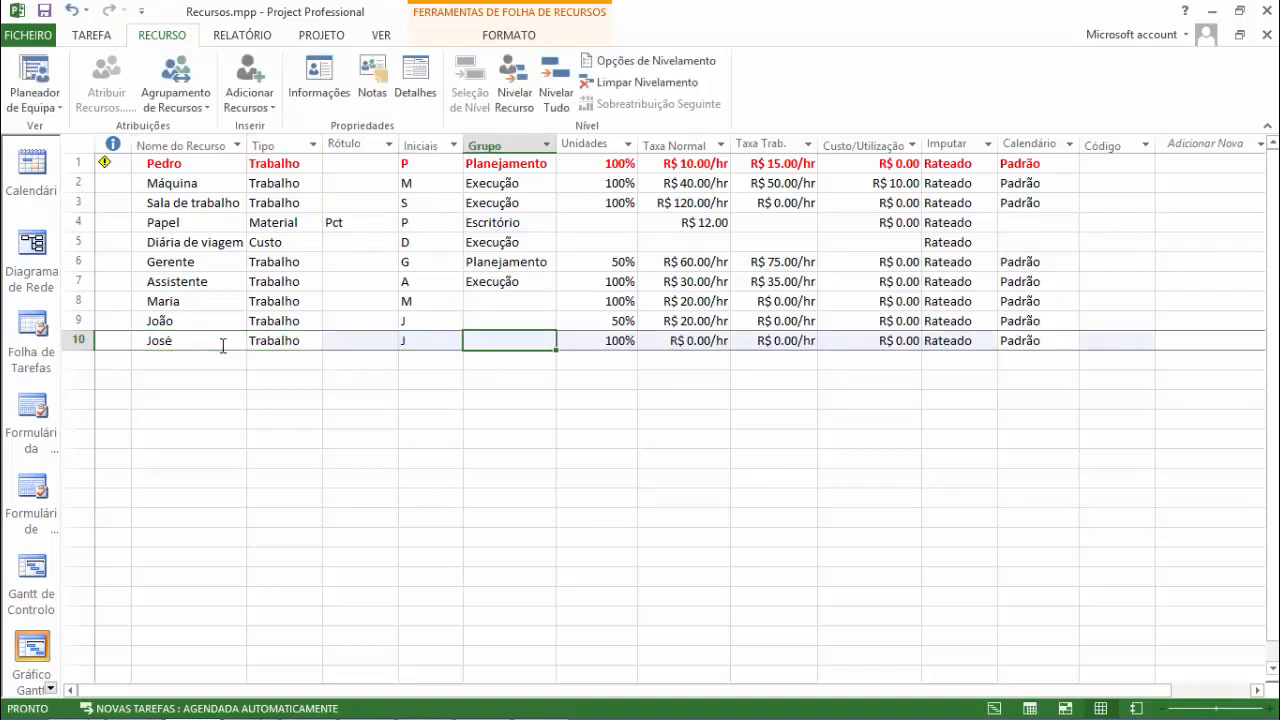
{"action": "key", "text": "Tab"}
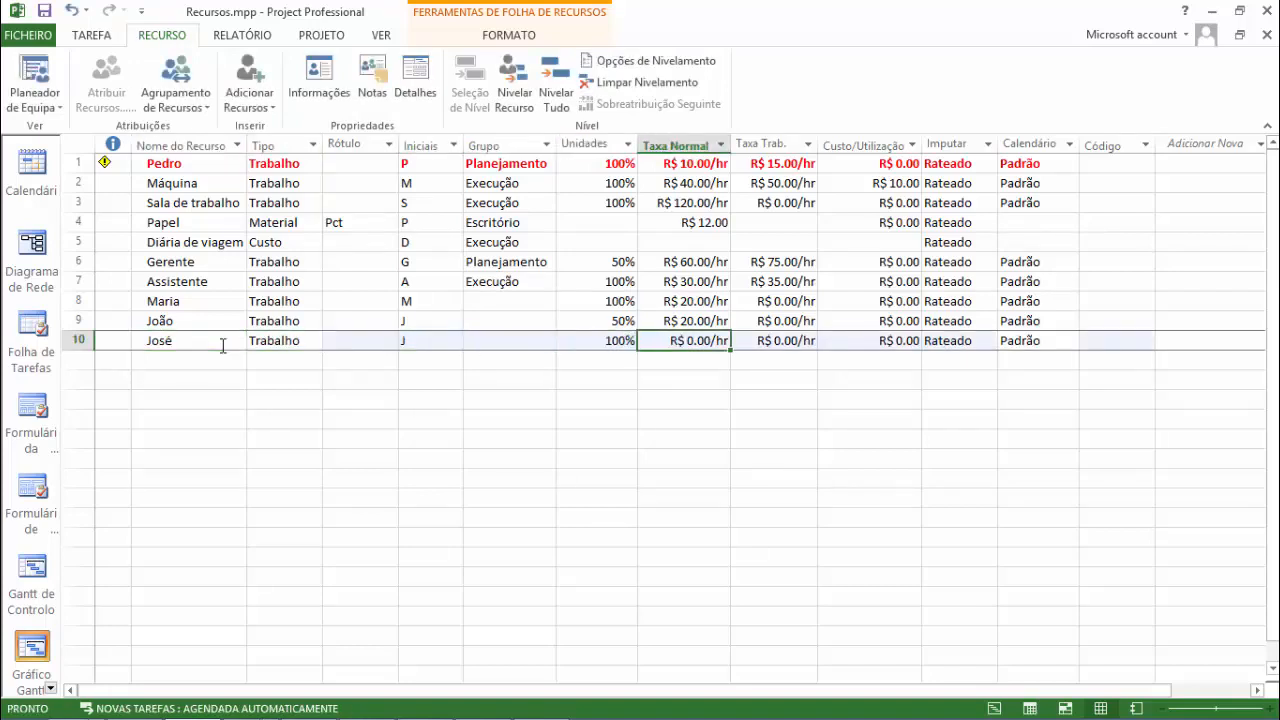
{"action": "type", "text": "20"}
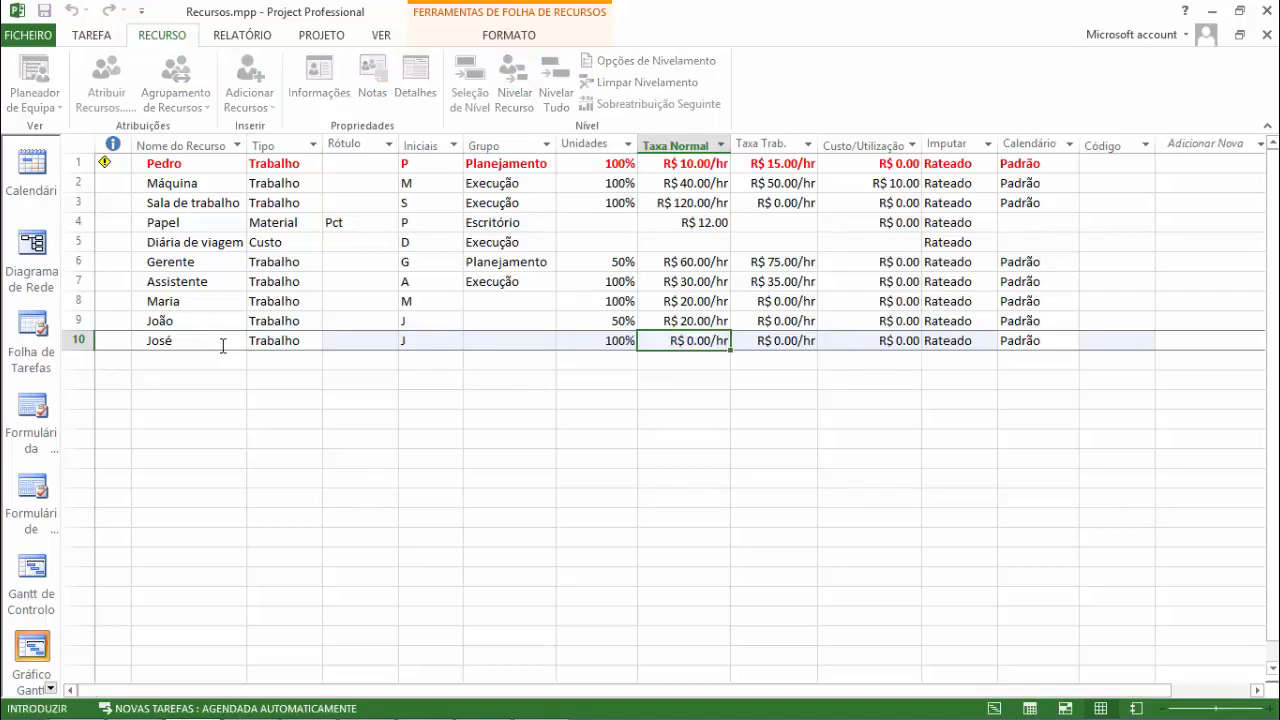
{"action": "key", "text": "Tab"}
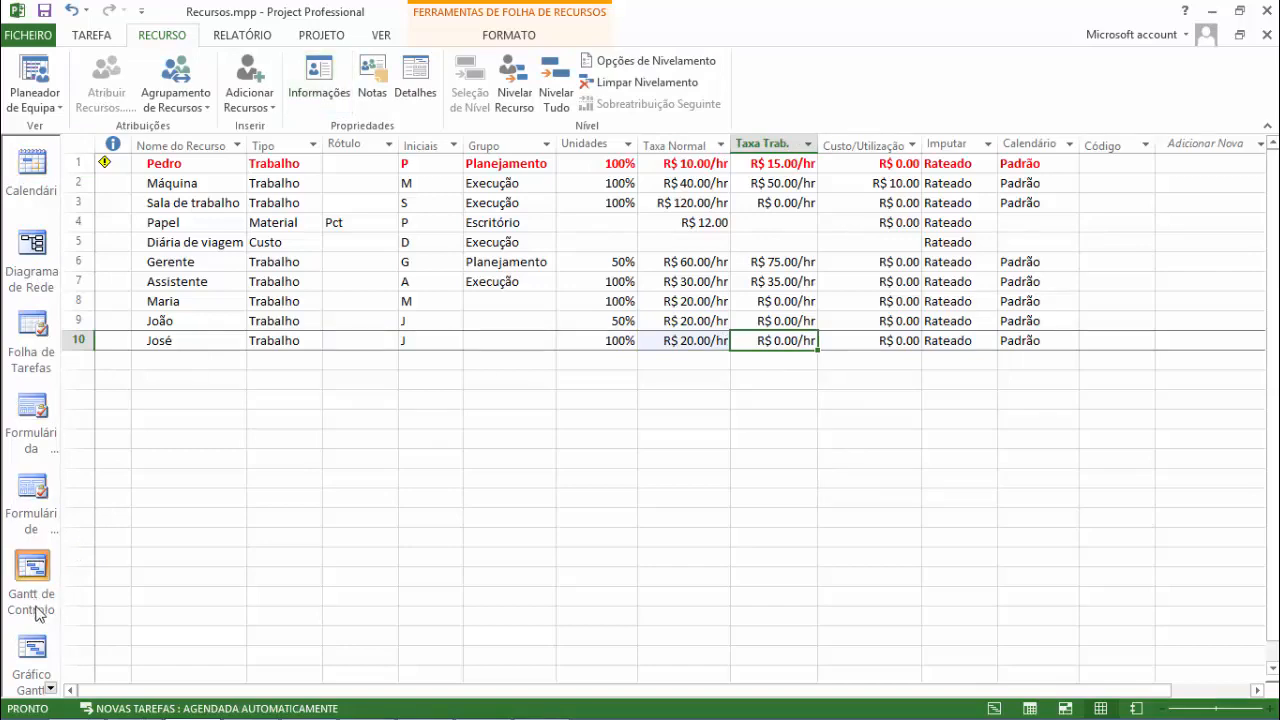
Step: Assign the new resource with ID 10 to the Enviar convites task alongside the existing resource
{"action": "left_click", "coordinate": [32, 648]}
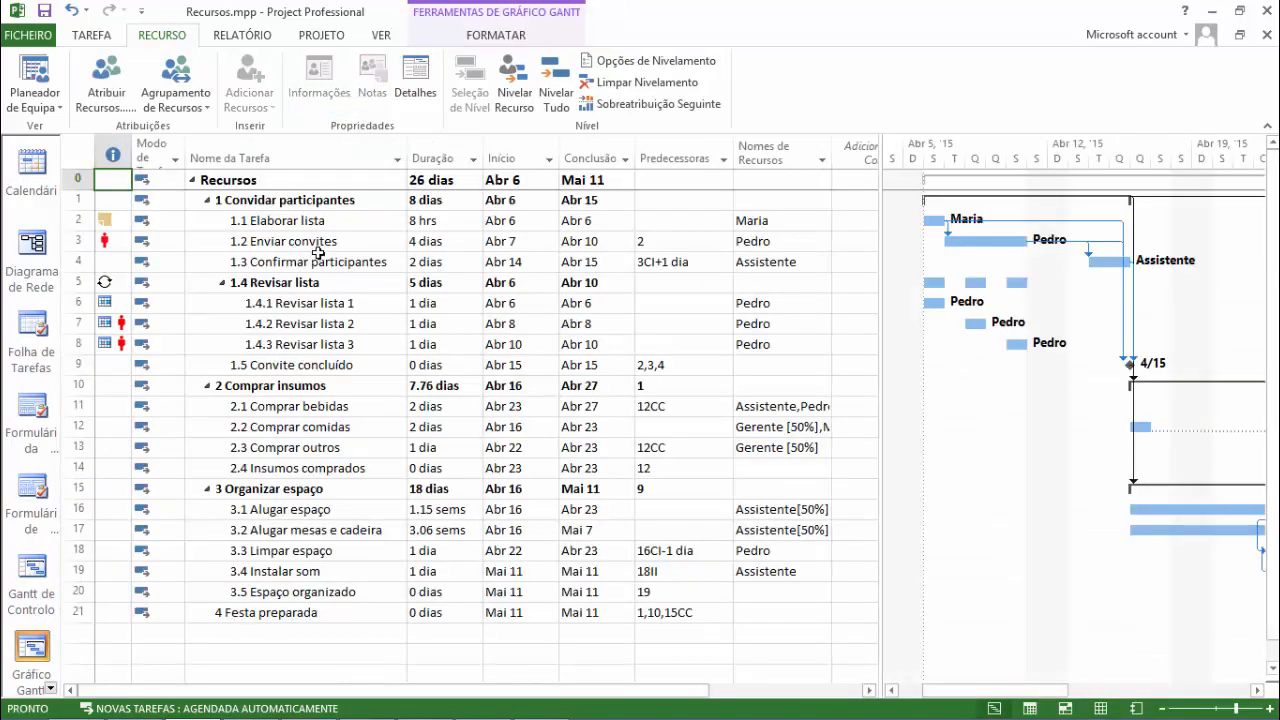
{"action": "left_click", "coordinate": [329, 241]}
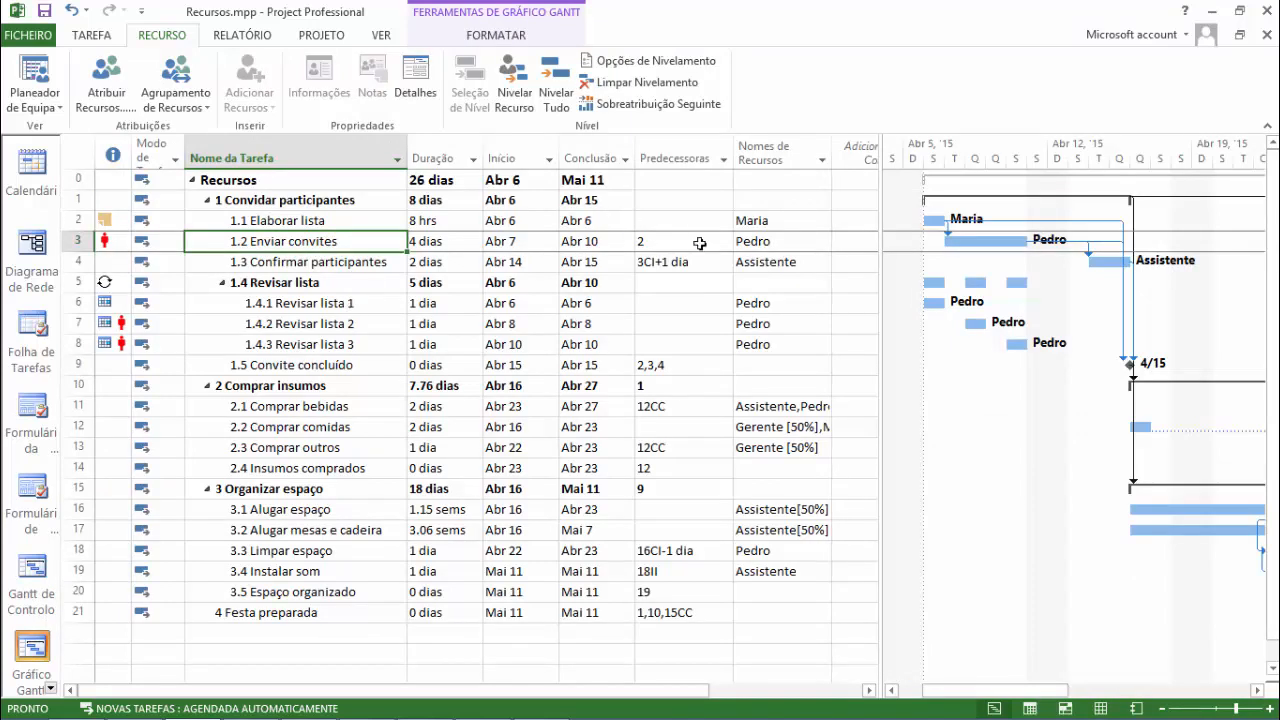
{"action": "left_click", "coordinate": [107, 85]}
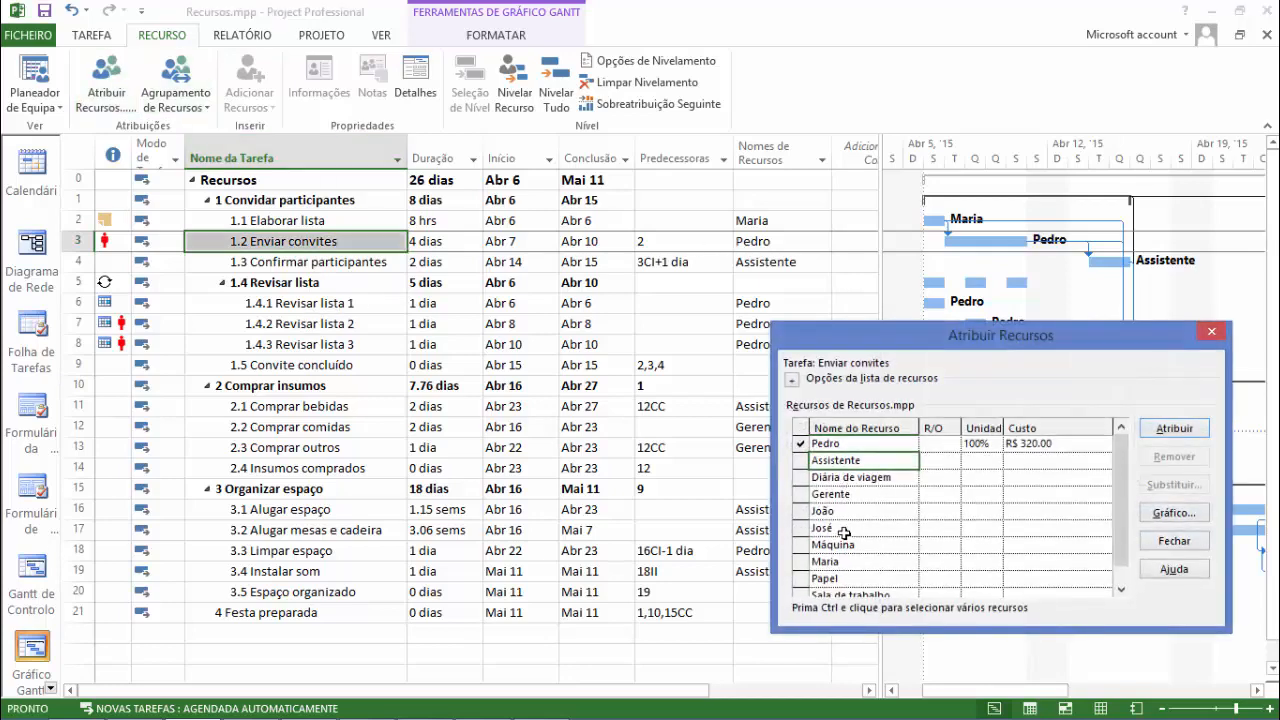
{"action": "left_click", "coordinate": [843, 528]}
{"action": "left_click", "coordinate": [1174, 428]}
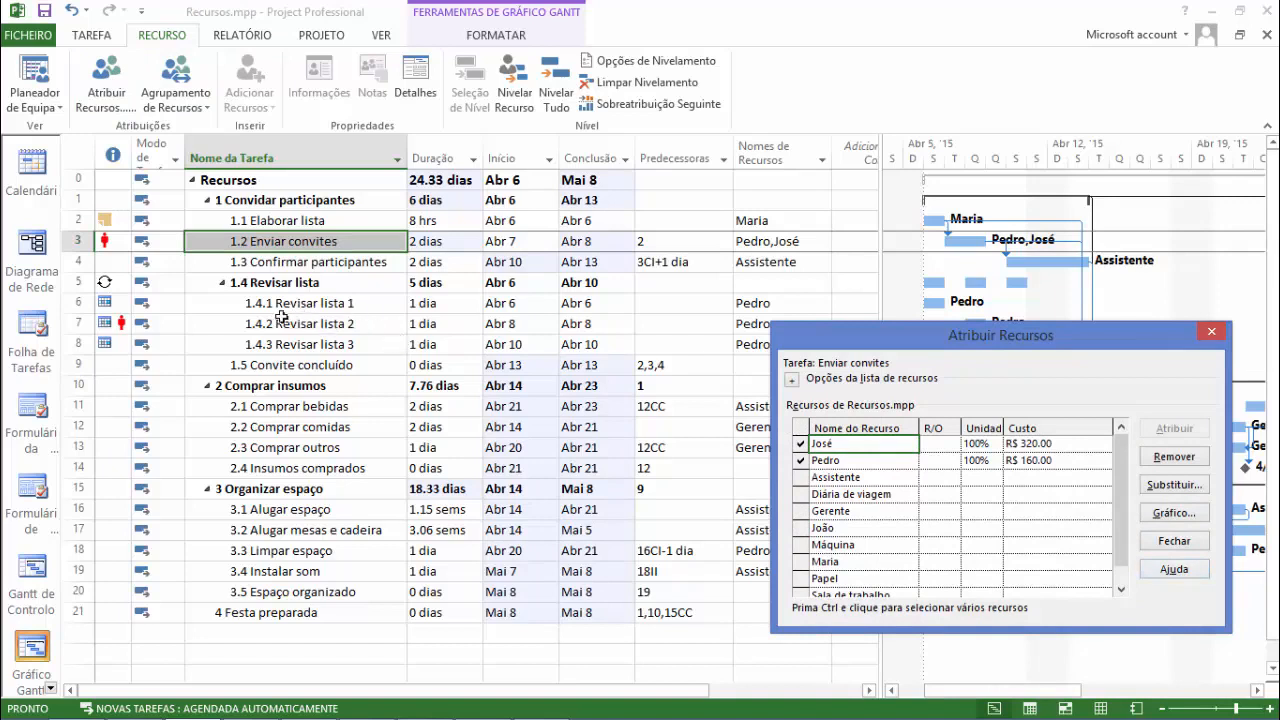
Step: Assign the resource with ID 10 to the recurring Revisar lista task and close the resource assignment dialog
{"action": "left_click", "coordinate": [305, 284]}
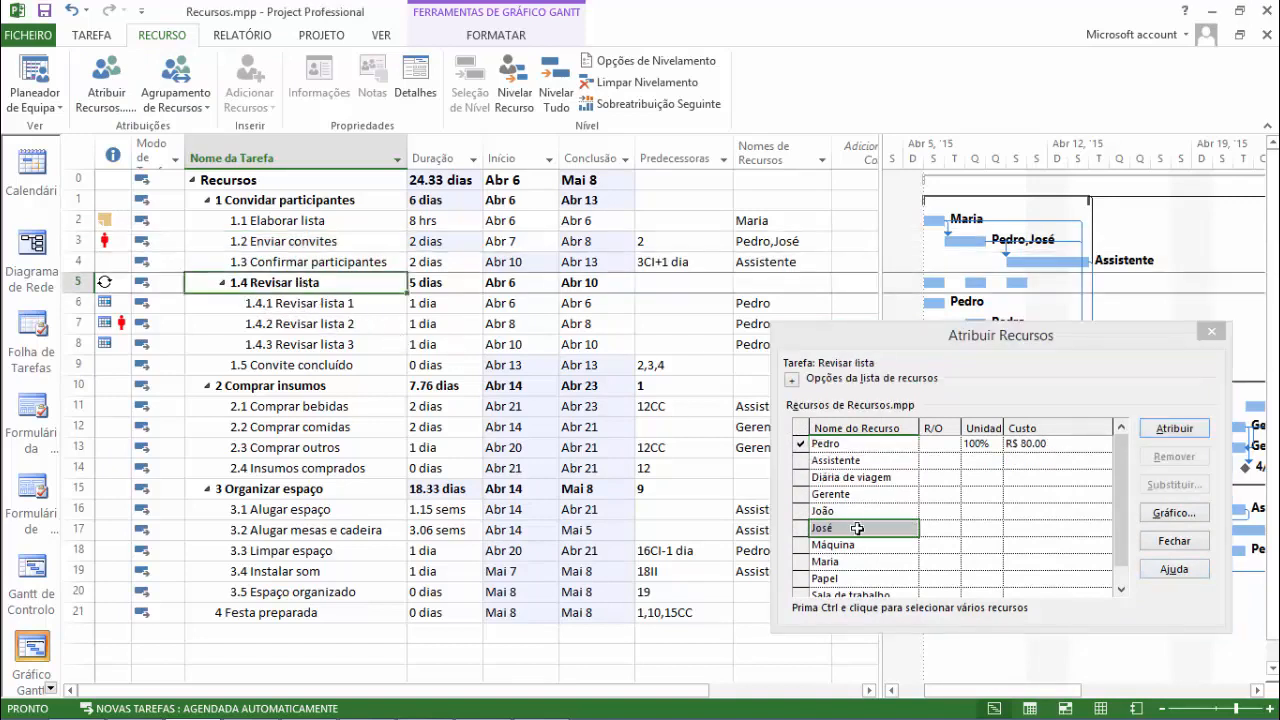
{"action": "left_click", "coordinate": [857, 530]}
{"action": "left_click", "coordinate": [1198, 436]}
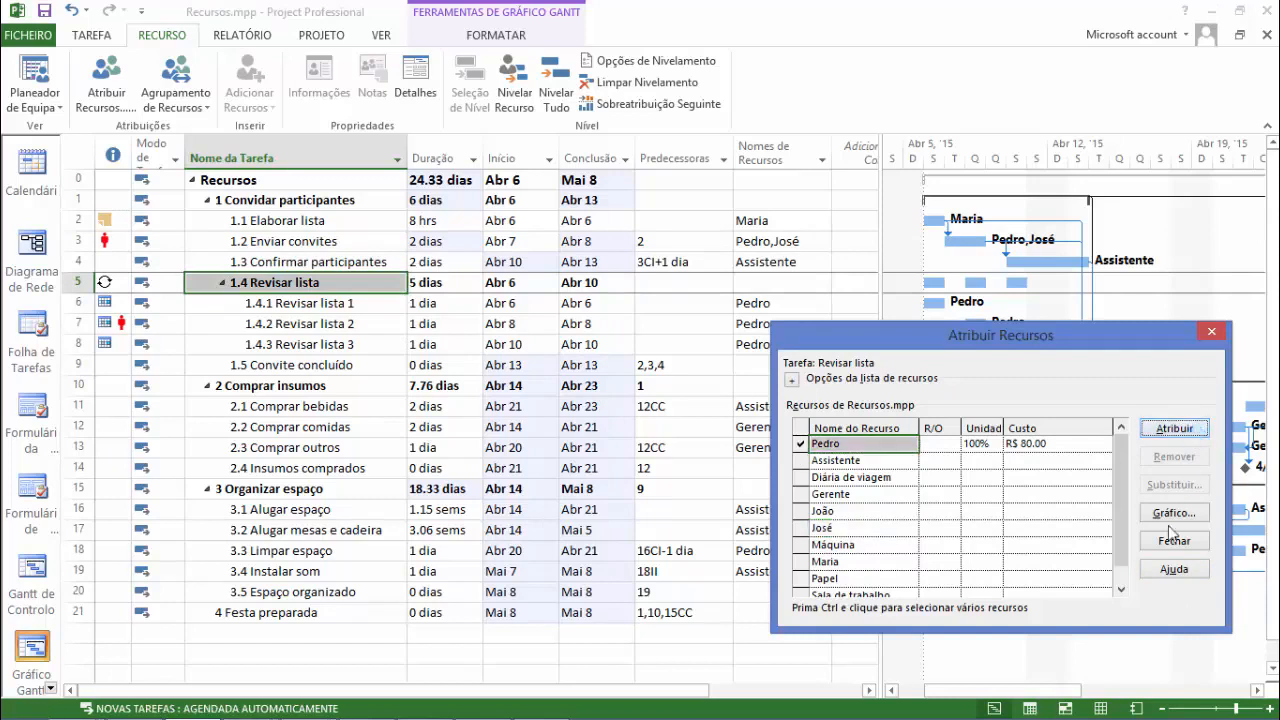
{"action": "left_click", "coordinate": [1211, 331]}
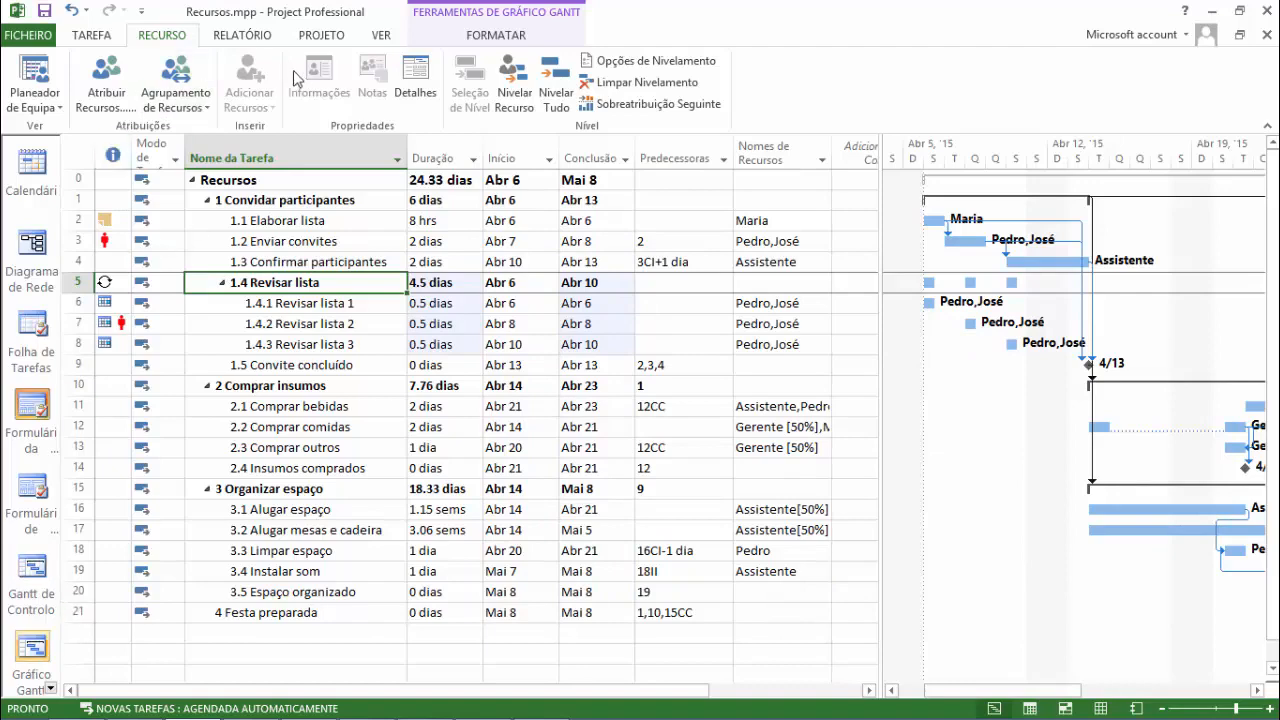
Step: Switch to resource usage and review the daily hours of the resource with ID 1 in the week of Abr 5
{"action": "left_click", "coordinate": [248, 35]}
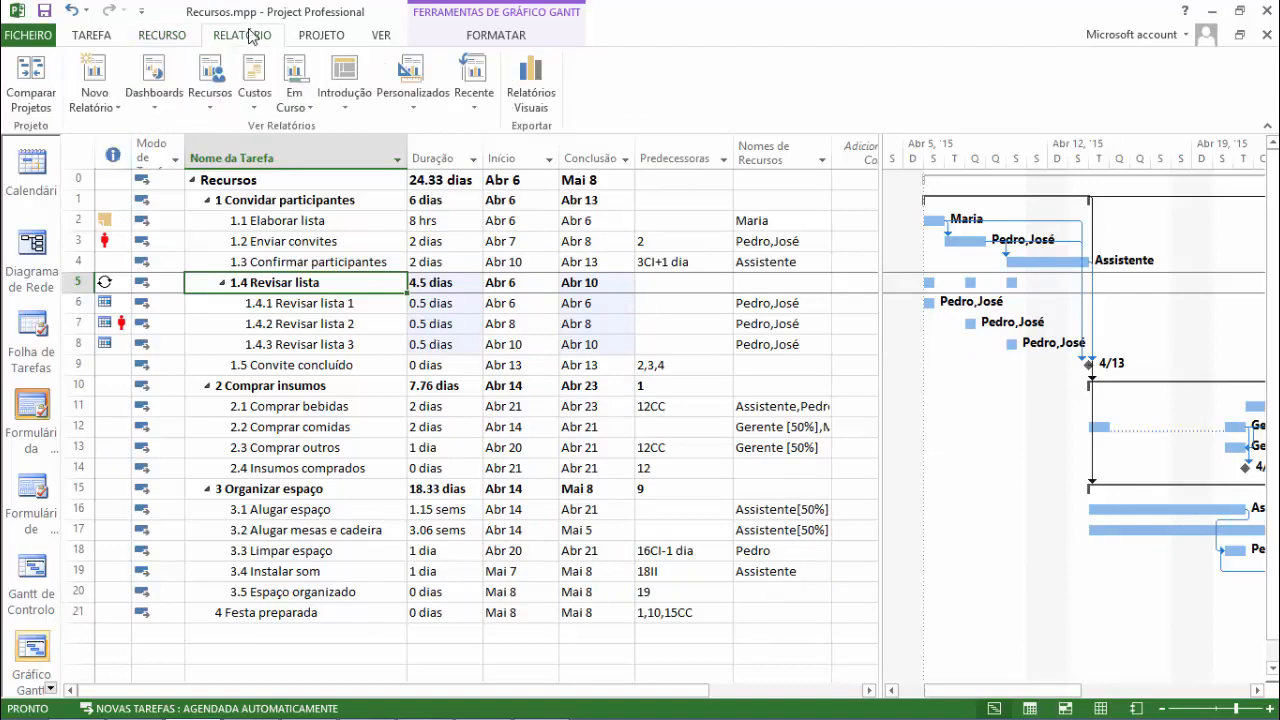
{"action": "left_click", "coordinate": [169, 31]}
{"action": "left_click", "coordinate": [379, 40]}
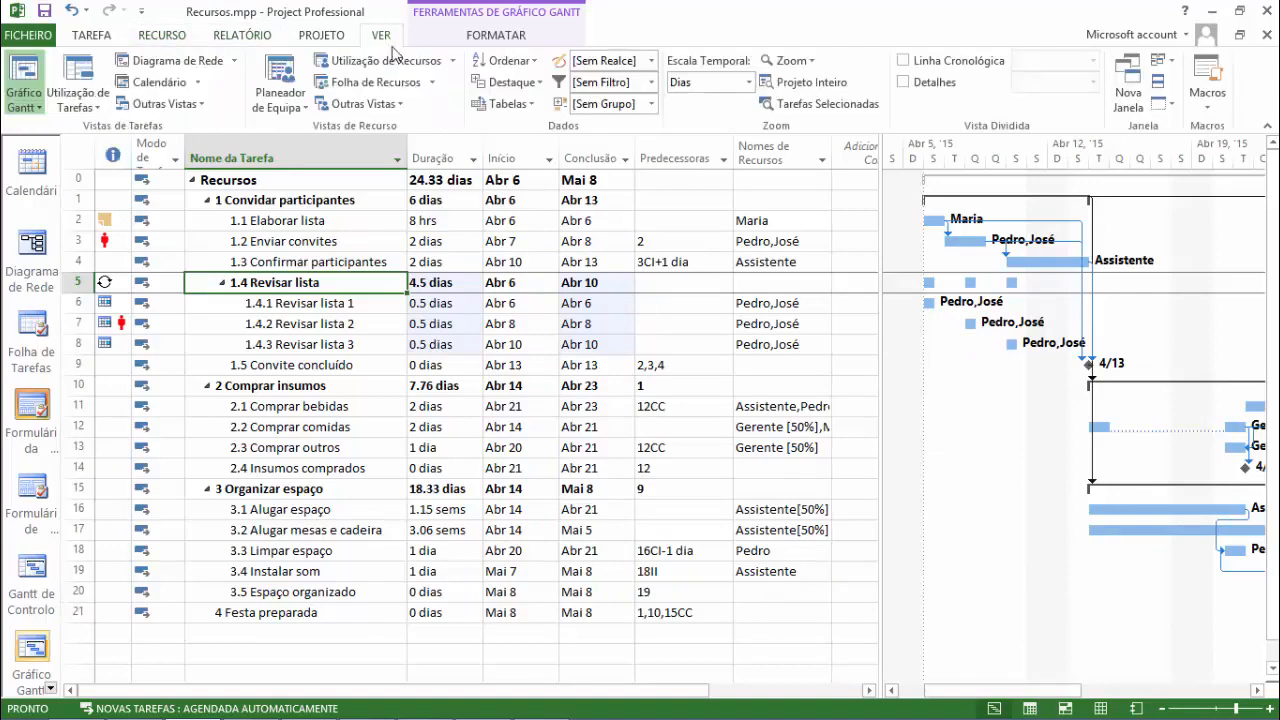
{"action": "left_click", "coordinate": [412, 60]}
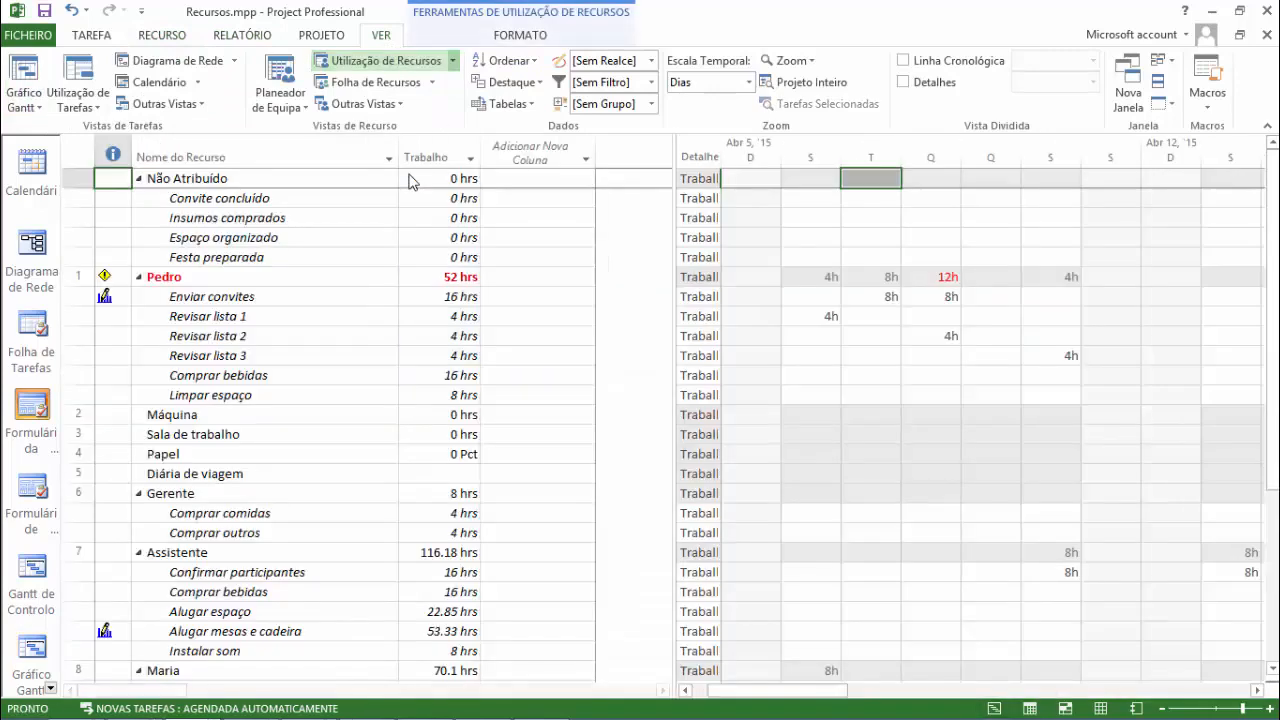
{"action": "left_click", "coordinate": [318, 280]}
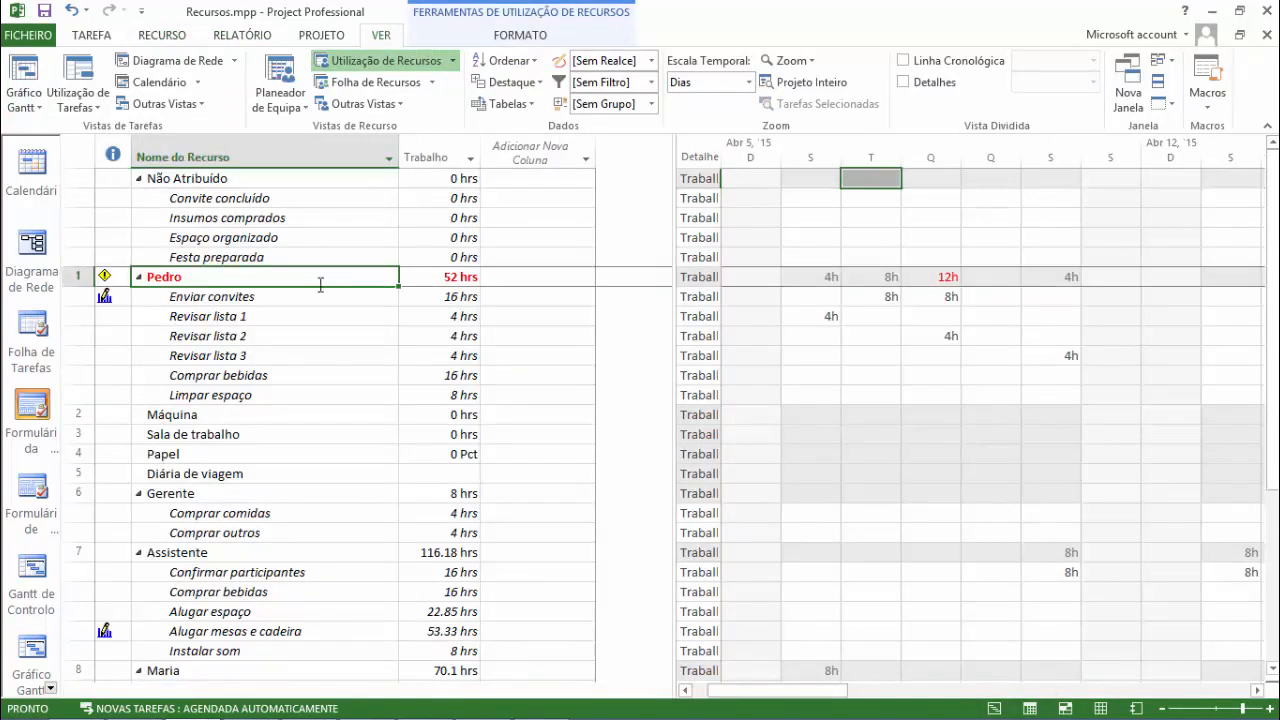
{"action": "left_click_drag", "start_coordinate": [790, 692], "coordinate": [725, 678]}
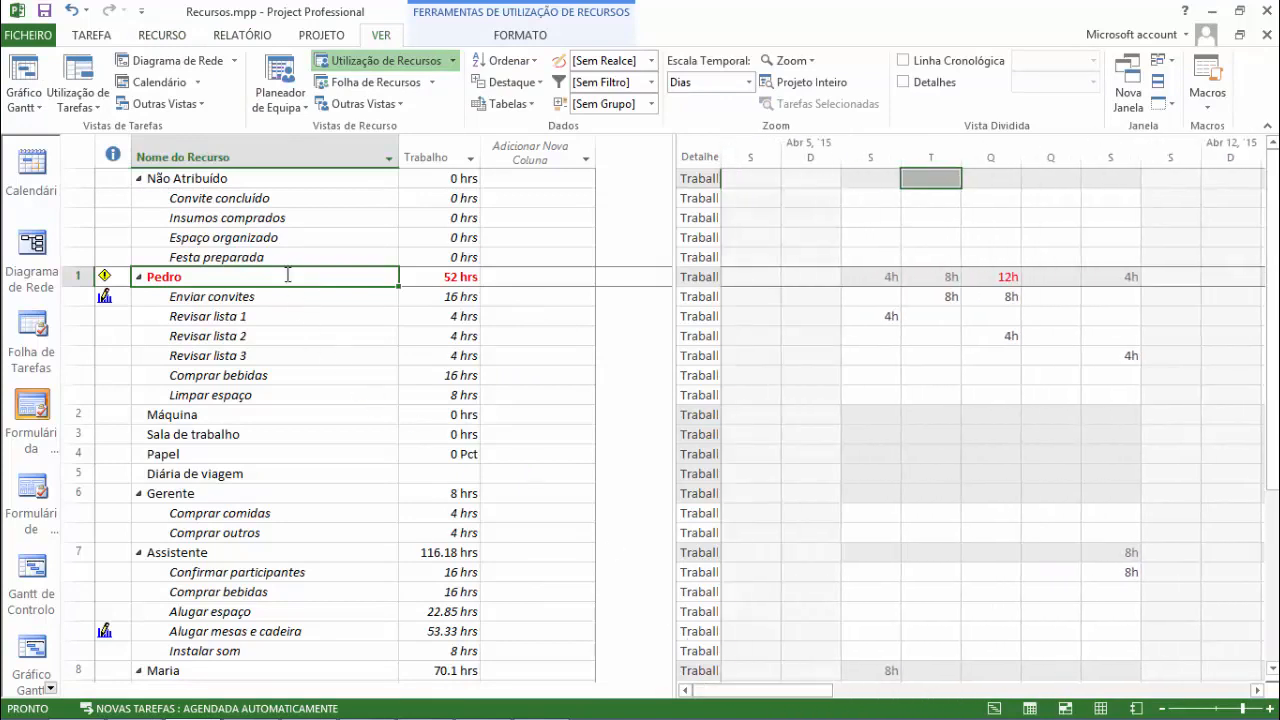
Step: Show the task details form in a split pane for the Enviar convites assignment of the resource with ID 1
{"action": "left_click", "coordinate": [951, 84]}
{"action": "left_click", "coordinate": [1096, 83]}
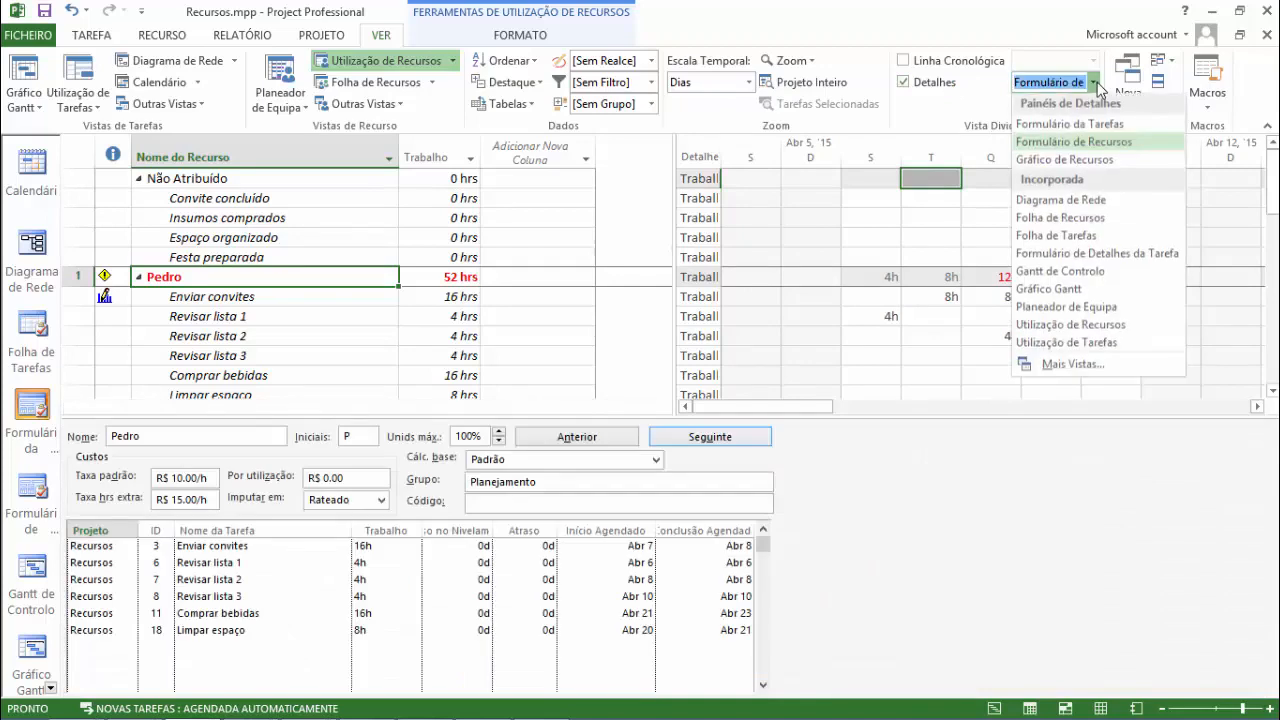
{"action": "left_click", "coordinate": [1082, 255]}
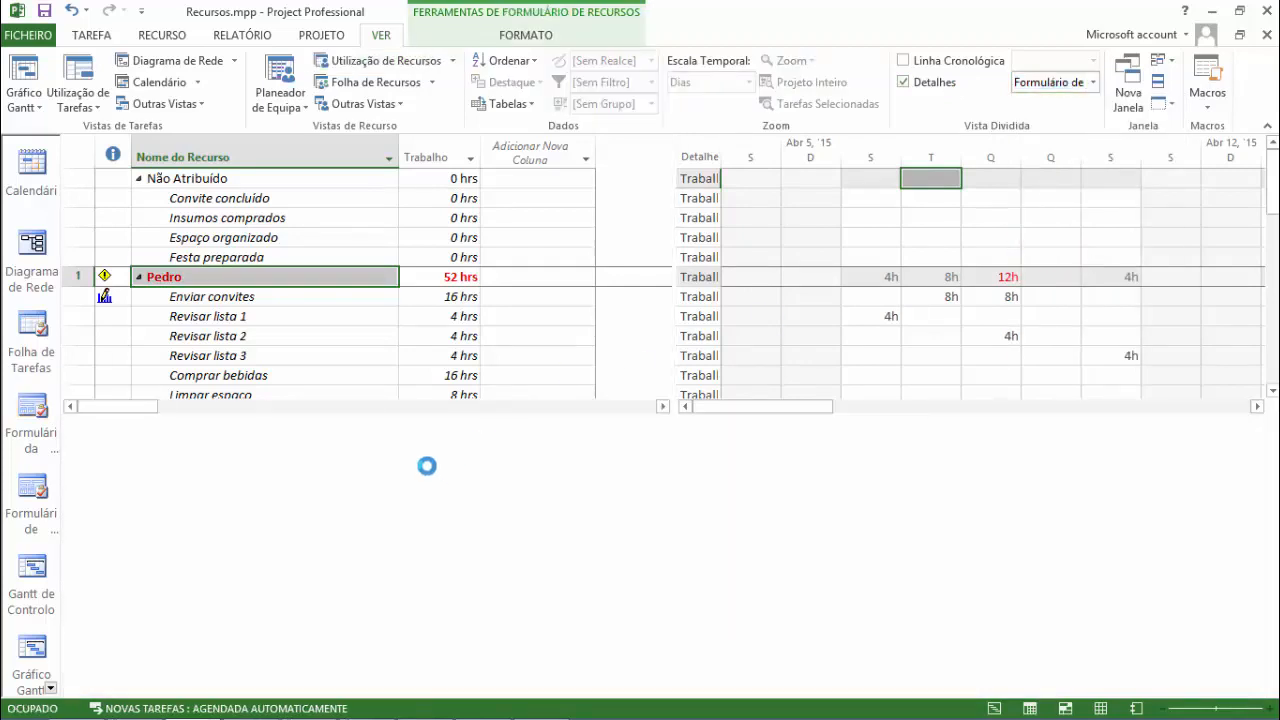
{"action": "left_click", "coordinate": [320, 299]}
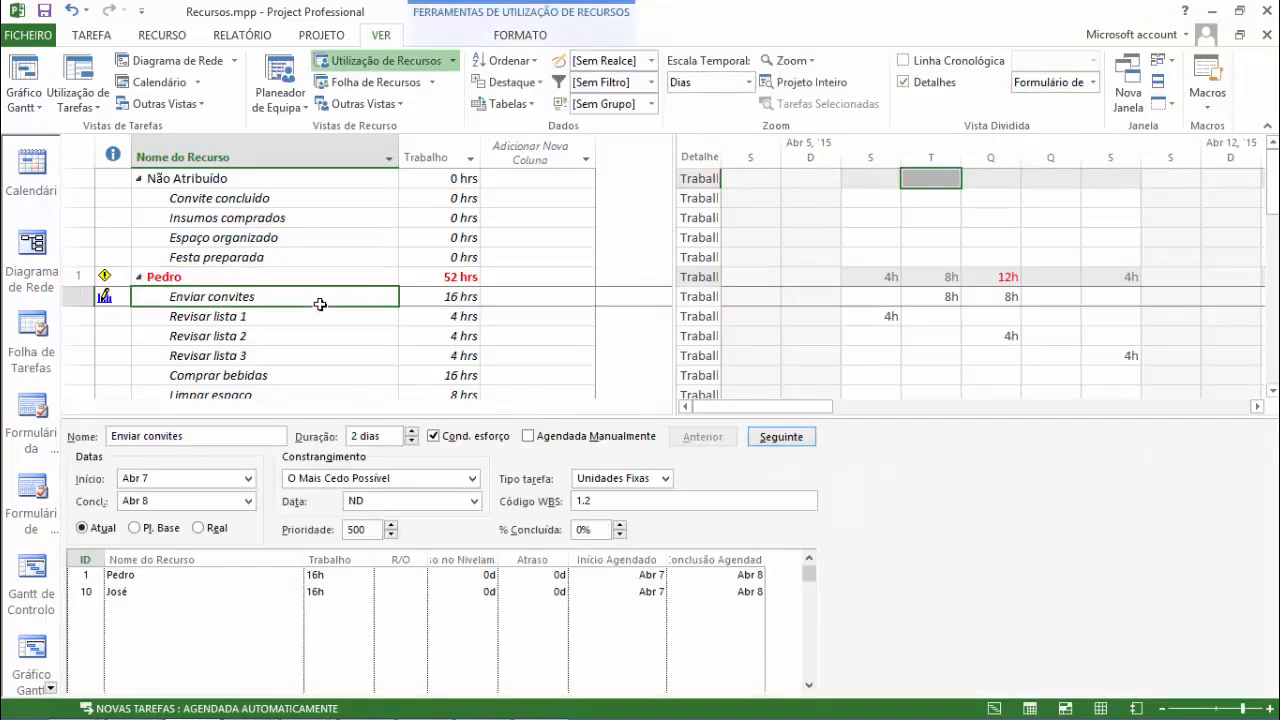
Step: For the Enviar convites task, set the work of the resource with ID 1 to 4h and of the resource with ID 10 to 28h
{"action": "scroll", "coordinate": [360, 345], "scroll_direction": "down", "scroll_amount": 1}
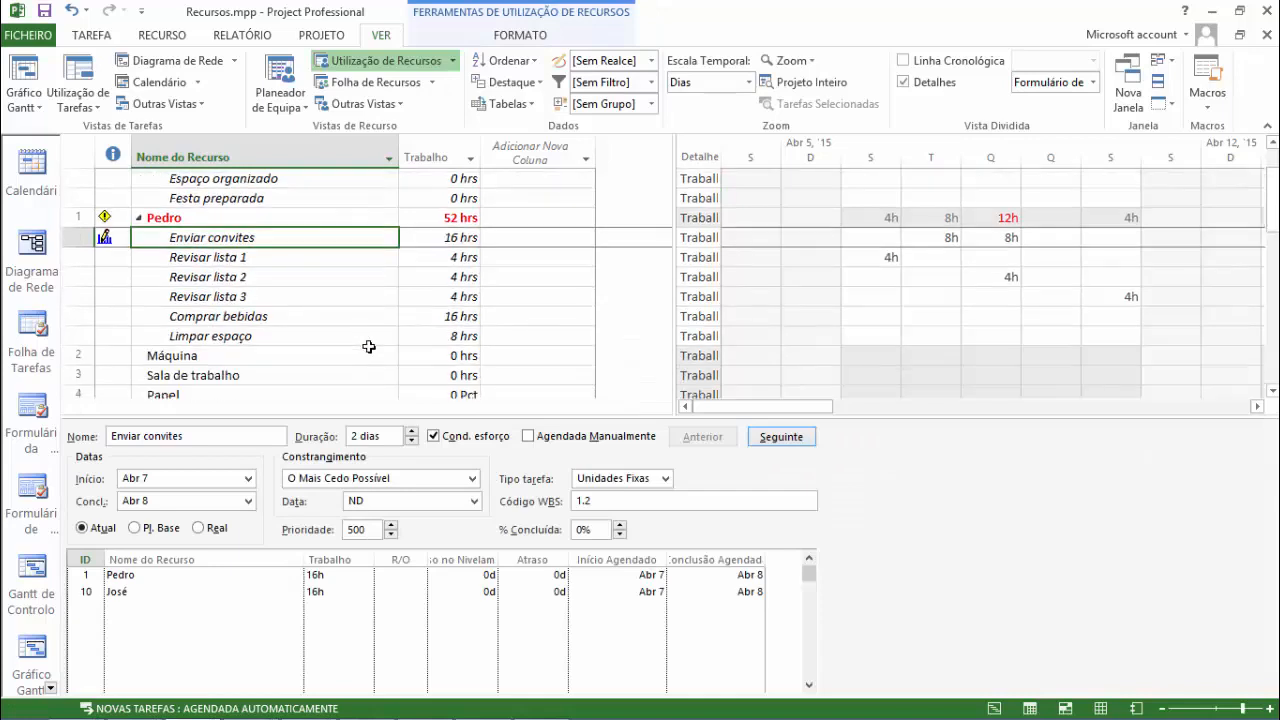
{"action": "left_click", "coordinate": [172, 590]}
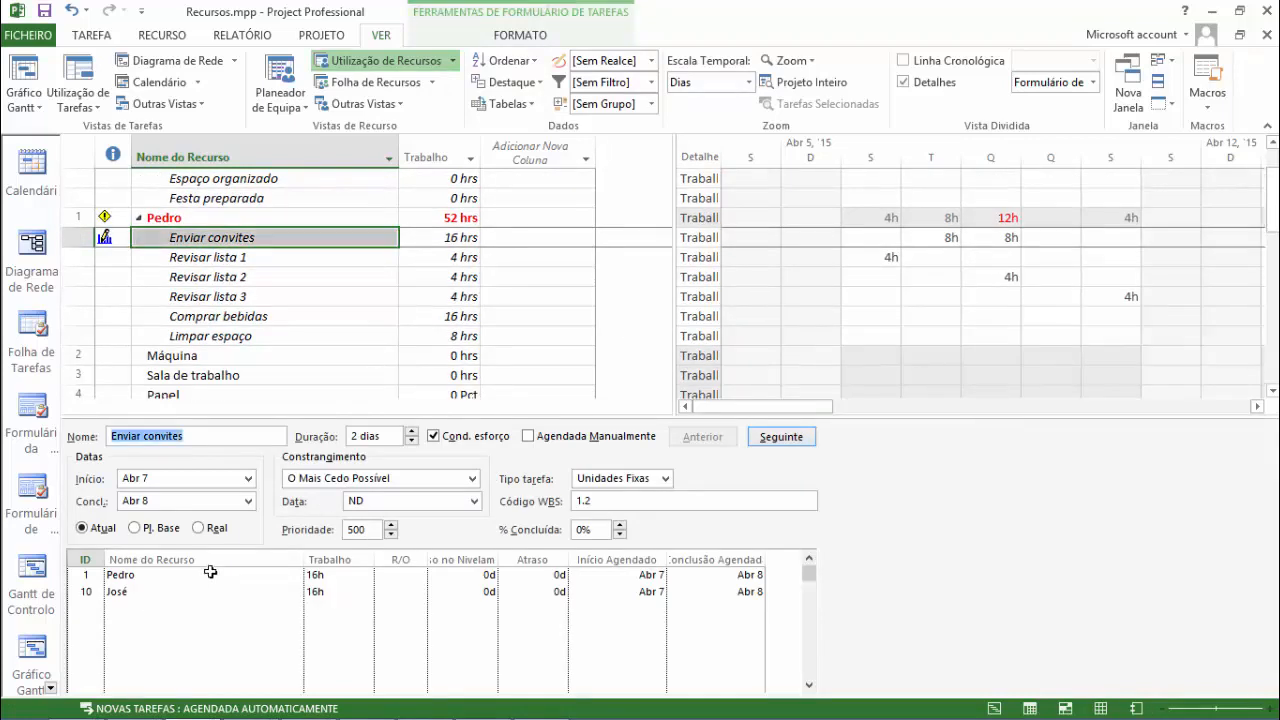
{"action": "left_click", "coordinate": [330, 575]}
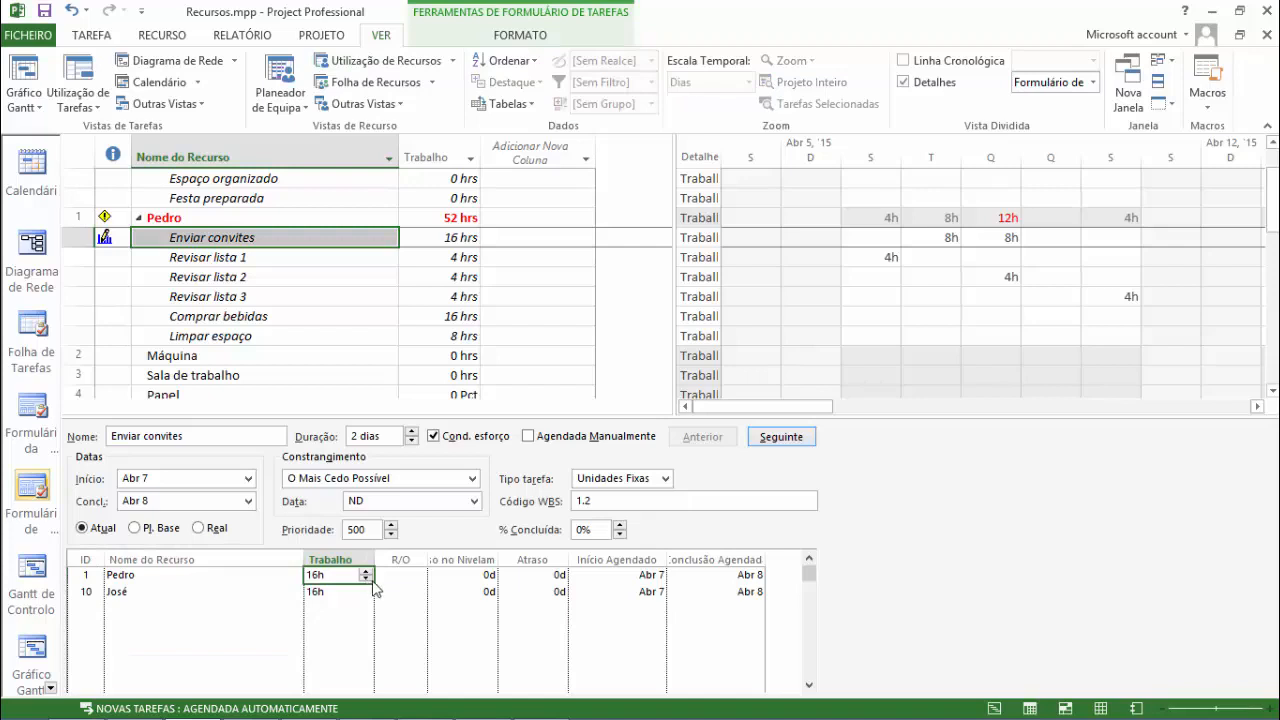
{"action": "left_click", "coordinate": [367, 579]}
{"action": "left_click", "coordinate": [367, 579]}
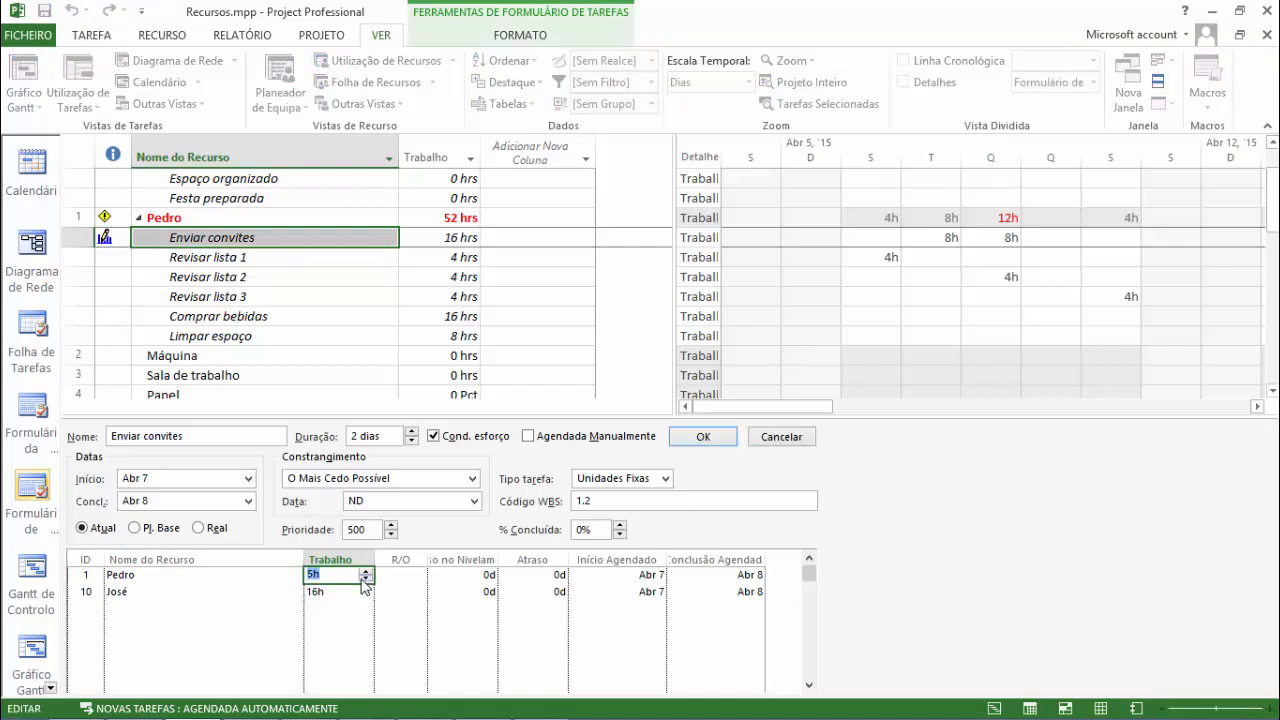
{"action": "left_click", "coordinate": [336, 592]}
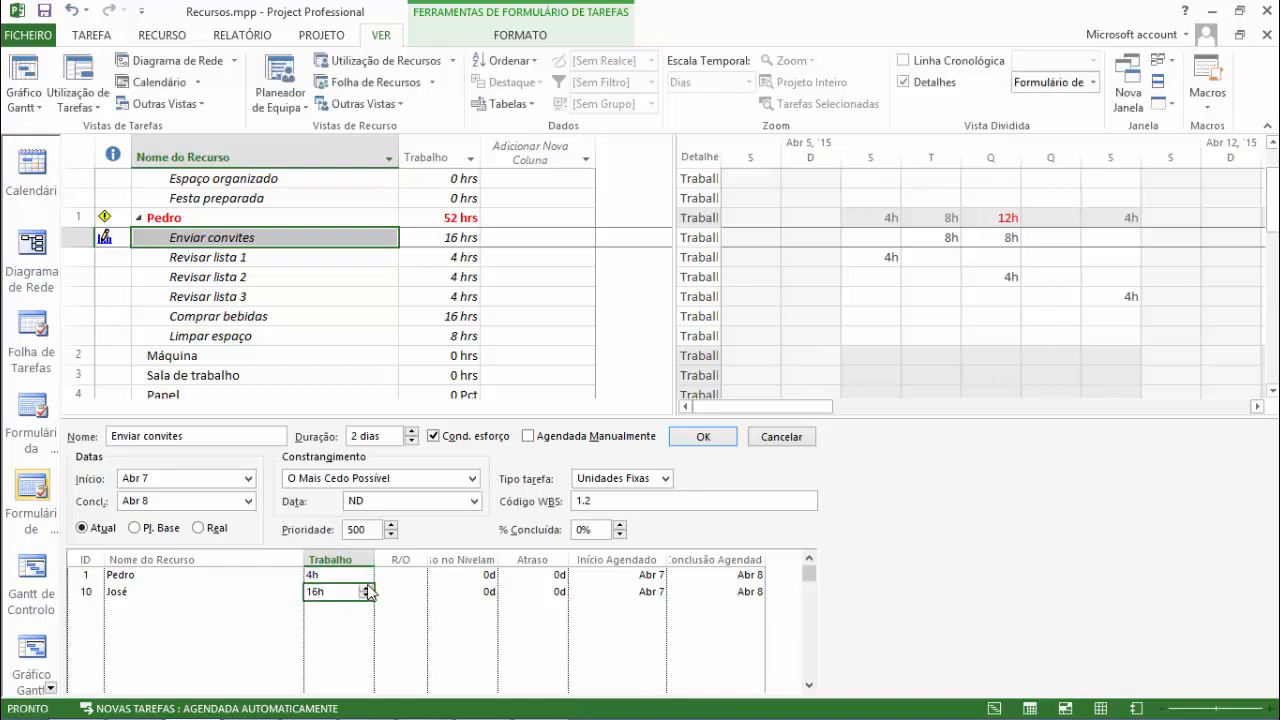
{"action": "left_click", "coordinate": [366, 588]}
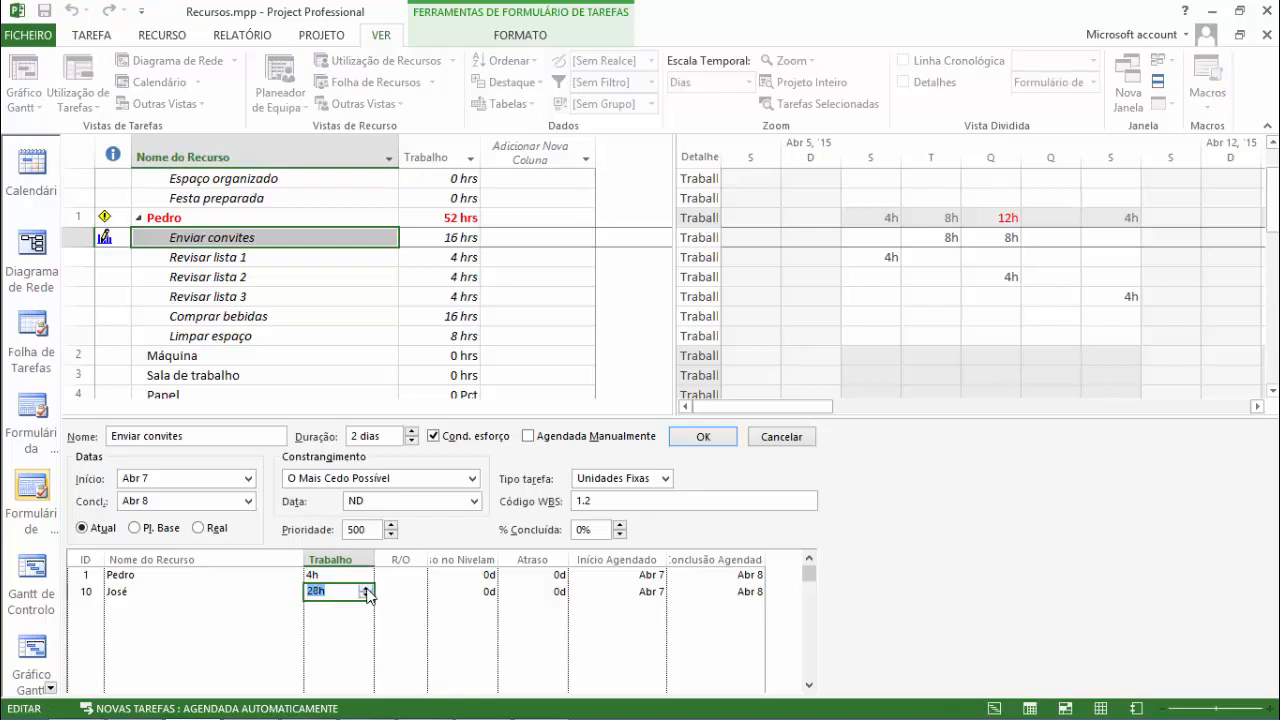
{"action": "left_click", "coordinate": [400, 576]}
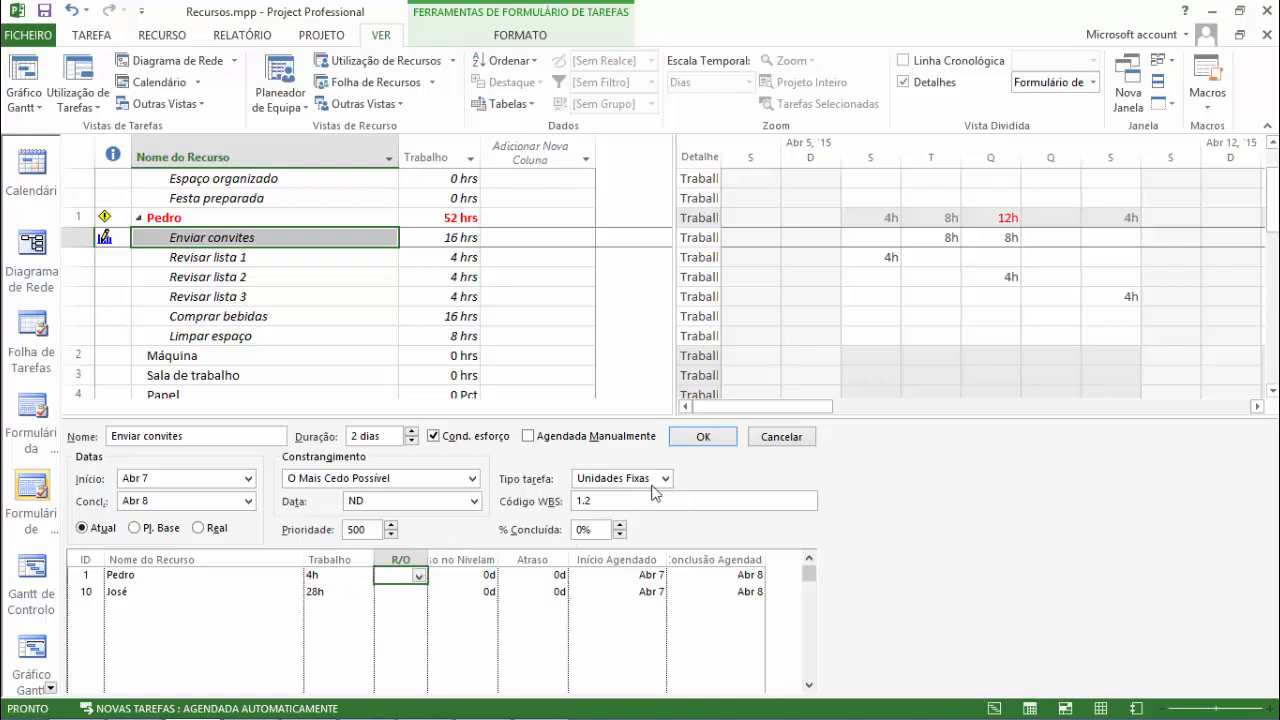
{"action": "left_click", "coordinate": [703, 437]}
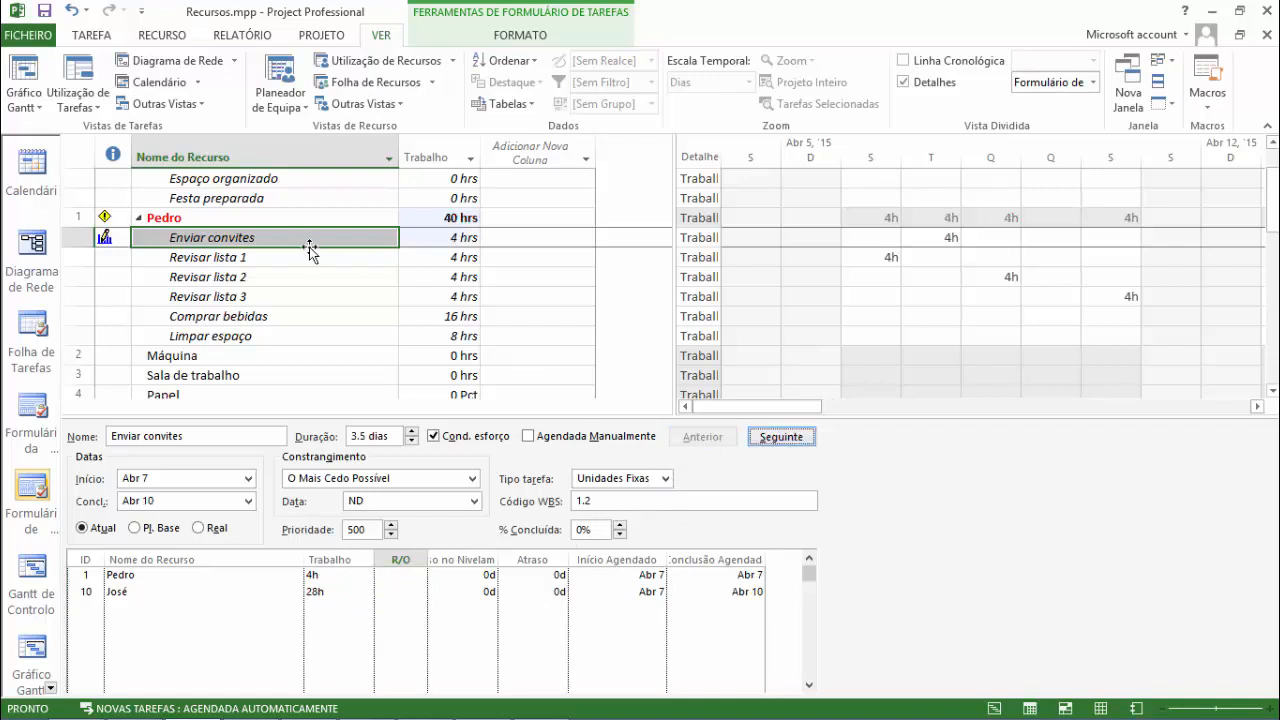
Step: Close the task details form and review the daily hours of the resource with ID 1 through the week of Abr 19
{"action": "left_click", "coordinate": [246, 247]}
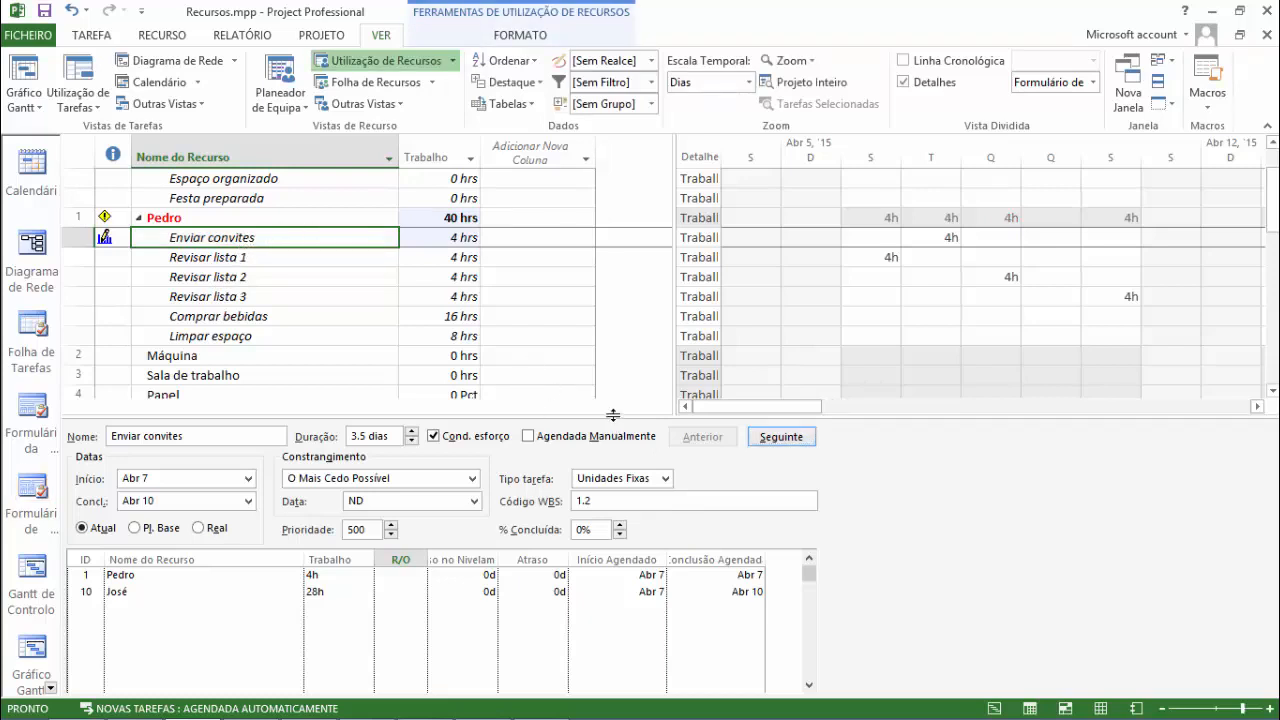
{"action": "left_click_drag", "start_coordinate": [620, 698], "coordinate": [620, 700]}
{"action": "left_click", "coordinate": [897, 217]}
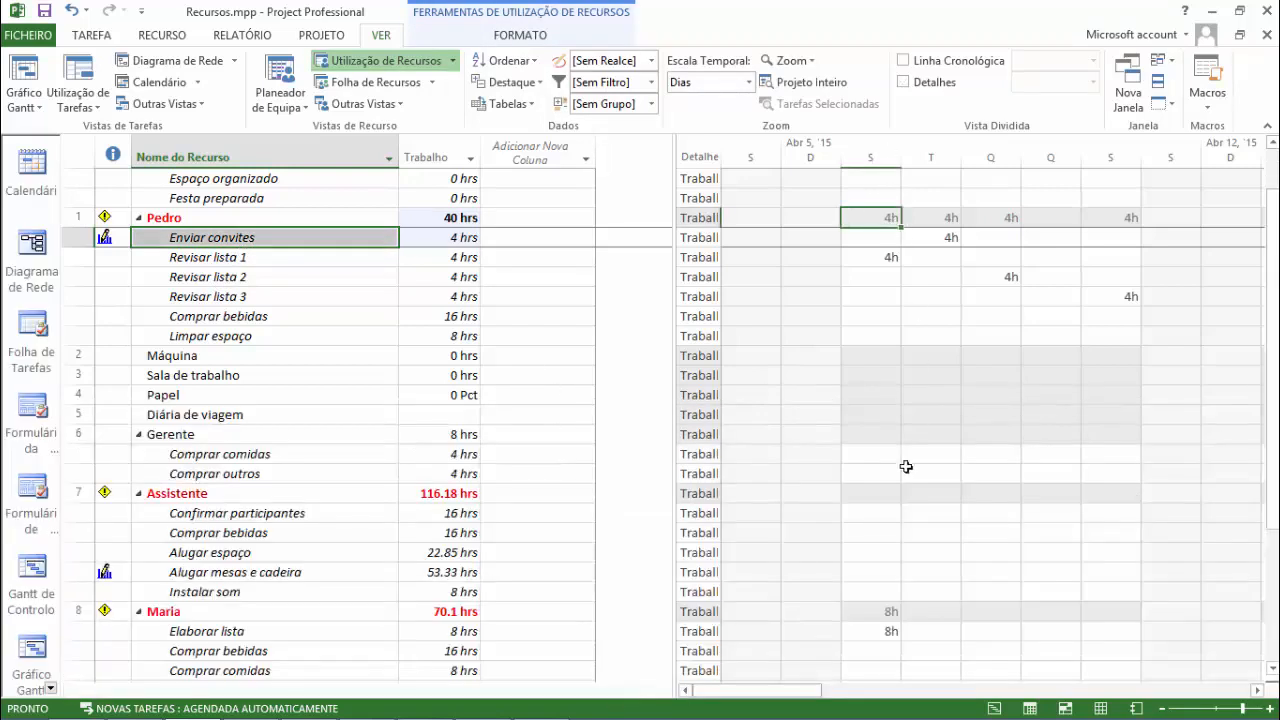
{"action": "left_click", "coordinate": [874, 699]}
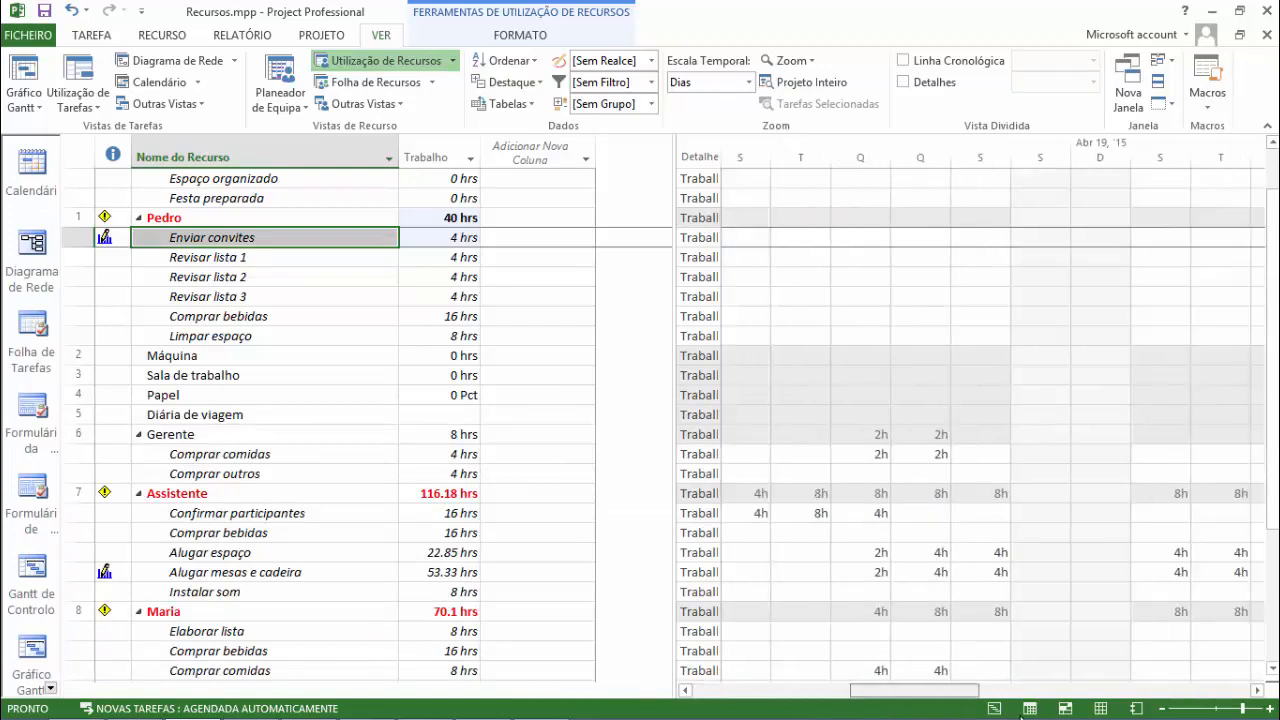
{"action": "left_click_drag", "start_coordinate": [988, 717], "coordinate": [1017, 704]}
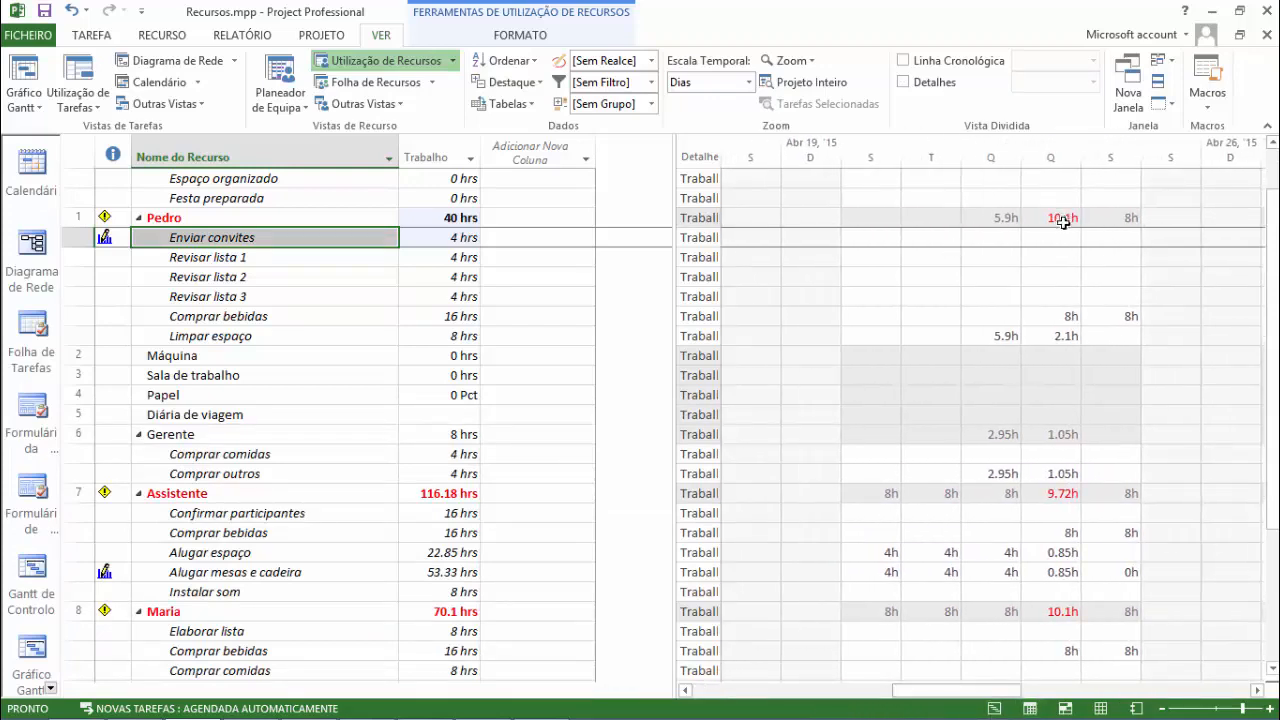
{"action": "left_click", "coordinate": [1063, 222]}
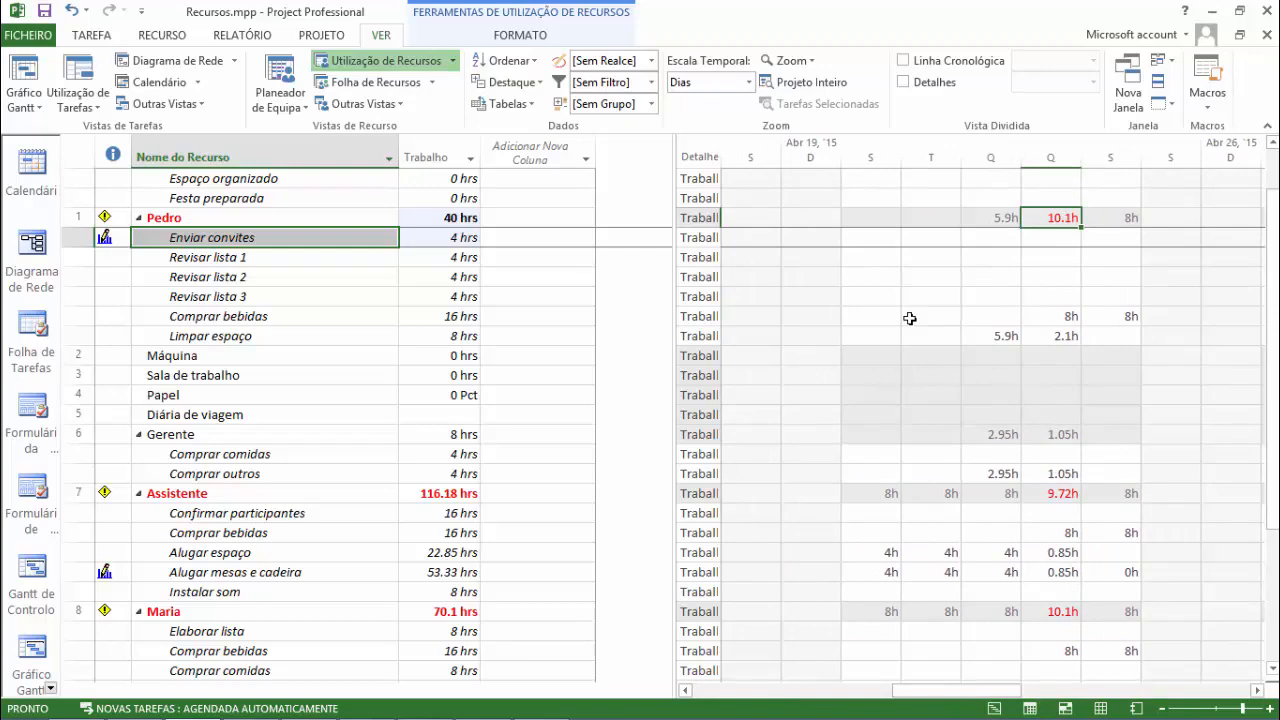
Step: Level all resources in the project and check the recalculated hours in the resource usage list
{"action": "left_click", "coordinate": [270, 36]}
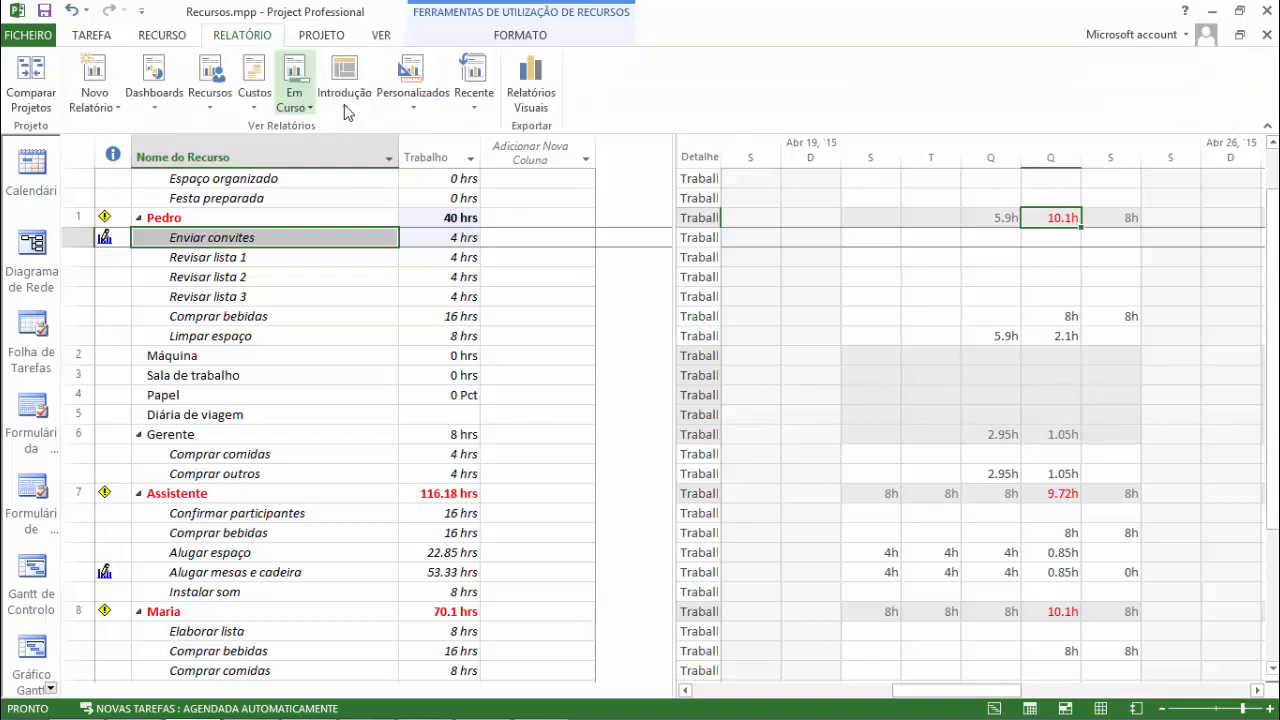
{"action": "left_click", "coordinate": [185, 38]}
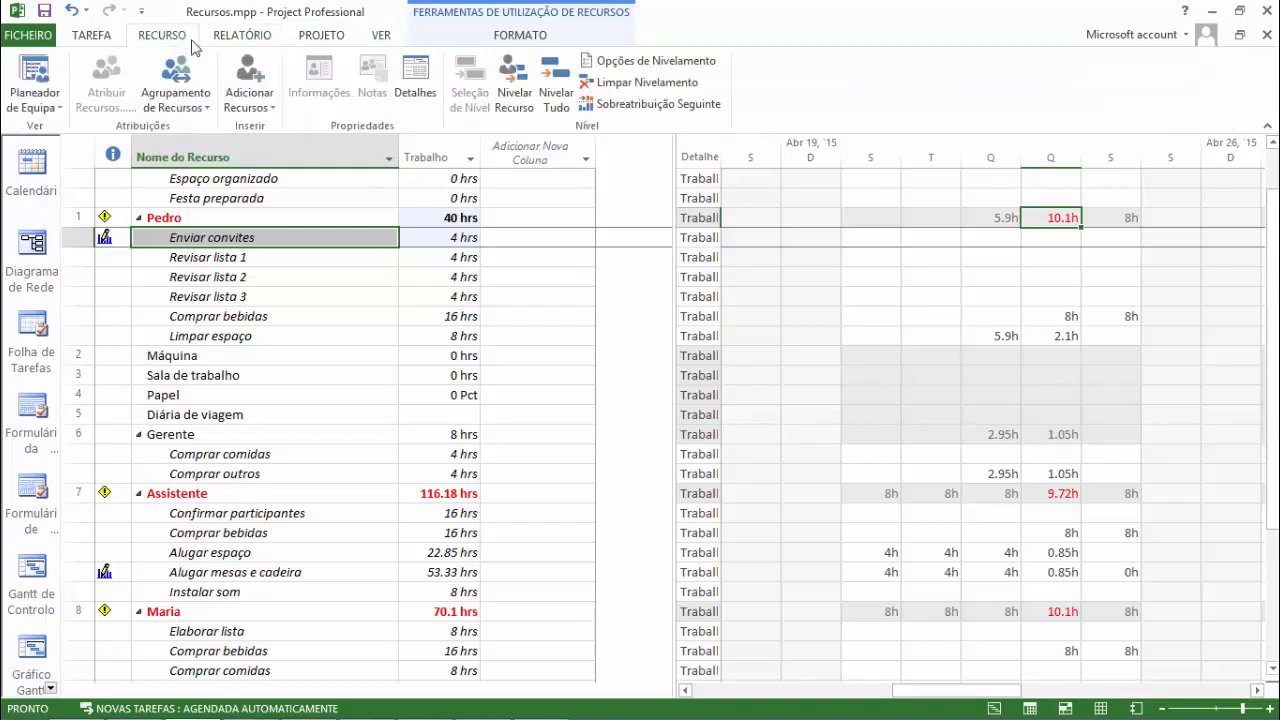
{"action": "left_click", "coordinate": [517, 99]}
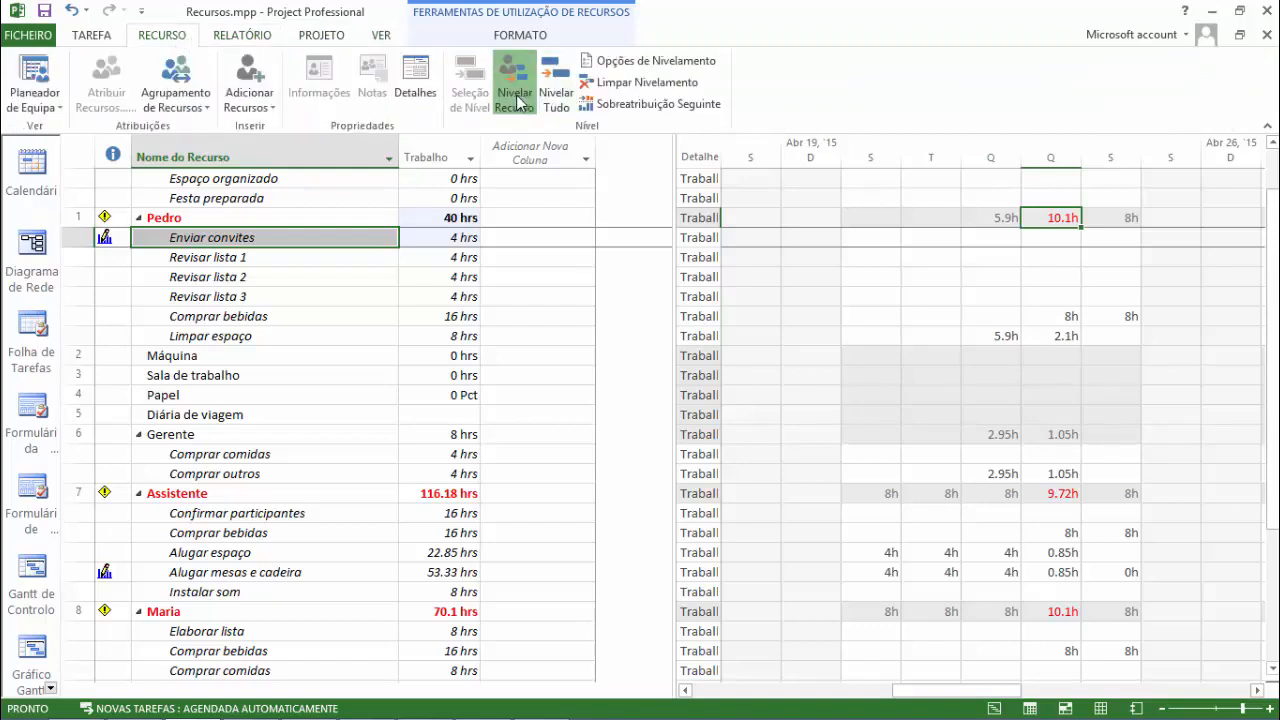
{"action": "left_click", "coordinate": [648, 401]}
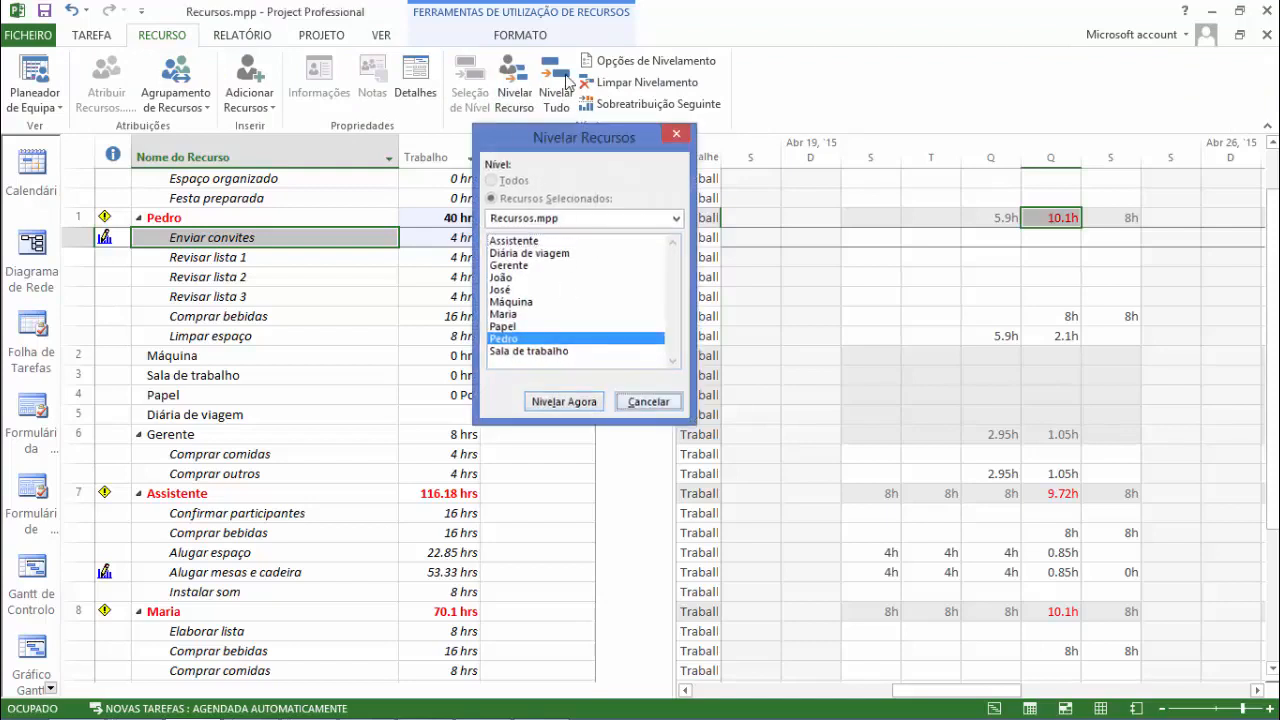
{"action": "left_click", "coordinate": [562, 102]}
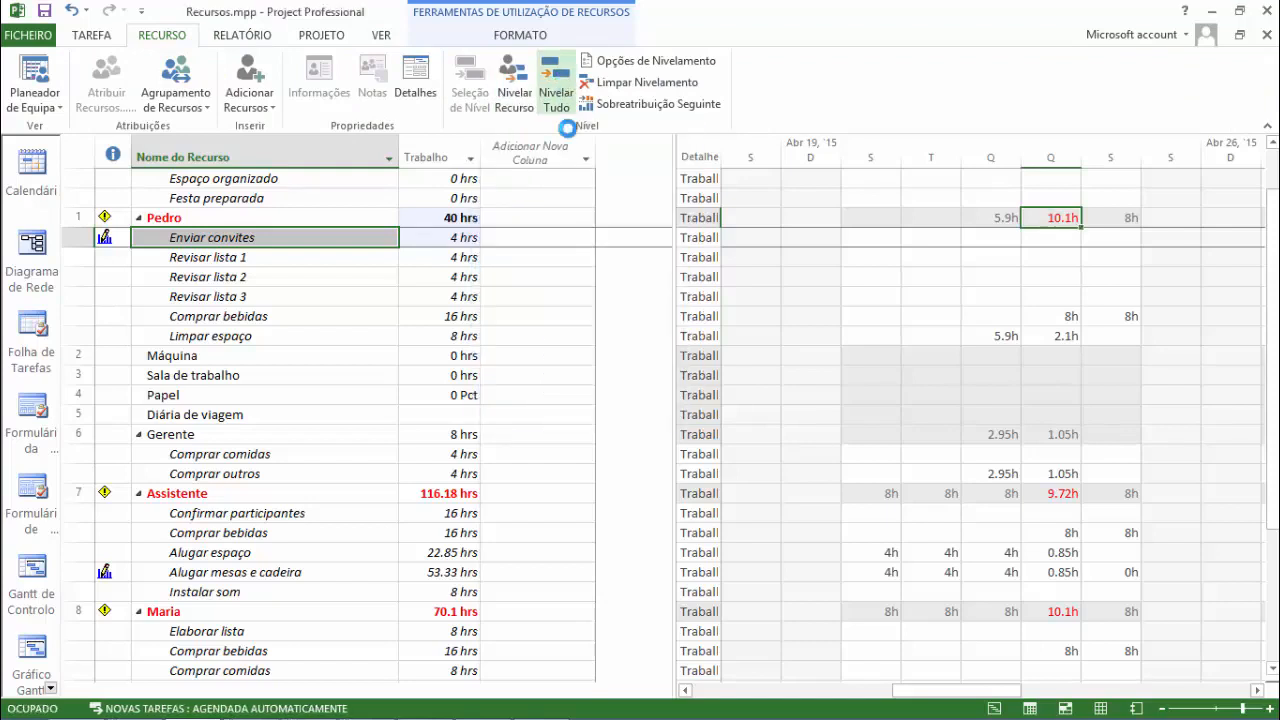
{"action": "left_click", "coordinate": [358, 200]}
{"action": "scroll", "coordinate": [245, 260], "scroll_direction": "down", "scroll_amount": 1}
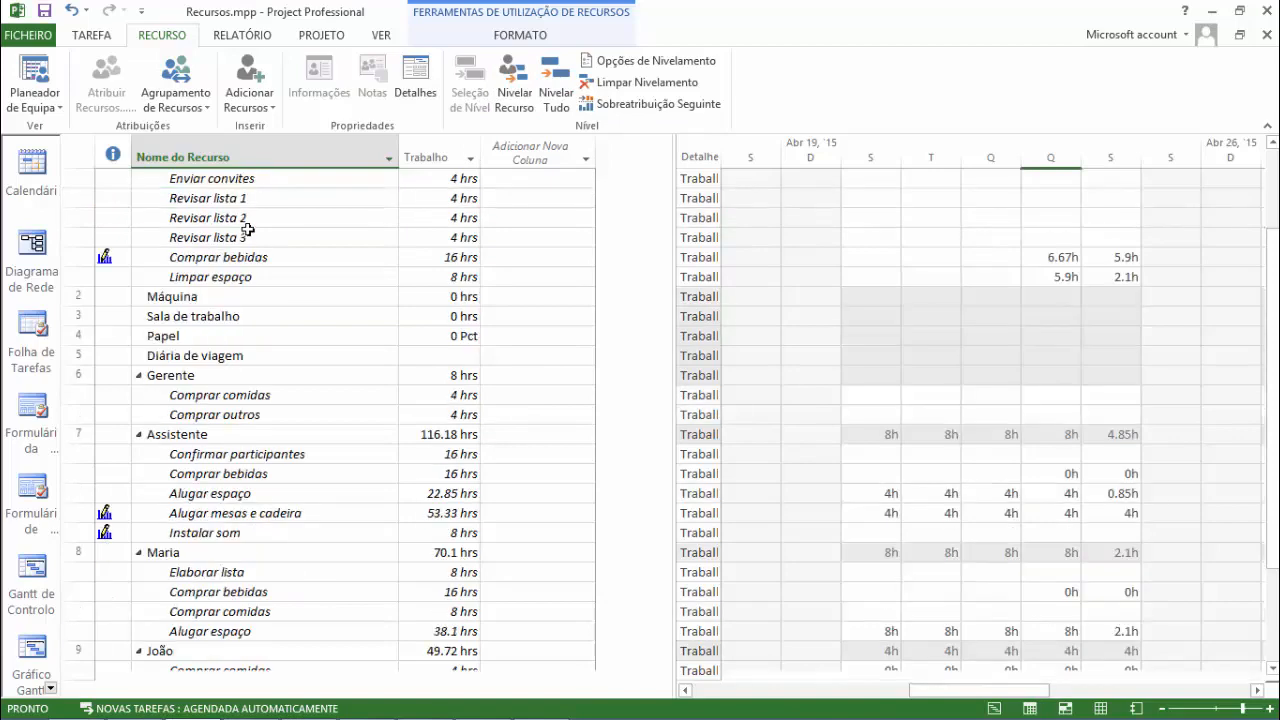
Step: Repeat the leveling of all resources, and level the resource with ID 1 individually
{"action": "scroll", "coordinate": [249, 229], "scroll_direction": "up", "scroll_amount": 1}
{"action": "left_click", "coordinate": [249, 217]}
{"action": "left_click", "coordinate": [545, 112]}
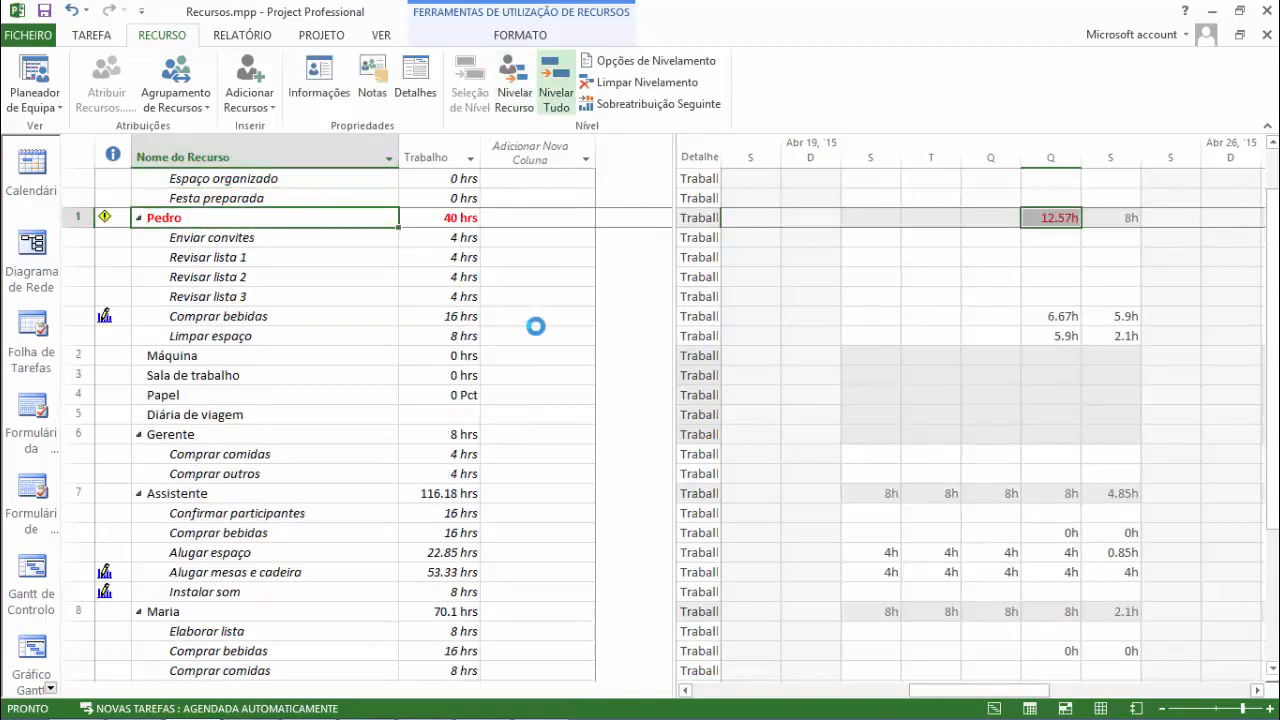
{"action": "left_click", "coordinate": [530, 90]}
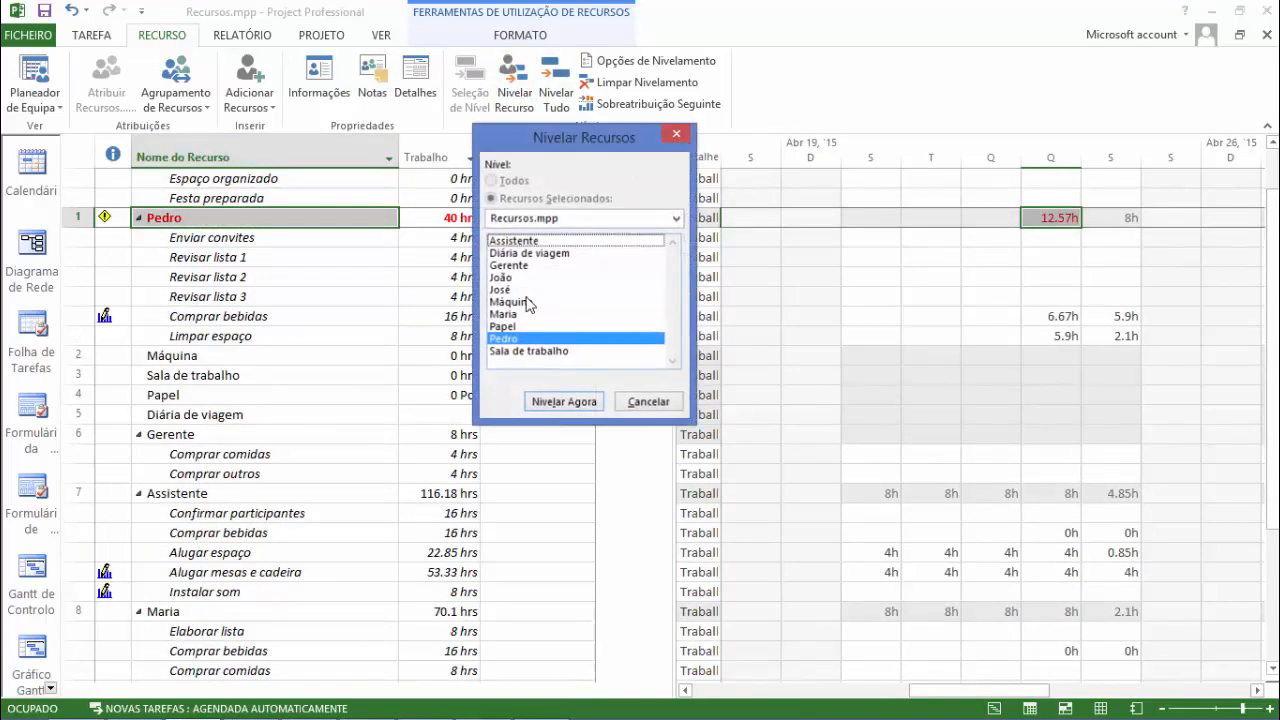
{"action": "left_click", "coordinate": [554, 397]}
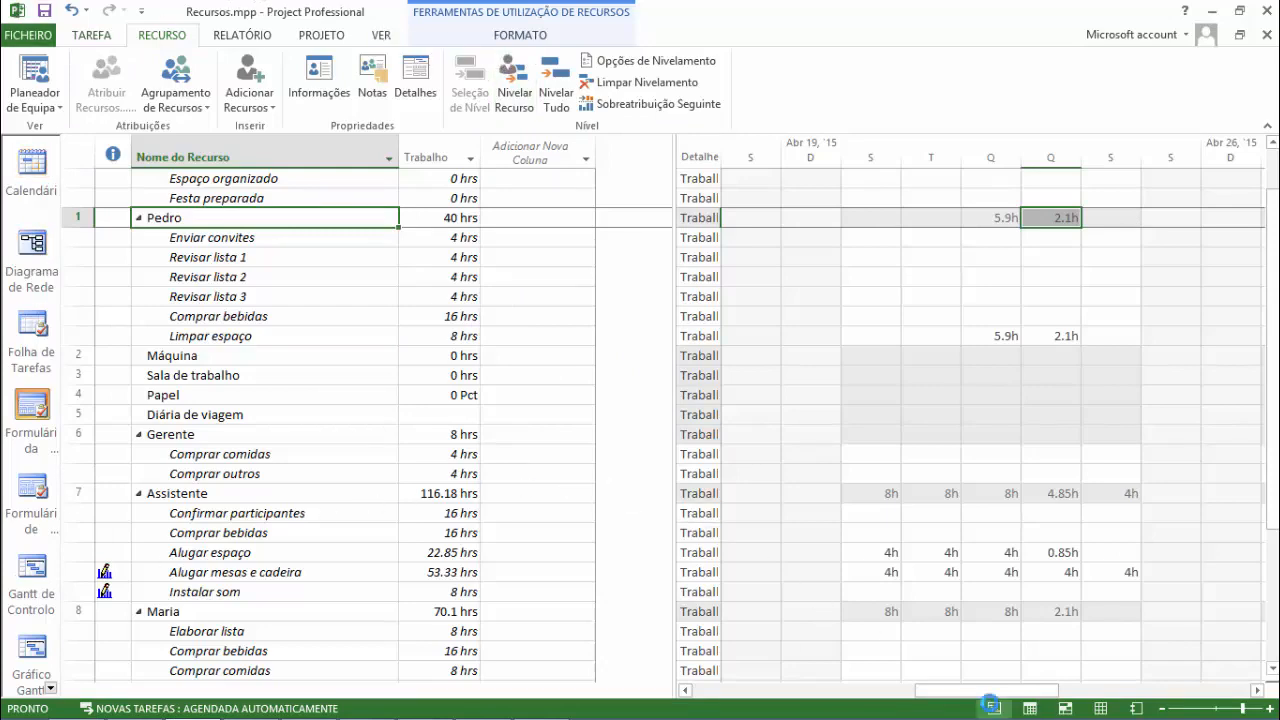
Step: Switch to the Gantt chart to review the leveled schedule and select the Revisar lista 2 task
{"action": "left_click", "coordinate": [991, 708]}
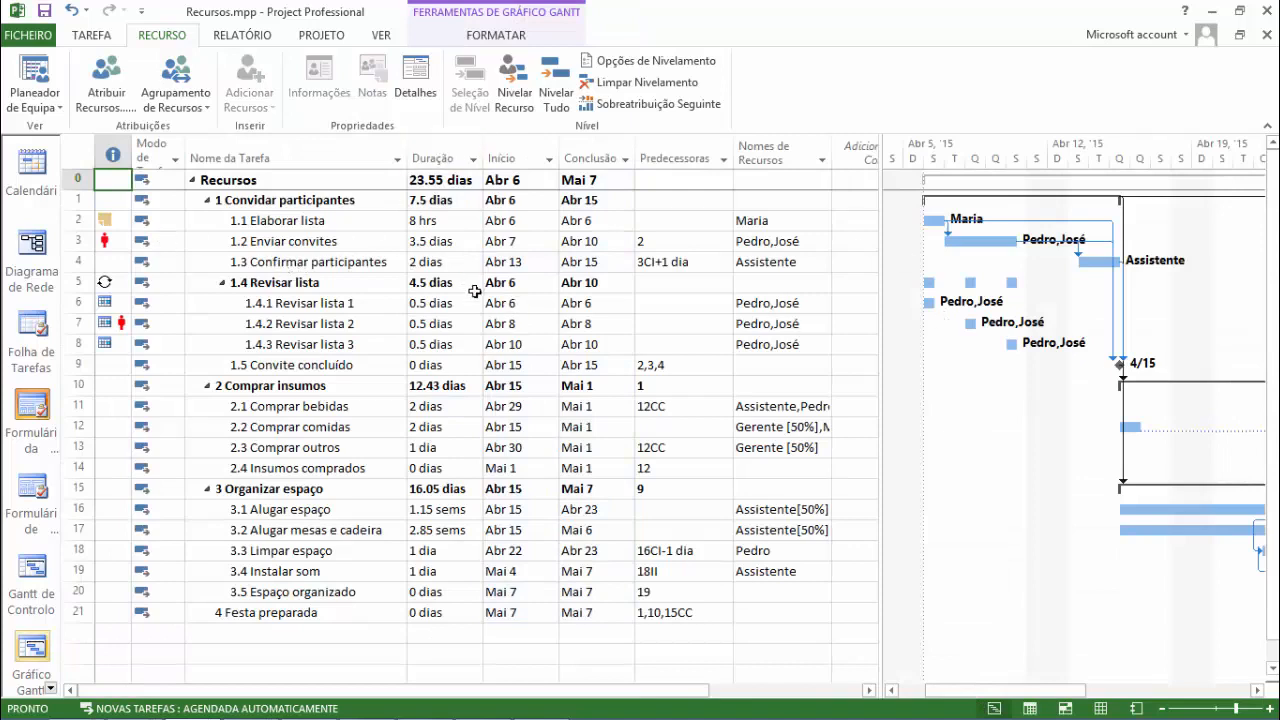
{"action": "left_click", "coordinate": [320, 328]}
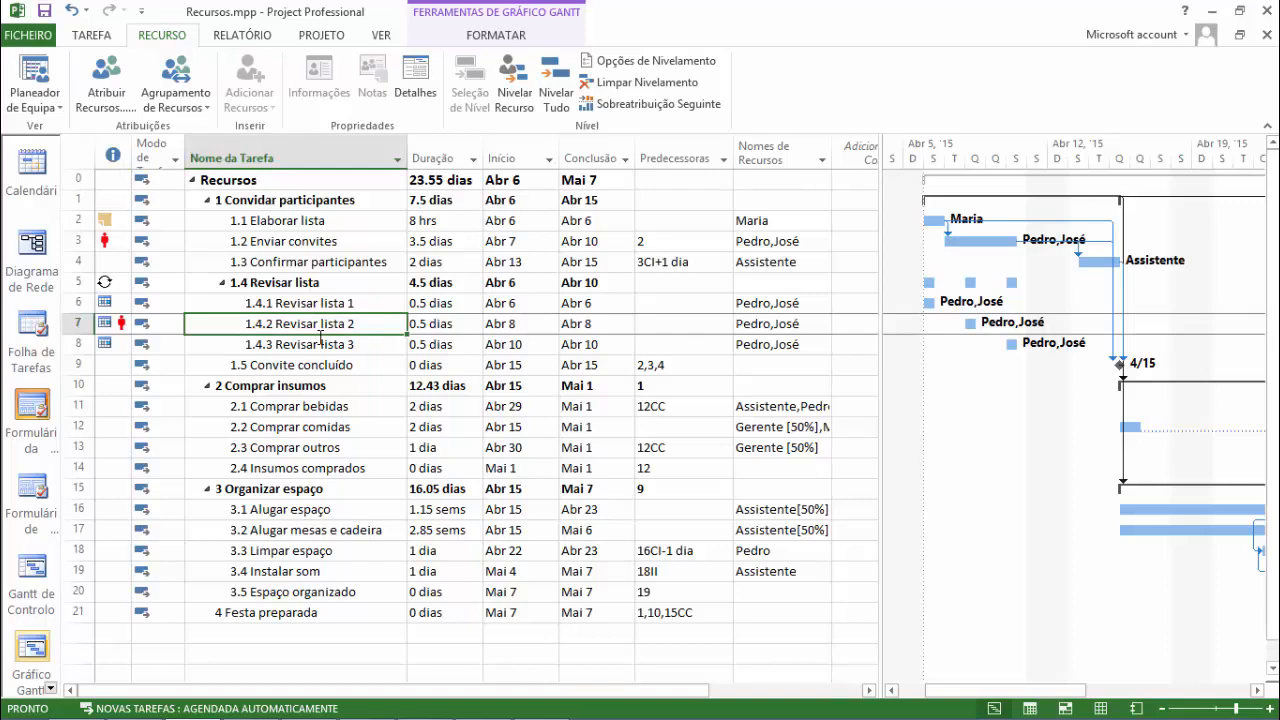